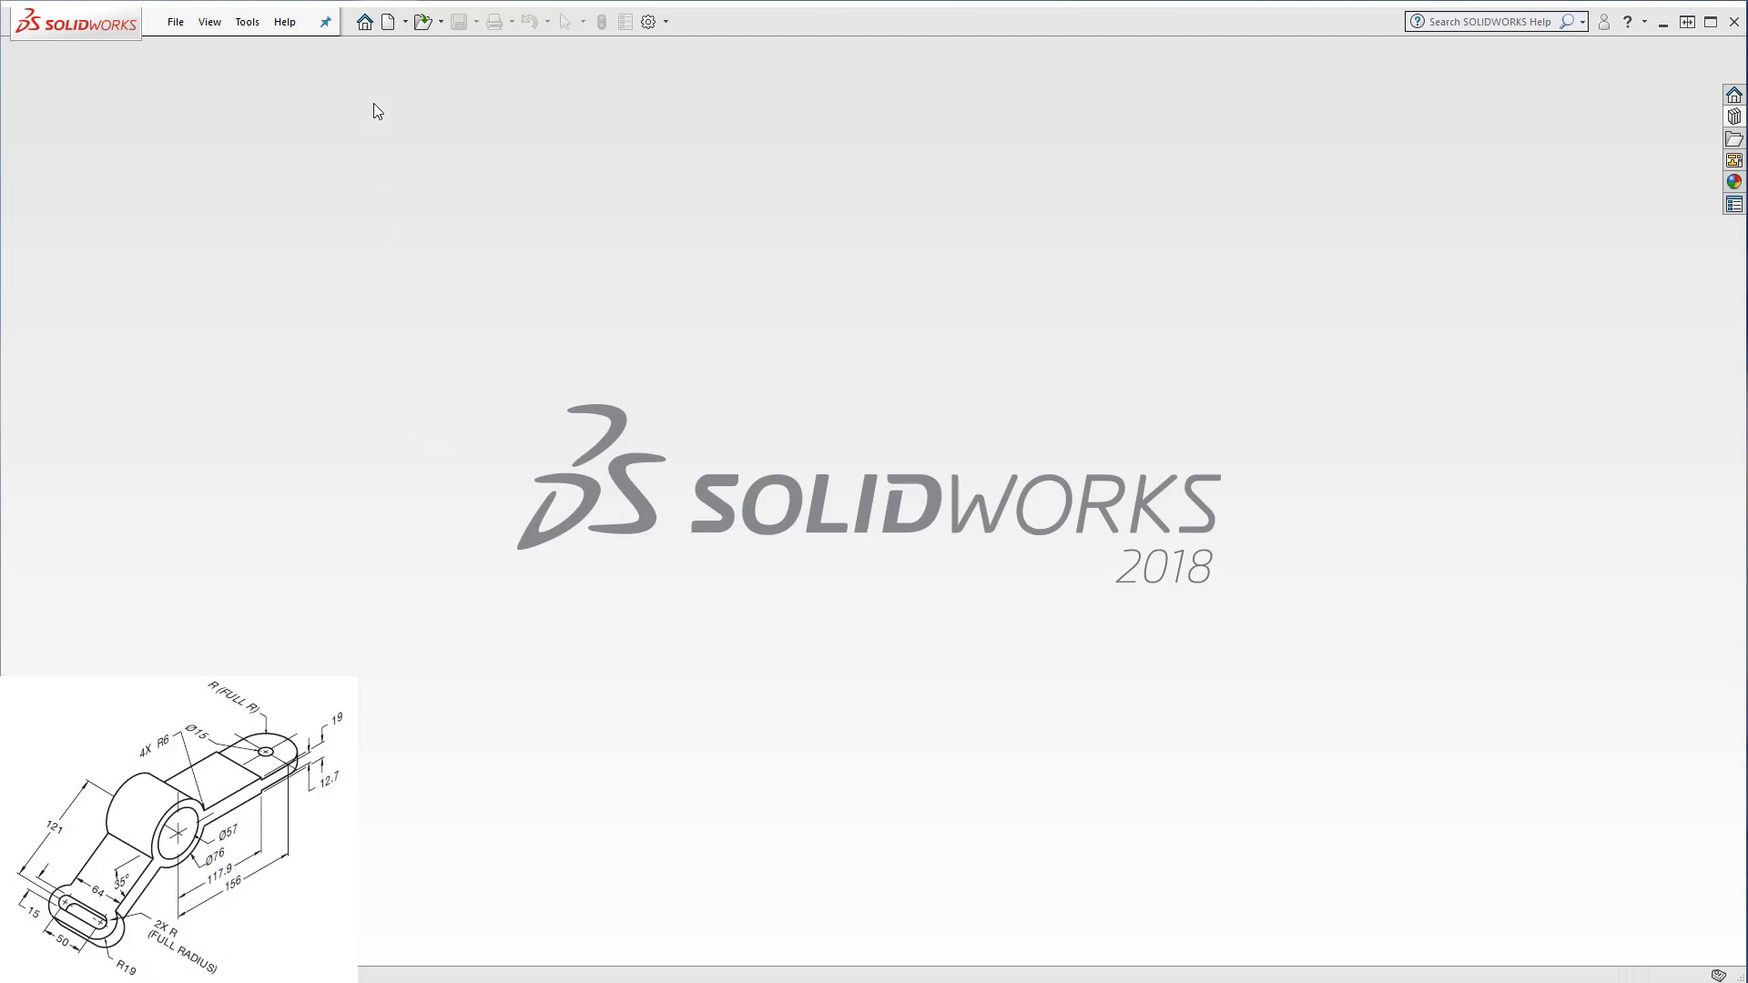
Create a new blank part and switch its units to MMGS (millimetre, gram, second).
{"action": "left_click", "coordinate": [389, 22]}
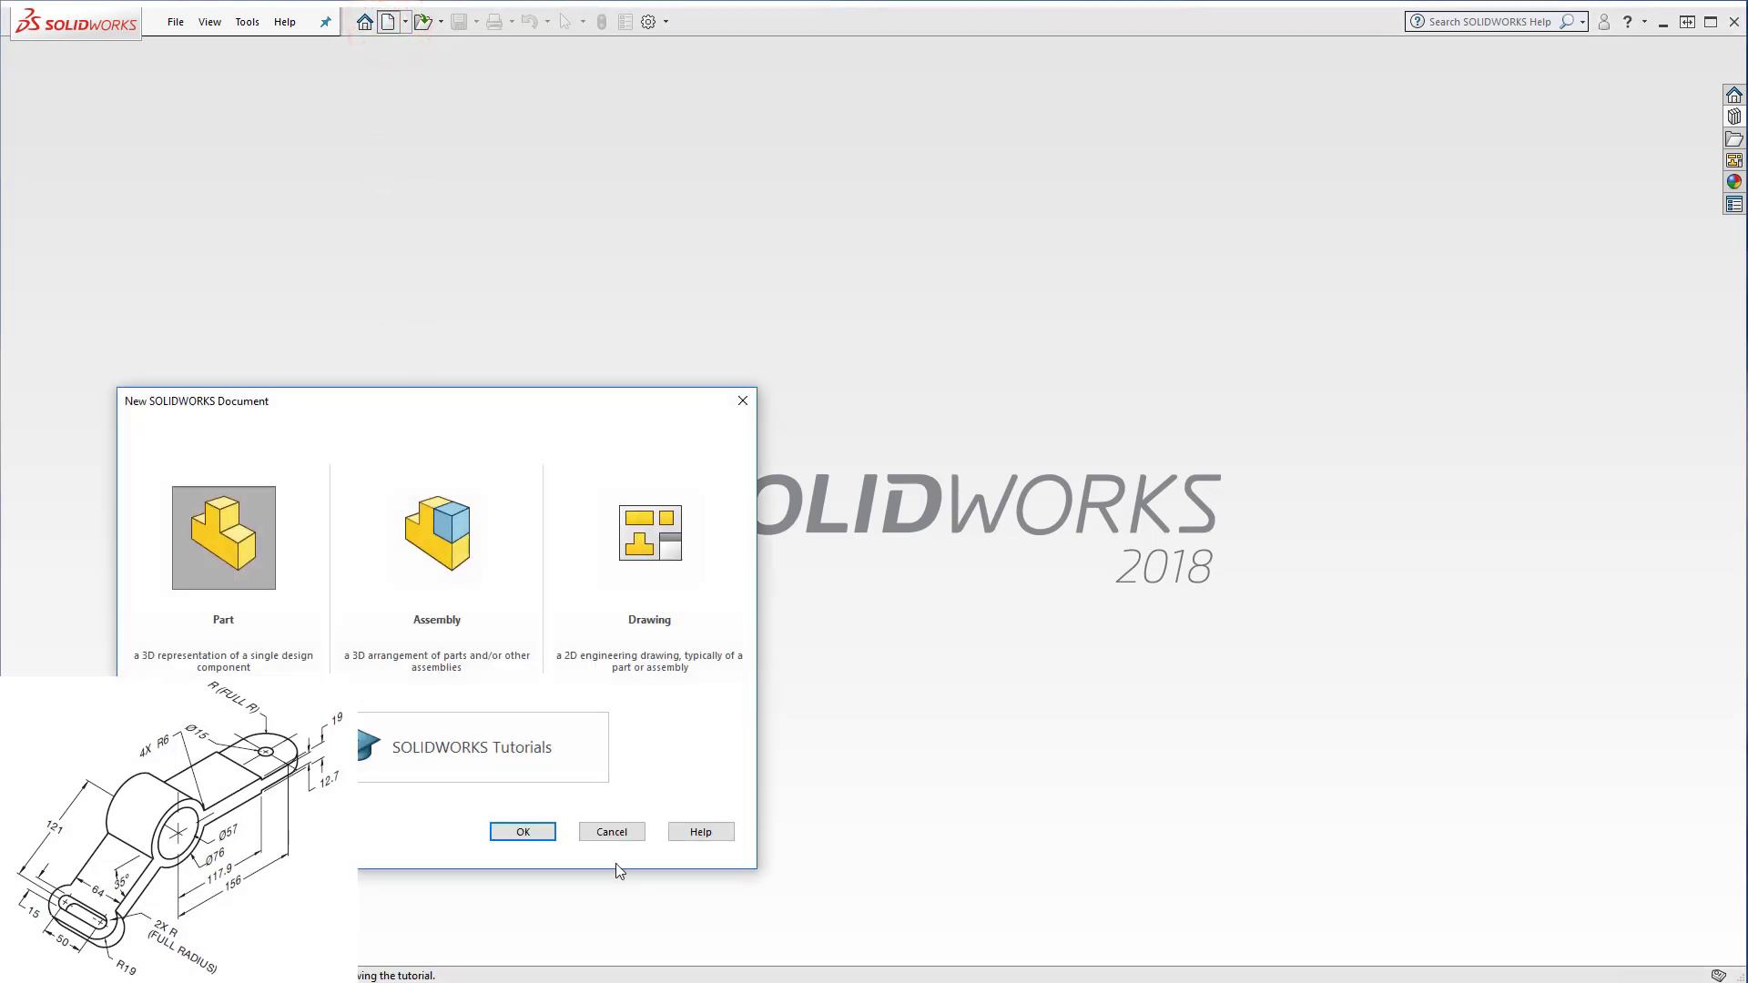
{"action": "left_click", "coordinate": [531, 830]}
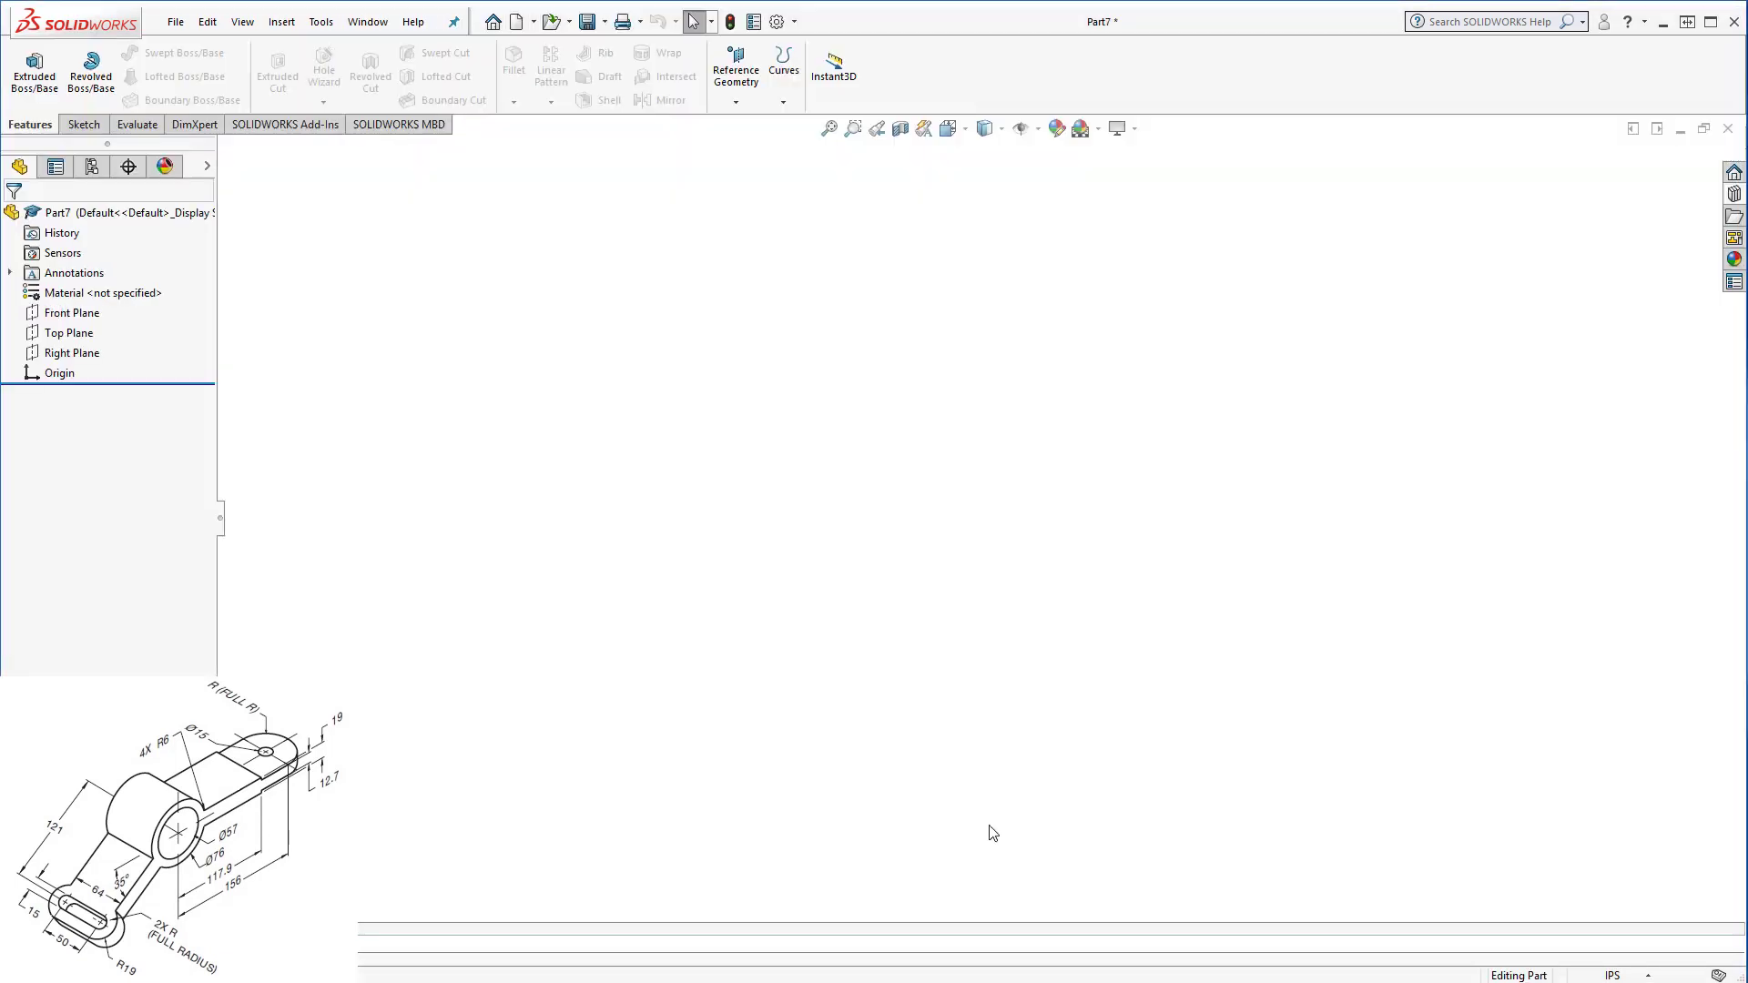
{"action": "left_click", "coordinate": [1599, 975]}
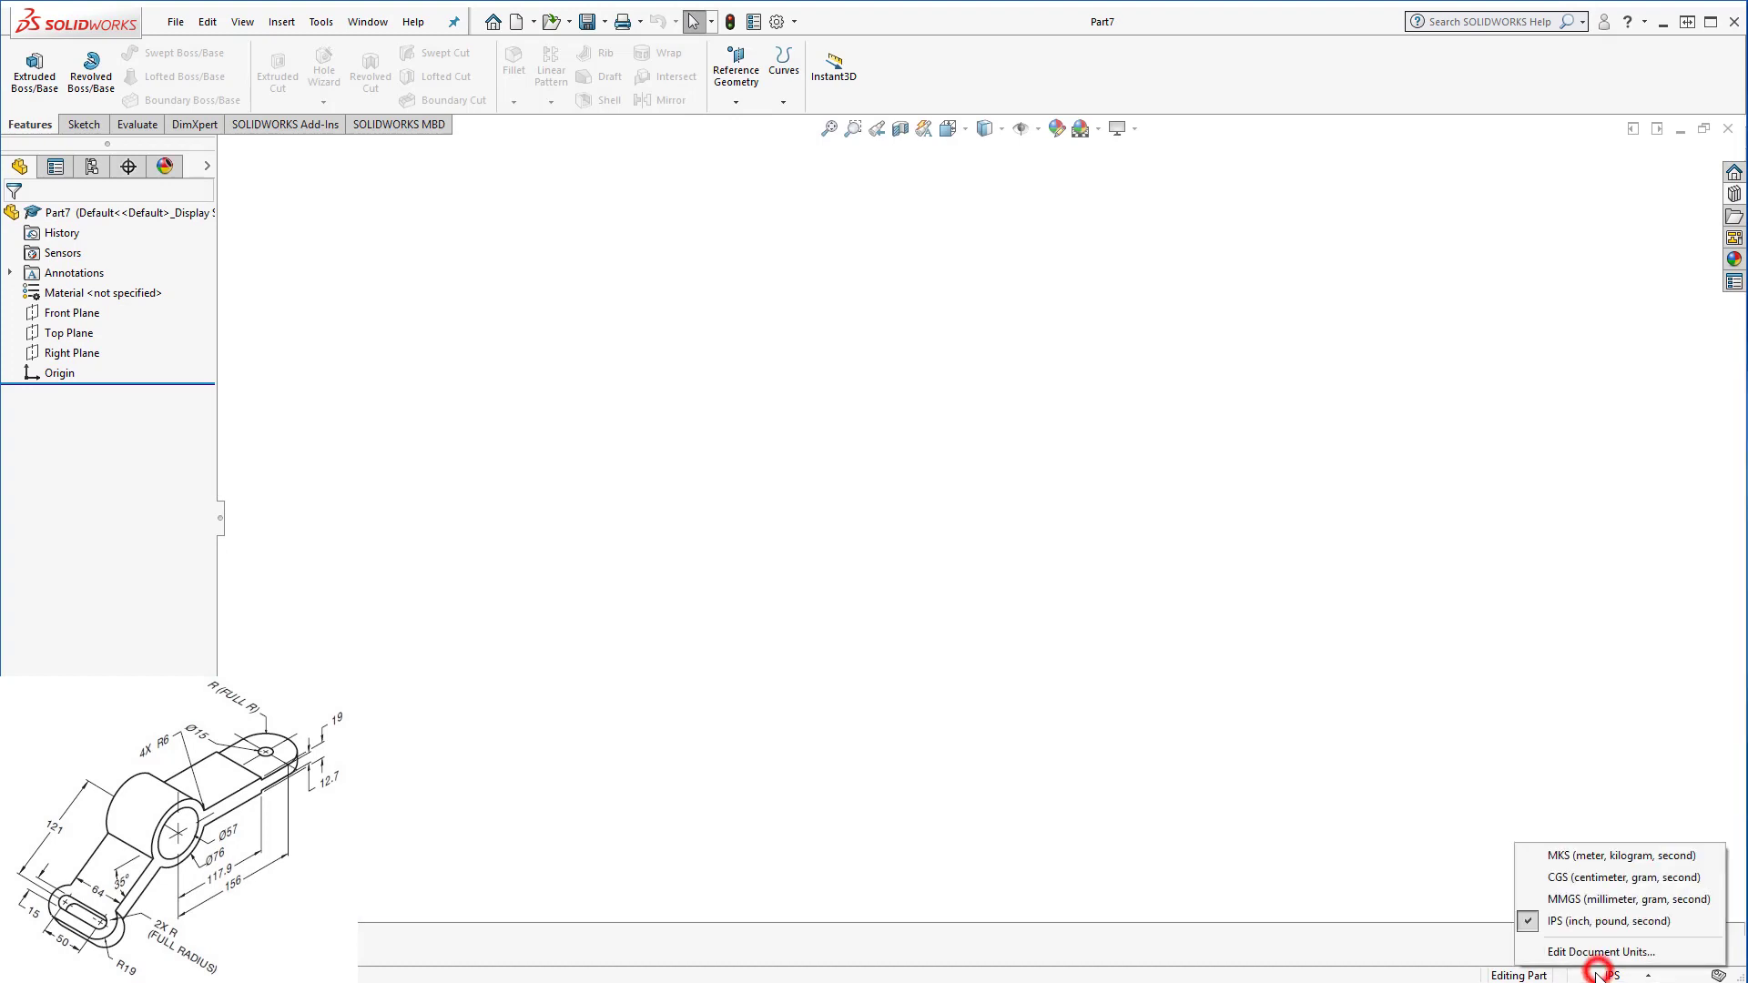
{"action": "left_click", "coordinate": [1581, 899]}
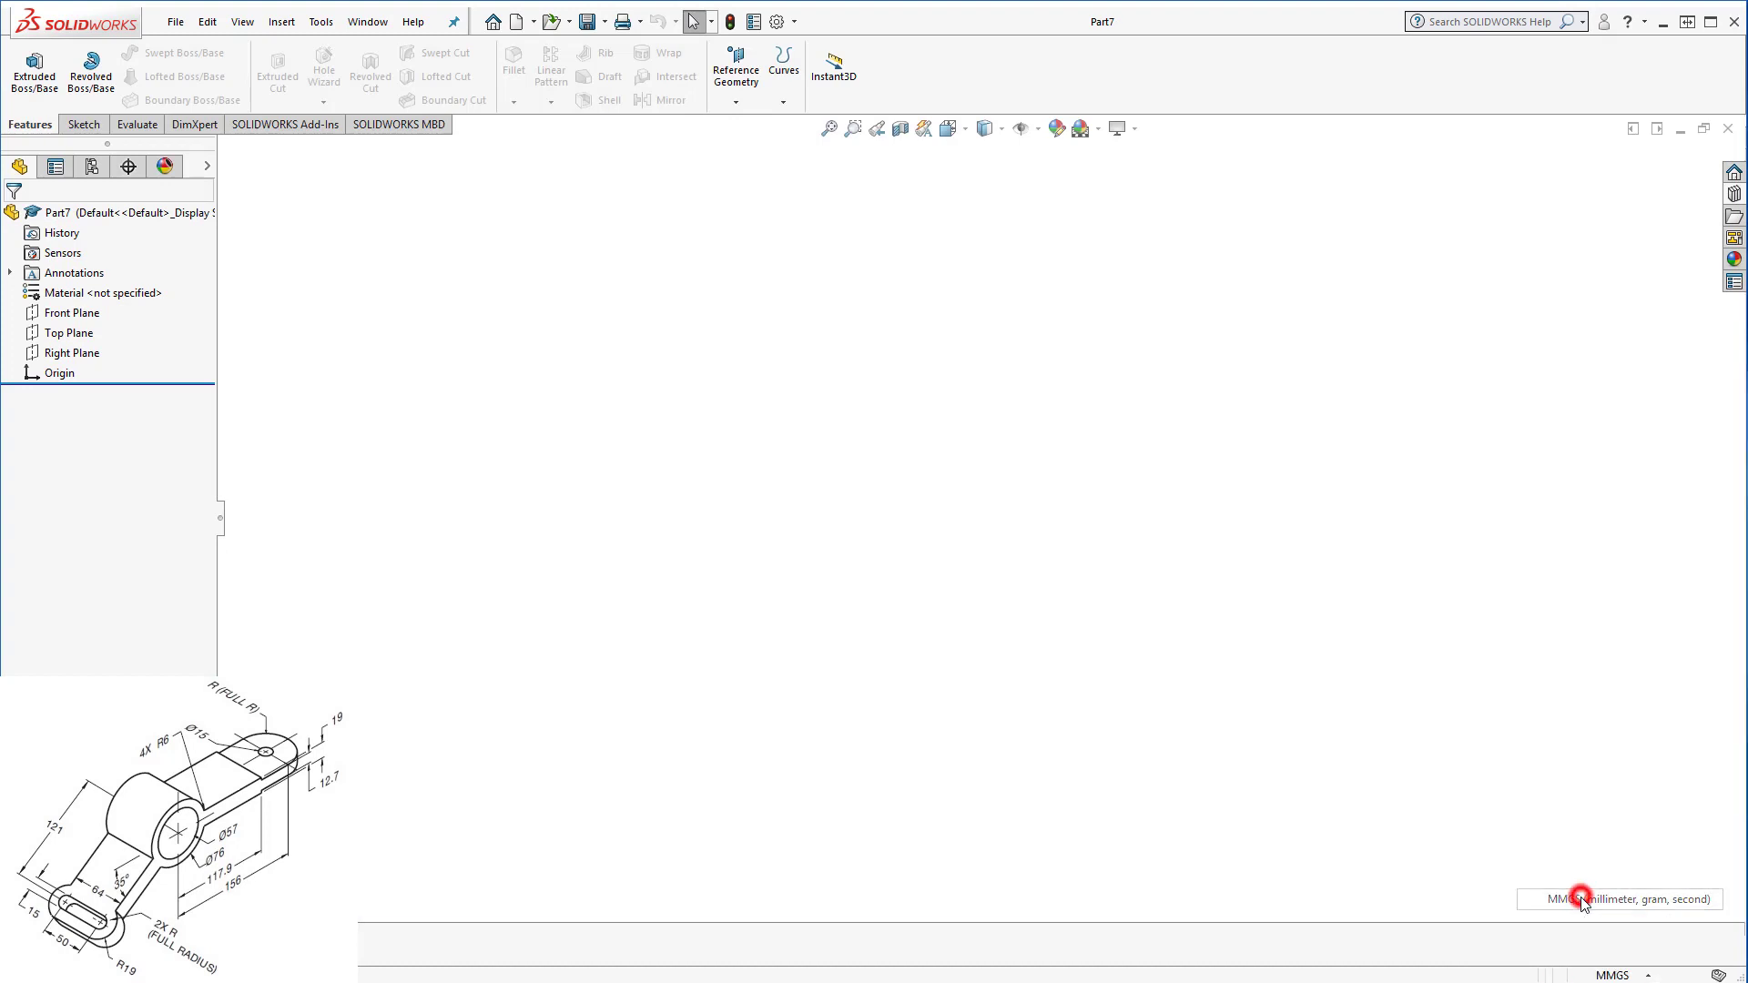
{"action": "left_click", "coordinate": [1617, 975]}
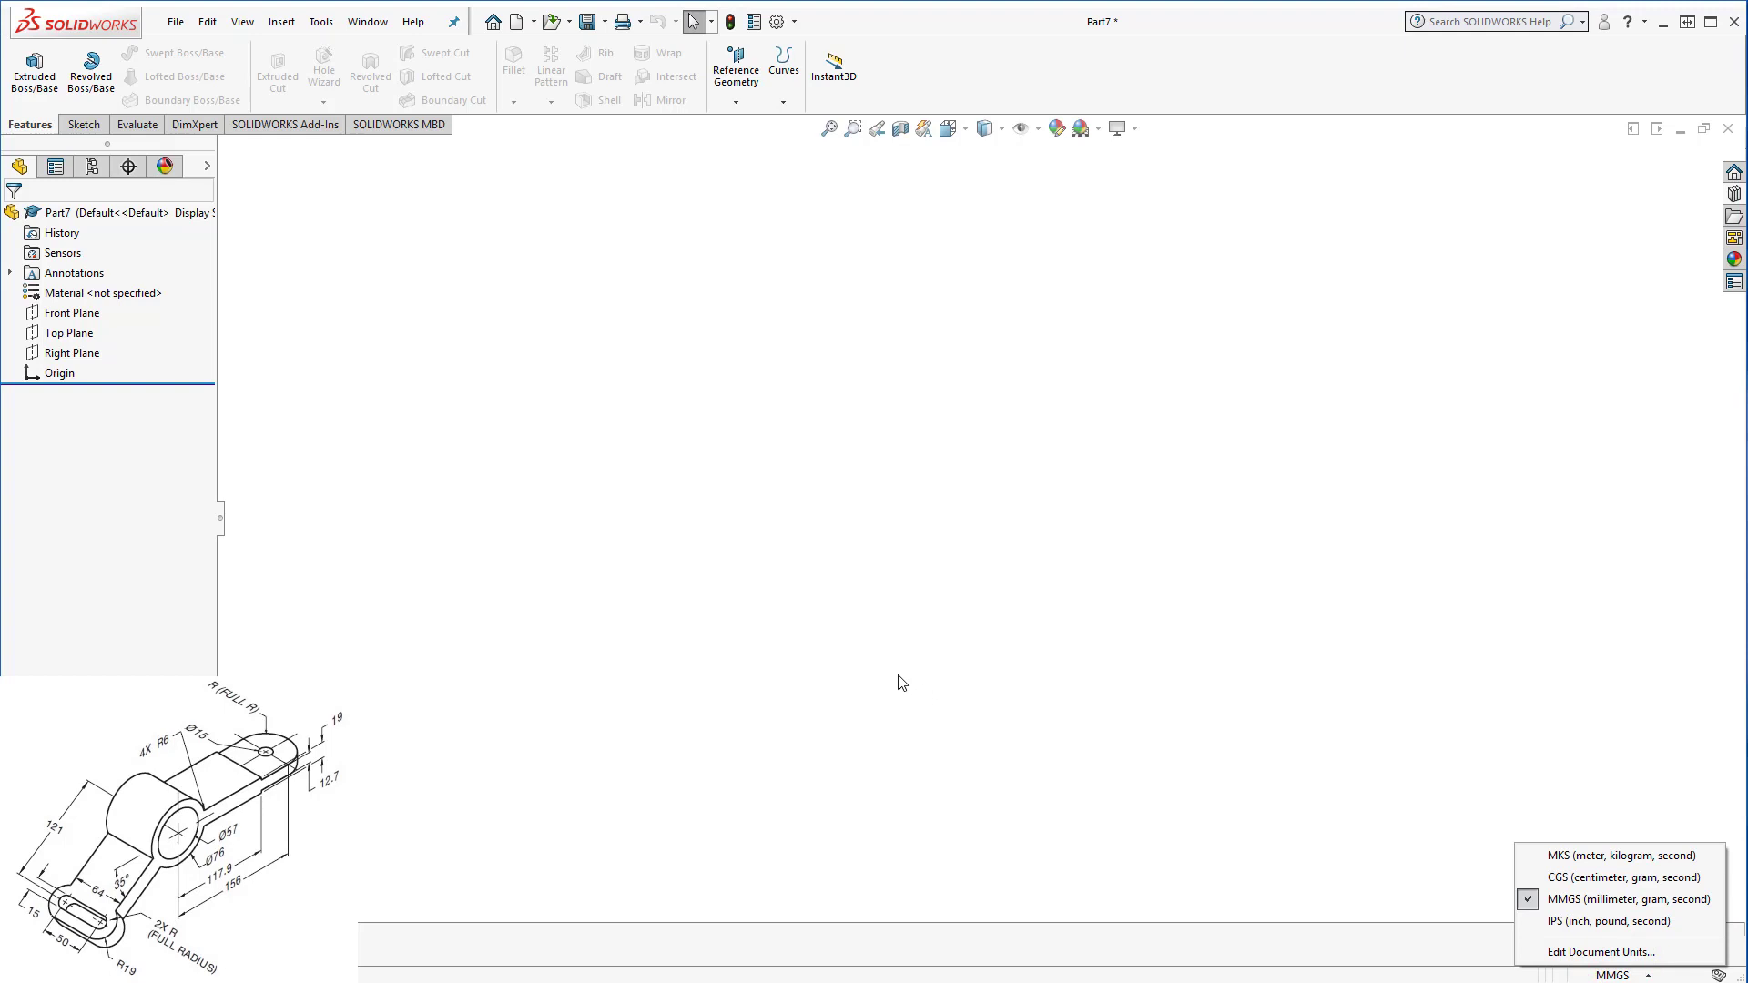
{"action": "left_click", "coordinate": [121, 518]}
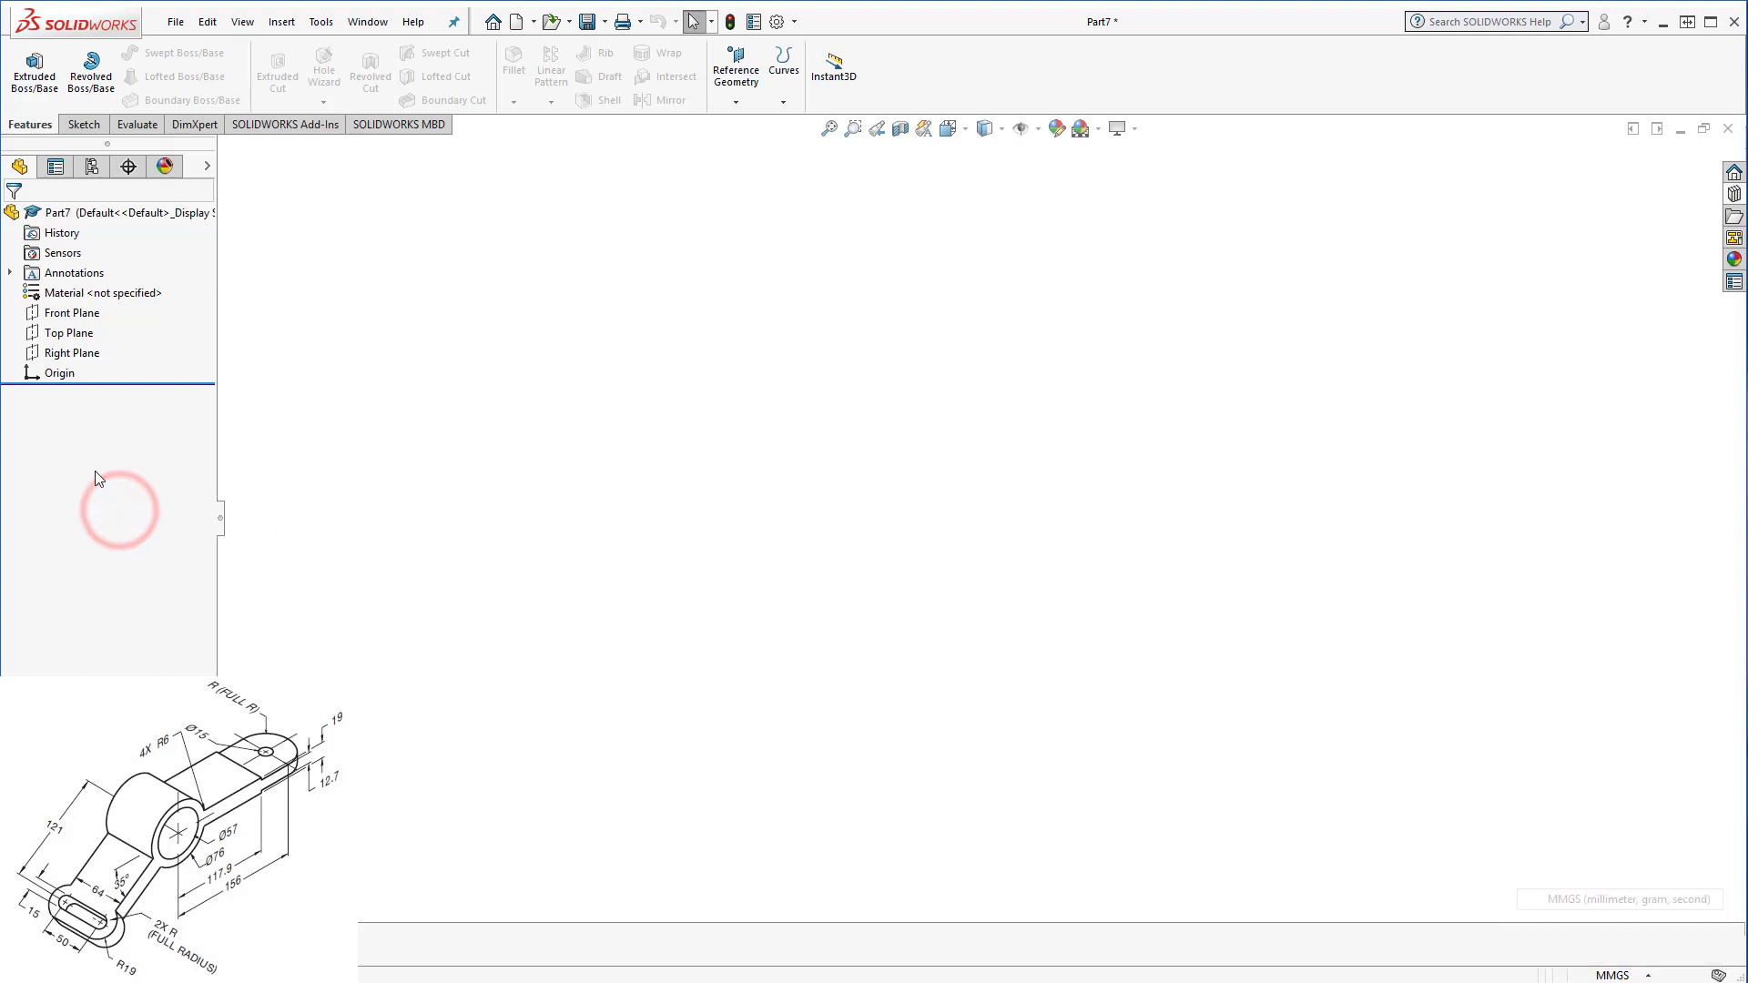
Start a sketch on the Right Plane with two concentric circles at the origin.
{"action": "left_click", "coordinate": [47, 356]}
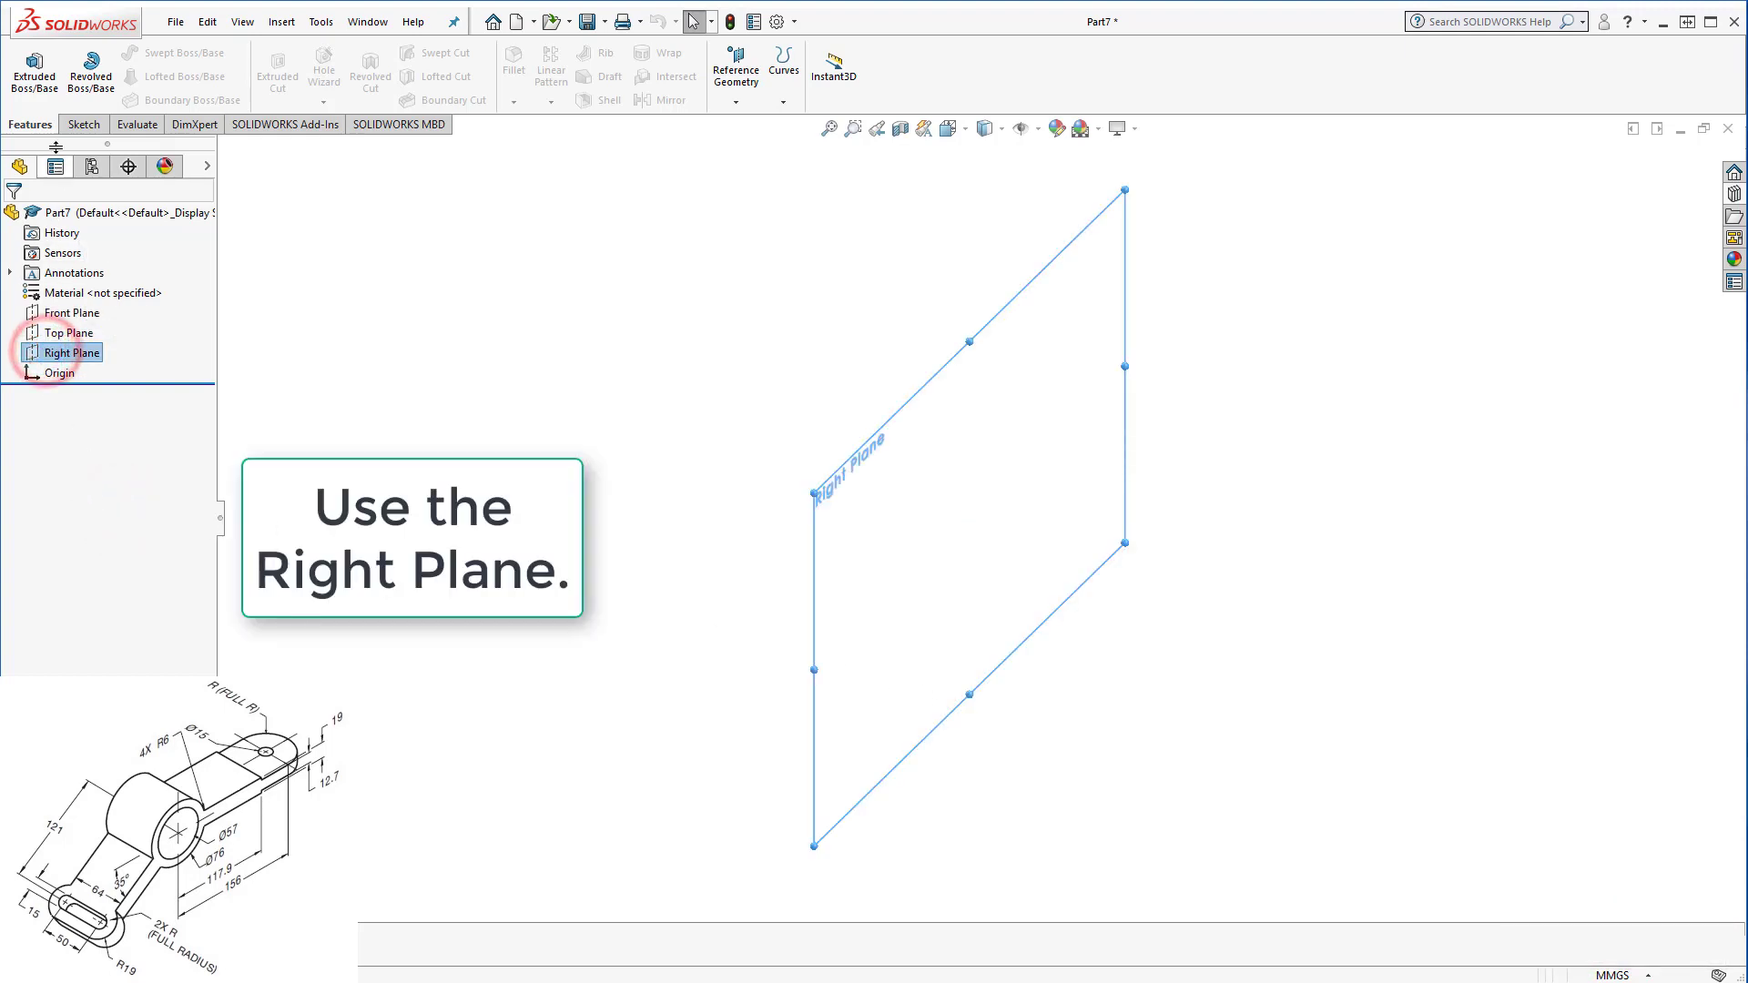
{"action": "left_click", "coordinate": [36, 96]}
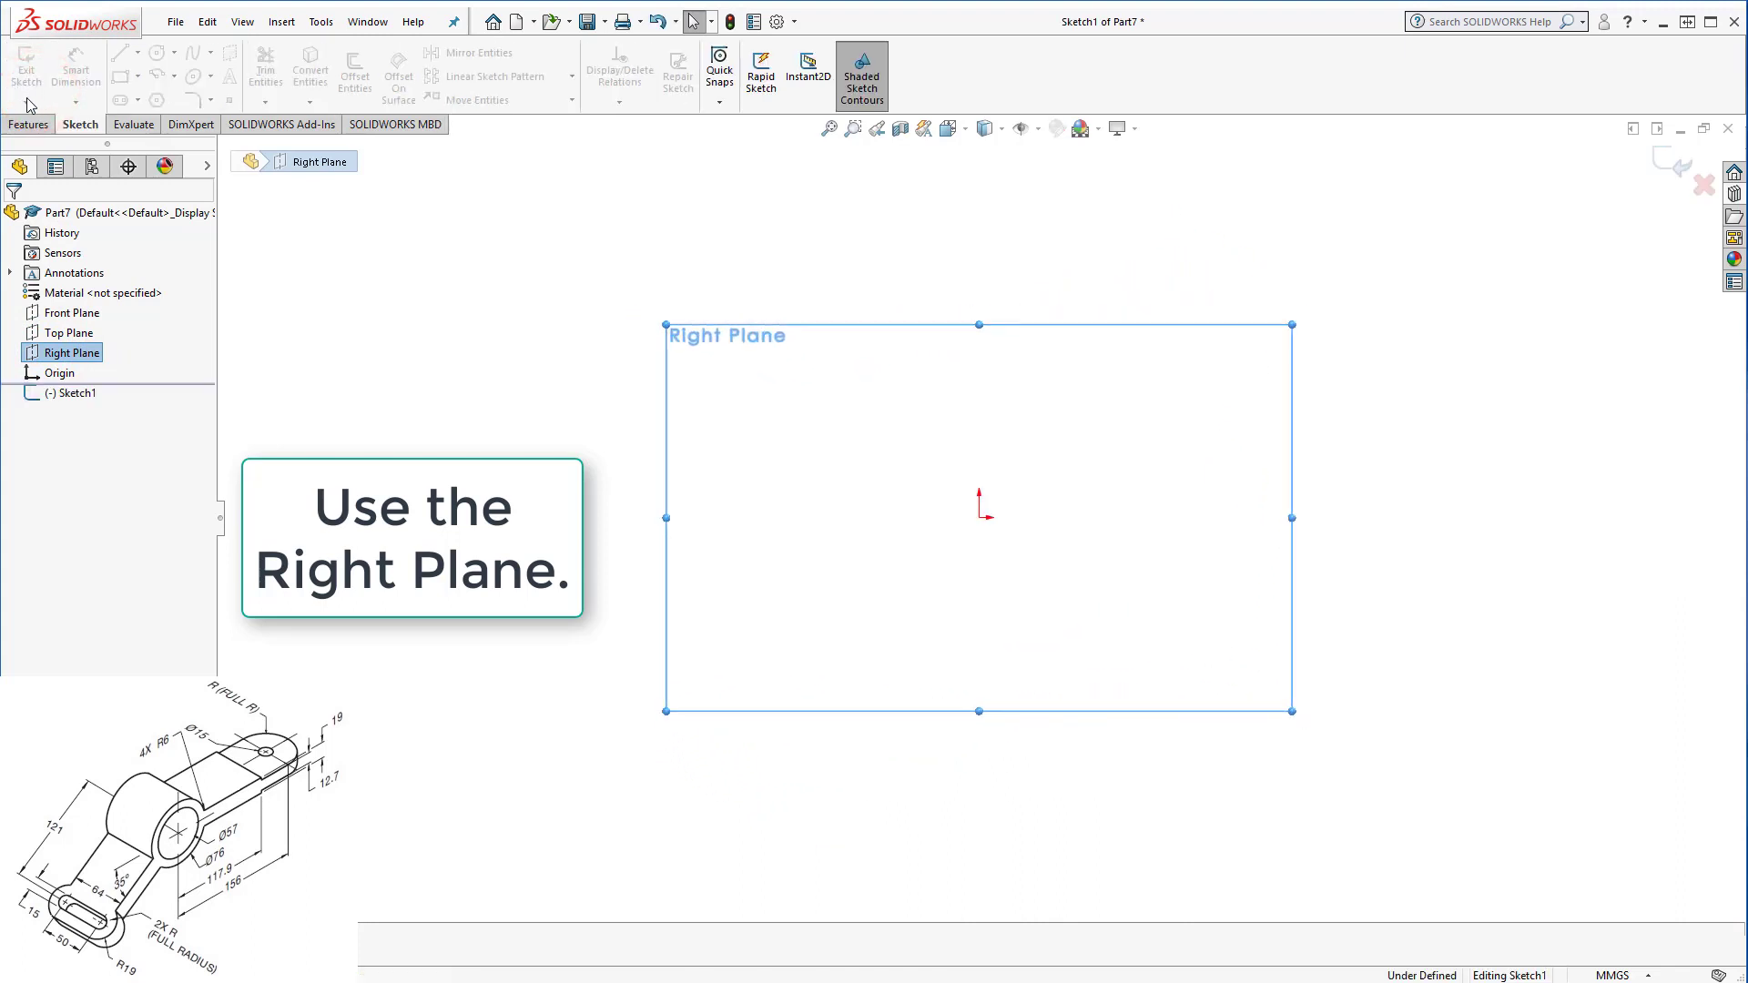
{"action": "left_click", "coordinate": [156, 54]}
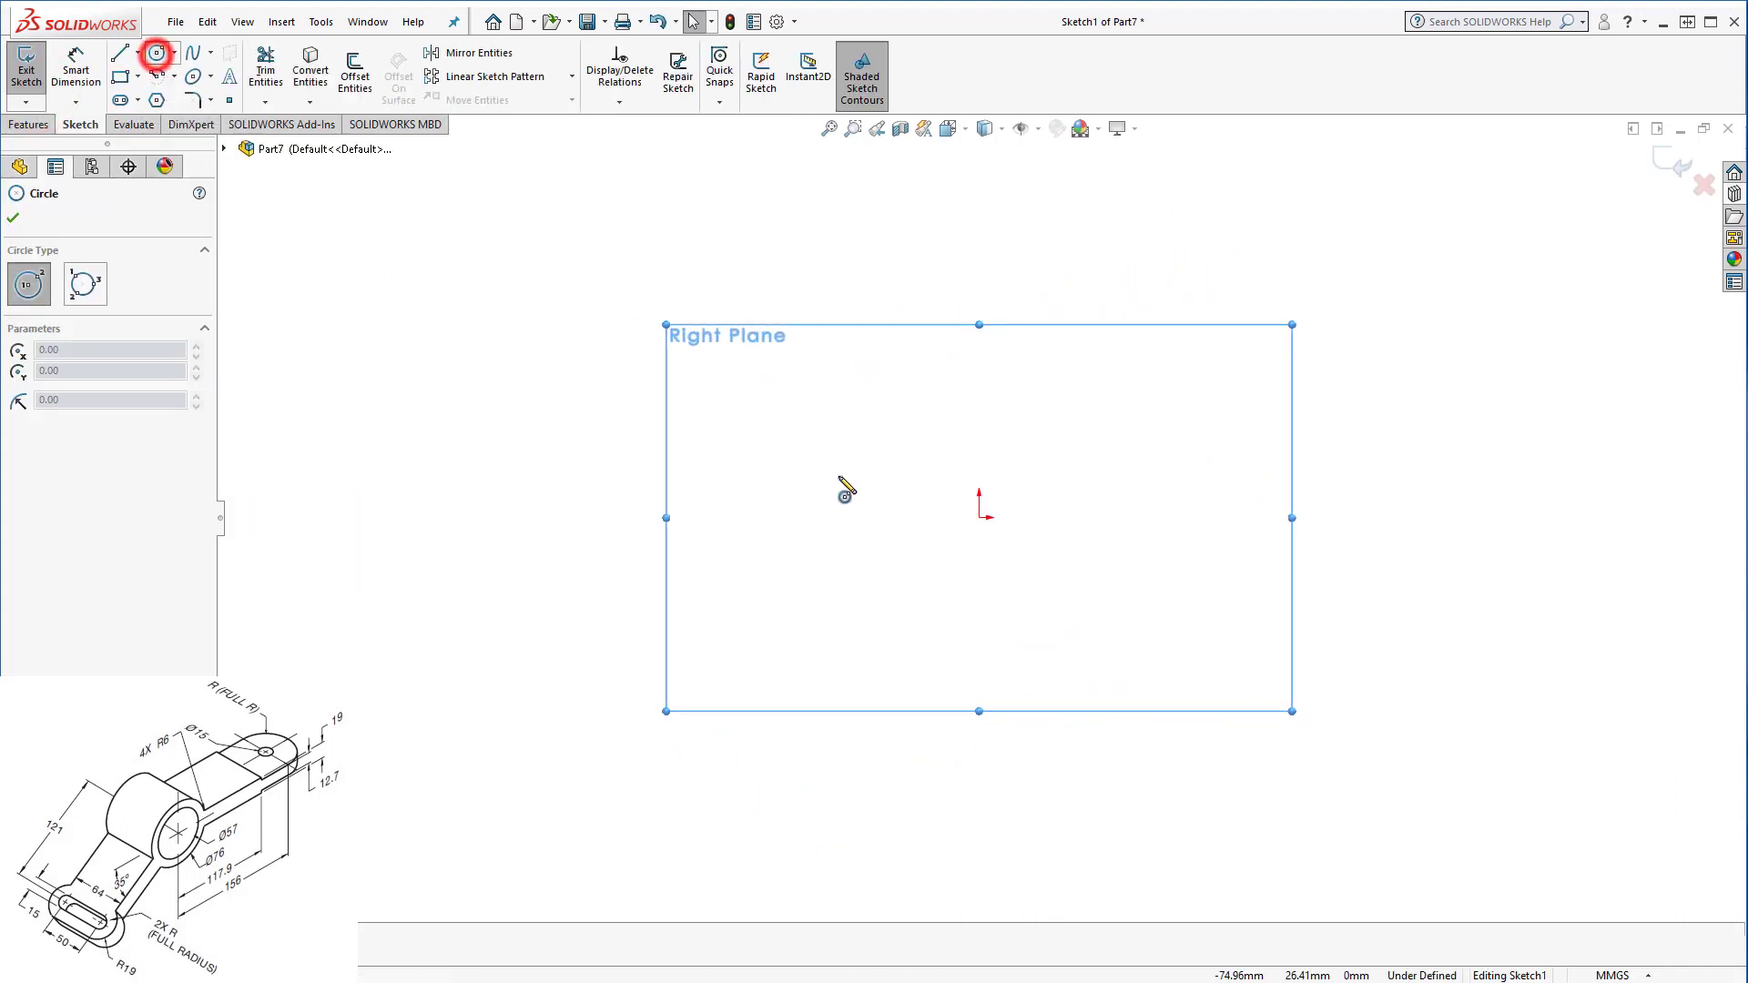
{"action": "left_click", "coordinate": [980, 518]}
{"action": "left_click", "coordinate": [1020, 569]}
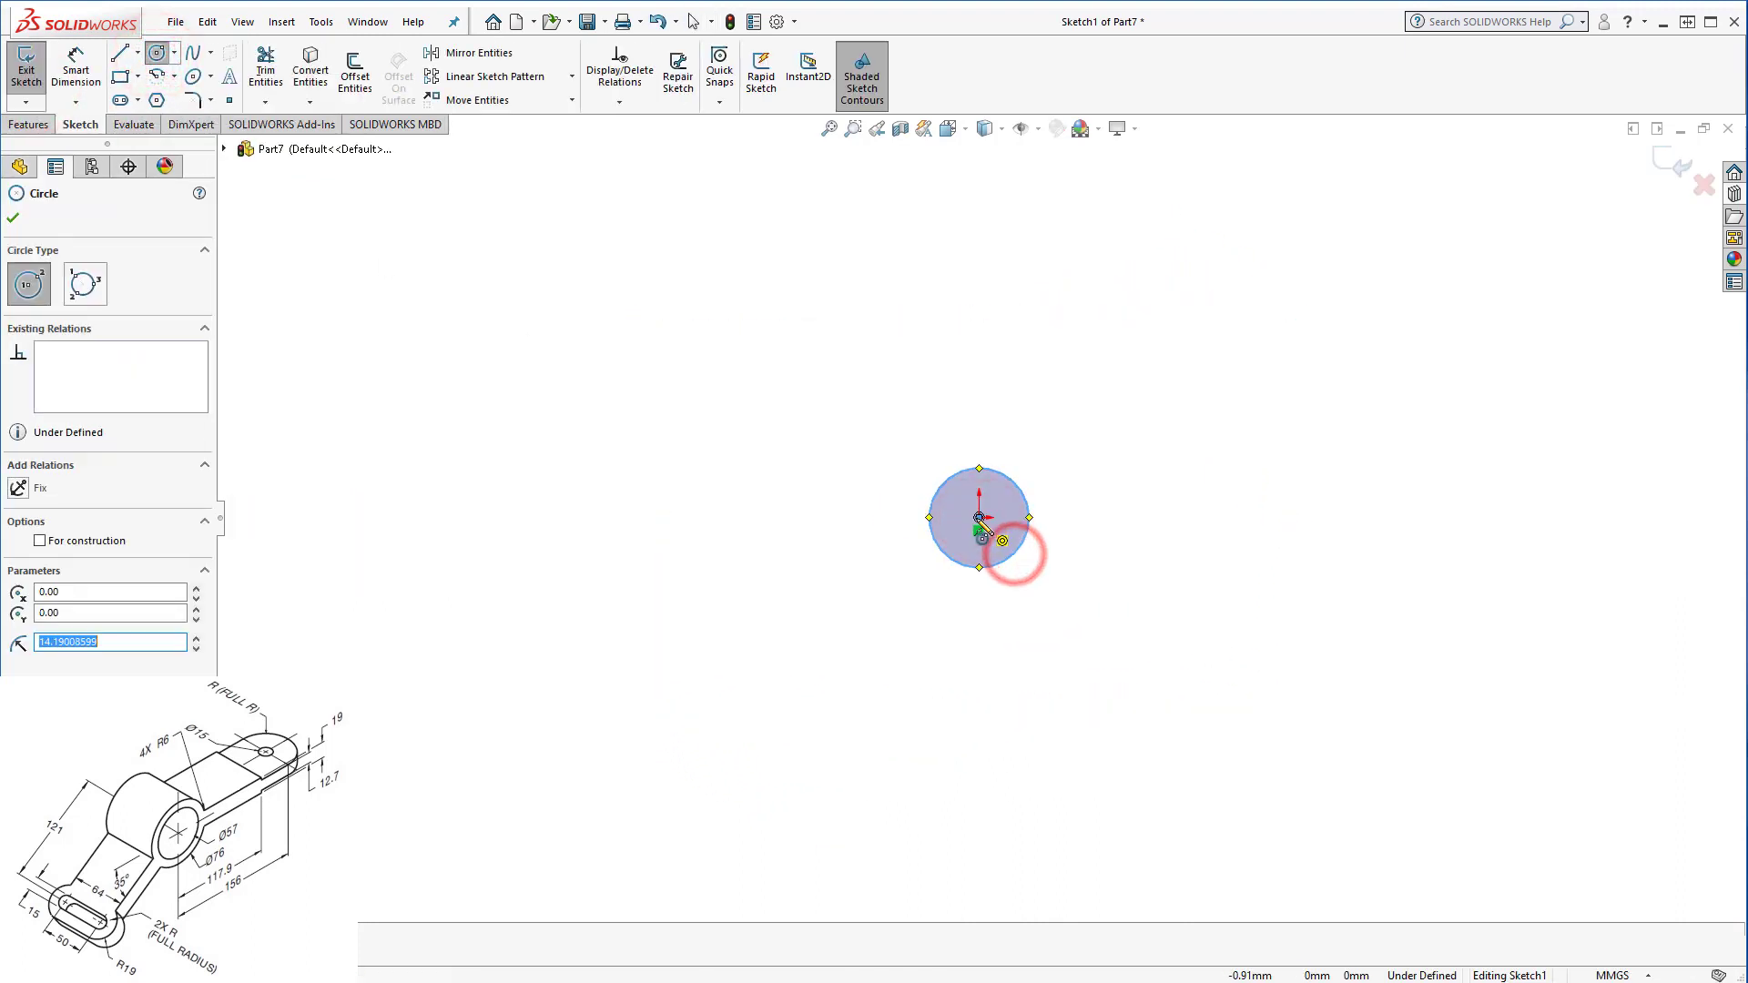
{"action": "left_click", "coordinate": [979, 518]}
{"action": "left_click", "coordinate": [1031, 590]}
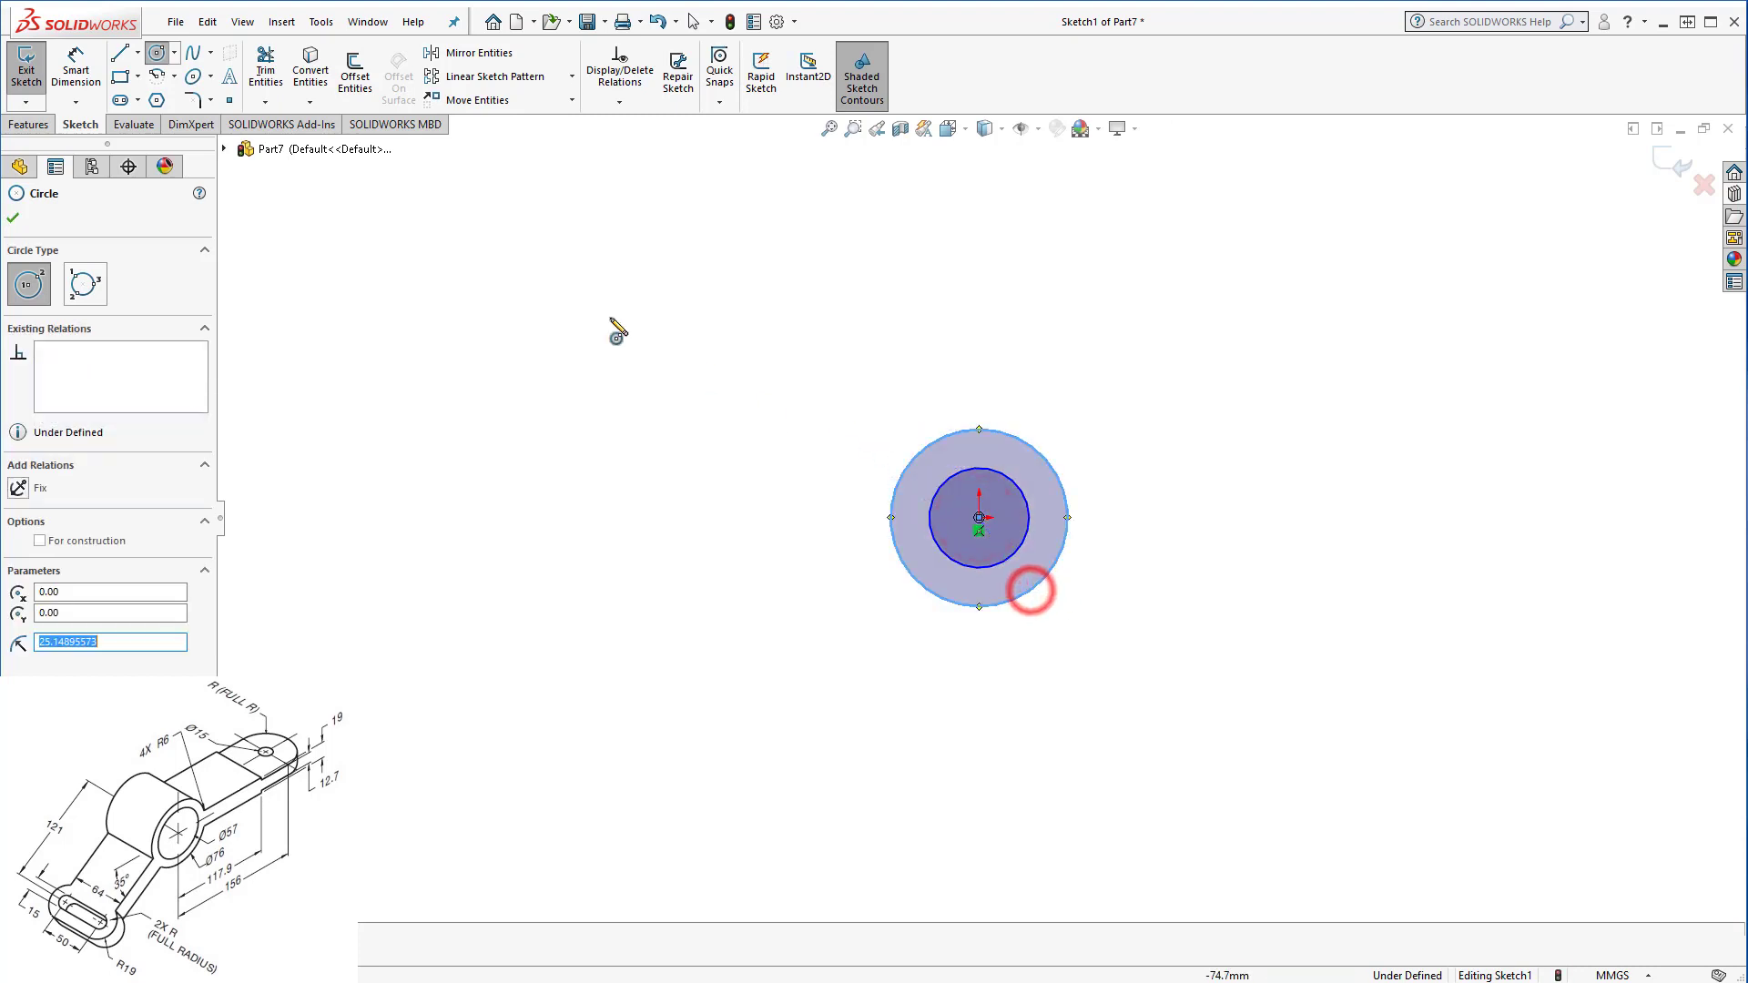
Add a horizontal centerline and a down-left angled centerline from the origin.
{"action": "left_click", "coordinate": [137, 53]}
{"action": "left_click", "coordinate": [168, 94]}
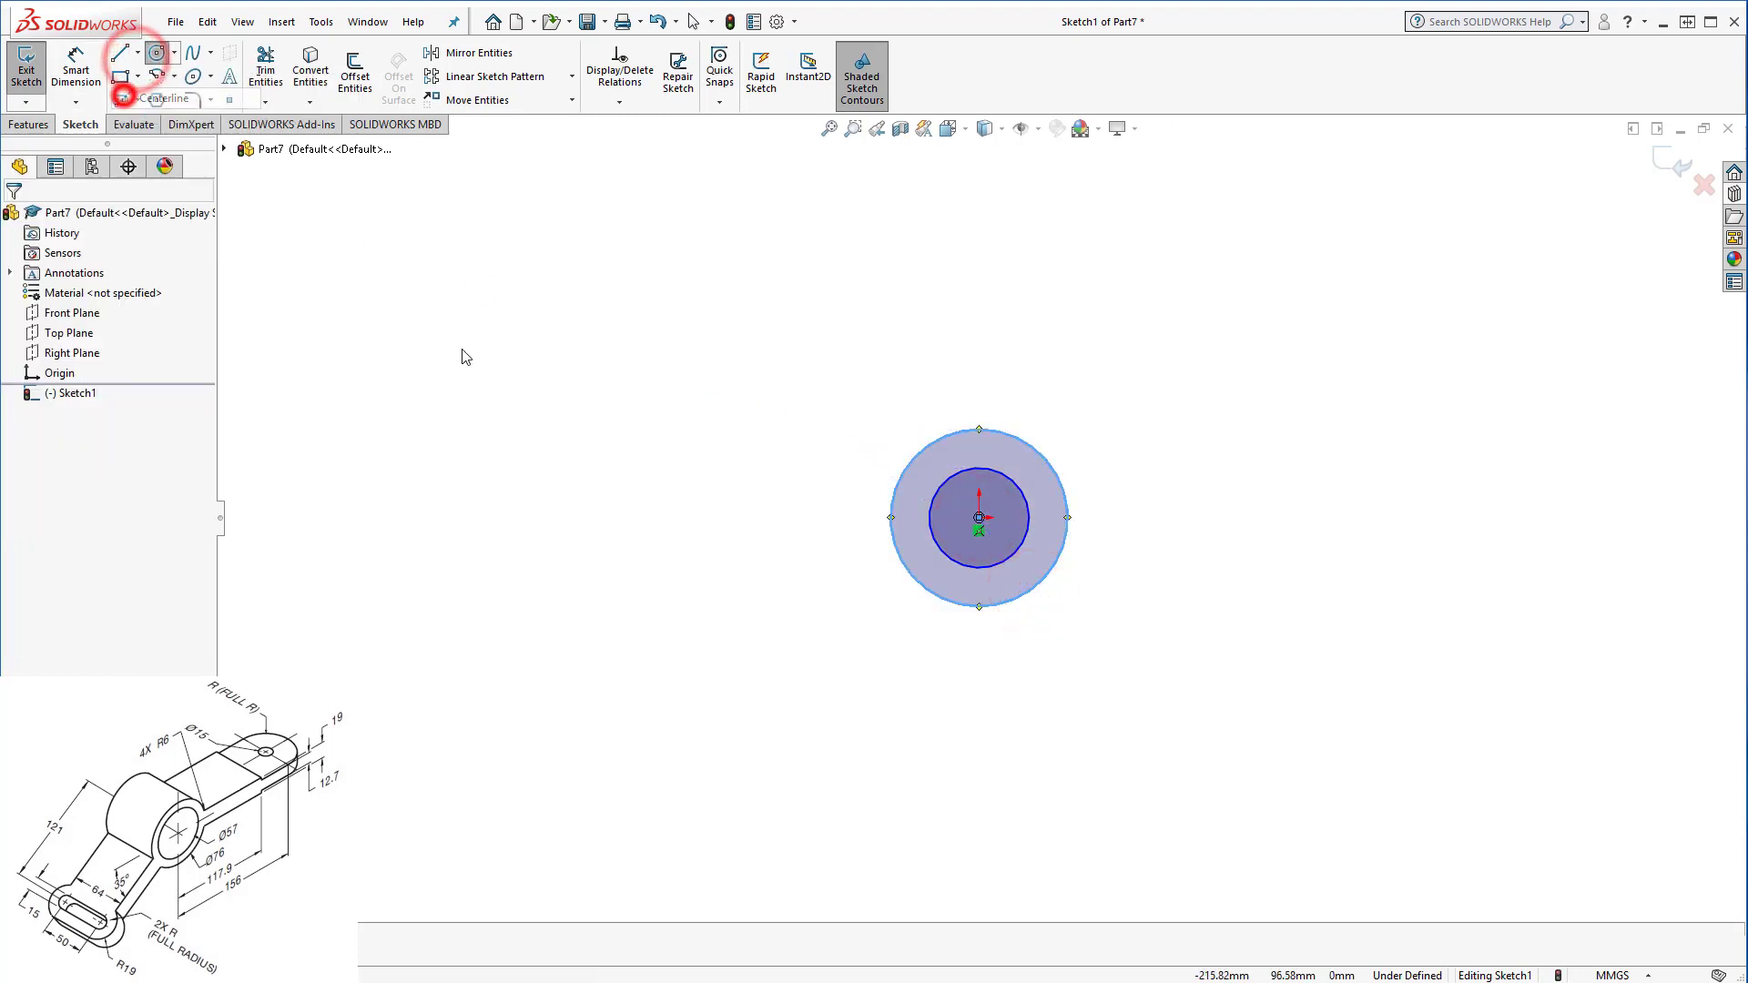
{"action": "left_click", "coordinate": [980, 518]}
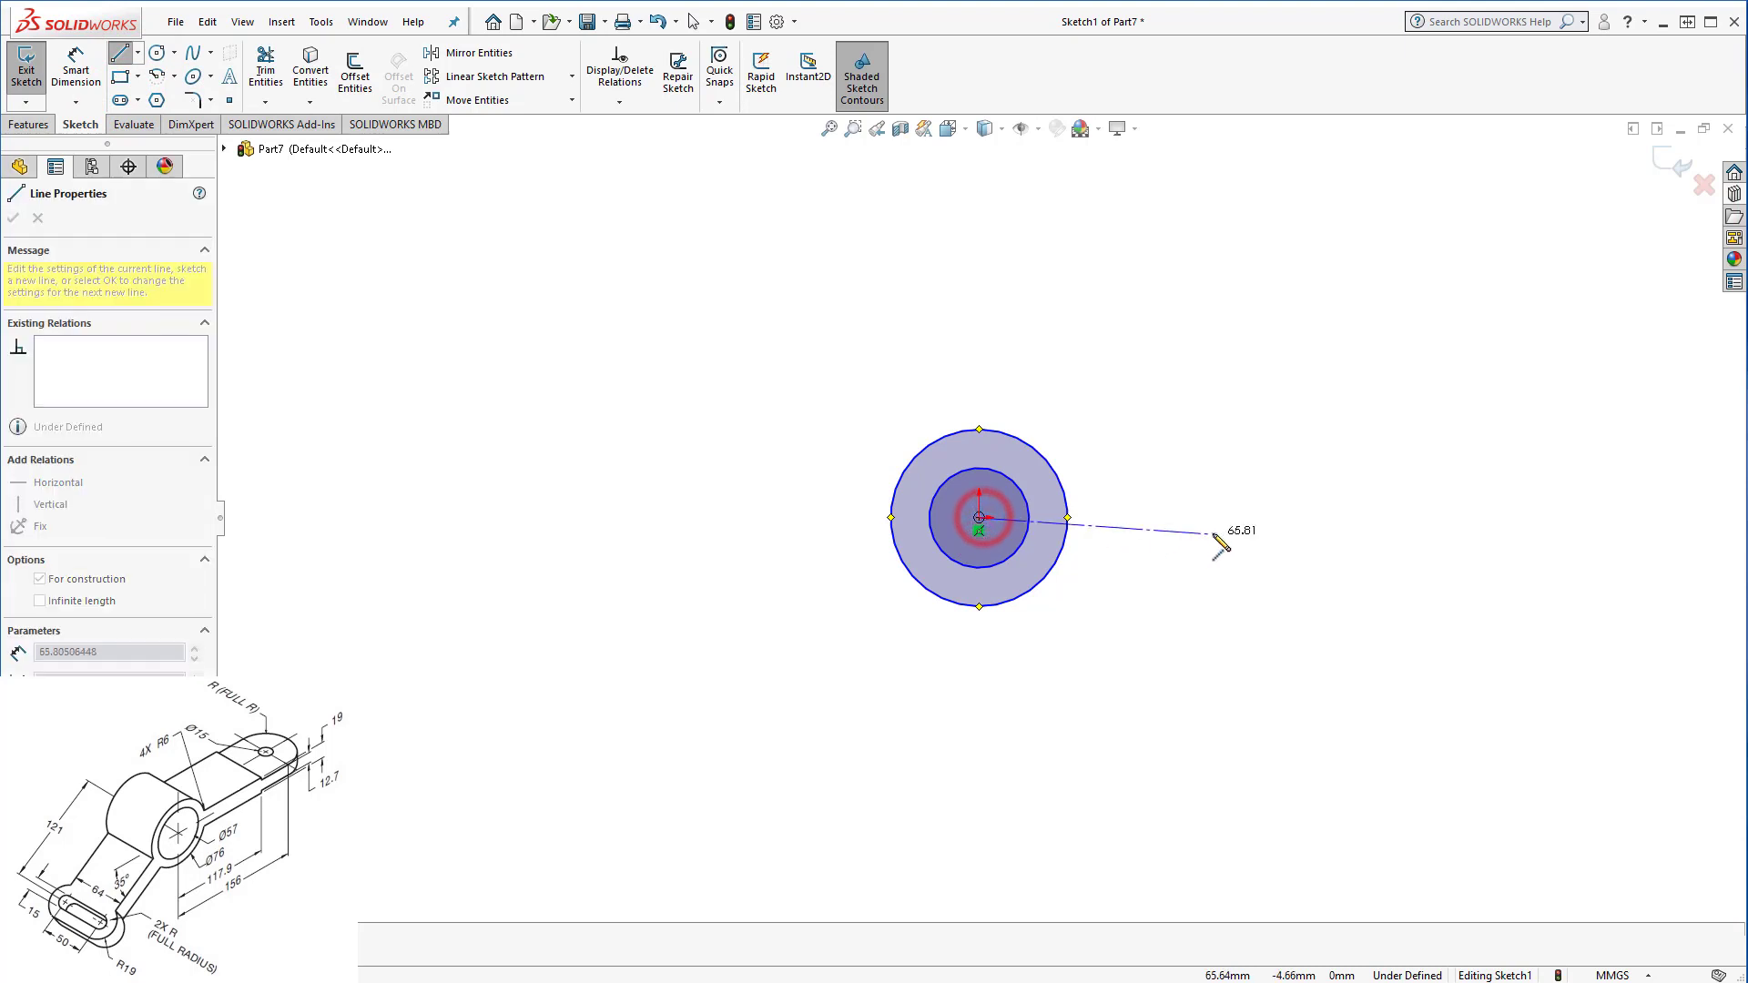
{"action": "left_click", "coordinate": [1286, 518]}
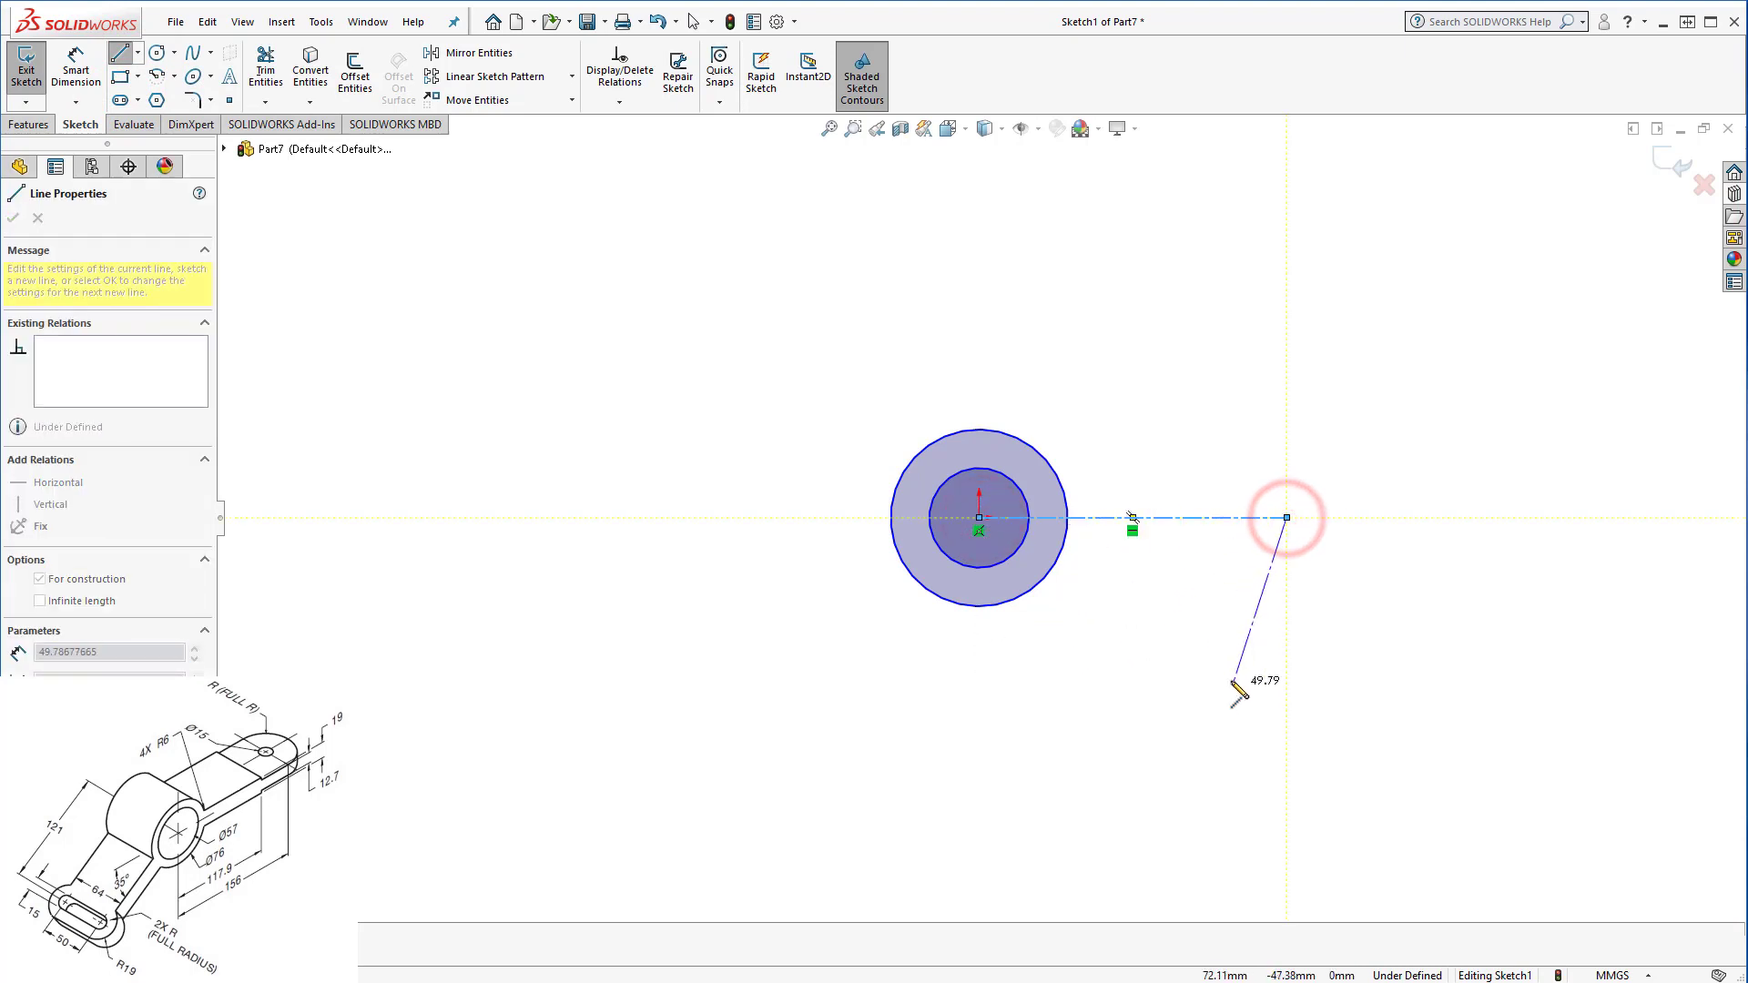
{"action": "key", "text": "Escape"}
{"action": "left_click", "coordinate": [137, 53]}
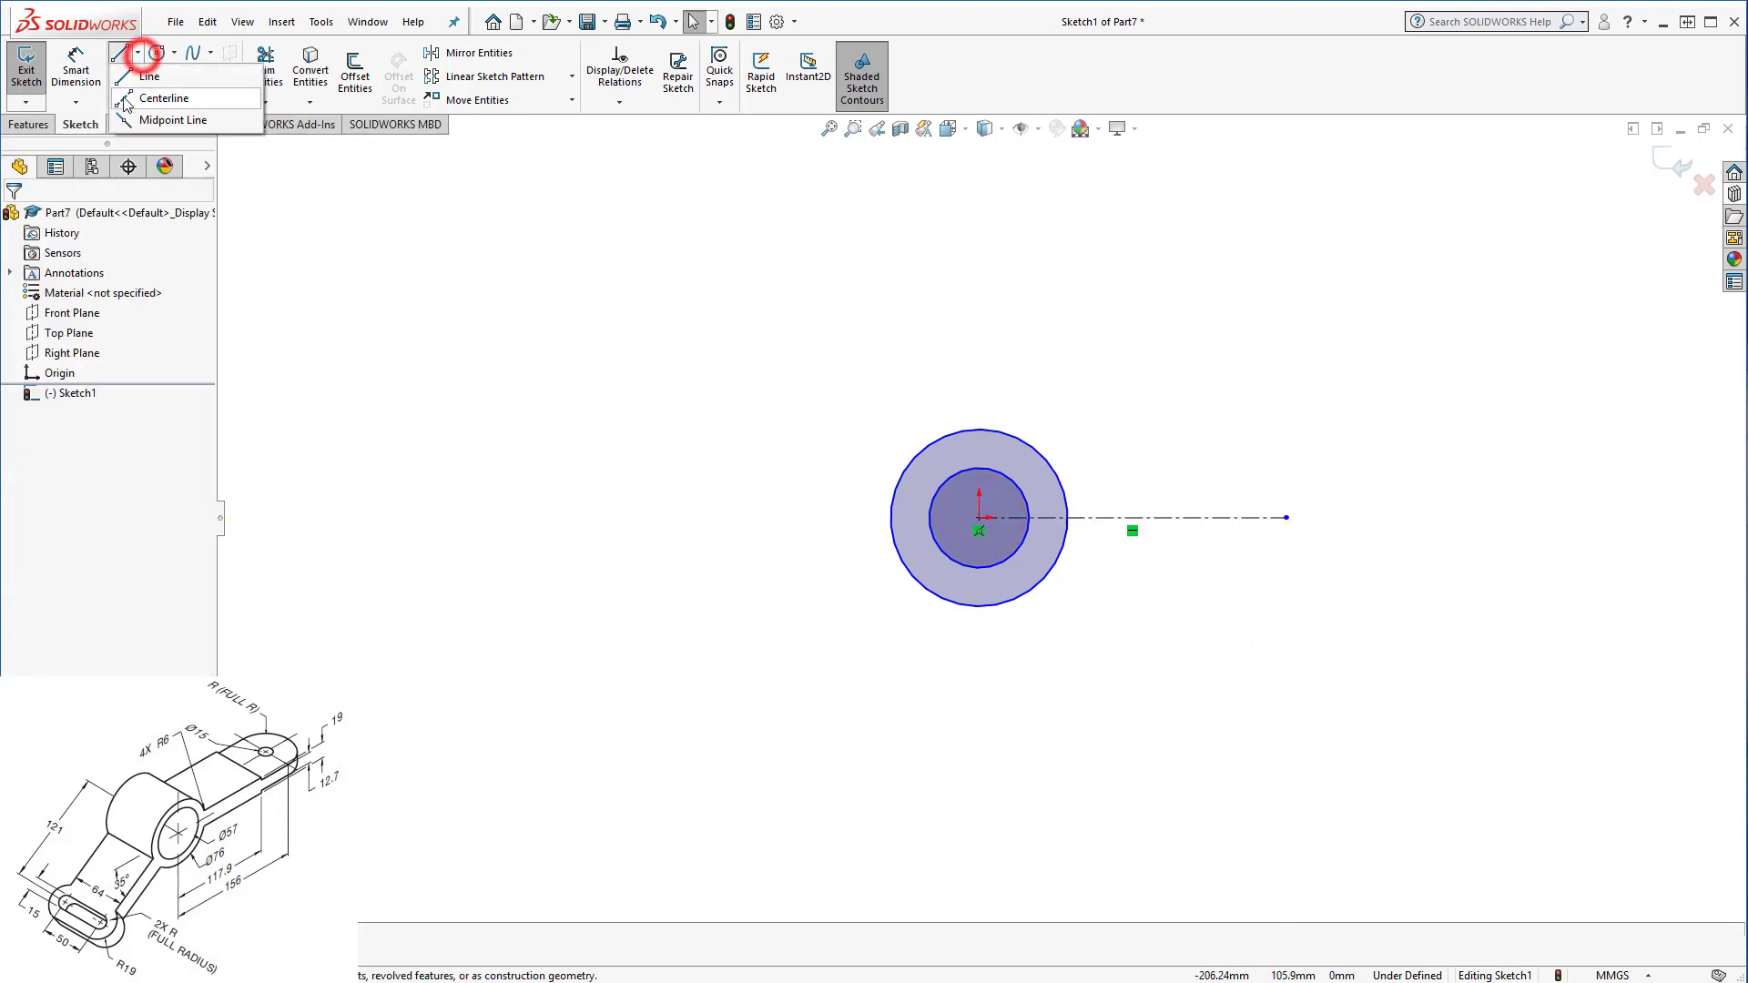
{"action": "left_click", "coordinate": [168, 95]}
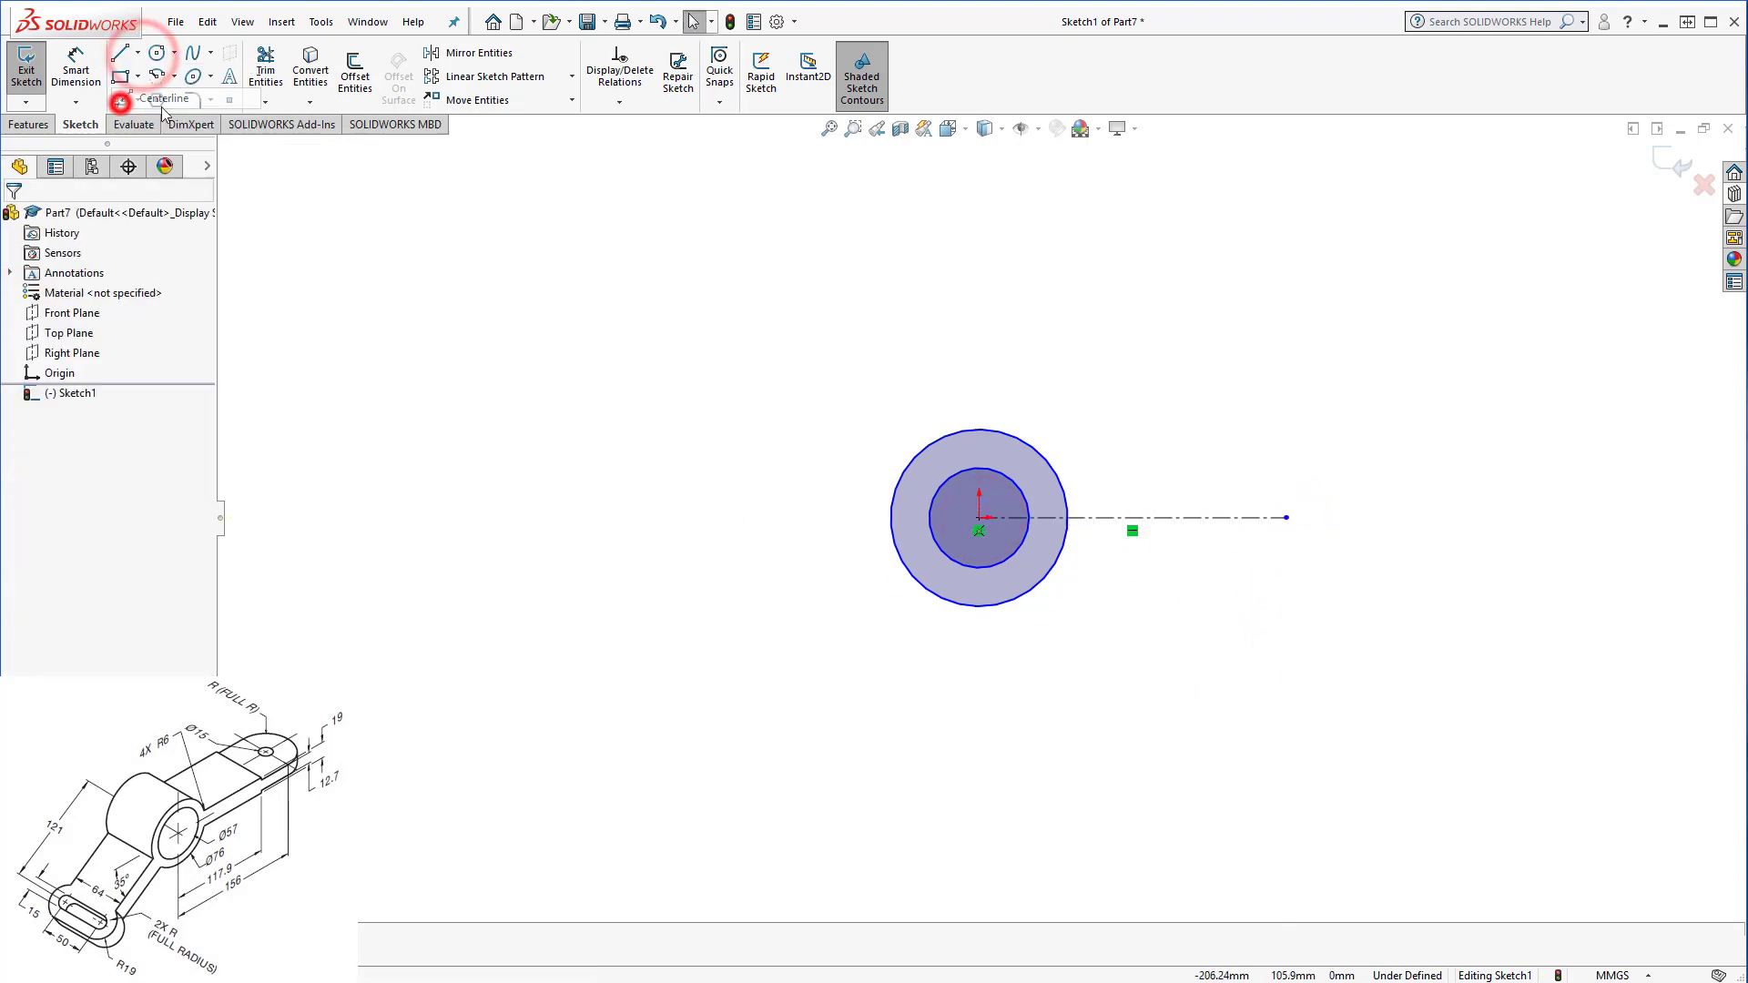
{"action": "left_click", "coordinate": [979, 518]}
{"action": "left_click", "coordinate": [788, 709]}
{"action": "key", "text": "Escape"}
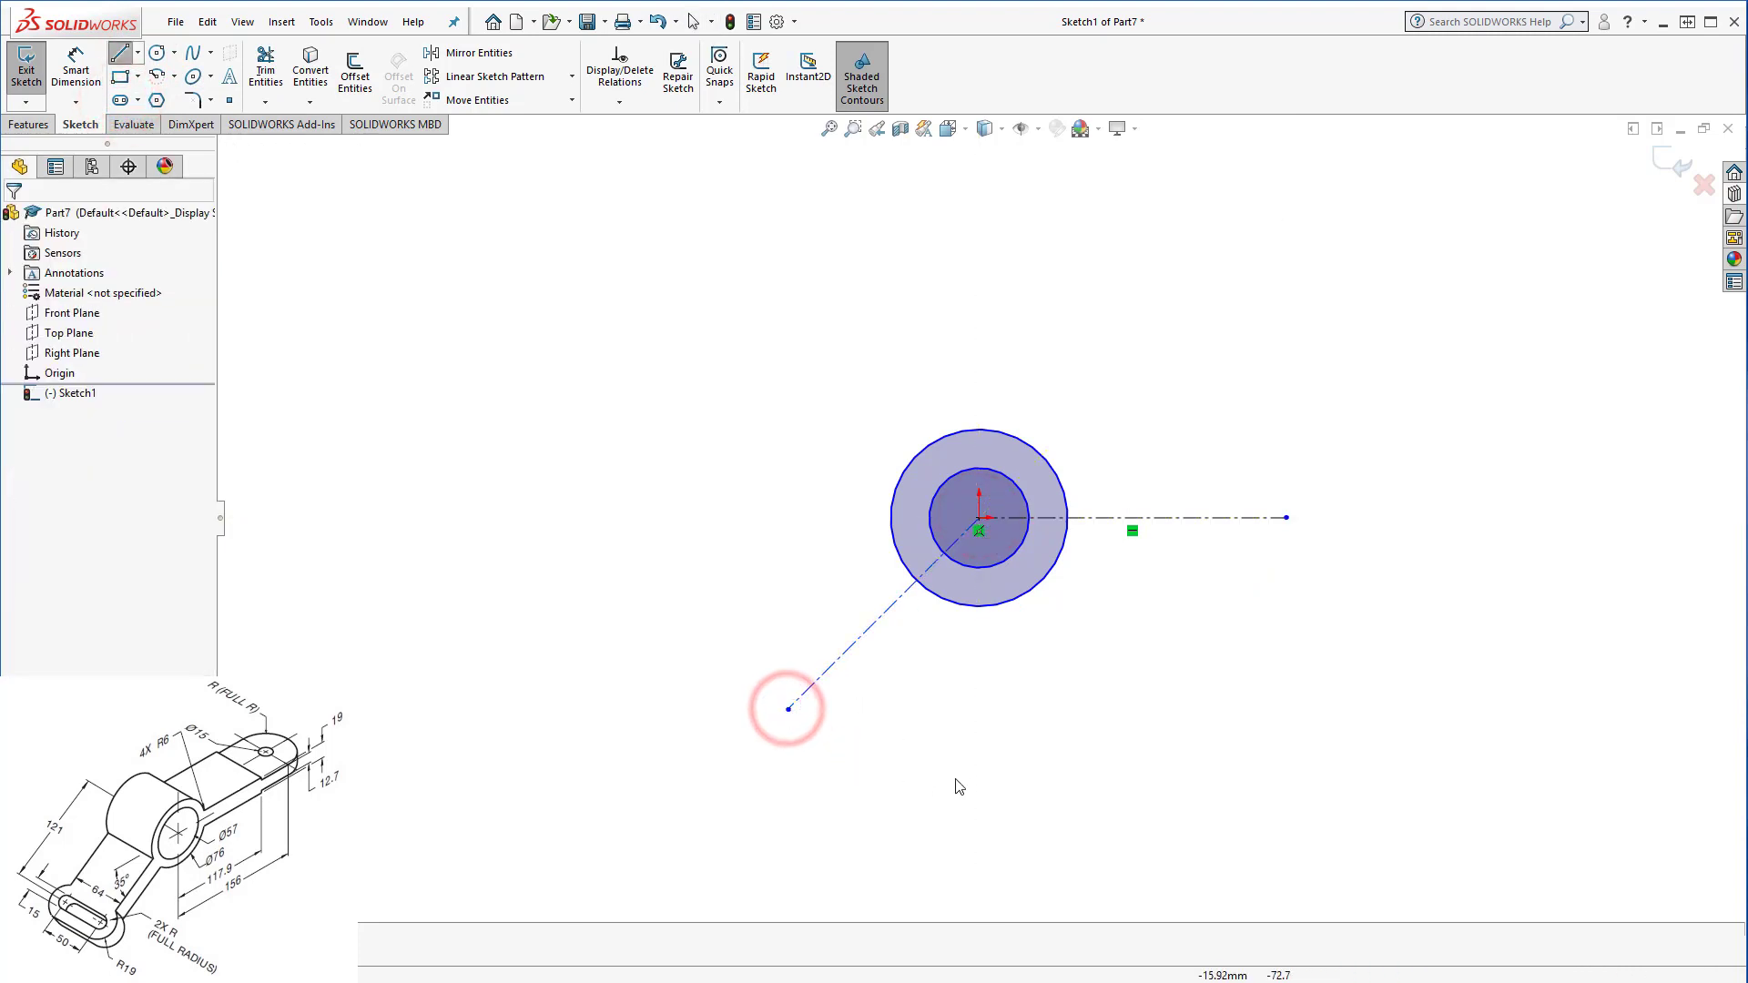
{"action": "left_click", "coordinate": [88, 67]}
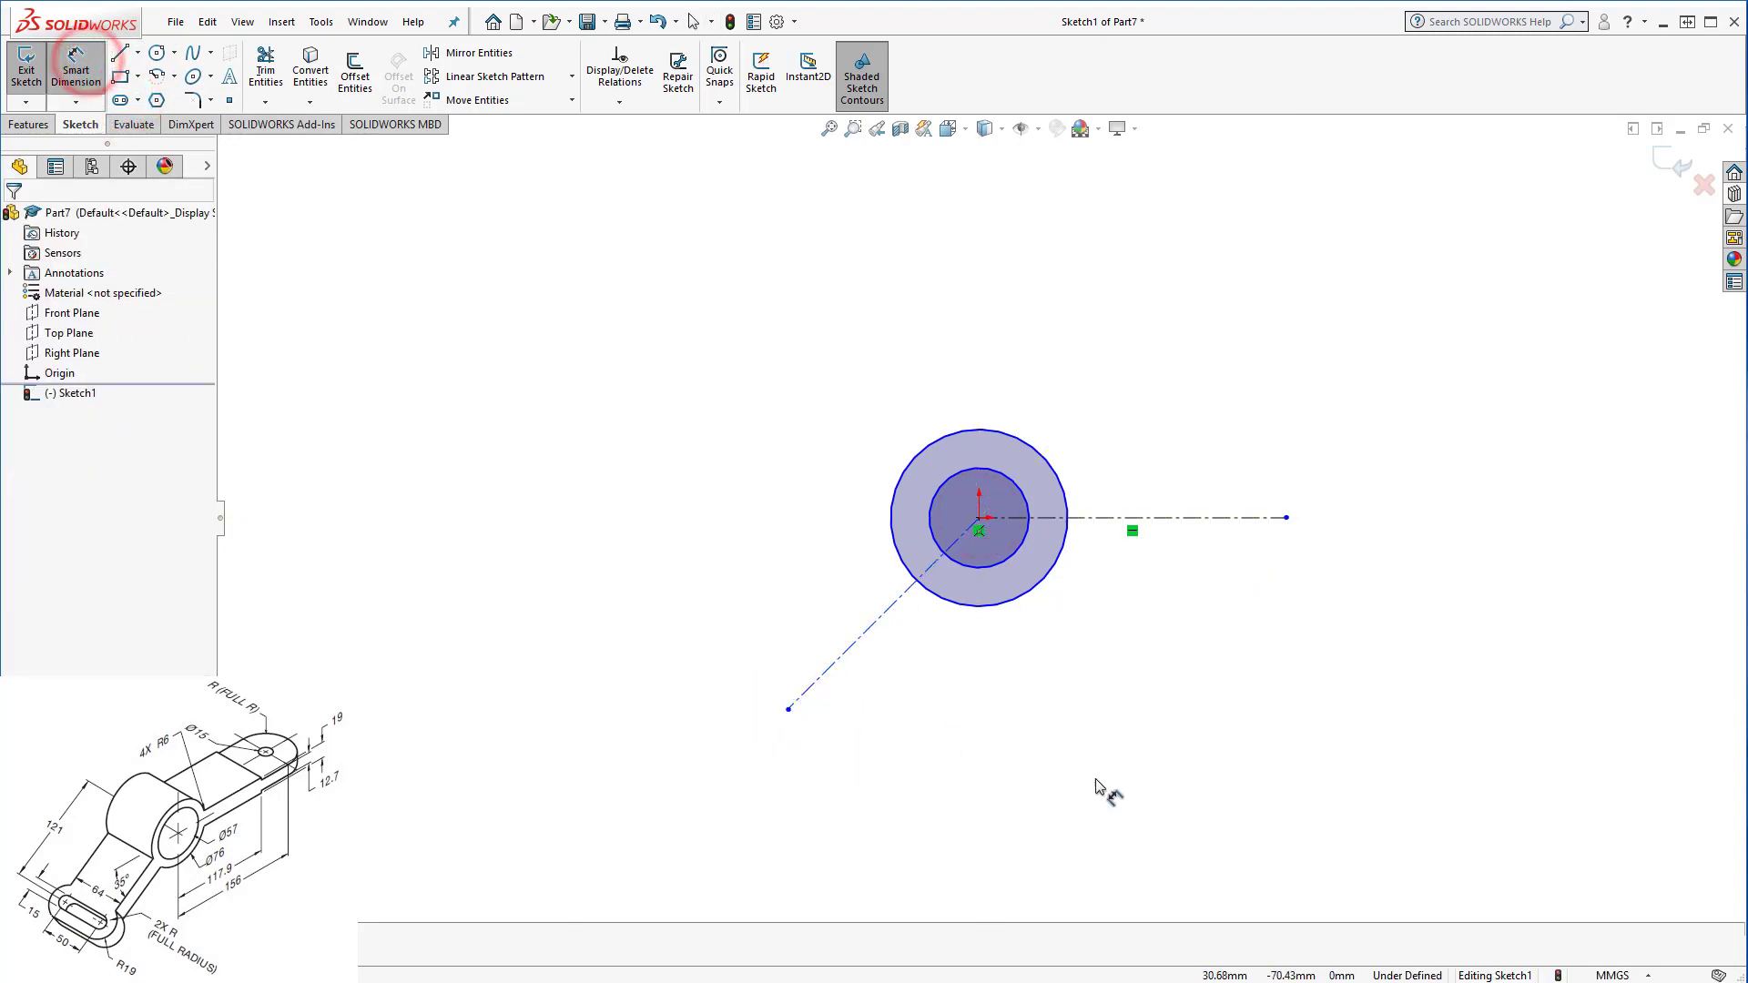
Dimension the outer circle at Ø76 and the inner circle at Ø57.
{"action": "left_click", "coordinate": [1032, 598]}
{"action": "left_click", "coordinate": [1180, 668]}
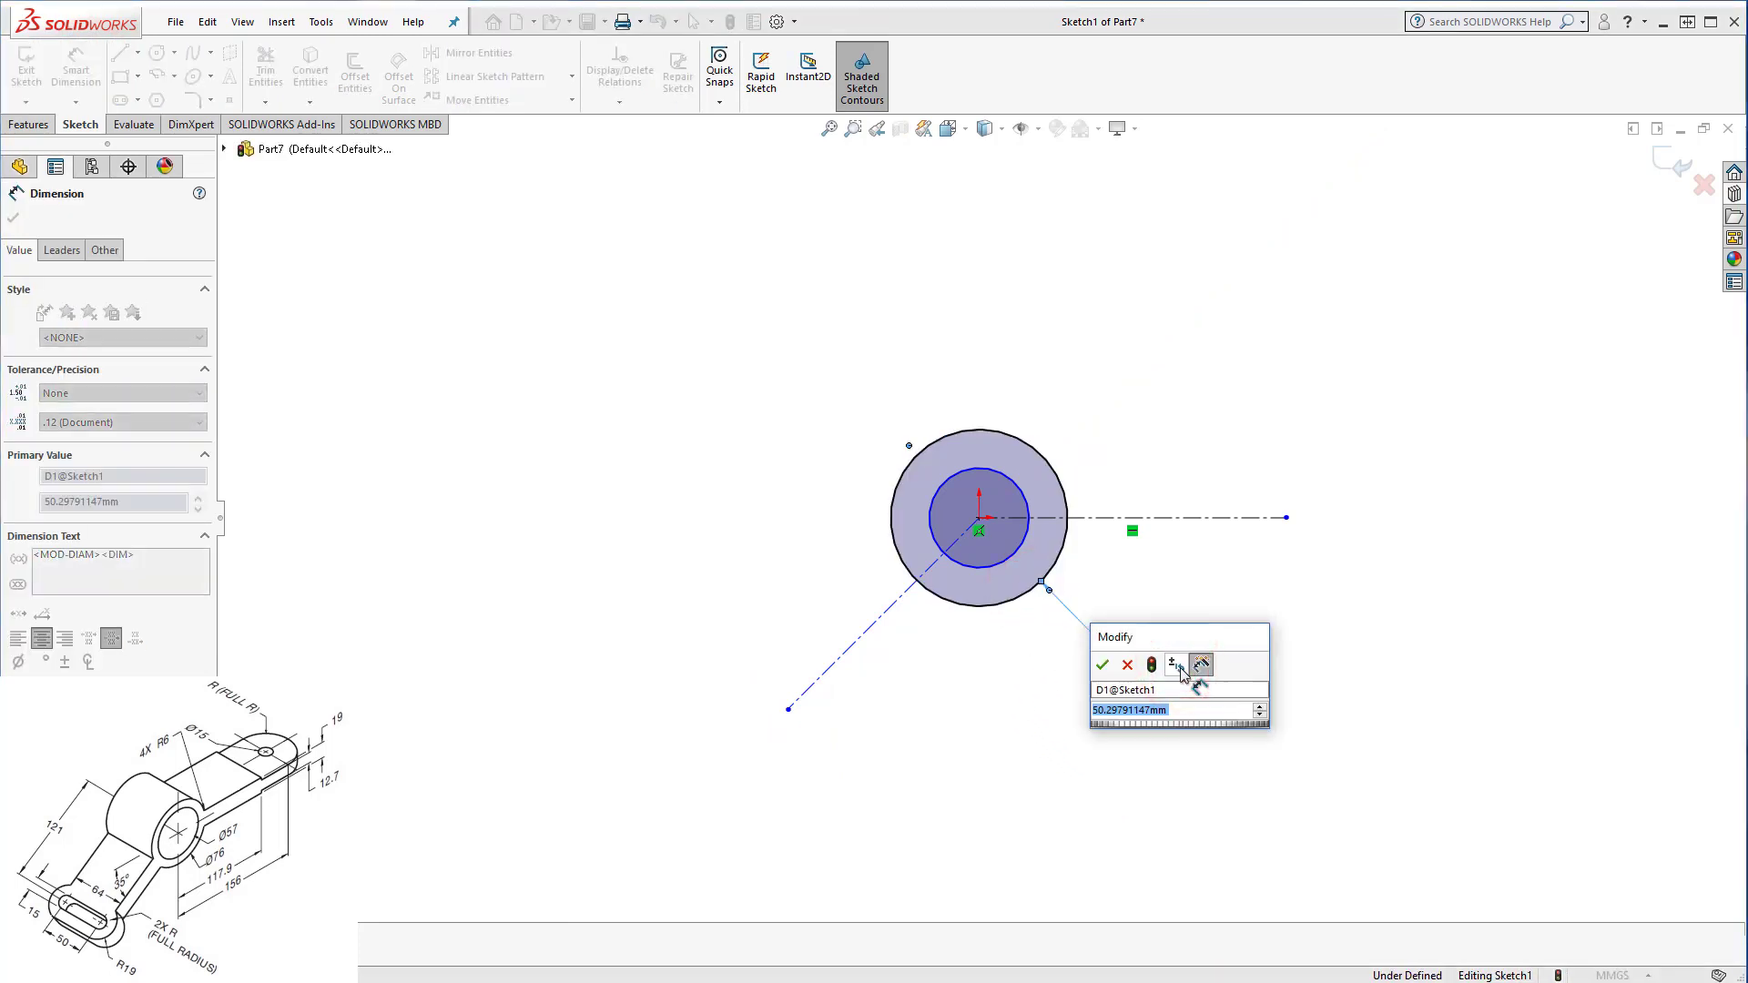
{"action": "type", "text": "76"}
{"action": "key", "text": "Return"}
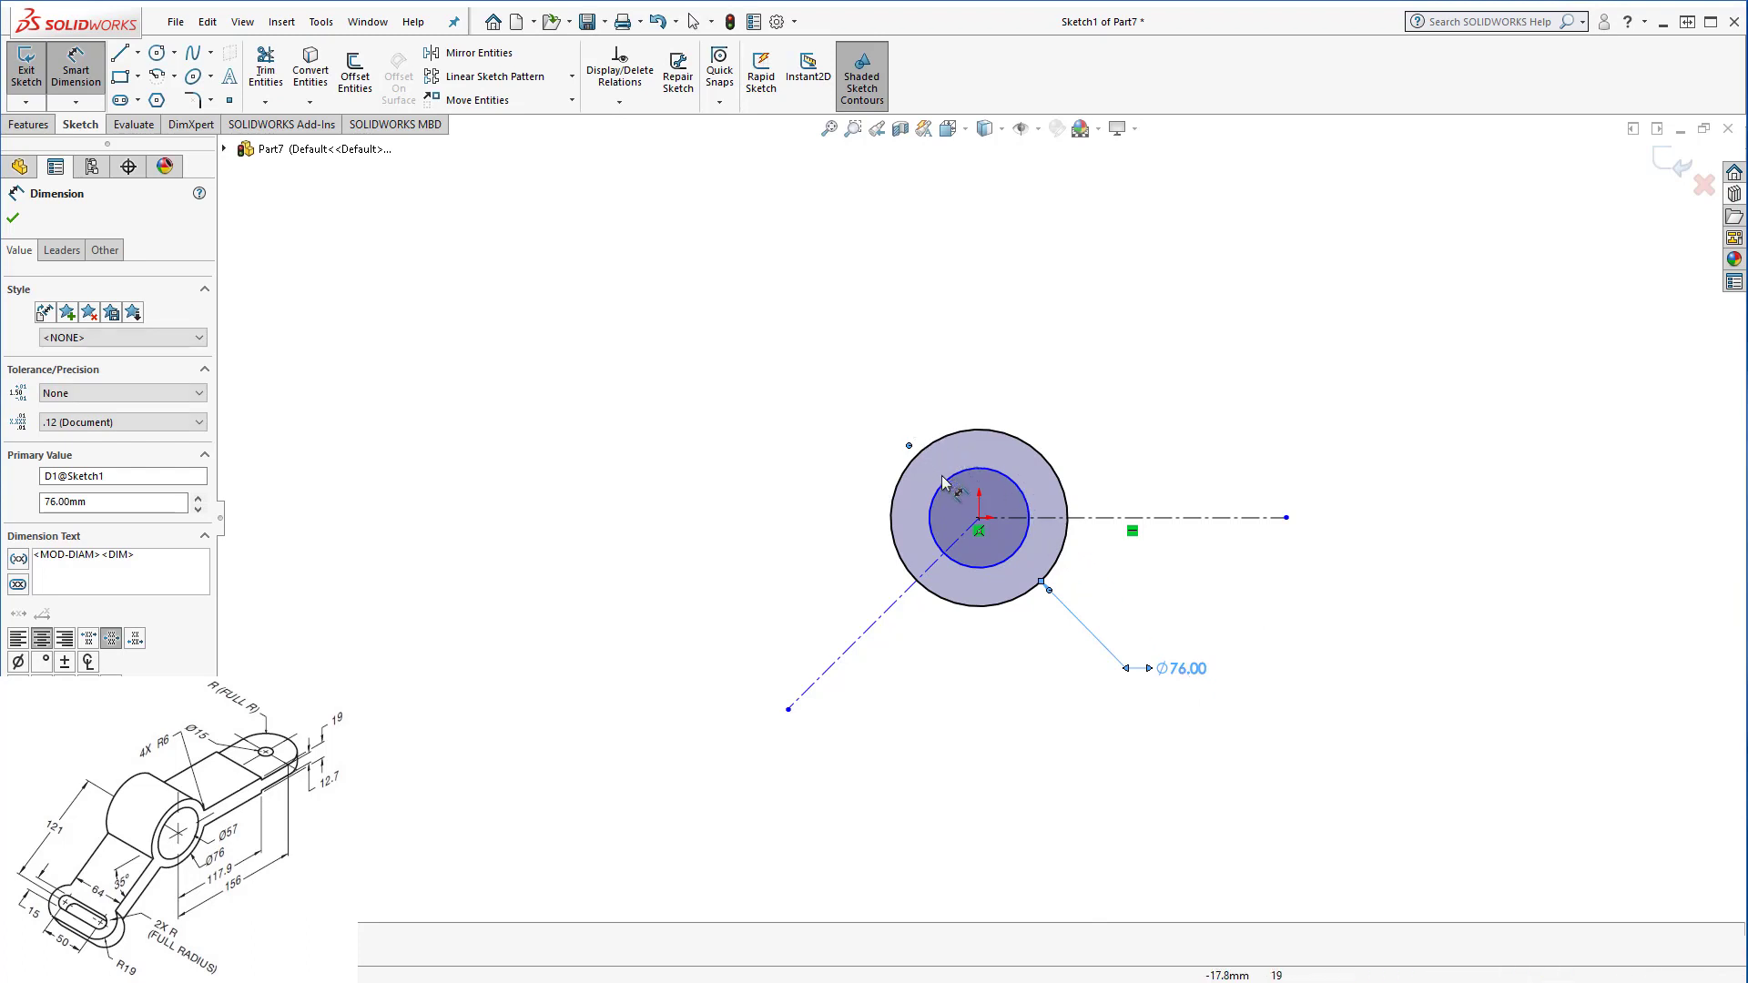
{"action": "left_click", "coordinate": [852, 430]}
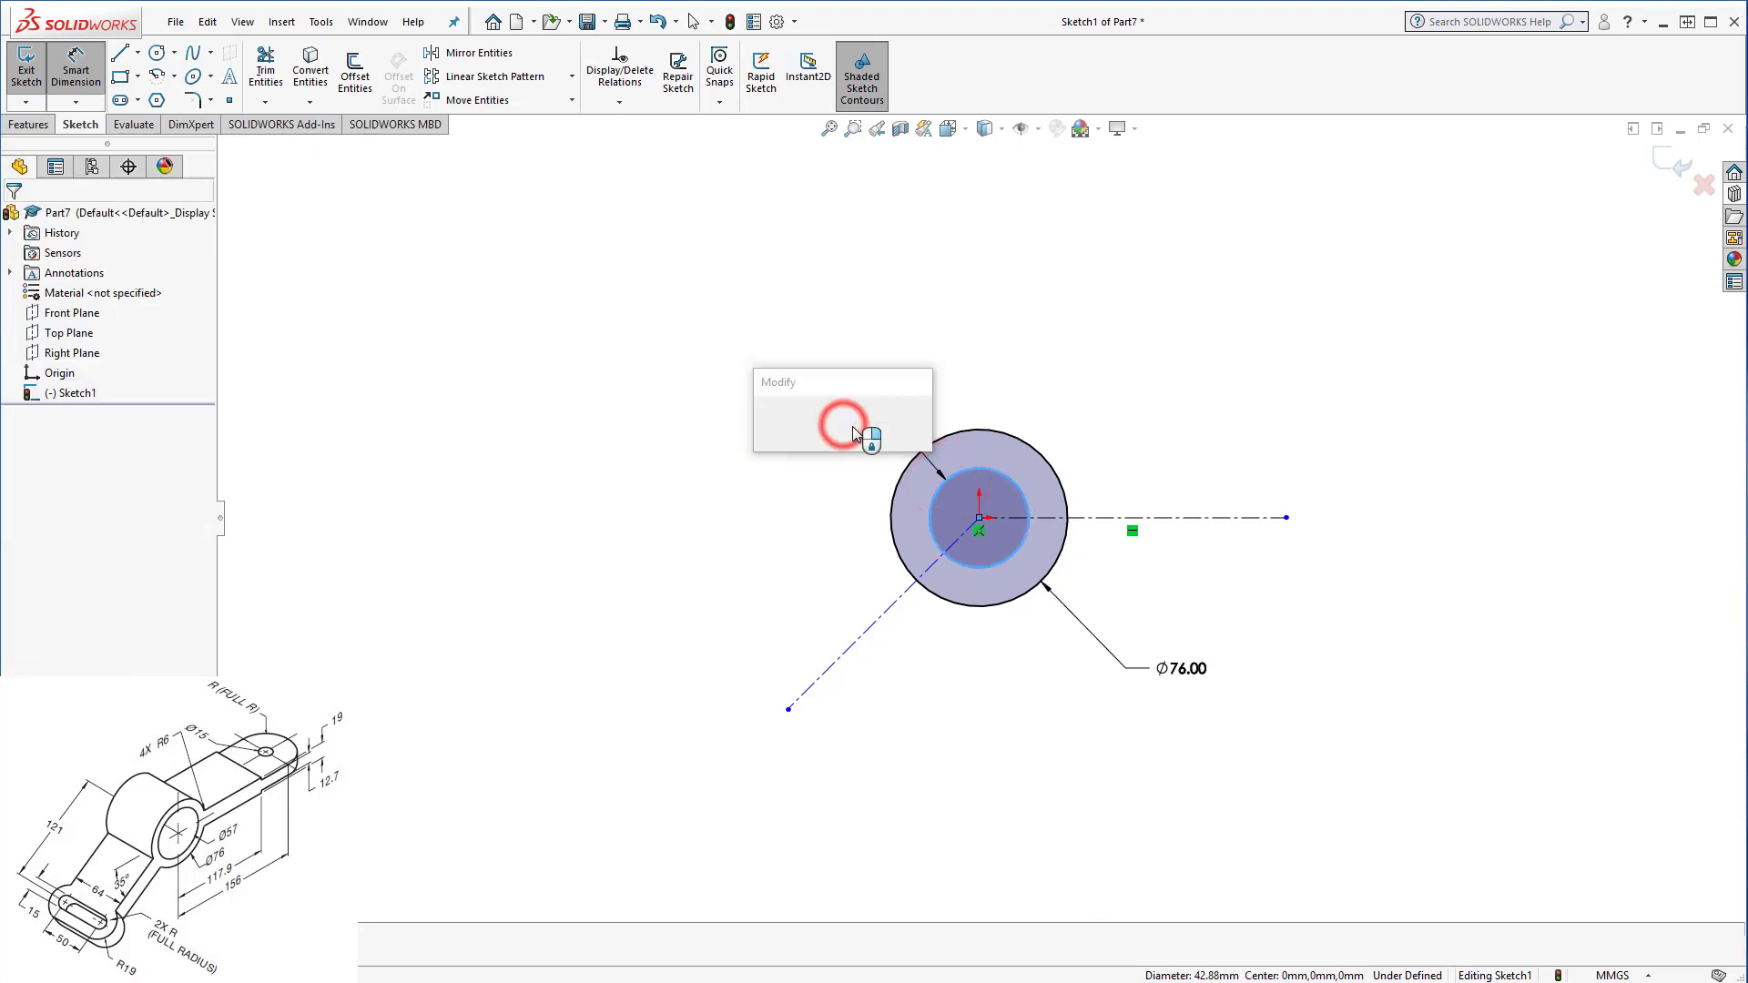
{"action": "type", "text": "57"}
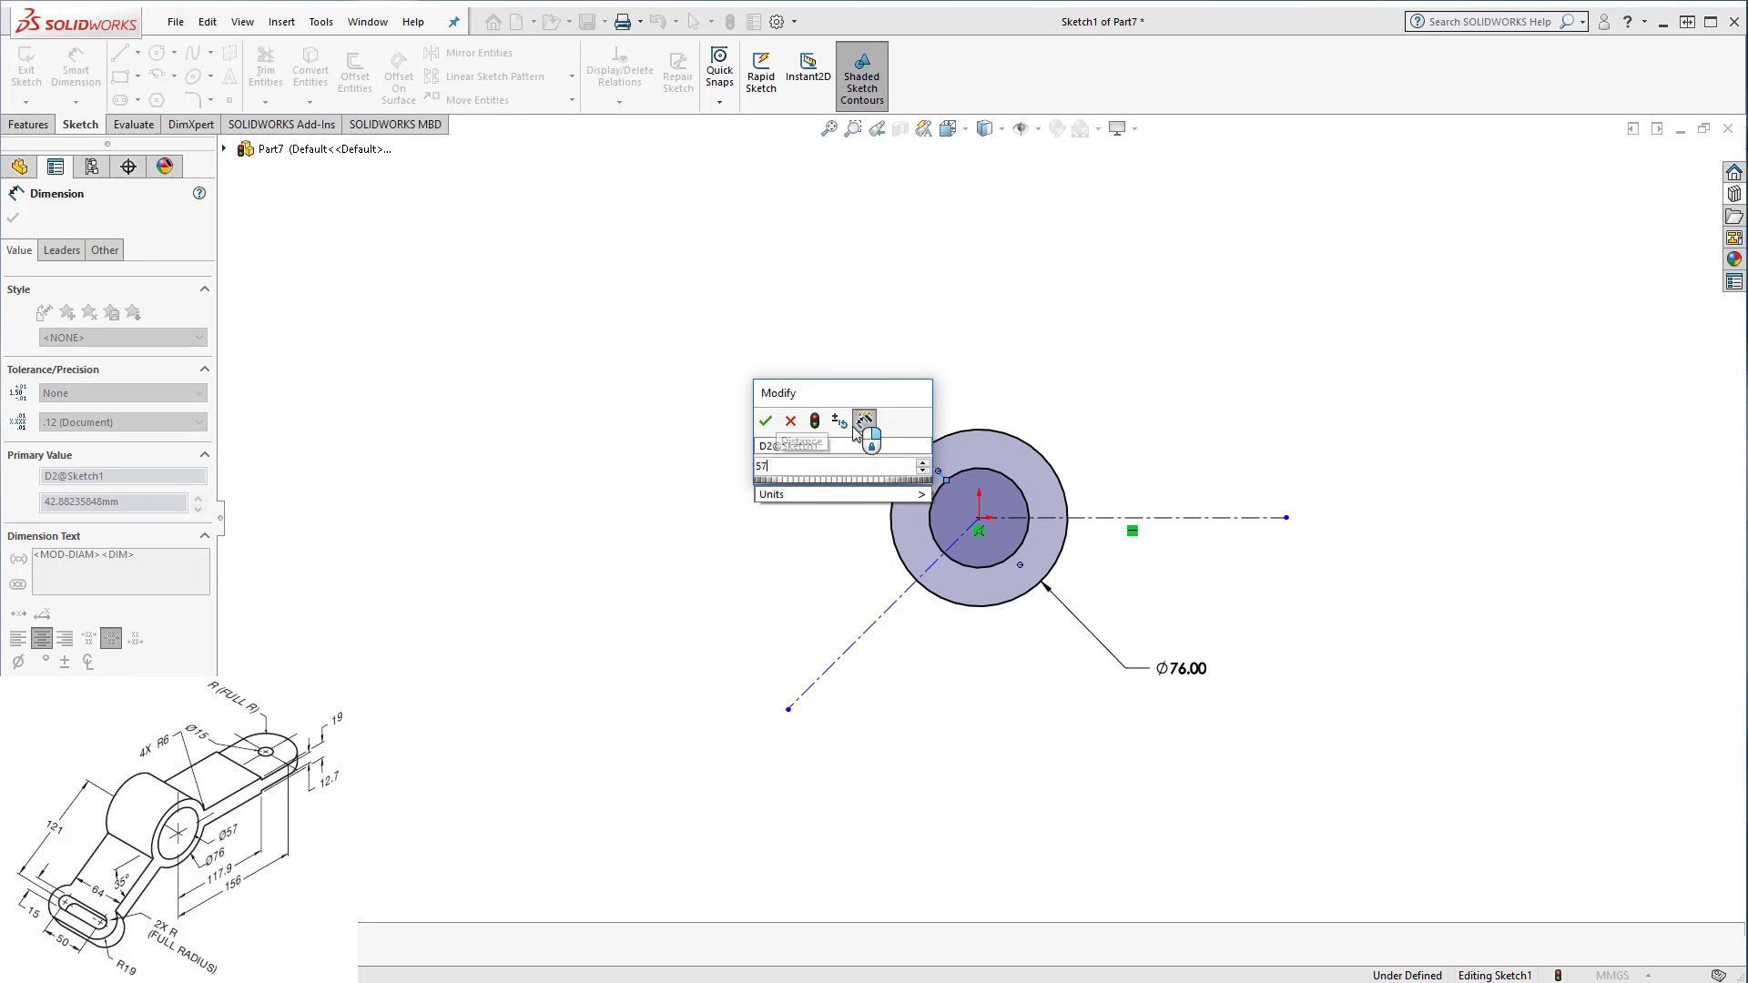
{"action": "key", "text": "Return"}
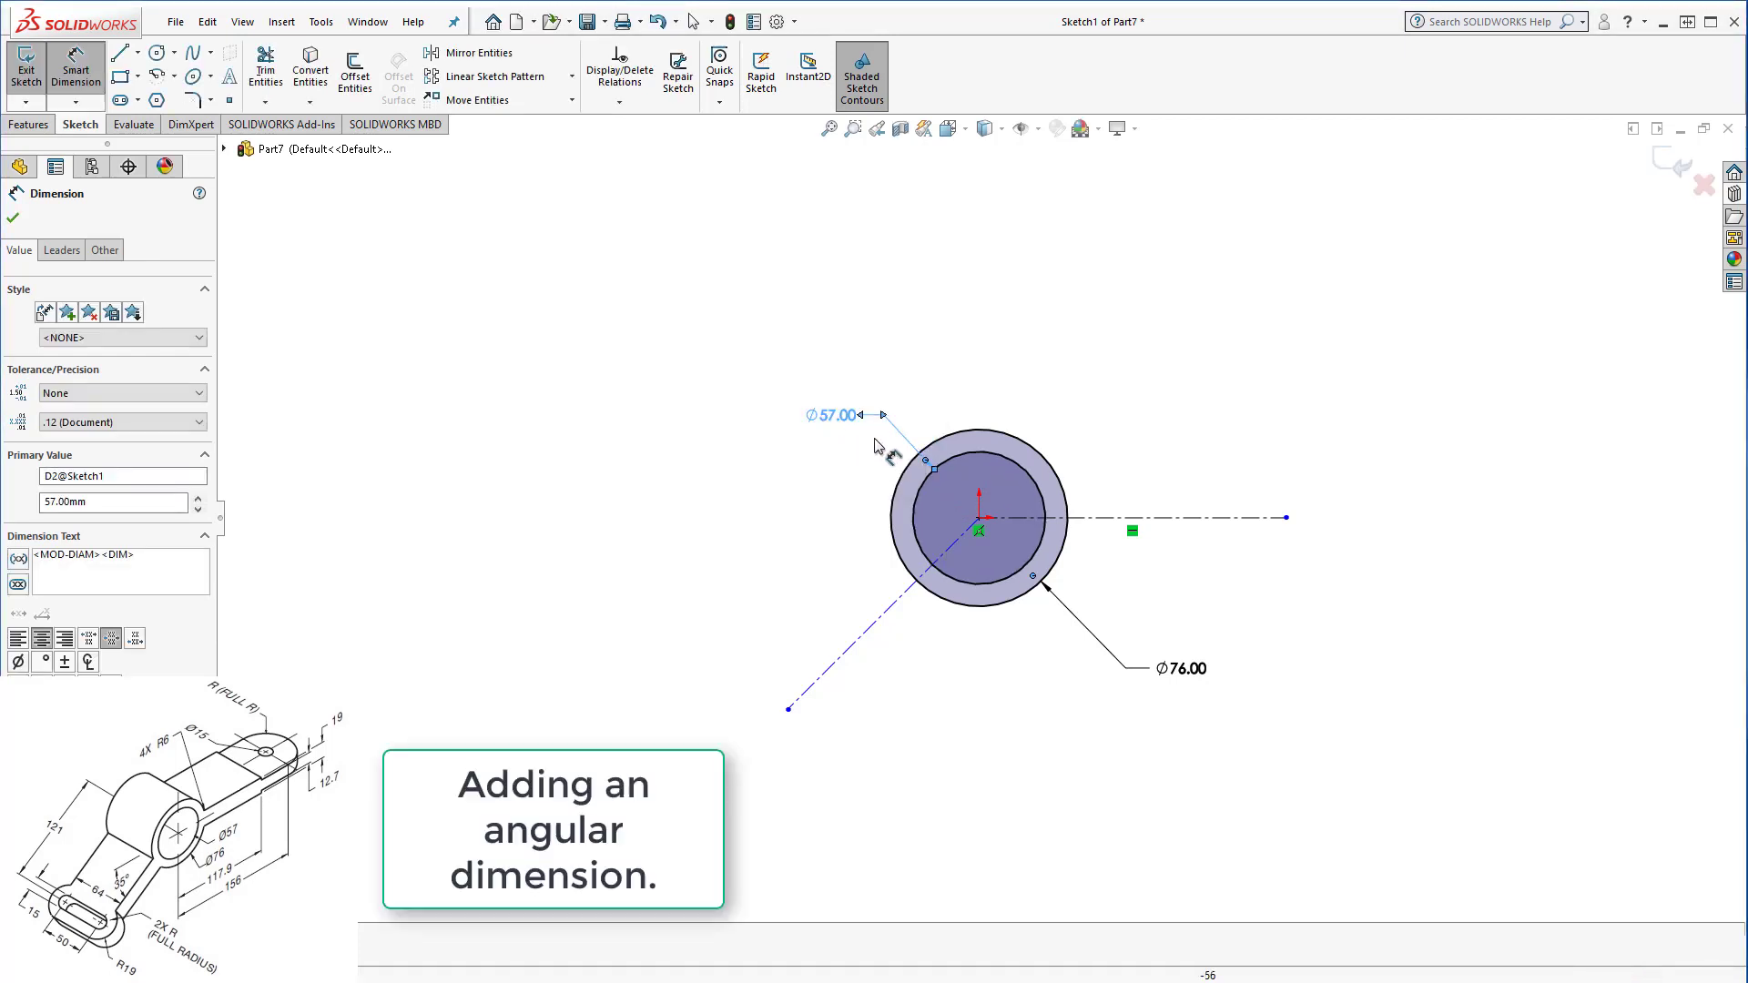
Set the angled centerline at 35° from the horizontal centerline.
{"action": "left_click", "coordinate": [1118, 519]}
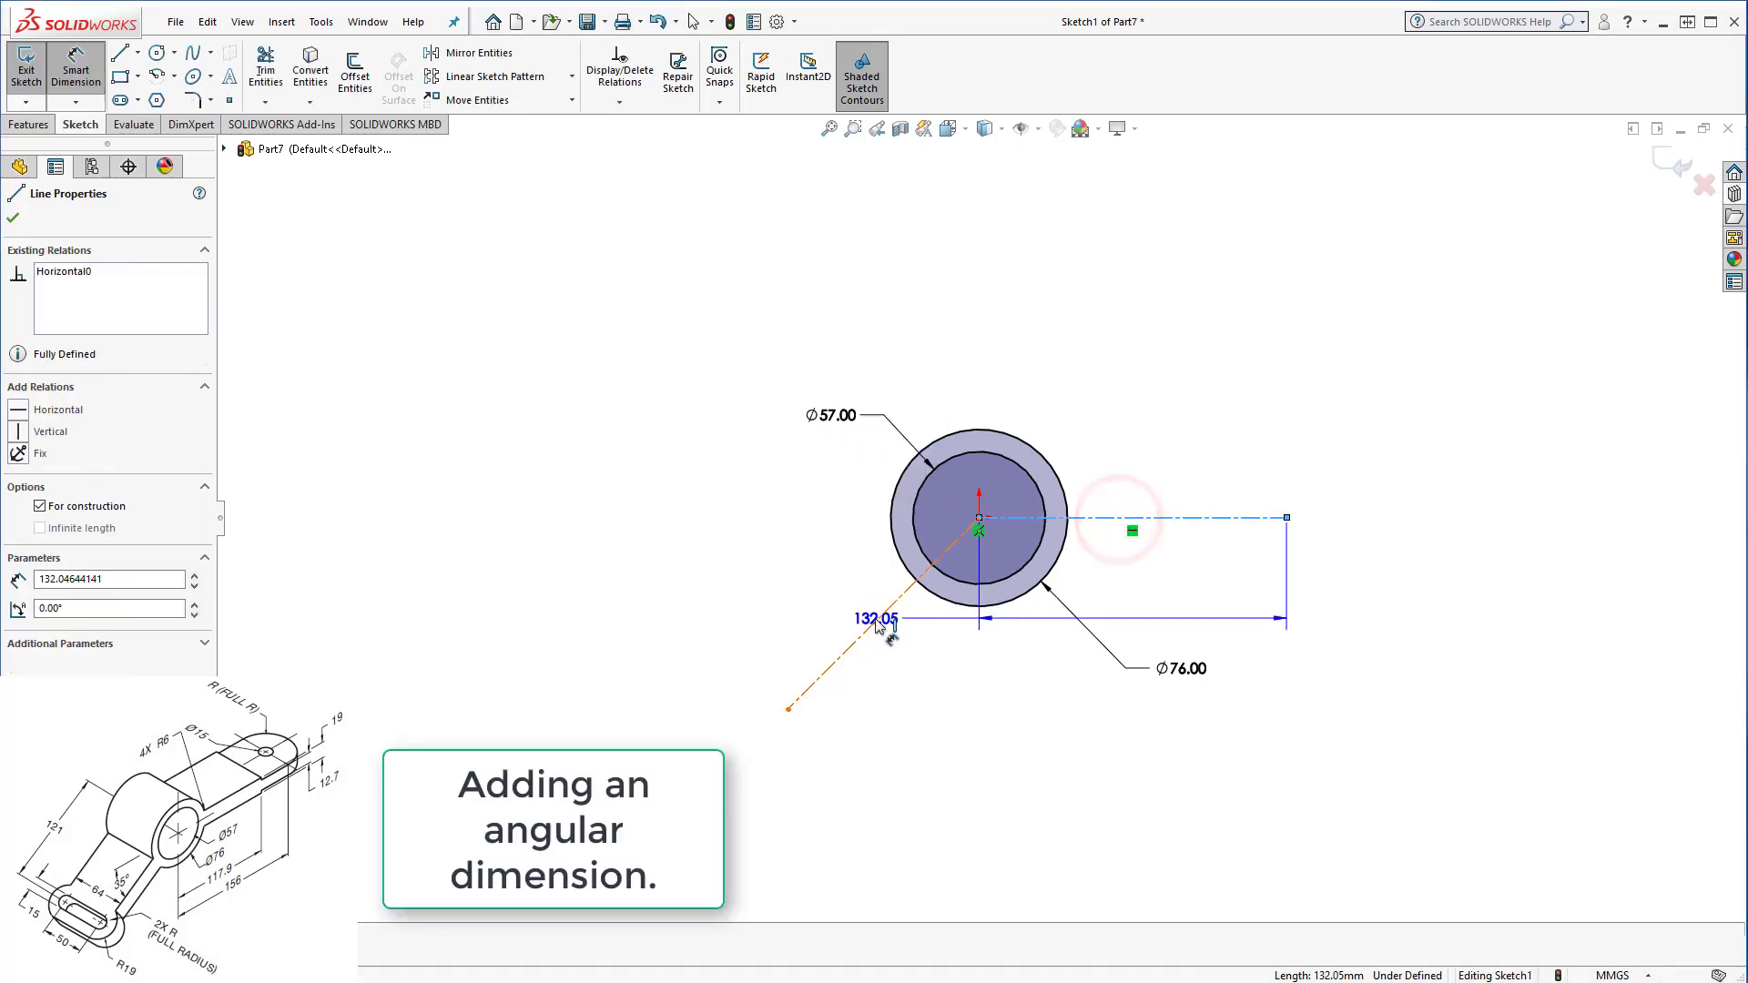
{"action": "left_click", "coordinate": [875, 622]}
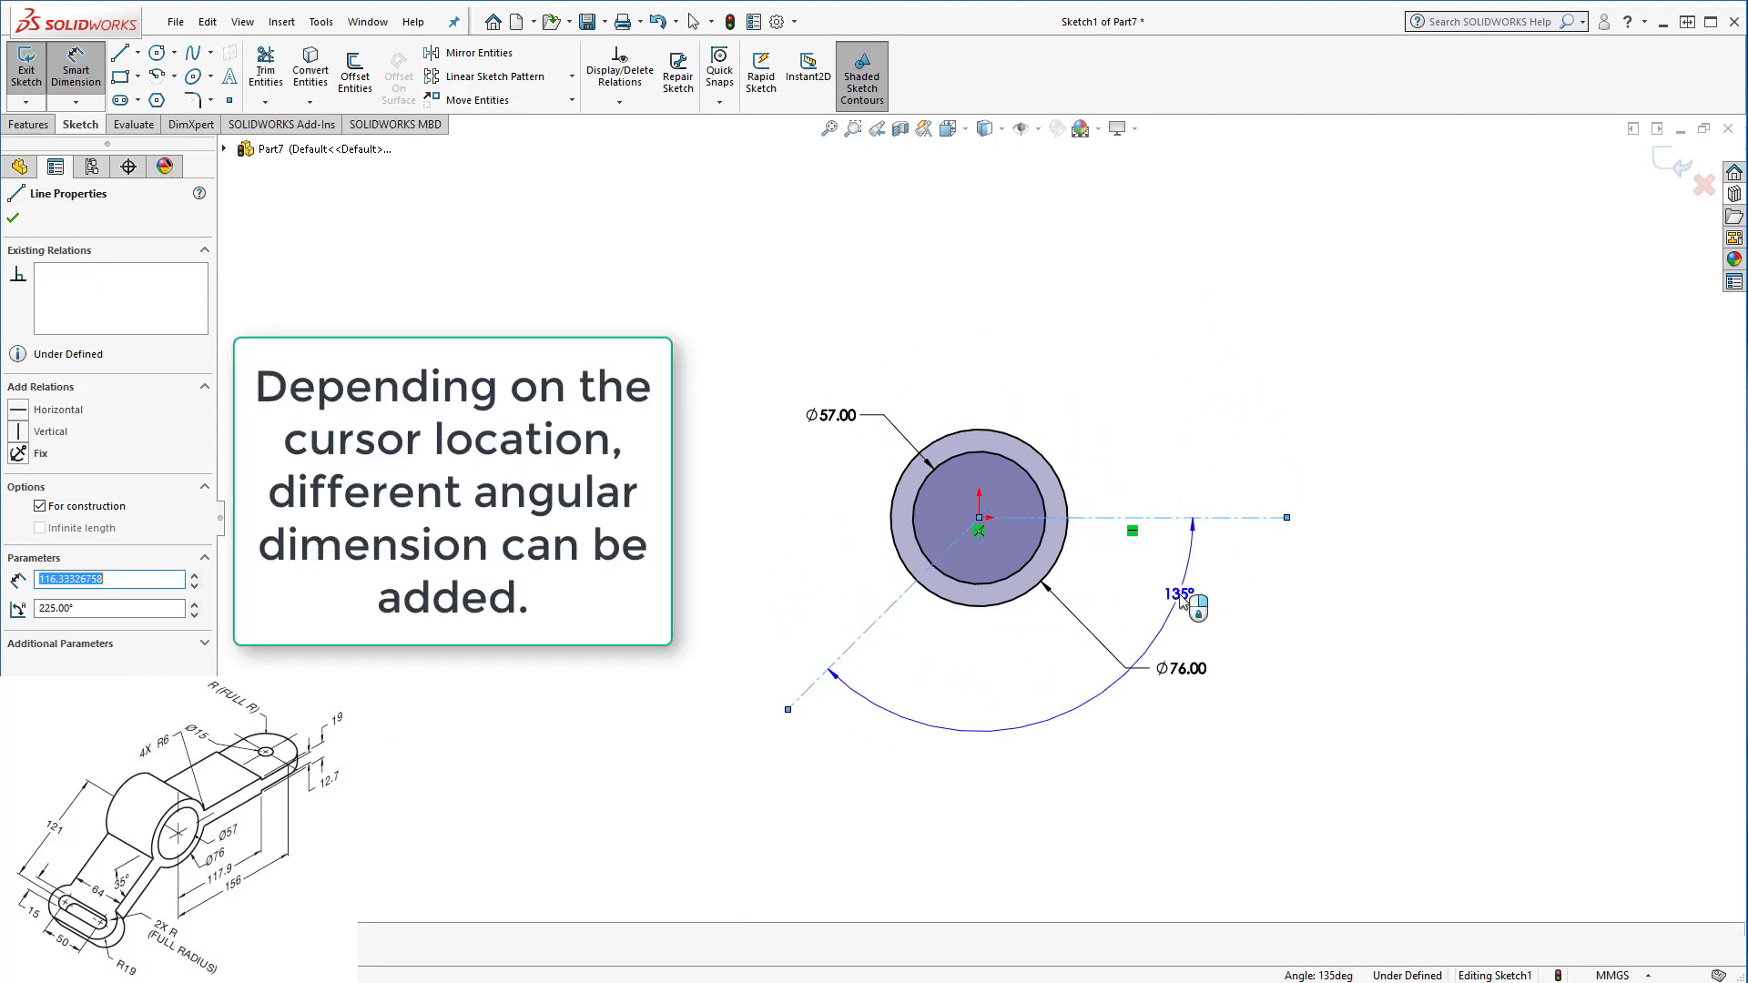
{"action": "left_click", "coordinate": [768, 590]}
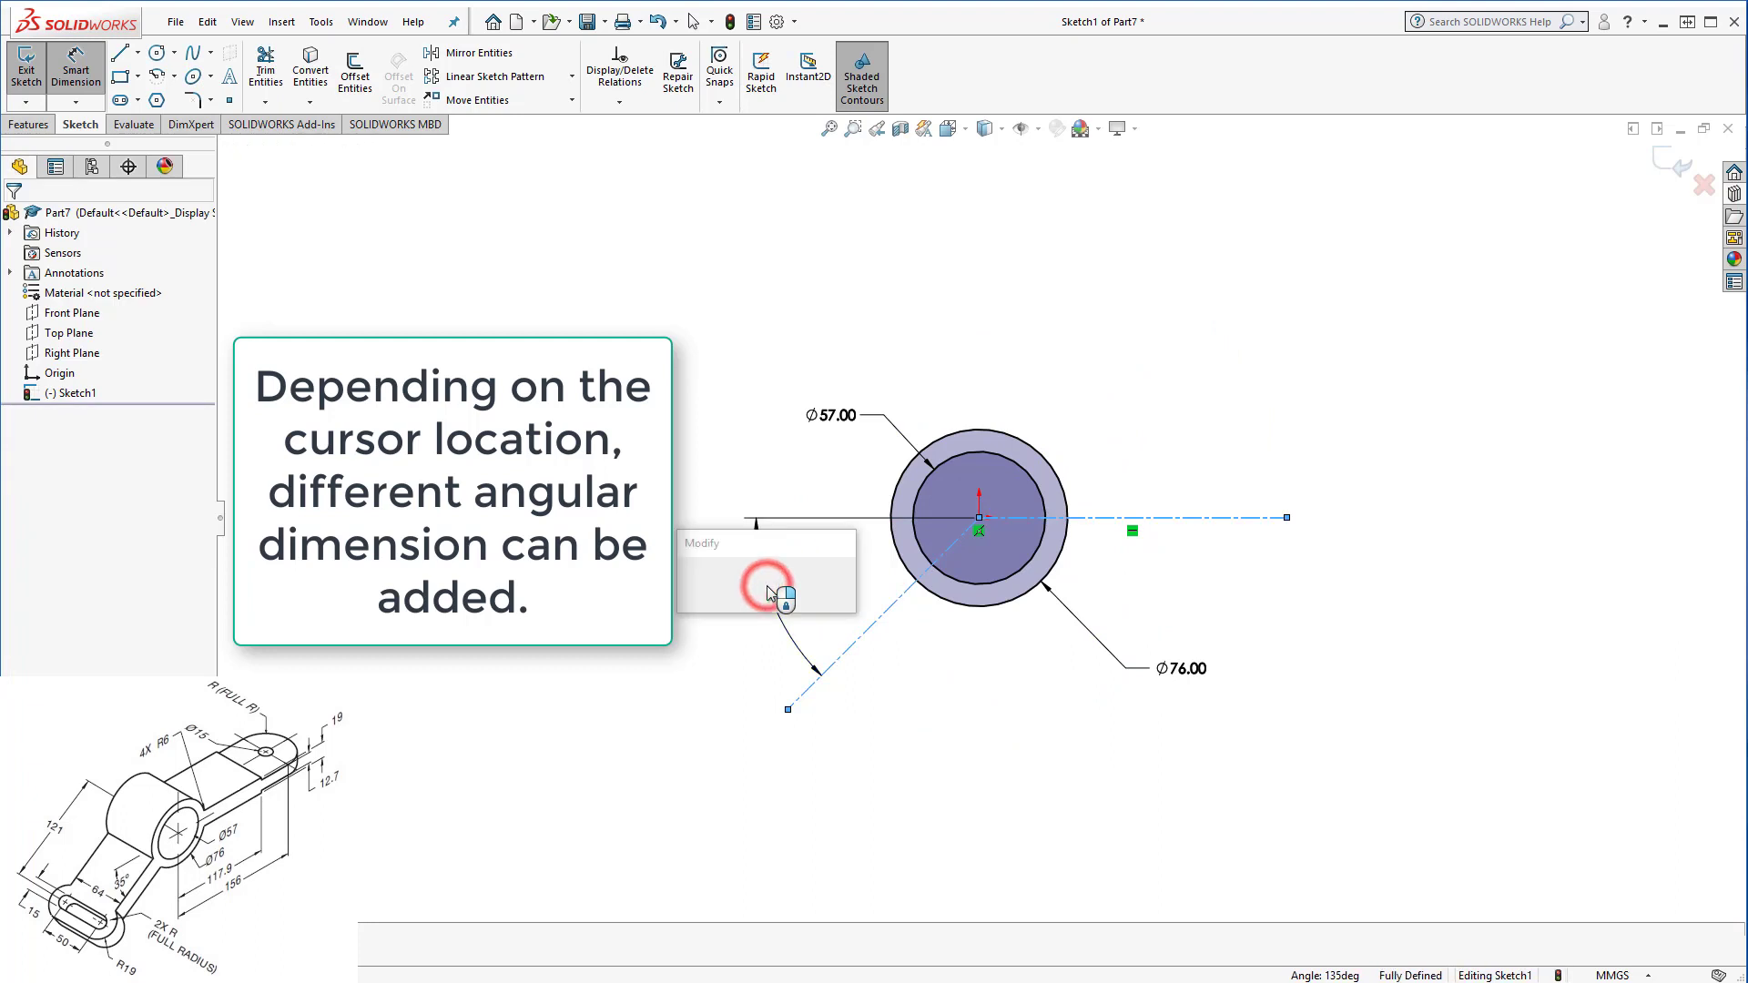
{"action": "type", "text": "35"}
{"action": "key", "text": "Return"}
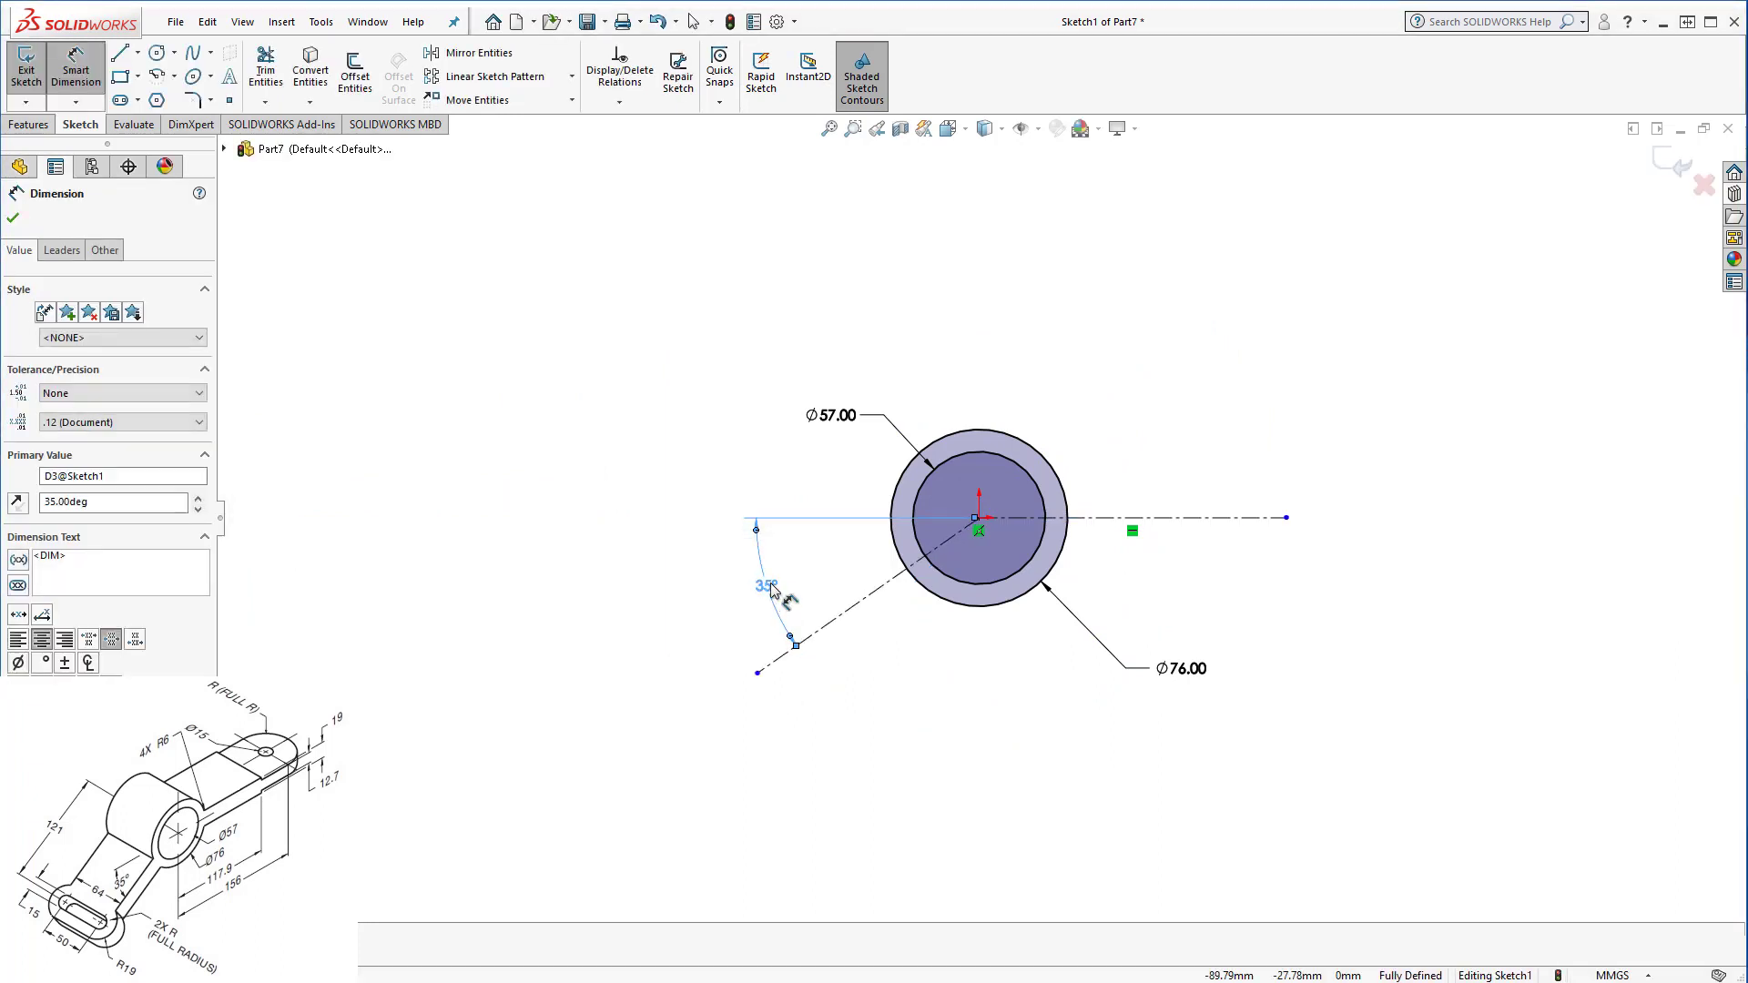
{"action": "key", "text": "Escape"}
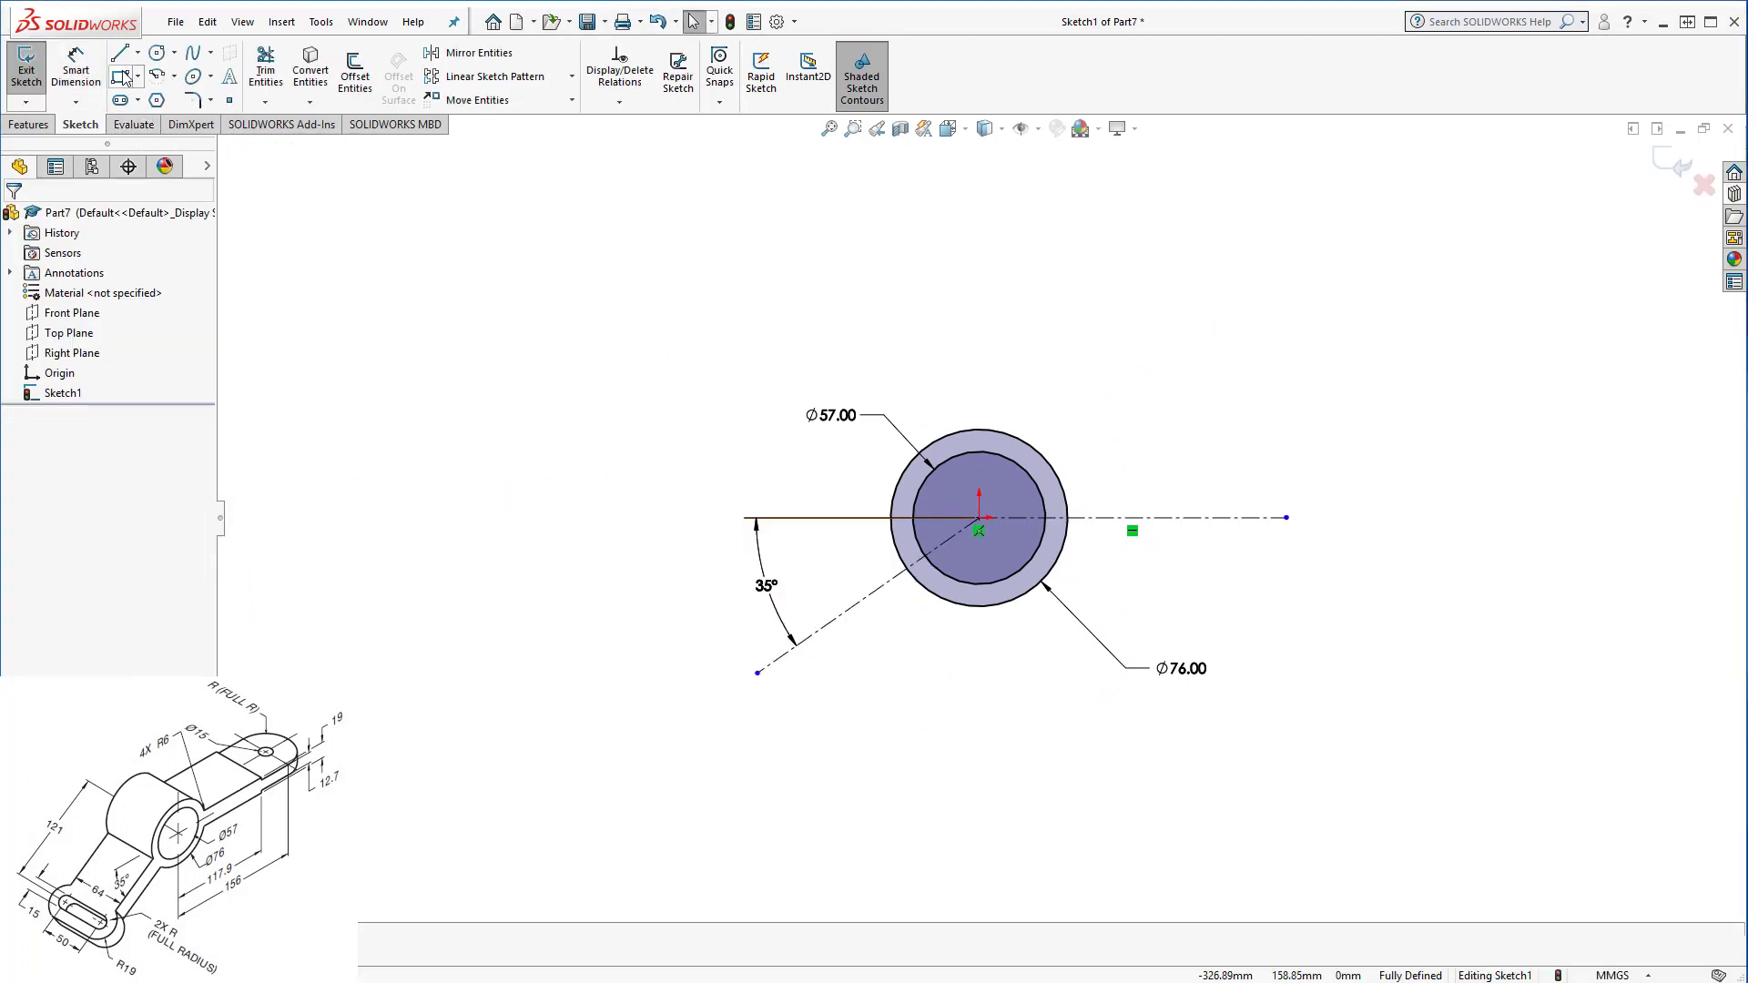
{"action": "left_click", "coordinate": [123, 77]}
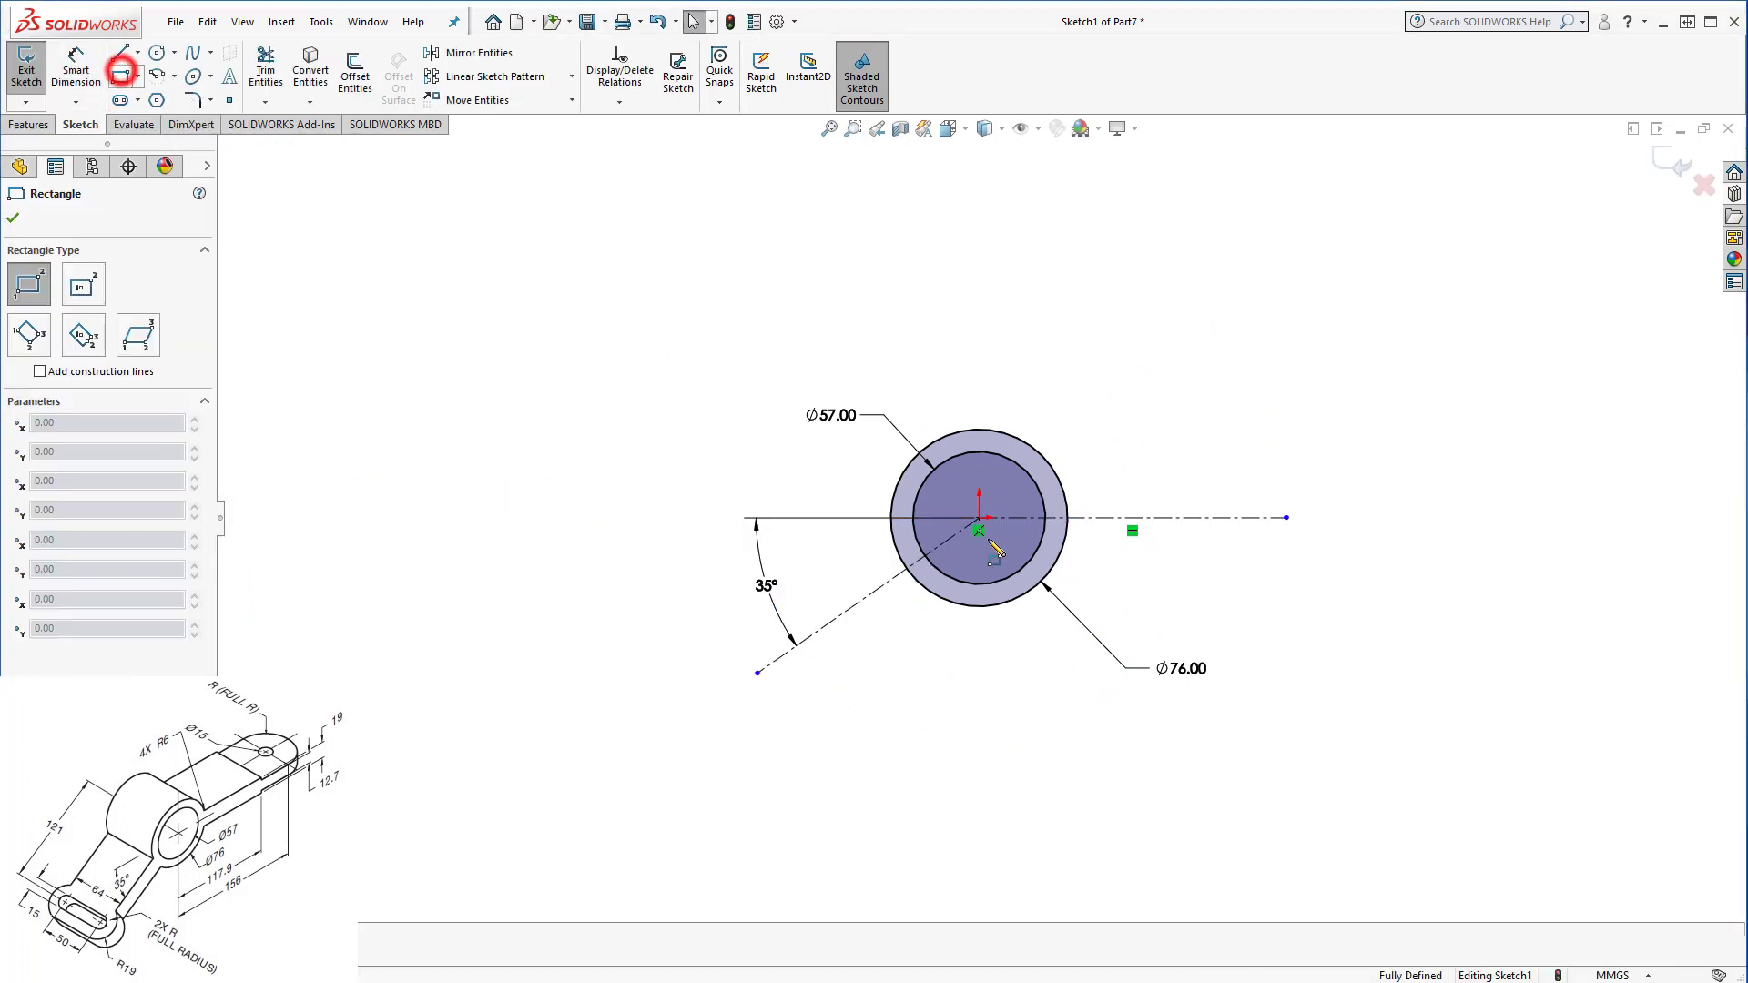
Draw a horizontal corner-rectangle arm and a 3-point rectangle arm along the 35° line.
{"action": "left_click", "coordinate": [1065, 501]}
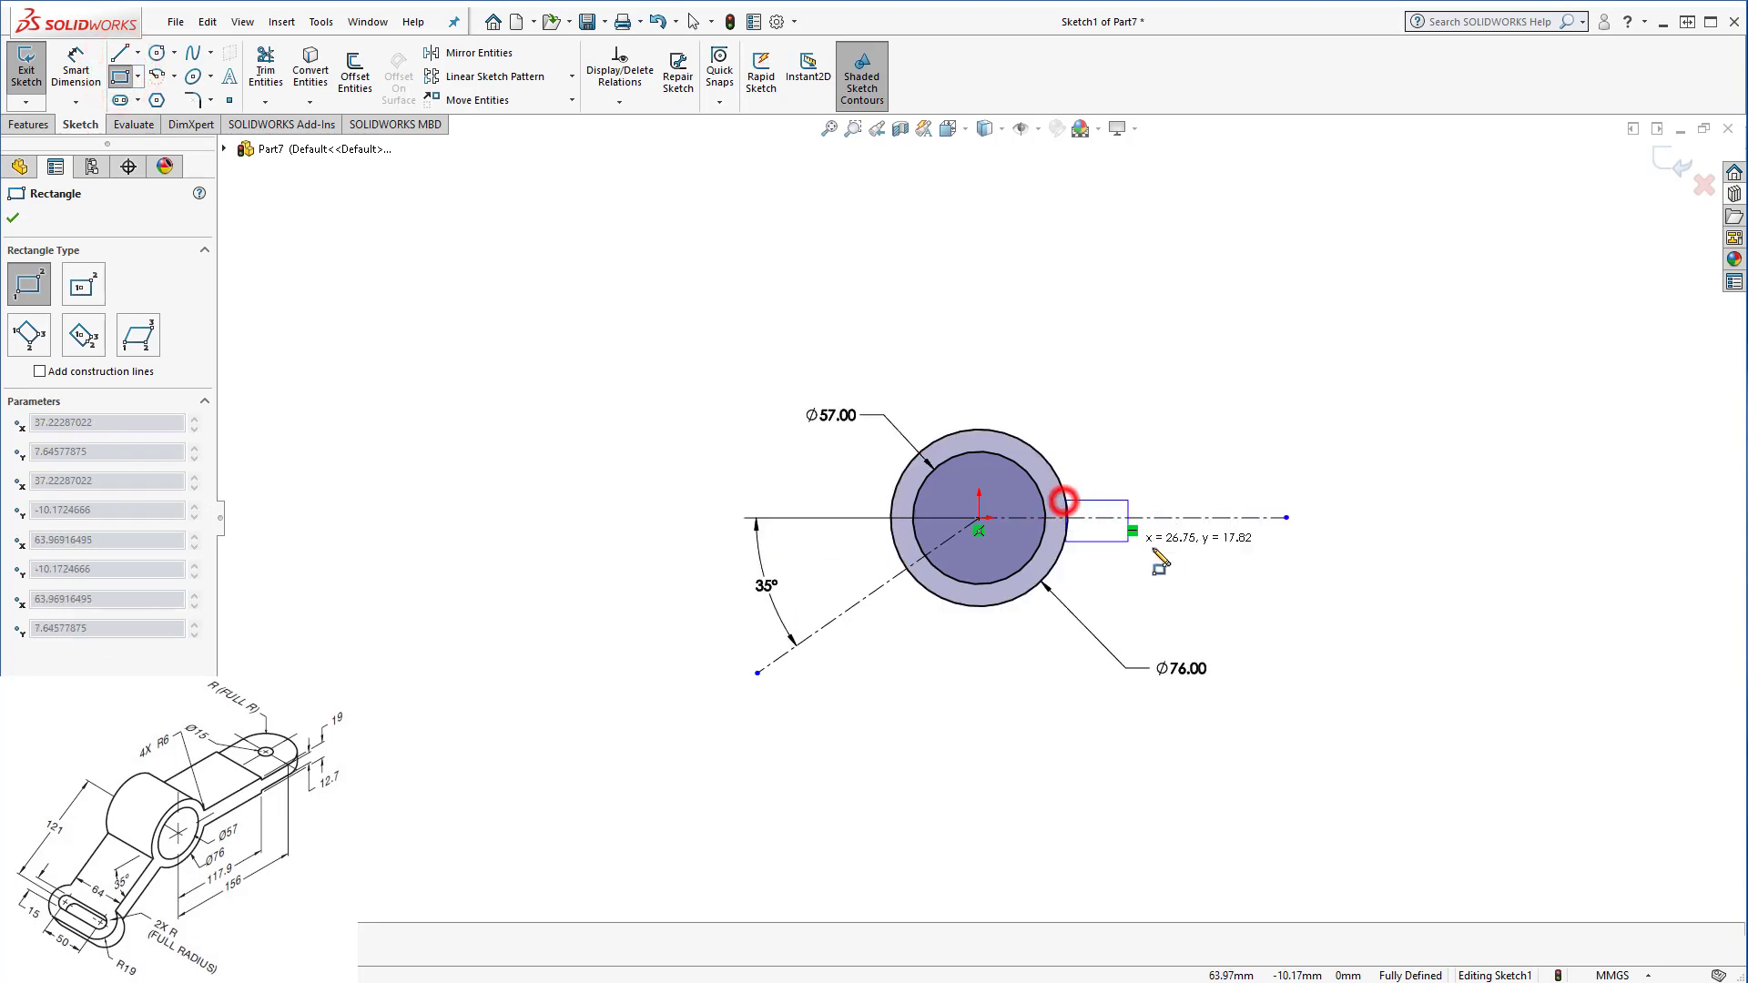
{"action": "left_click", "coordinate": [1258, 537]}
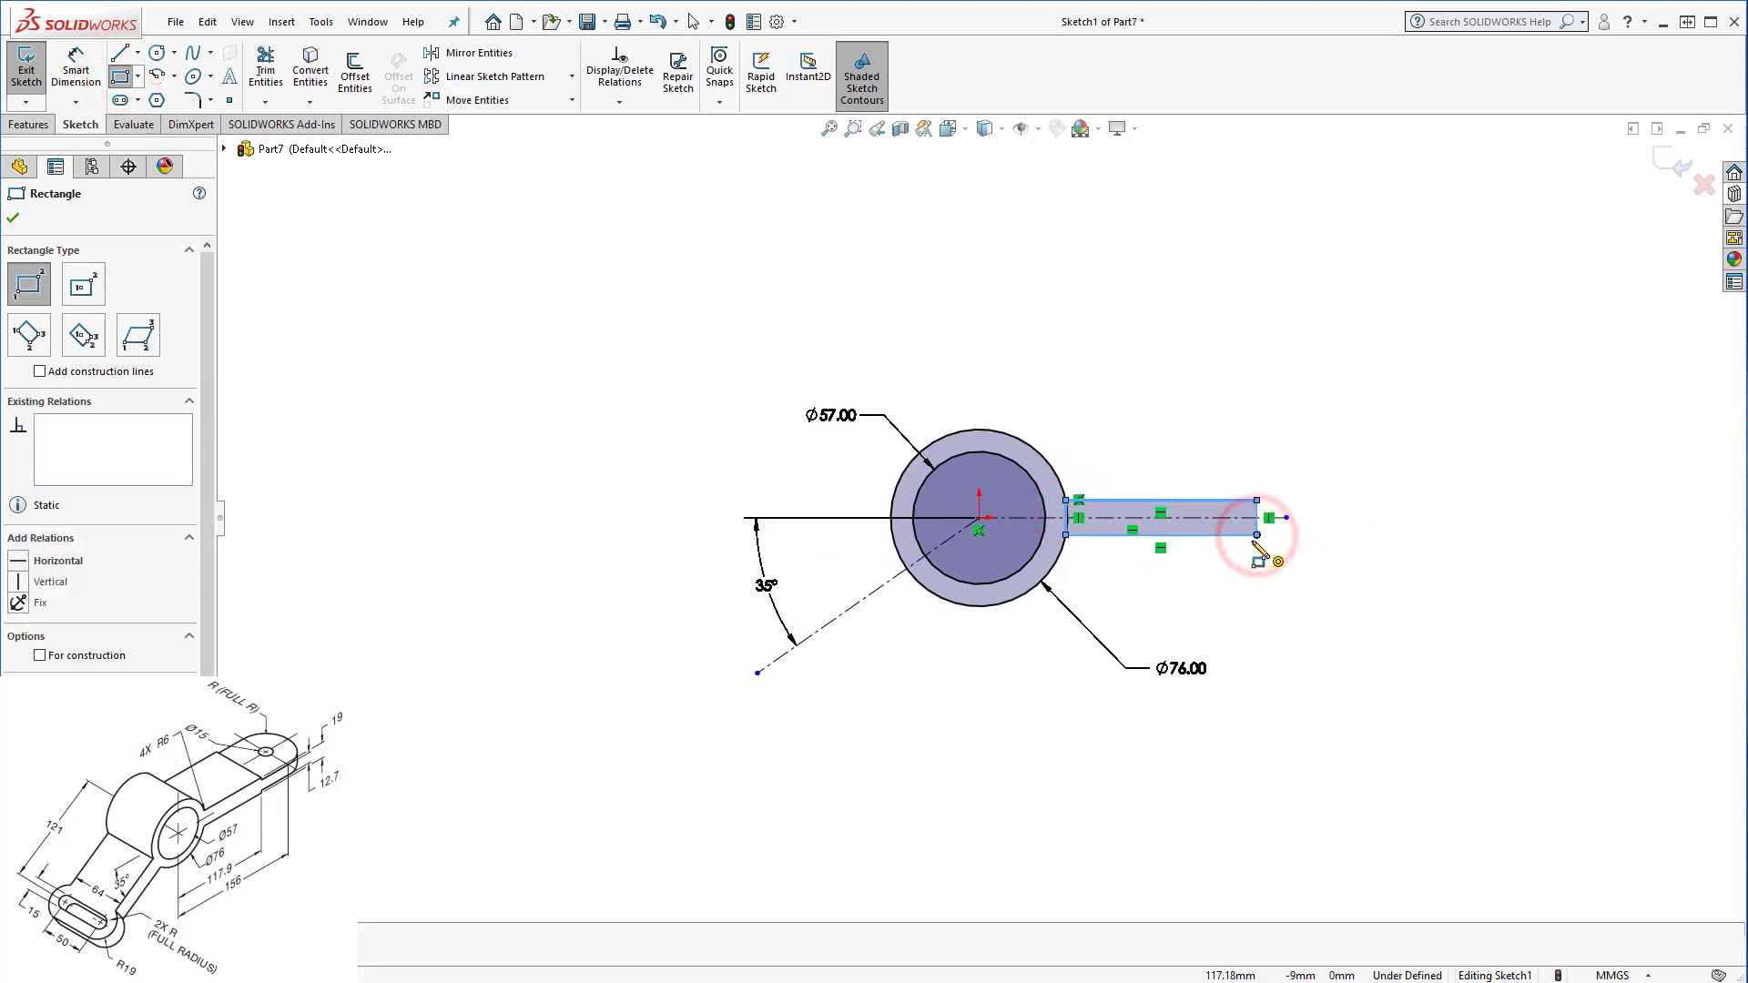
{"action": "key", "text": "Escape"}
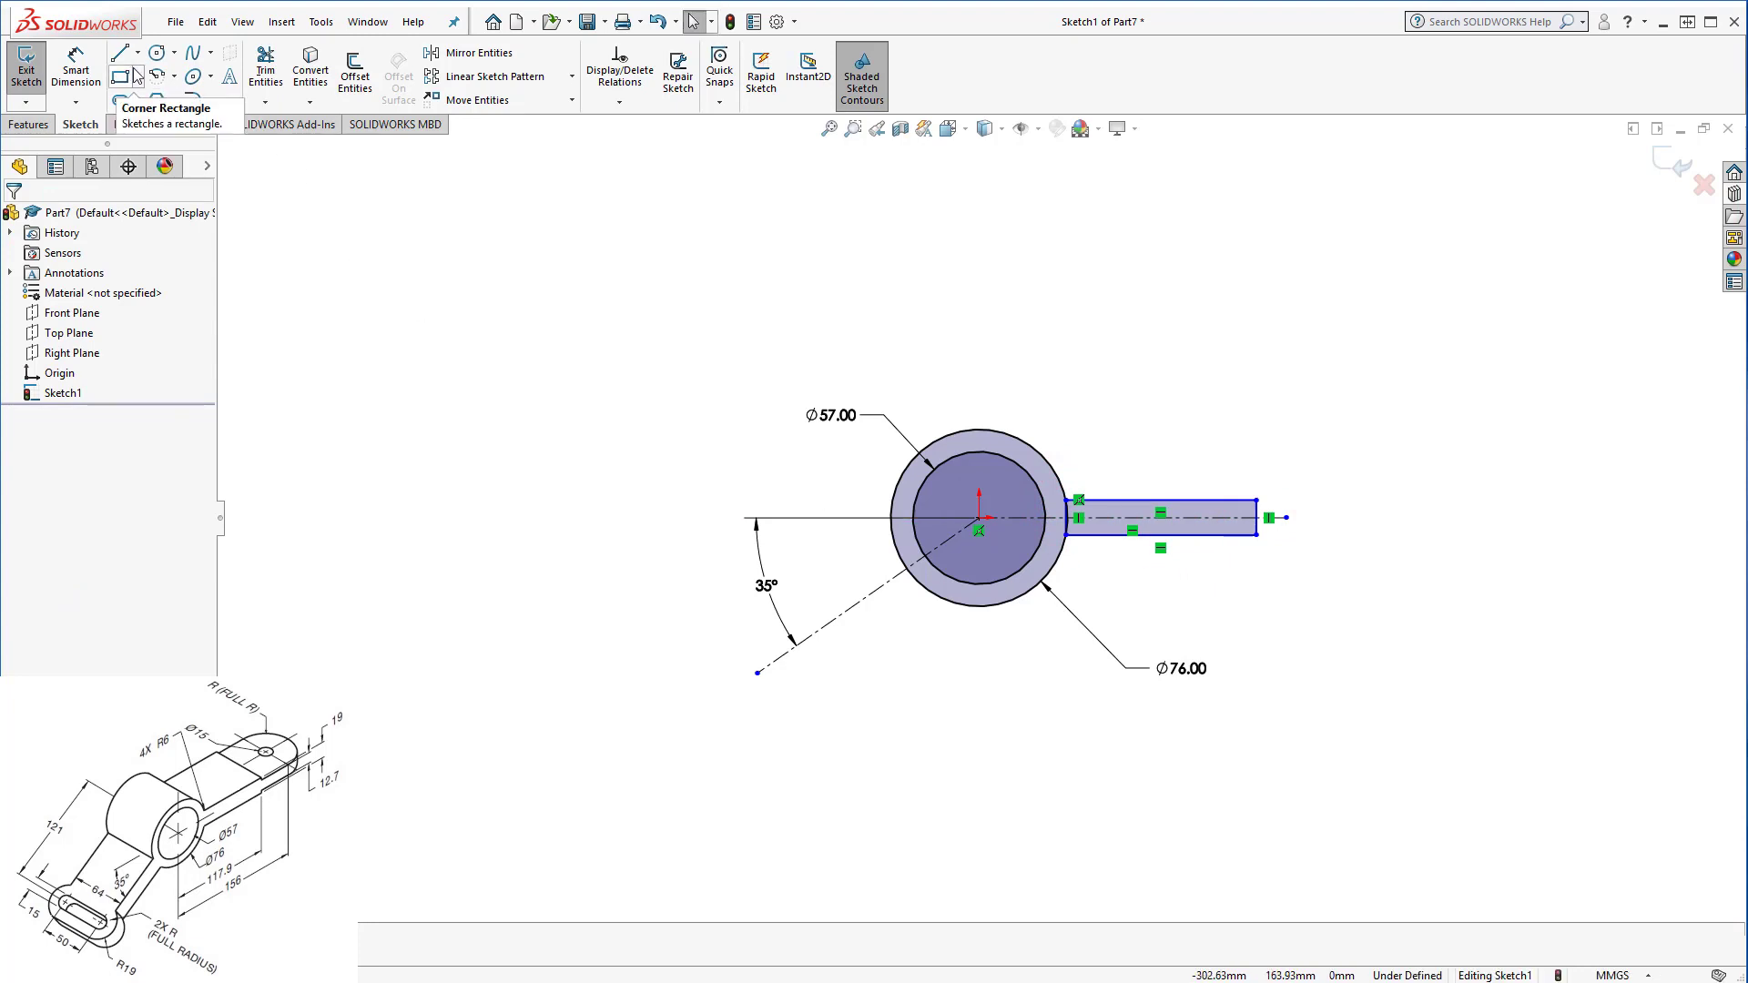
{"action": "left_click", "coordinate": [136, 80]}
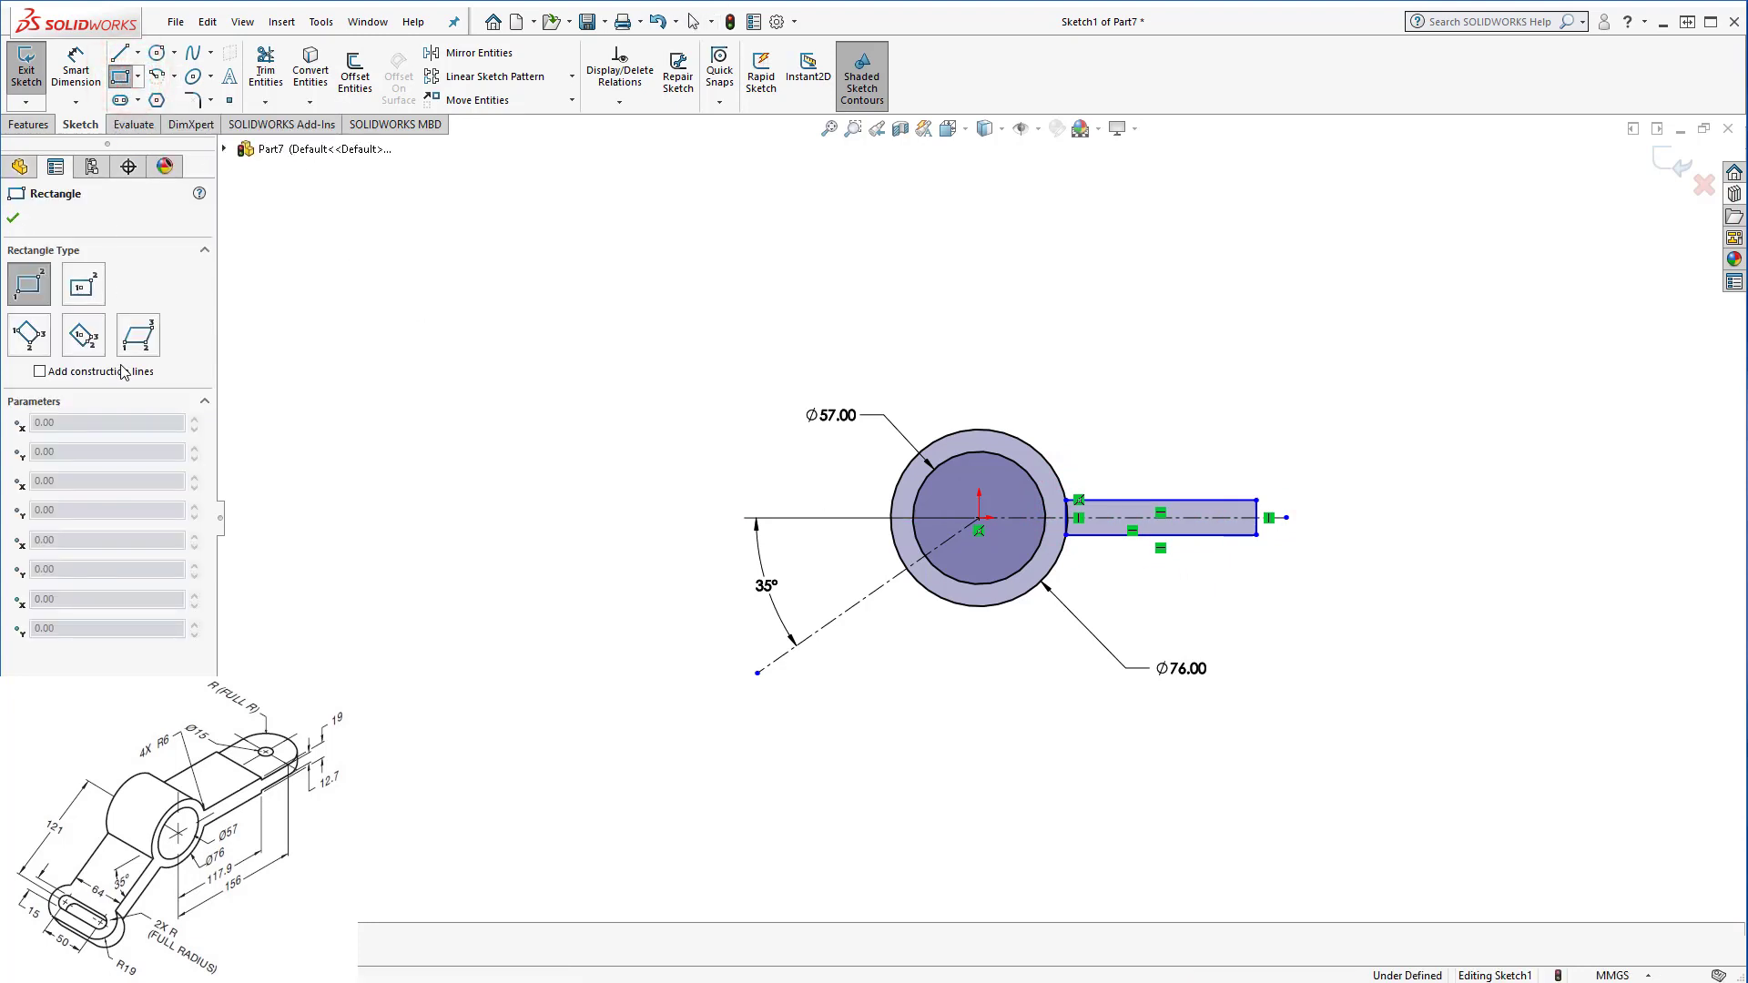
{"action": "left_click", "coordinate": [25, 339]}
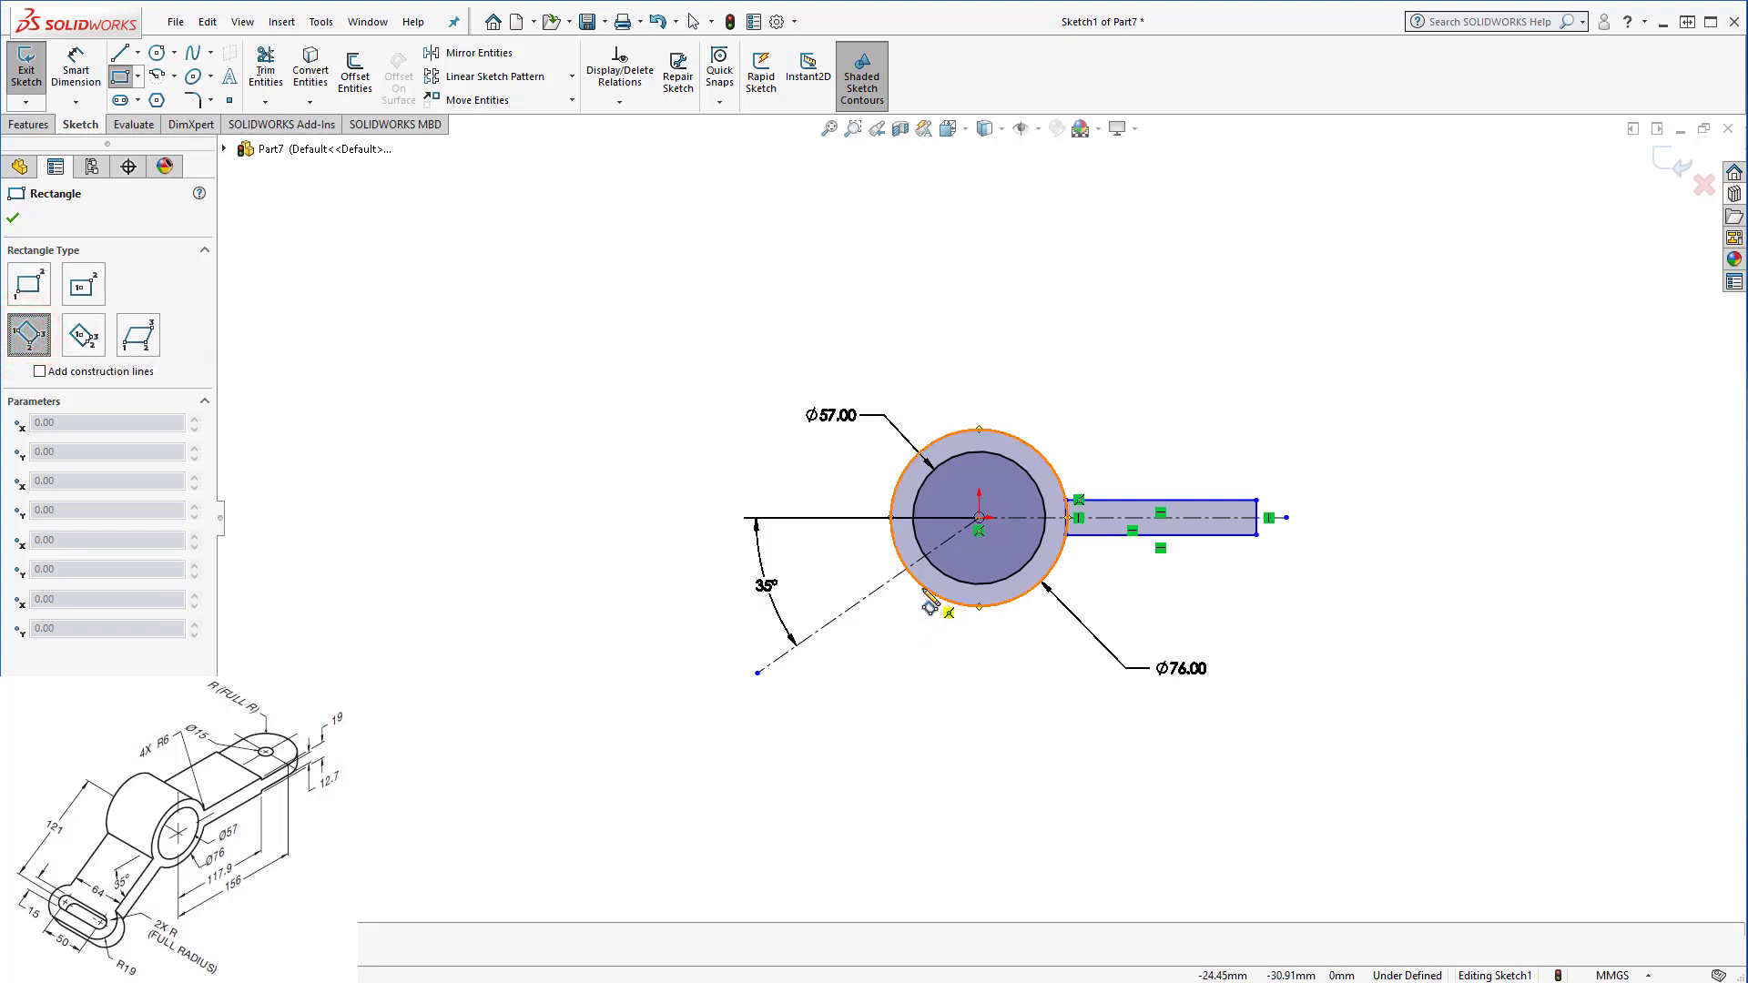
{"action": "left_click", "coordinate": [921, 585]}
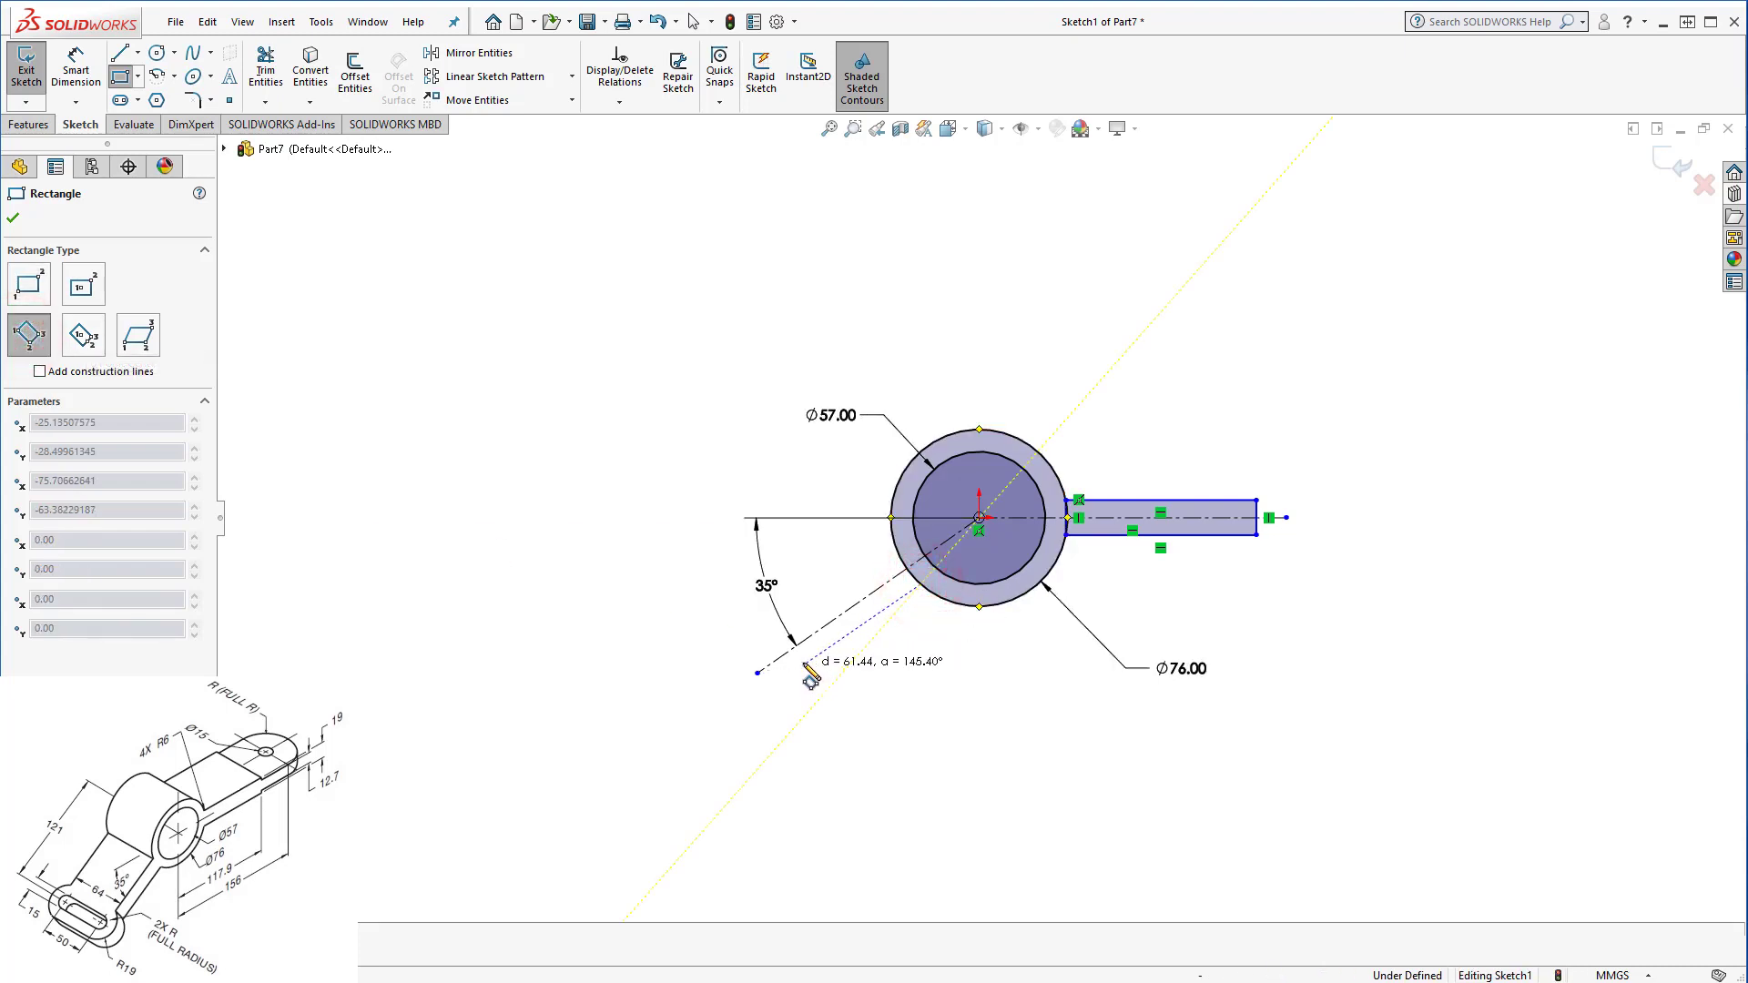
{"action": "left_click", "coordinate": [803, 663]}
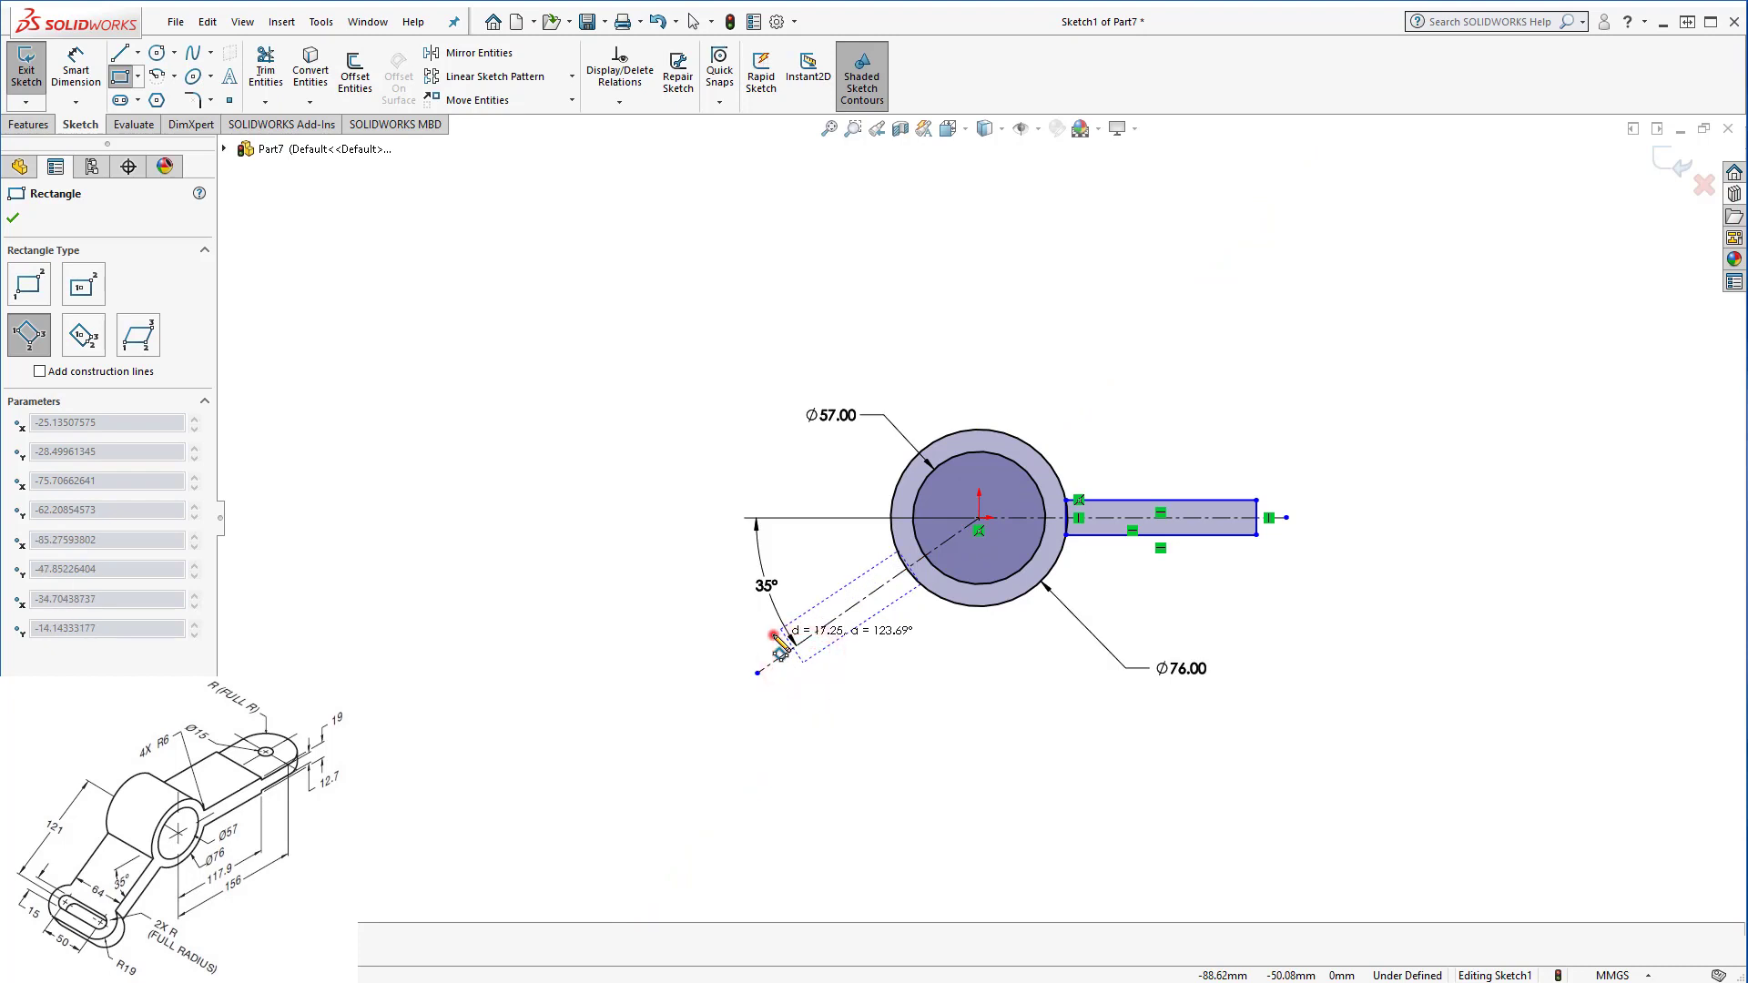
{"action": "left_click", "coordinate": [774, 636]}
{"action": "key", "text": "Escape"}
{"action": "scroll", "coordinate": [1065, 720], "scroll_direction": "down", "scroll_amount": 3}
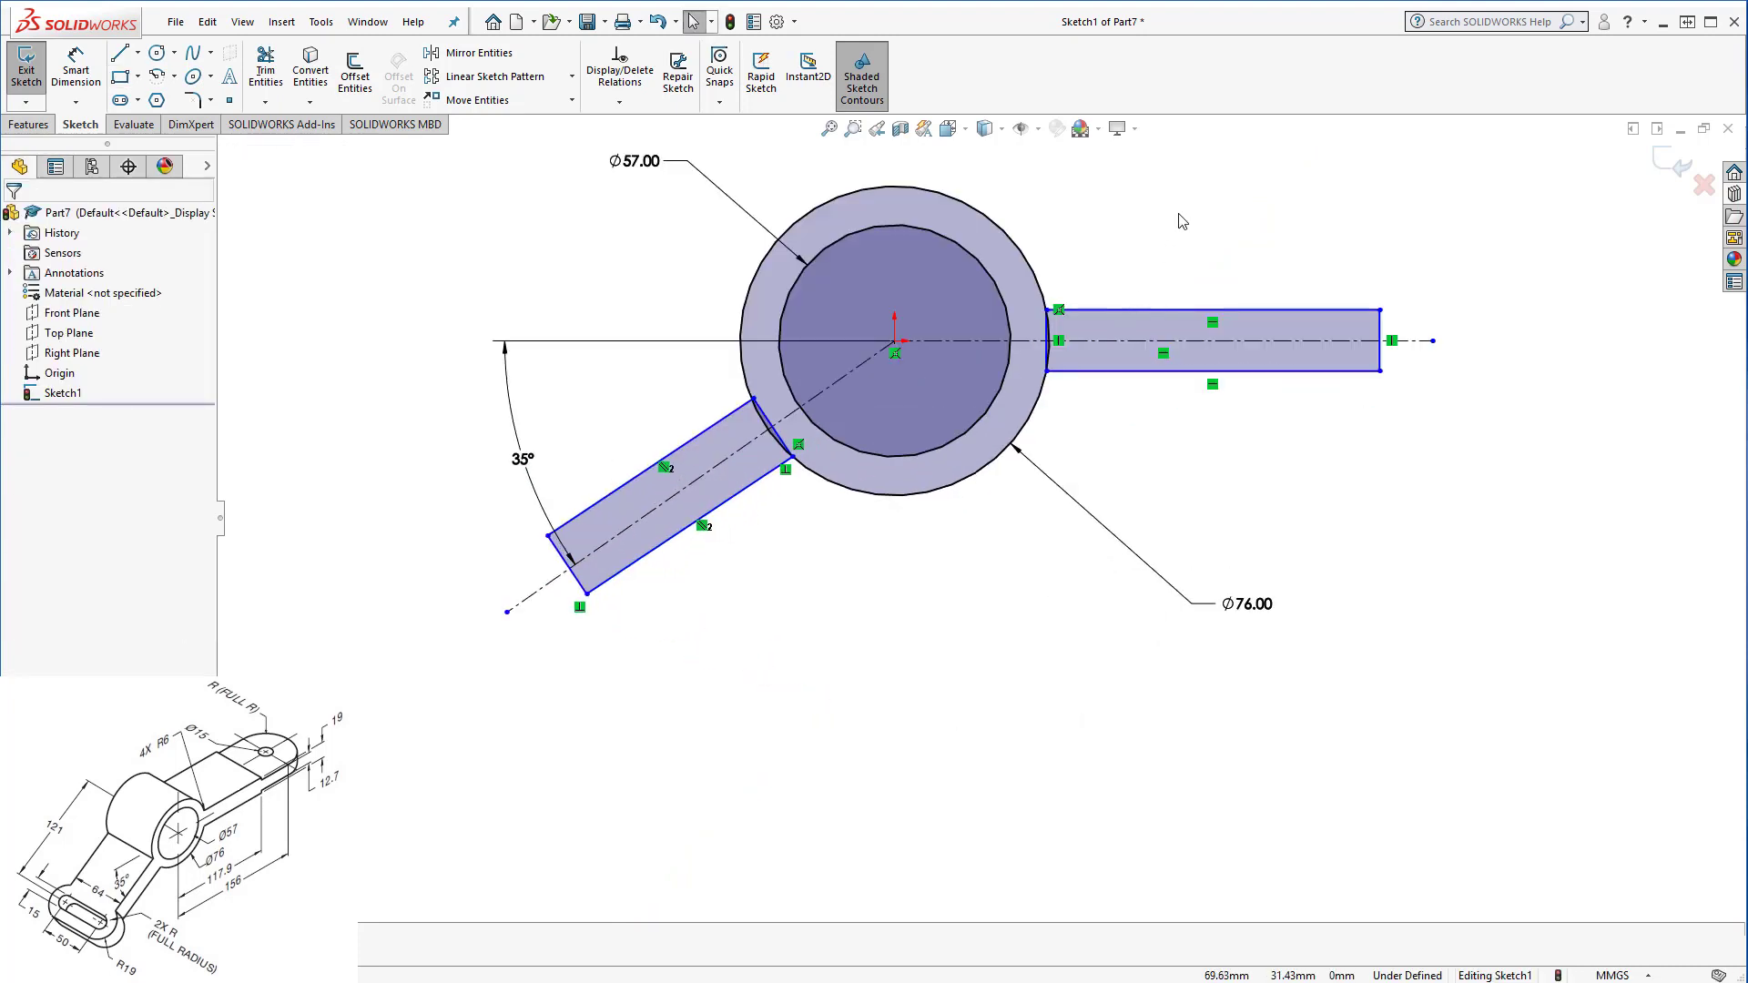
{"action": "scroll", "coordinate": [1174, 223], "scroll_direction": "down", "scroll_amount": 3}
Trim the overlapping circle arcs and arm end lines at the hub, then select the 35° centreline and arm edge.
{"action": "left_click", "coordinate": [265, 68]}
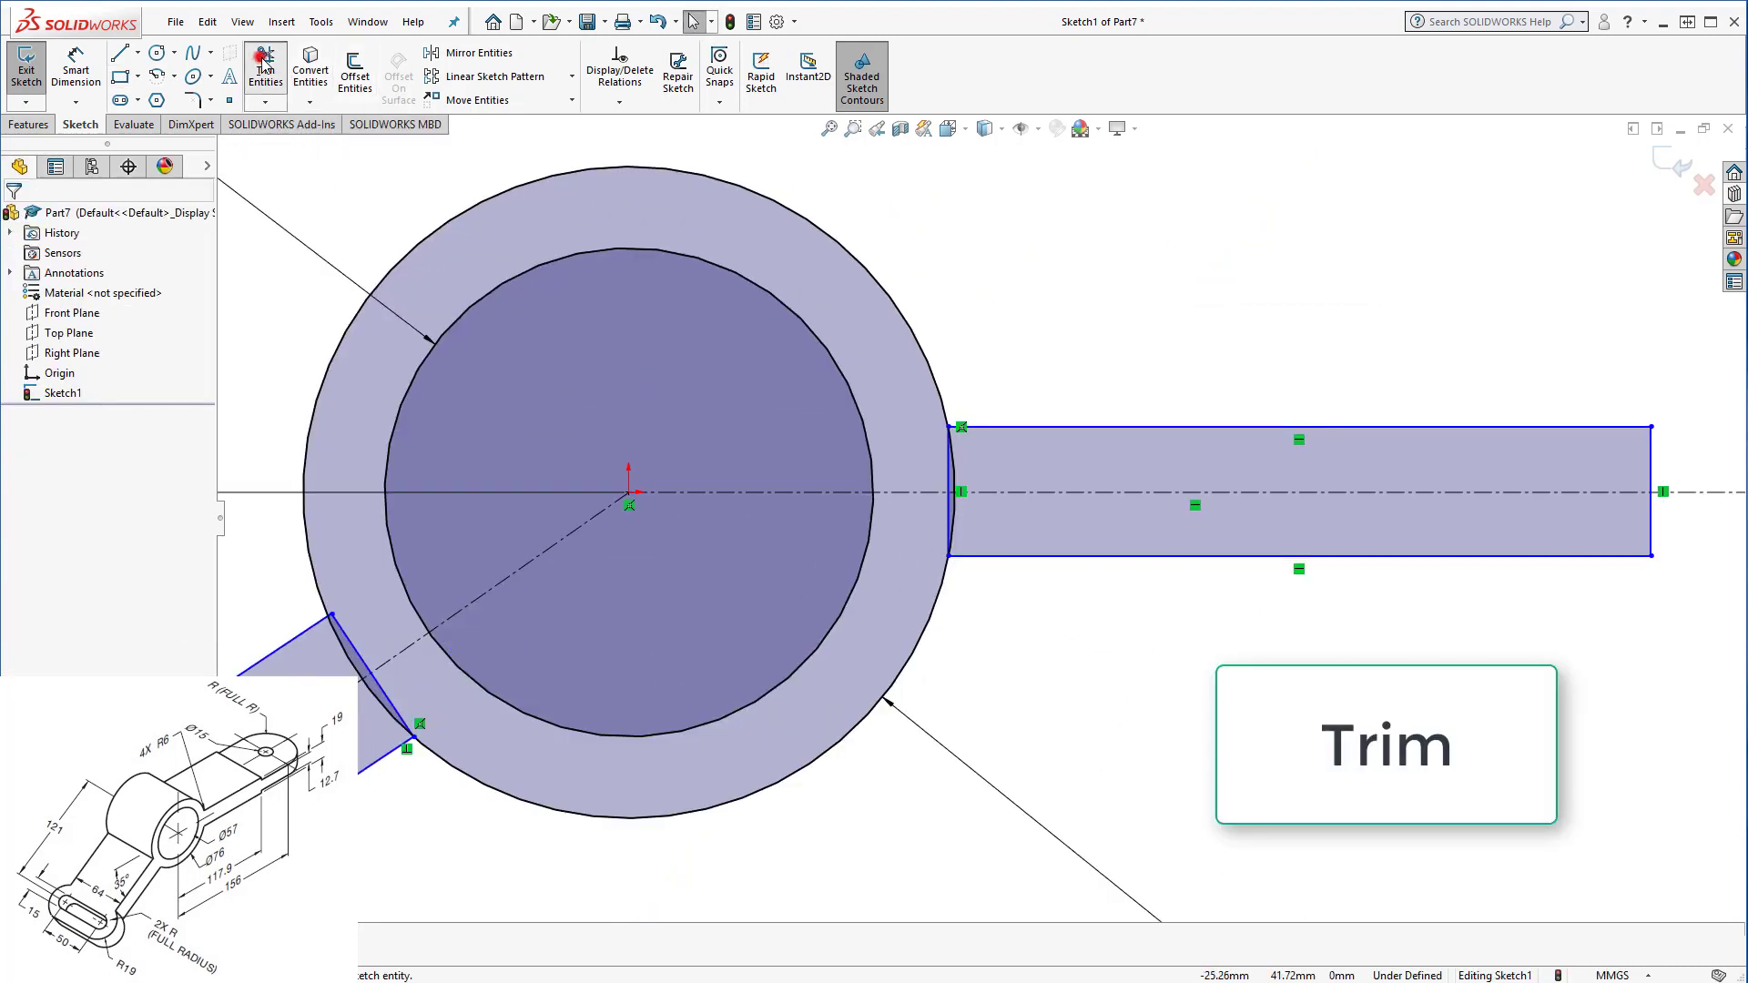
{"action": "left_click_drag", "start_coordinate": [908, 447], "coordinate": [988, 457]}
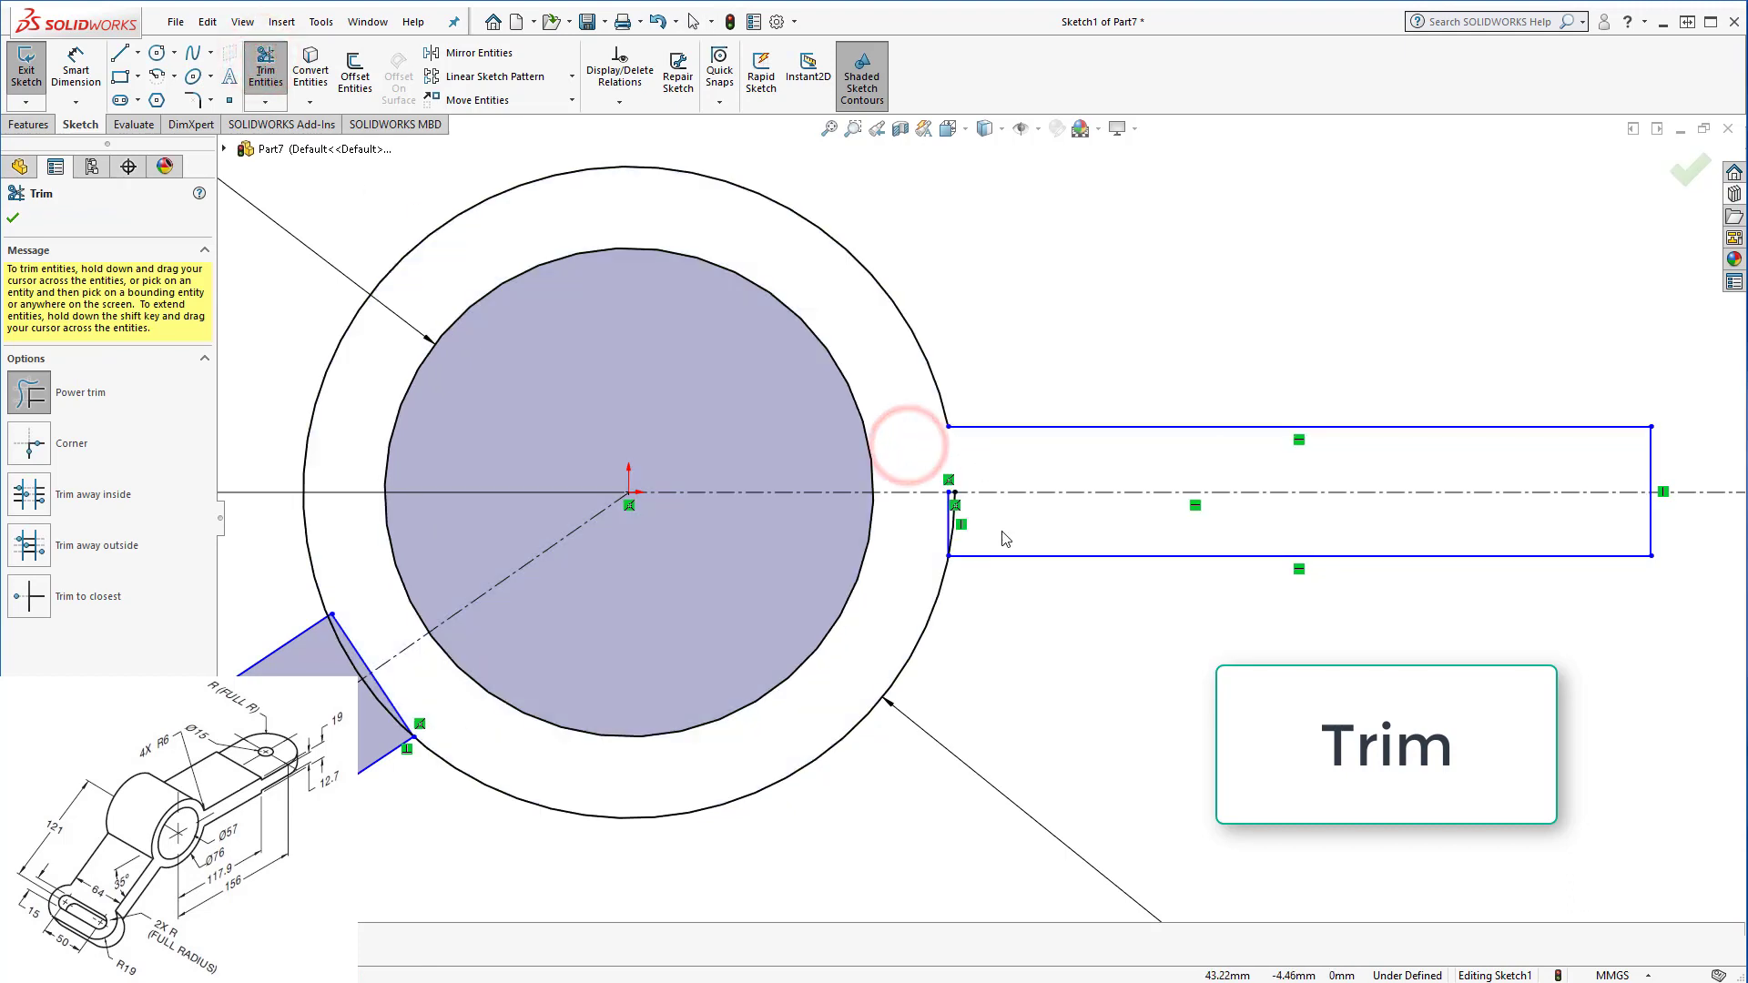
{"action": "left_click_drag", "start_coordinate": [938, 532], "coordinate": [1001, 523]}
{"action": "scroll", "coordinate": [992, 510], "scroll_direction": "up", "scroll_amount": 3}
{"action": "scroll", "coordinate": [595, 615], "scroll_direction": "down", "scroll_amount": 2}
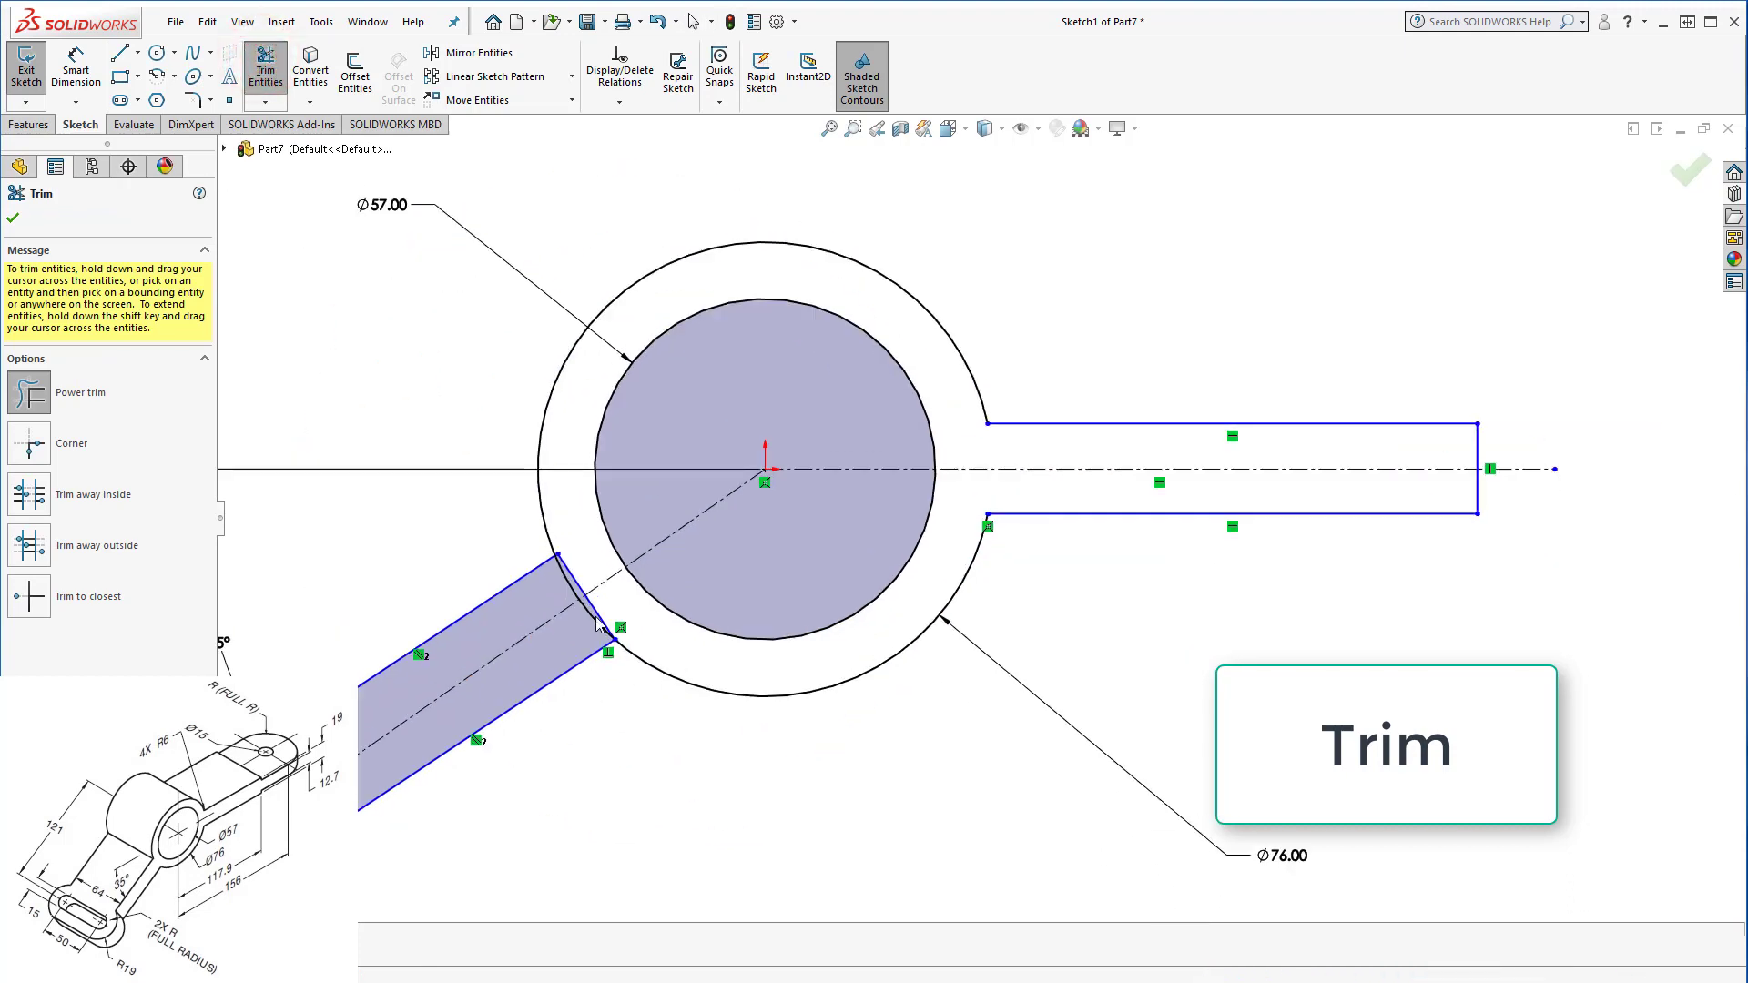
{"action": "scroll", "coordinate": [559, 542], "scroll_direction": "down", "scroll_amount": 2}
{"action": "mouse_move", "coordinate": [560, 542]}
{"action": "left_mouse_down"}
{"action": "mouse_move", "coordinate": [537, 560]}
{"action": "mouse_move", "coordinate": [550, 619]}
{"action": "left_mouse_up"}
{"action": "scroll", "coordinate": [638, 710], "scroll_direction": "up", "scroll_amount": 2}
{"action": "key", "text": "Escape"}
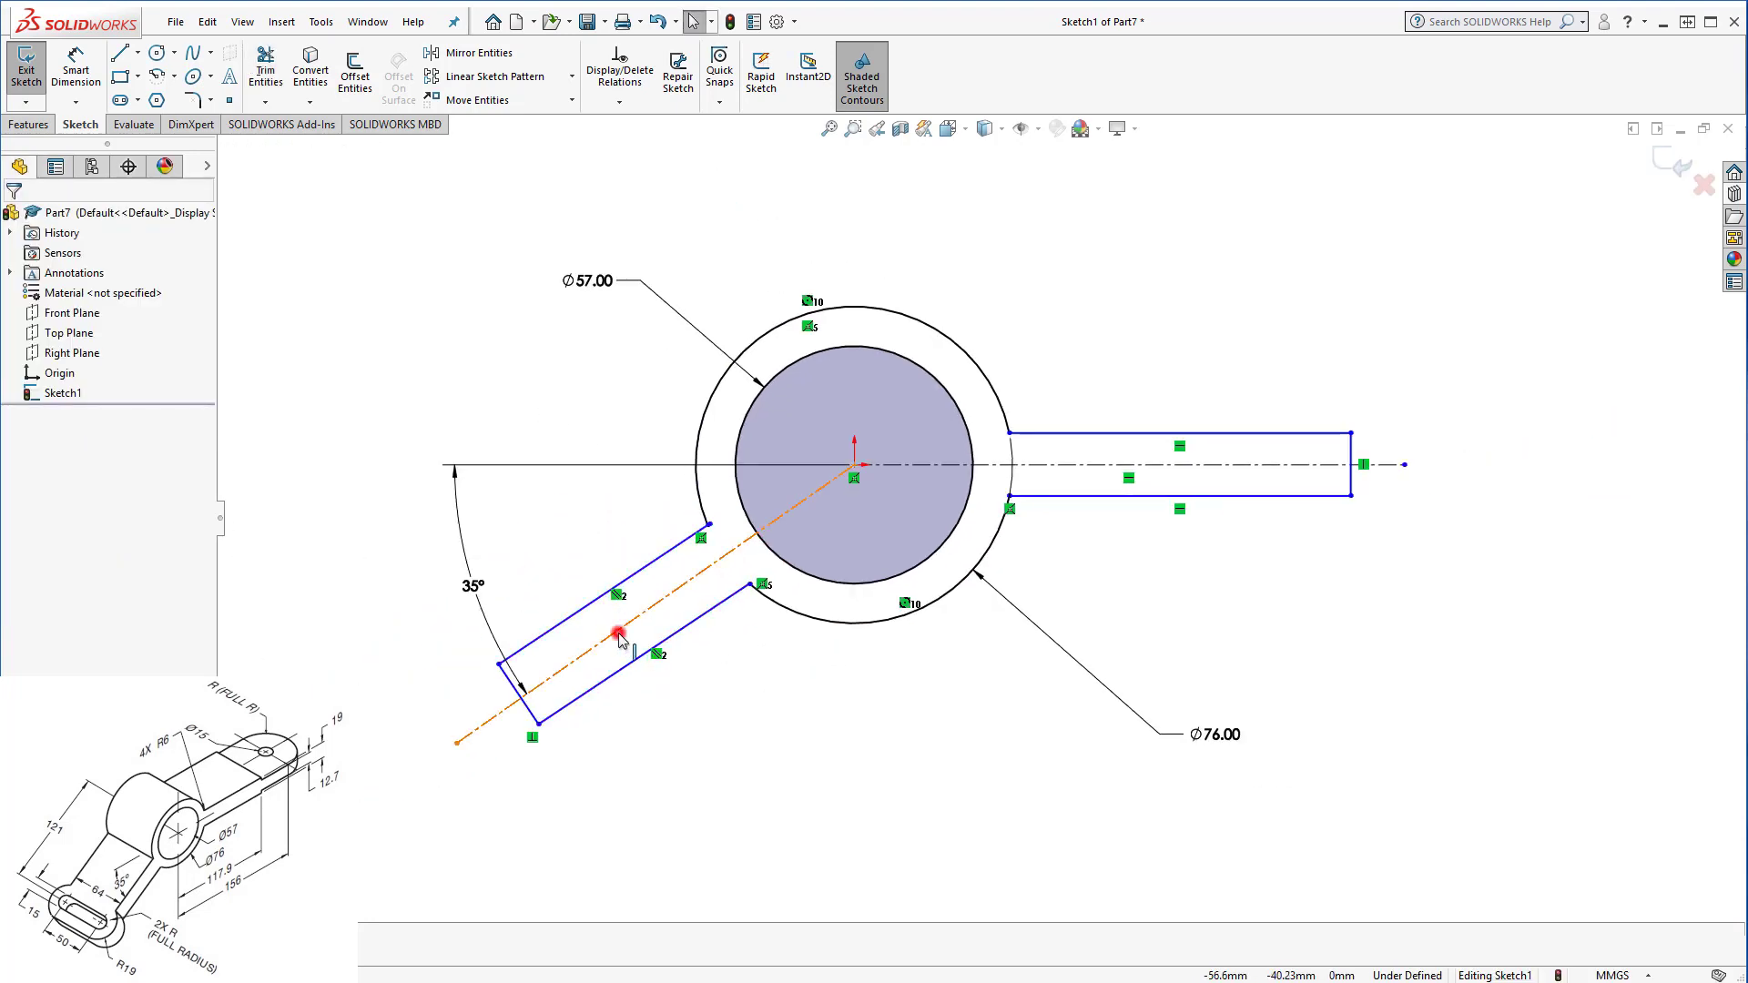
{"action": "left_click", "coordinate": [618, 636]}
{"action": "left_click", "coordinate": [594, 613], "text": "ctrl"}
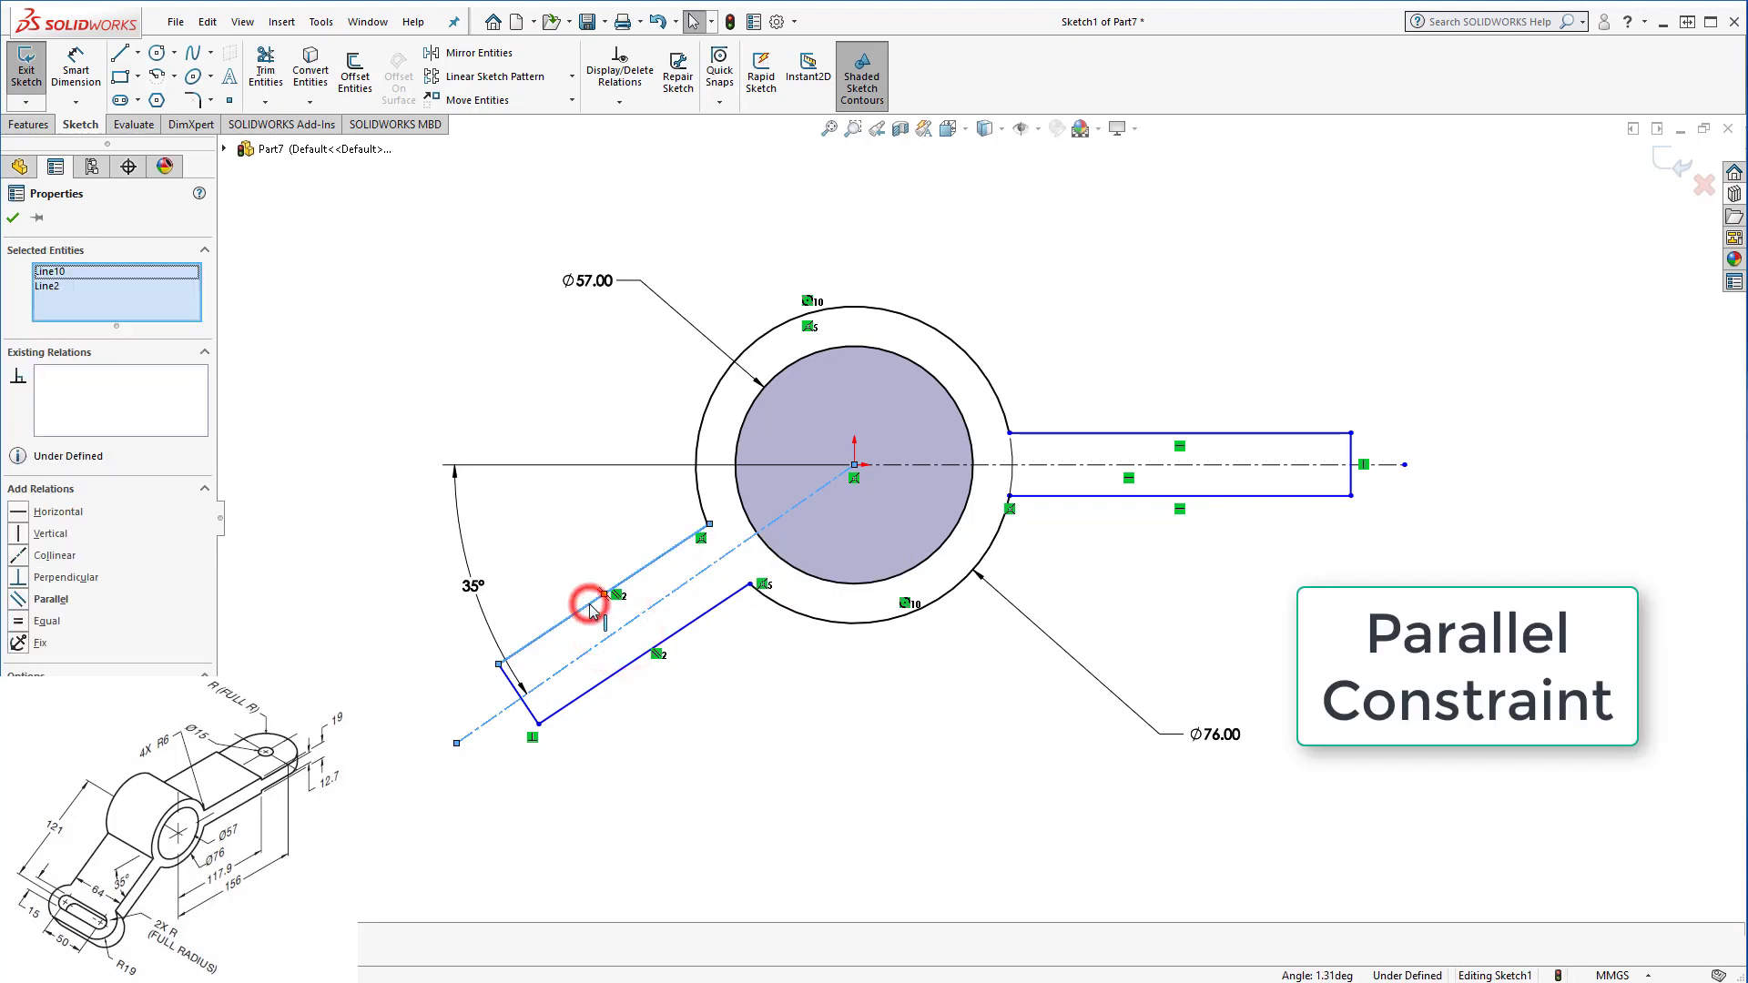
Make the angled arm's edge parallel to its centreline and its edges symmetric about it.
{"action": "left_click", "coordinate": [18, 601]}
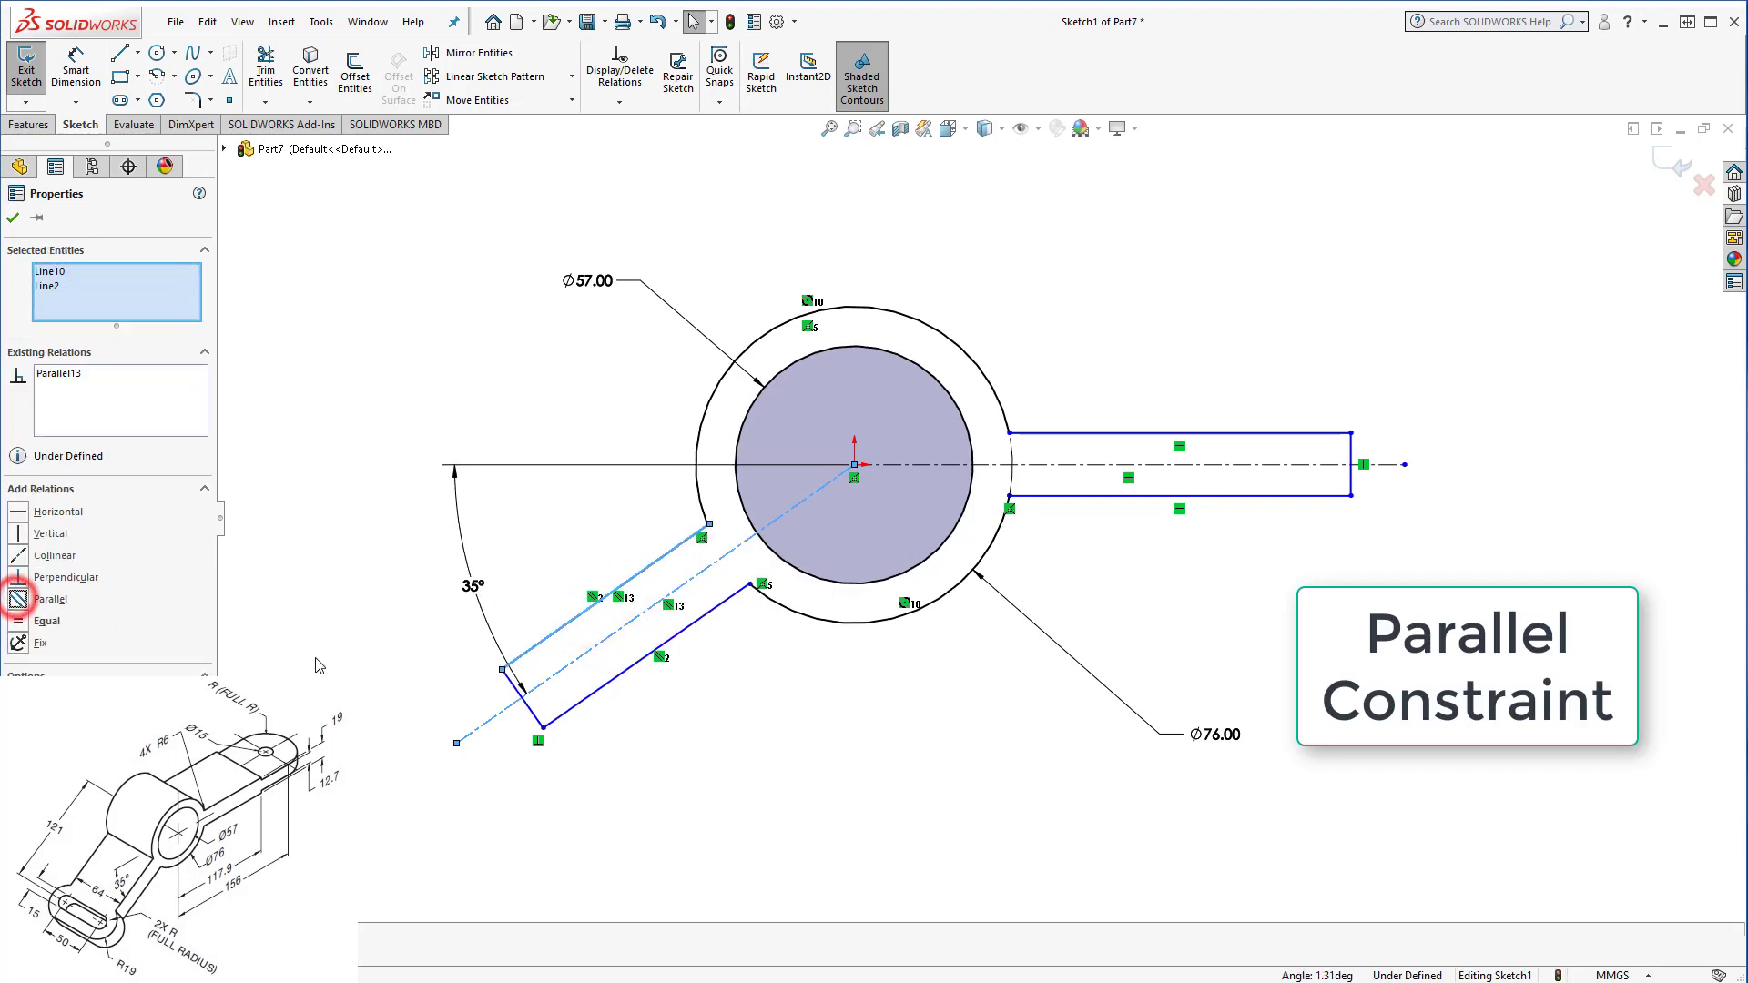
{"action": "left_click", "coordinate": [320, 682]}
{"action": "left_click", "coordinate": [785, 826]}
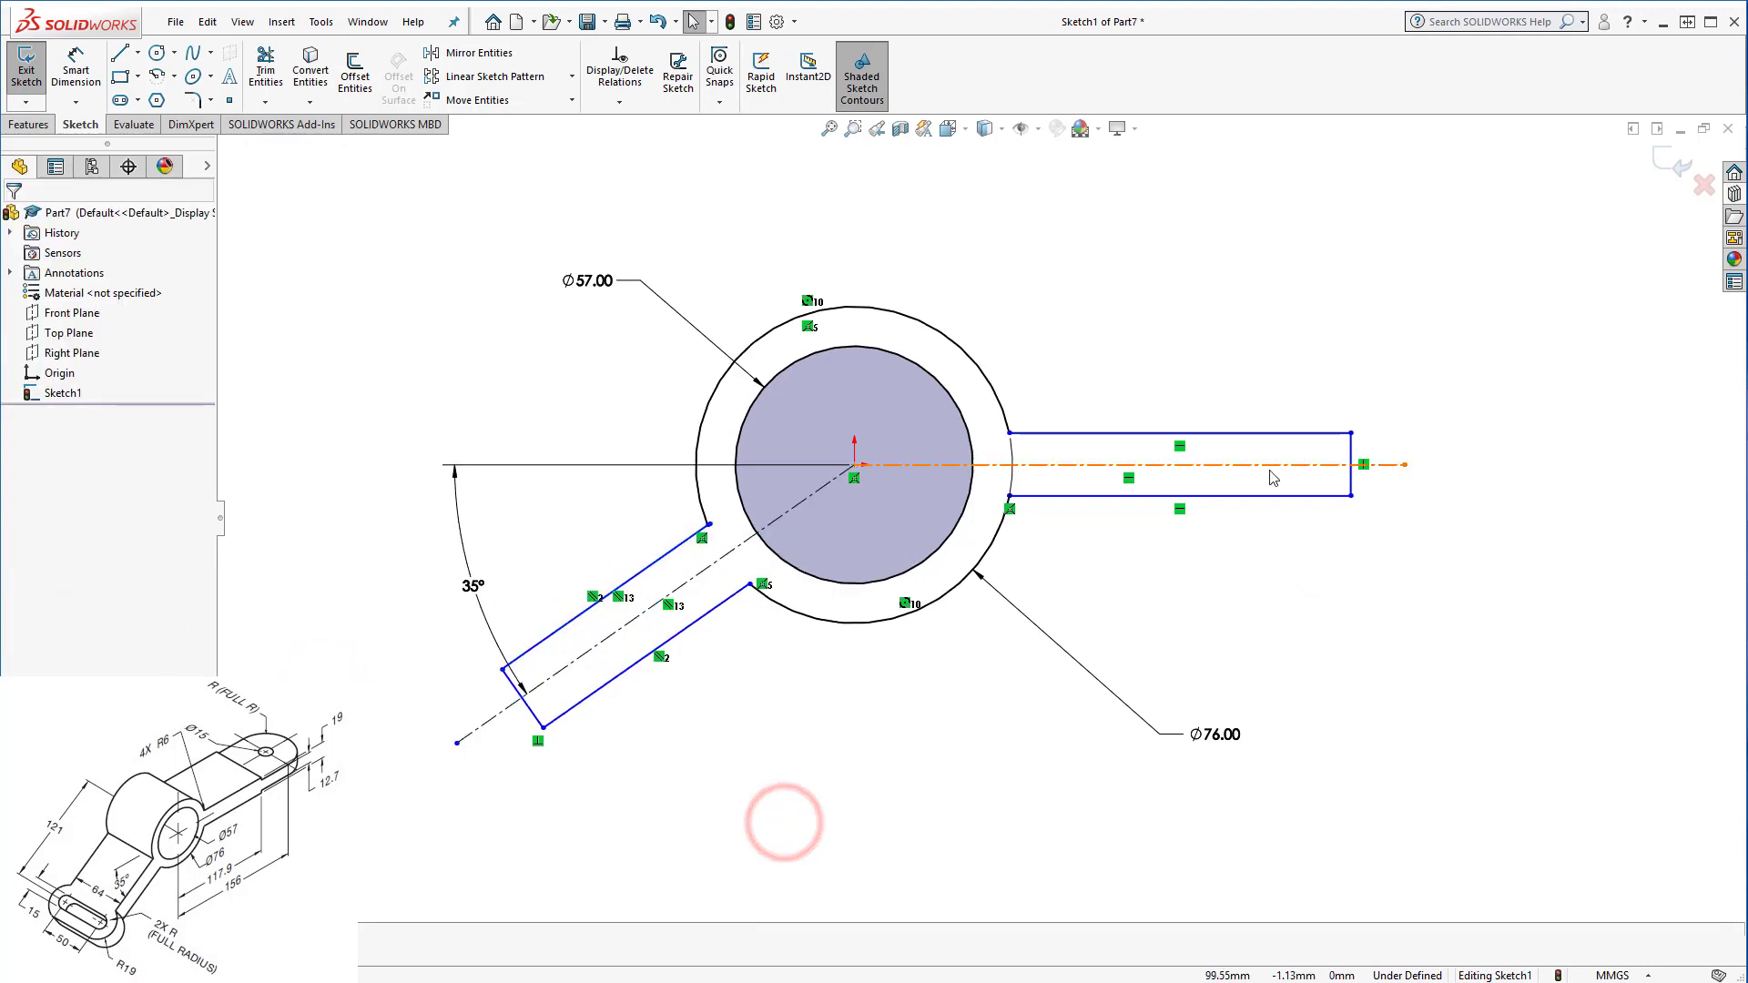
{"action": "left_click", "coordinate": [446, 654], "text": "ctrl"}
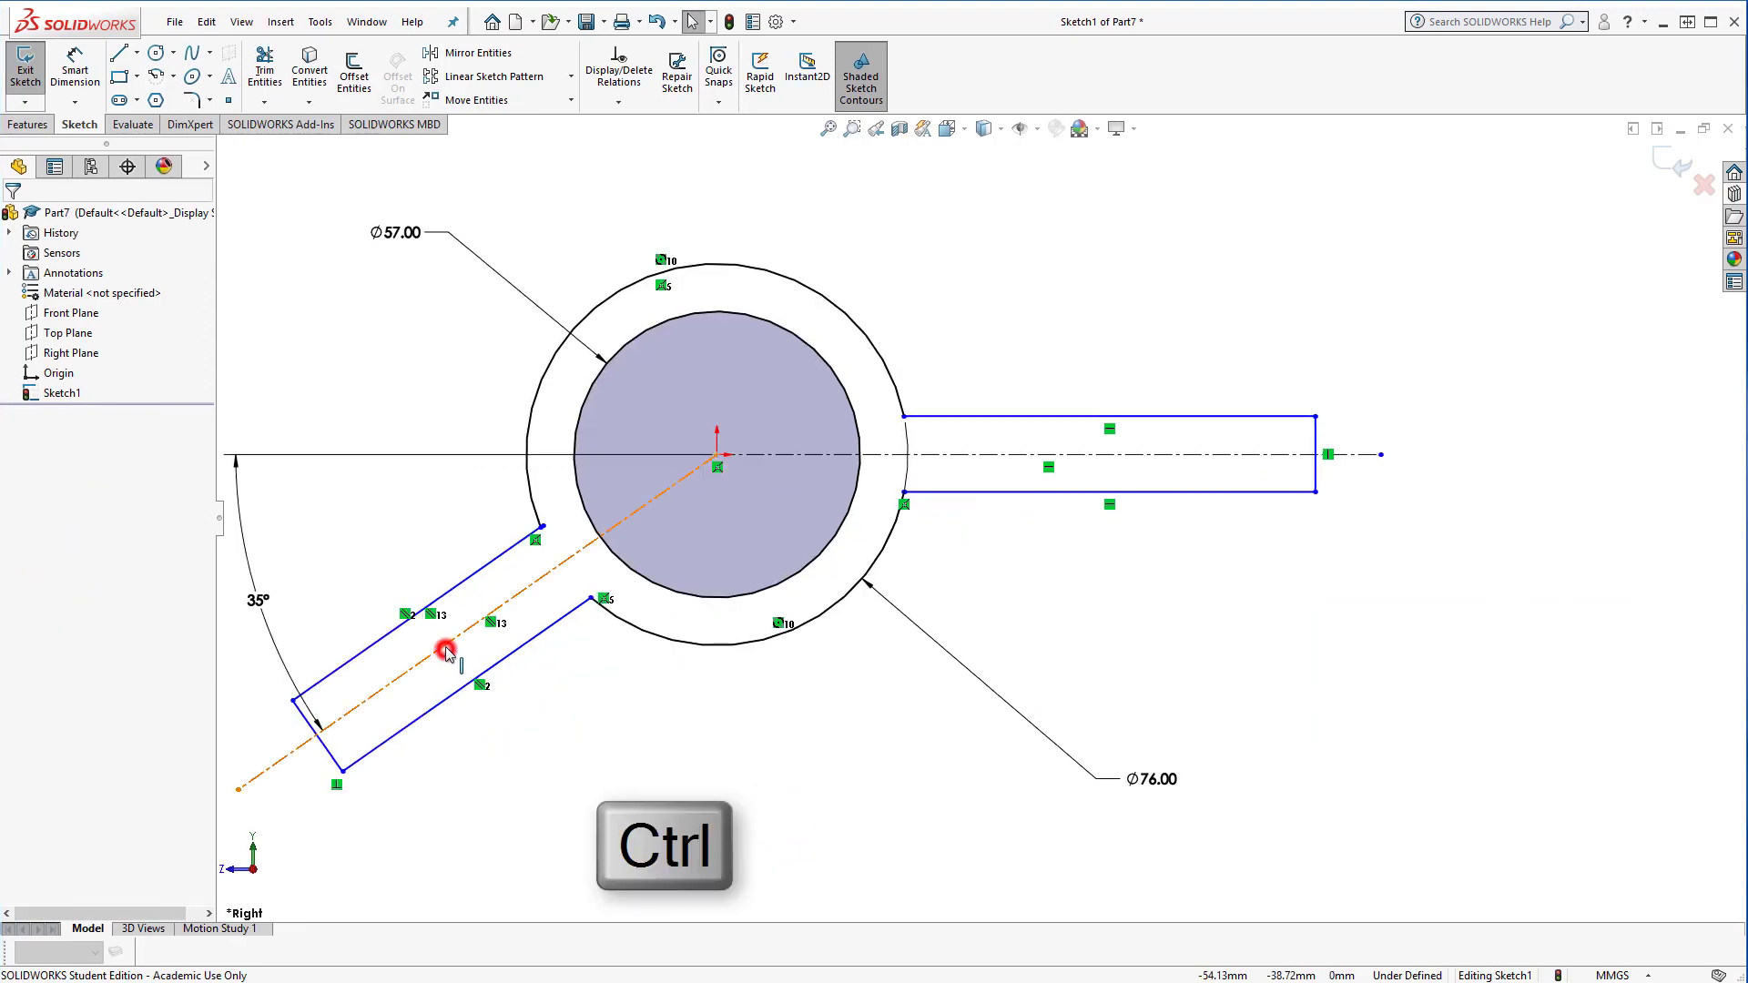
{"action": "left_click", "coordinate": [376, 635], "text": "ctrl"}
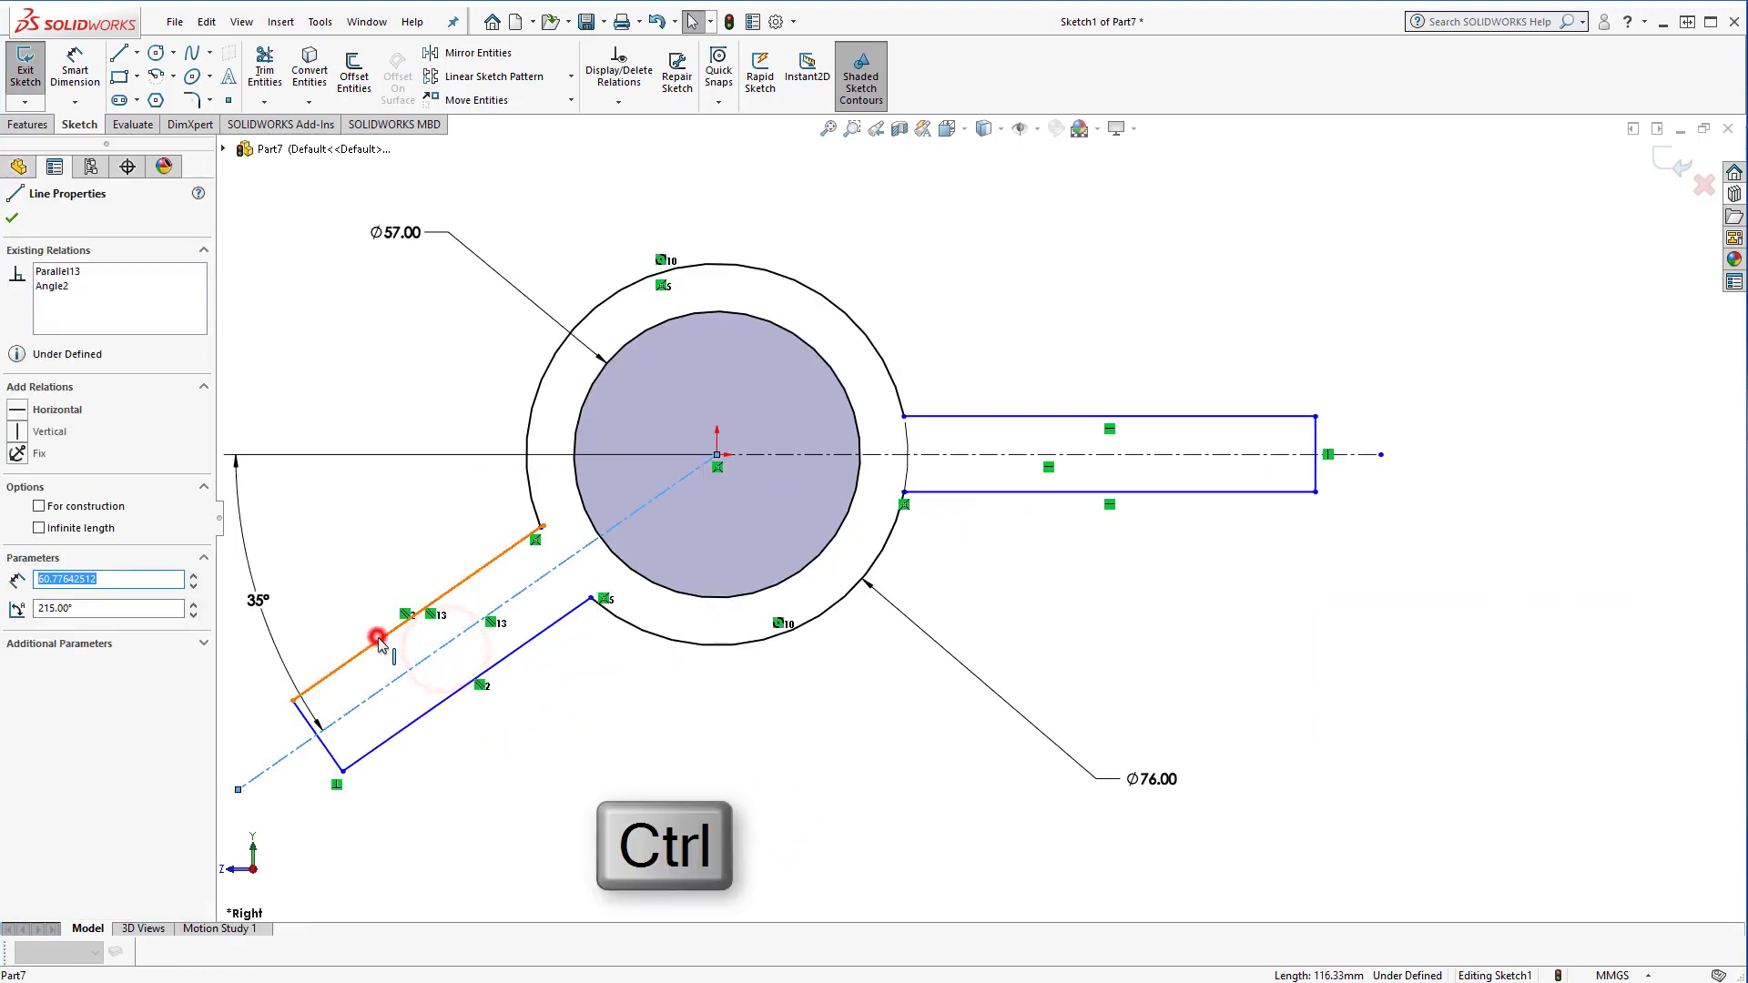
{"action": "left_click", "coordinate": [421, 714], "text": "ctrl"}
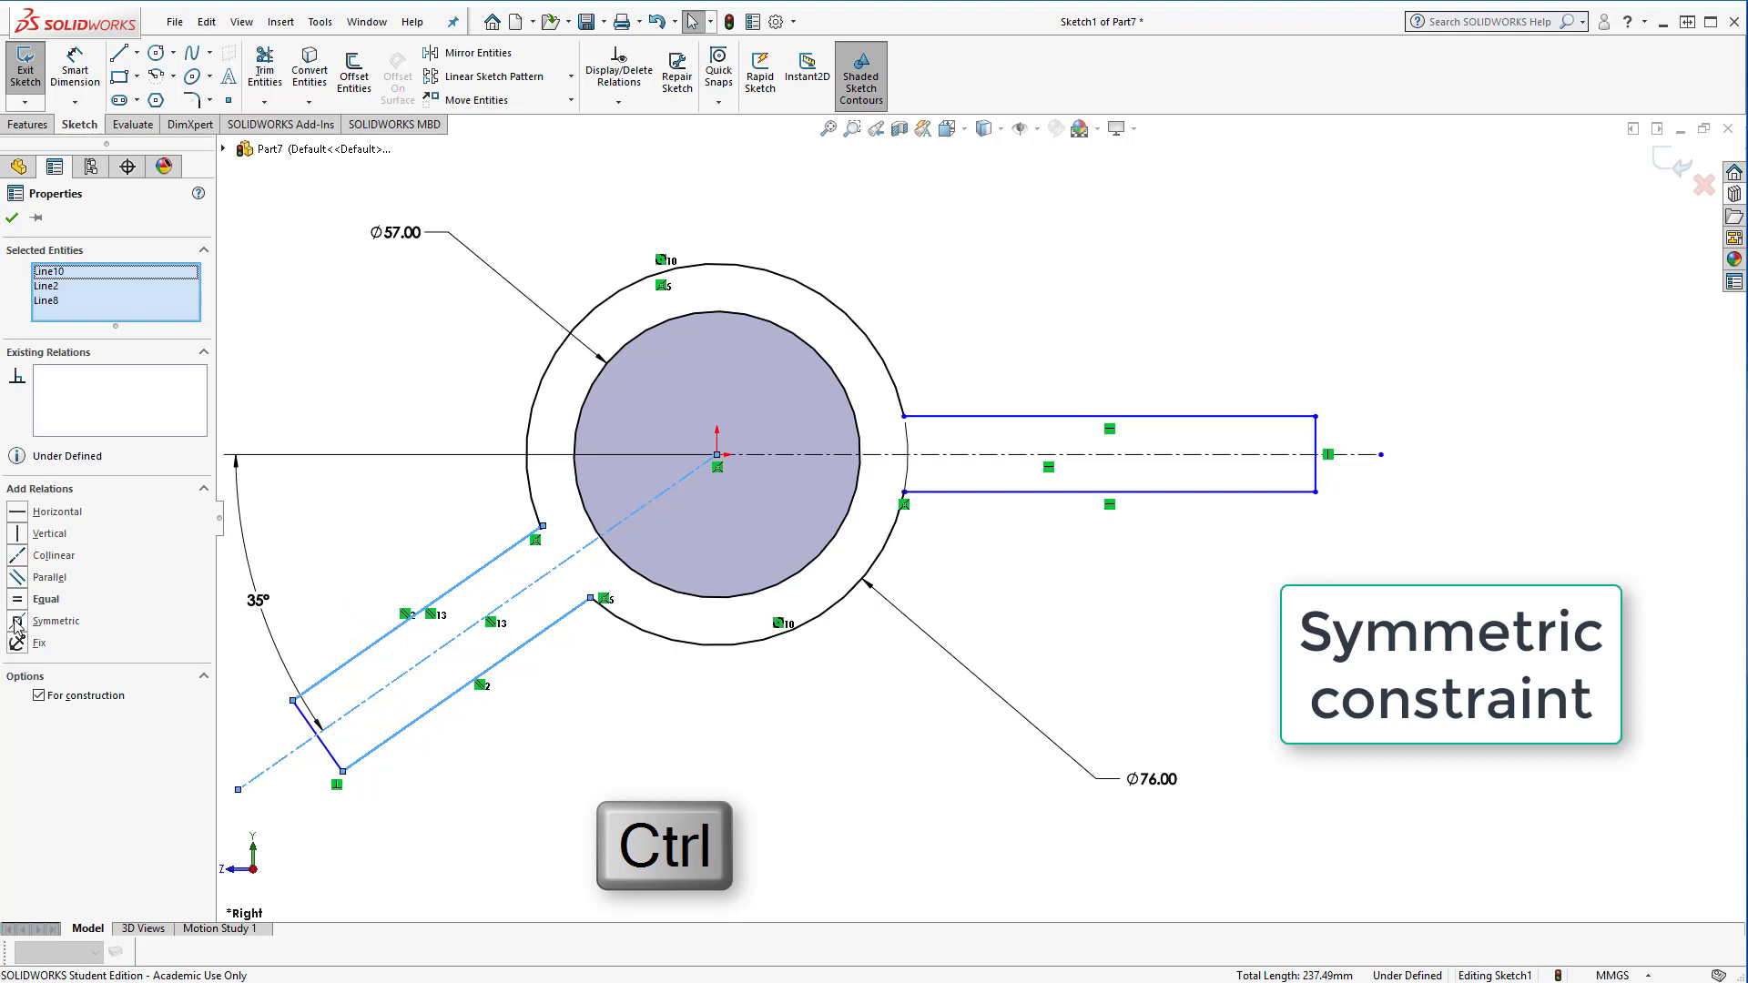
{"action": "left_click", "coordinate": [17, 621]}
{"action": "left_click", "coordinate": [546, 733]}
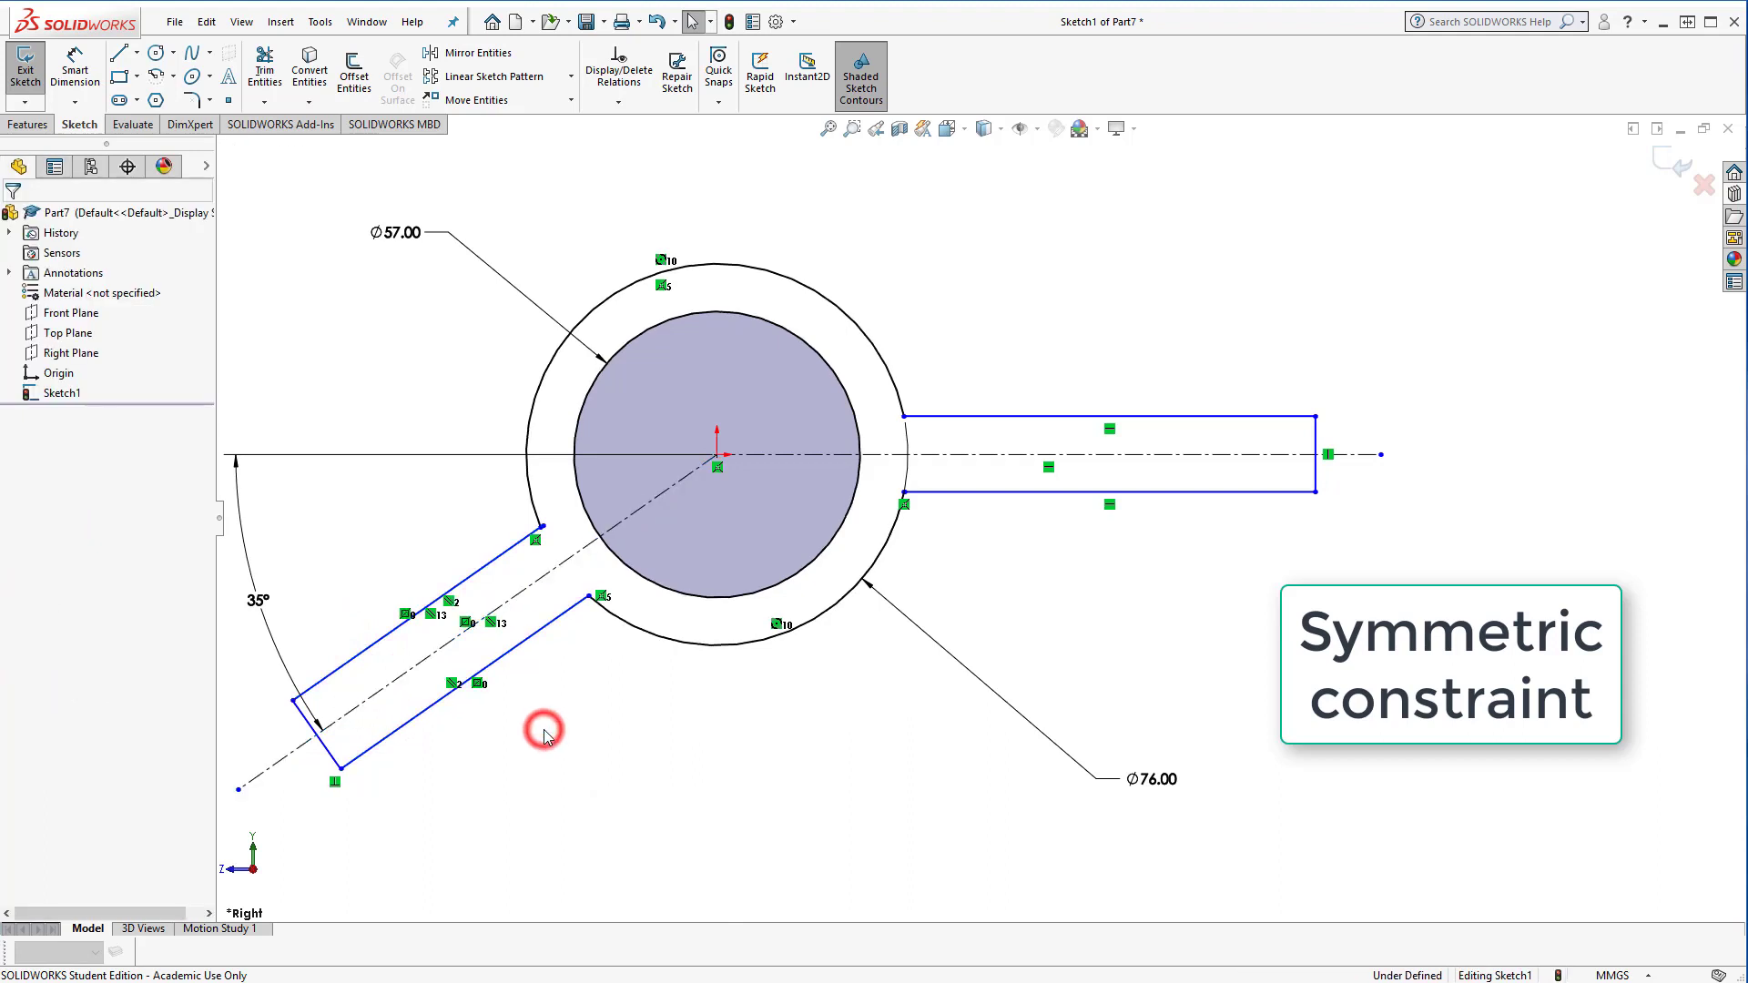
{"action": "left_click_drag", "start_coordinate": [538, 628], "coordinate": [544, 624]}
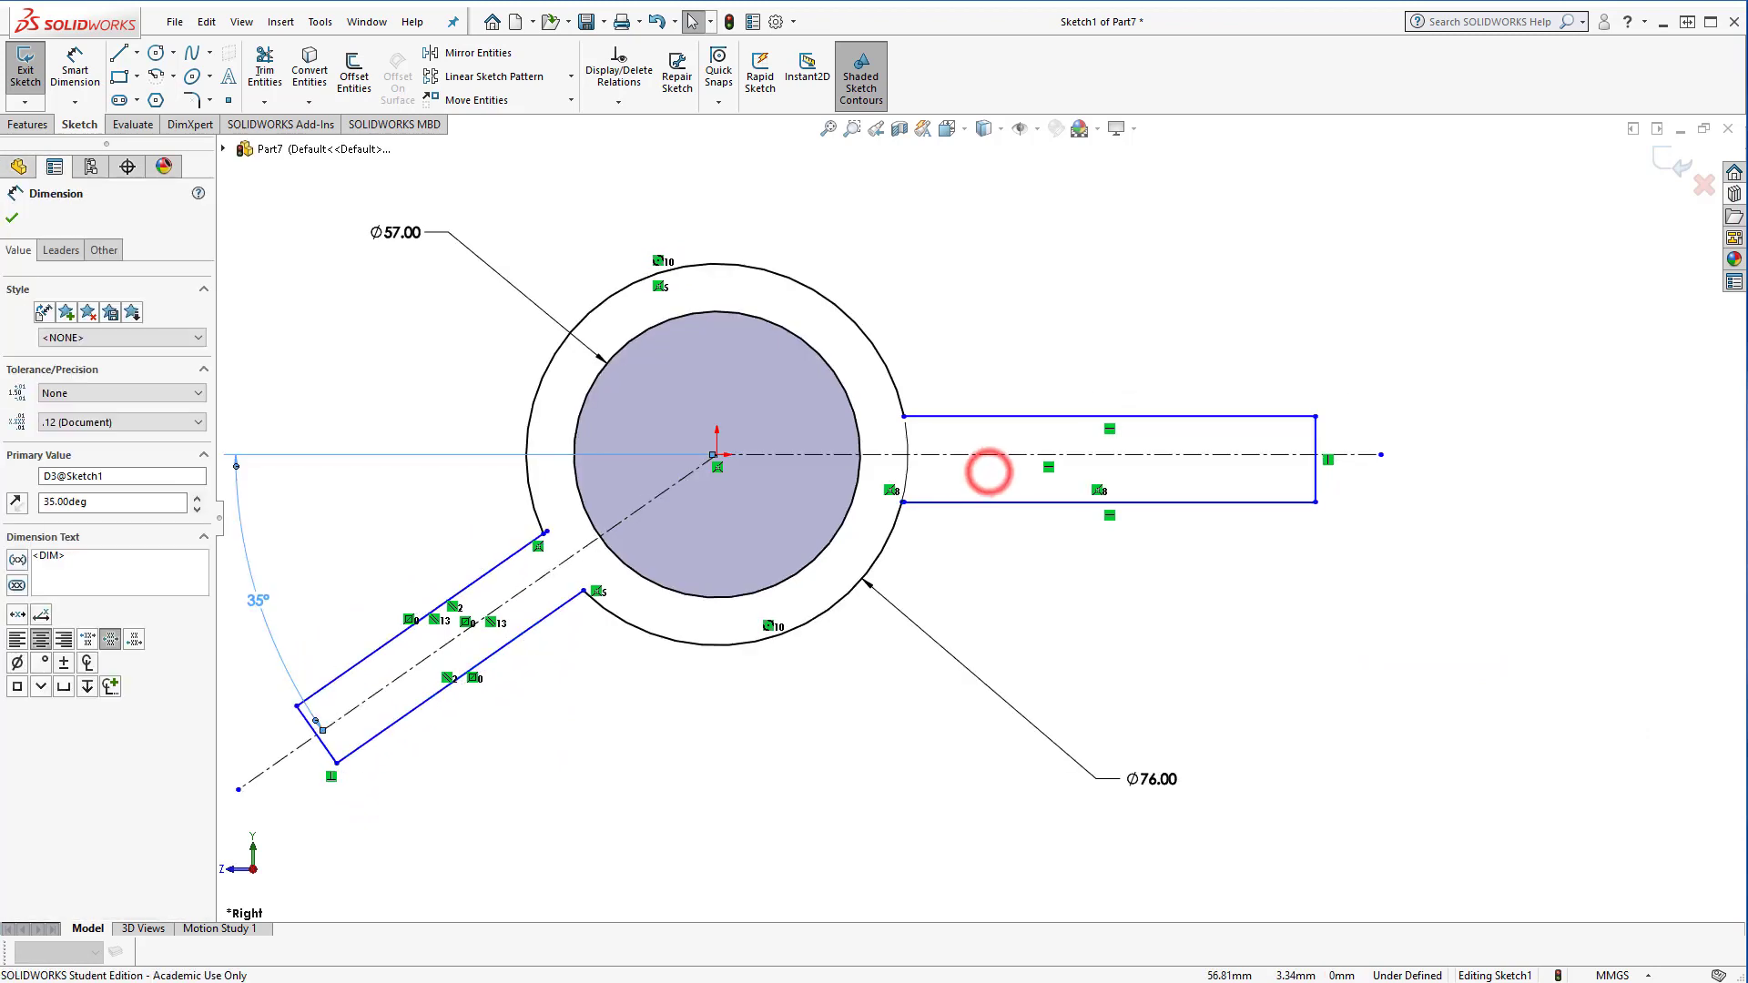
Make the horizontal arm's edges symmetric about its centreline and narrow the arm.
{"action": "left_click", "coordinate": [998, 454], "text": "ctrl"}
{"action": "left_click", "coordinate": [1012, 416], "text": "ctrl"}
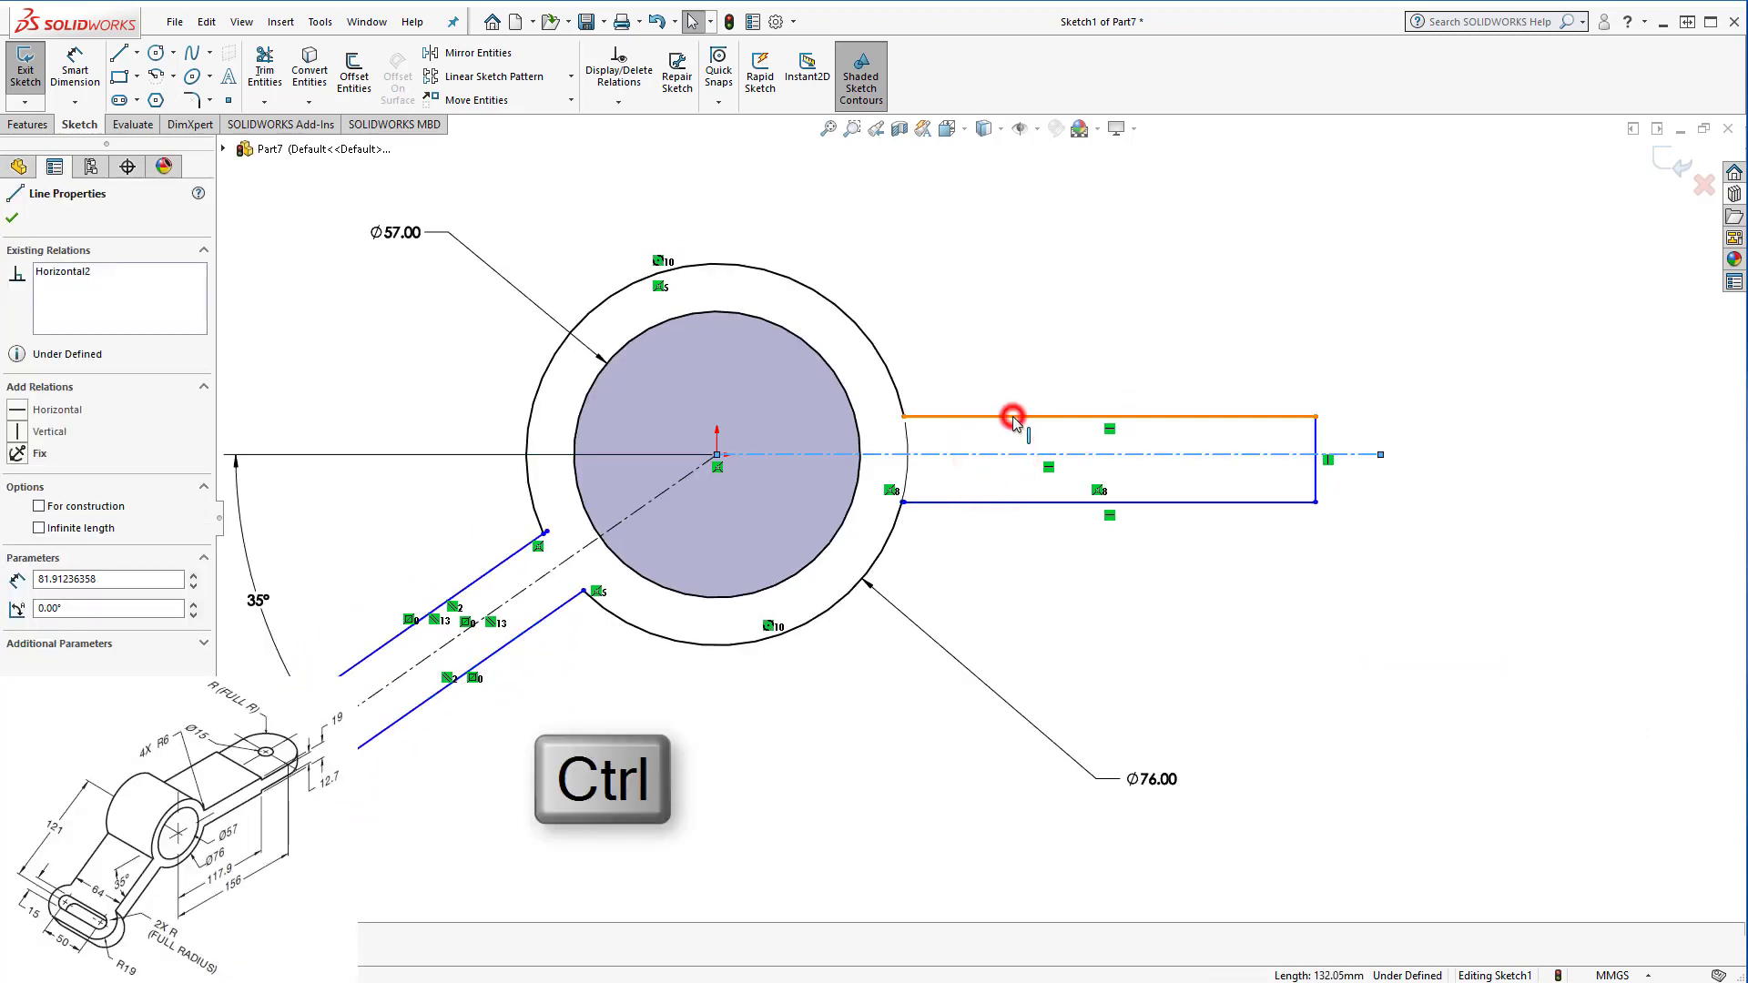
{"action": "left_click", "coordinate": [1016, 510], "text": "ctrl"}
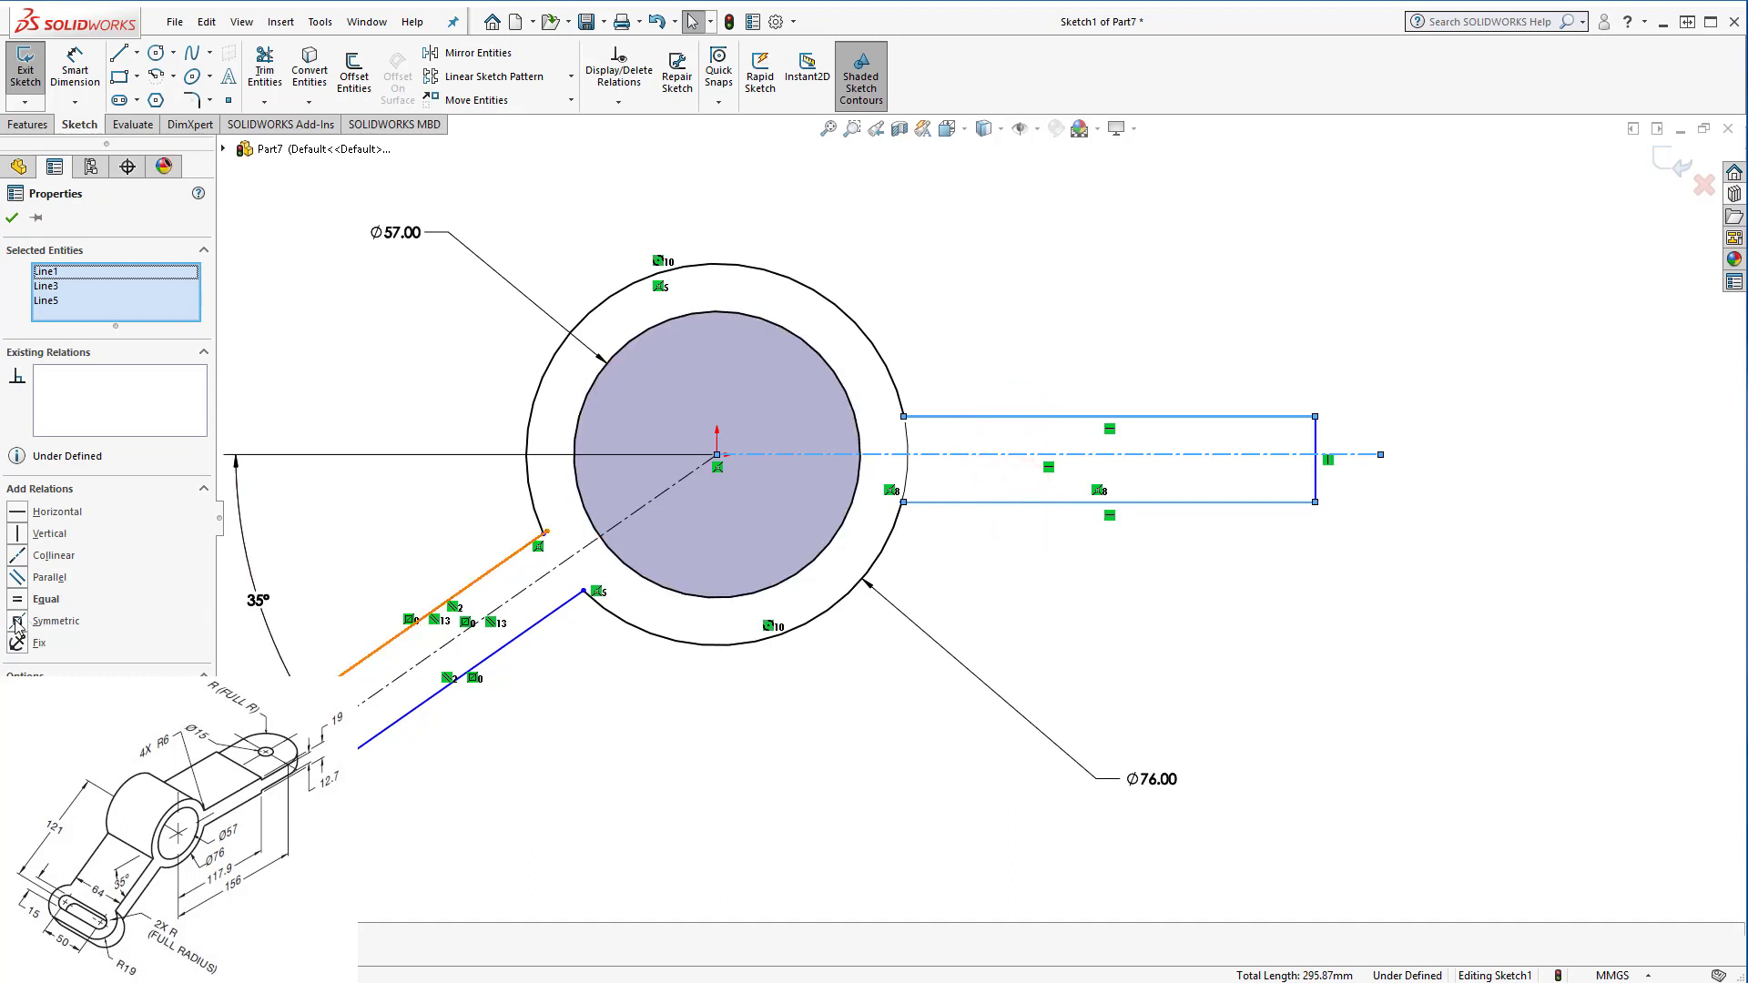
{"action": "left_click", "coordinate": [18, 623]}
{"action": "left_click", "coordinate": [12, 217]}
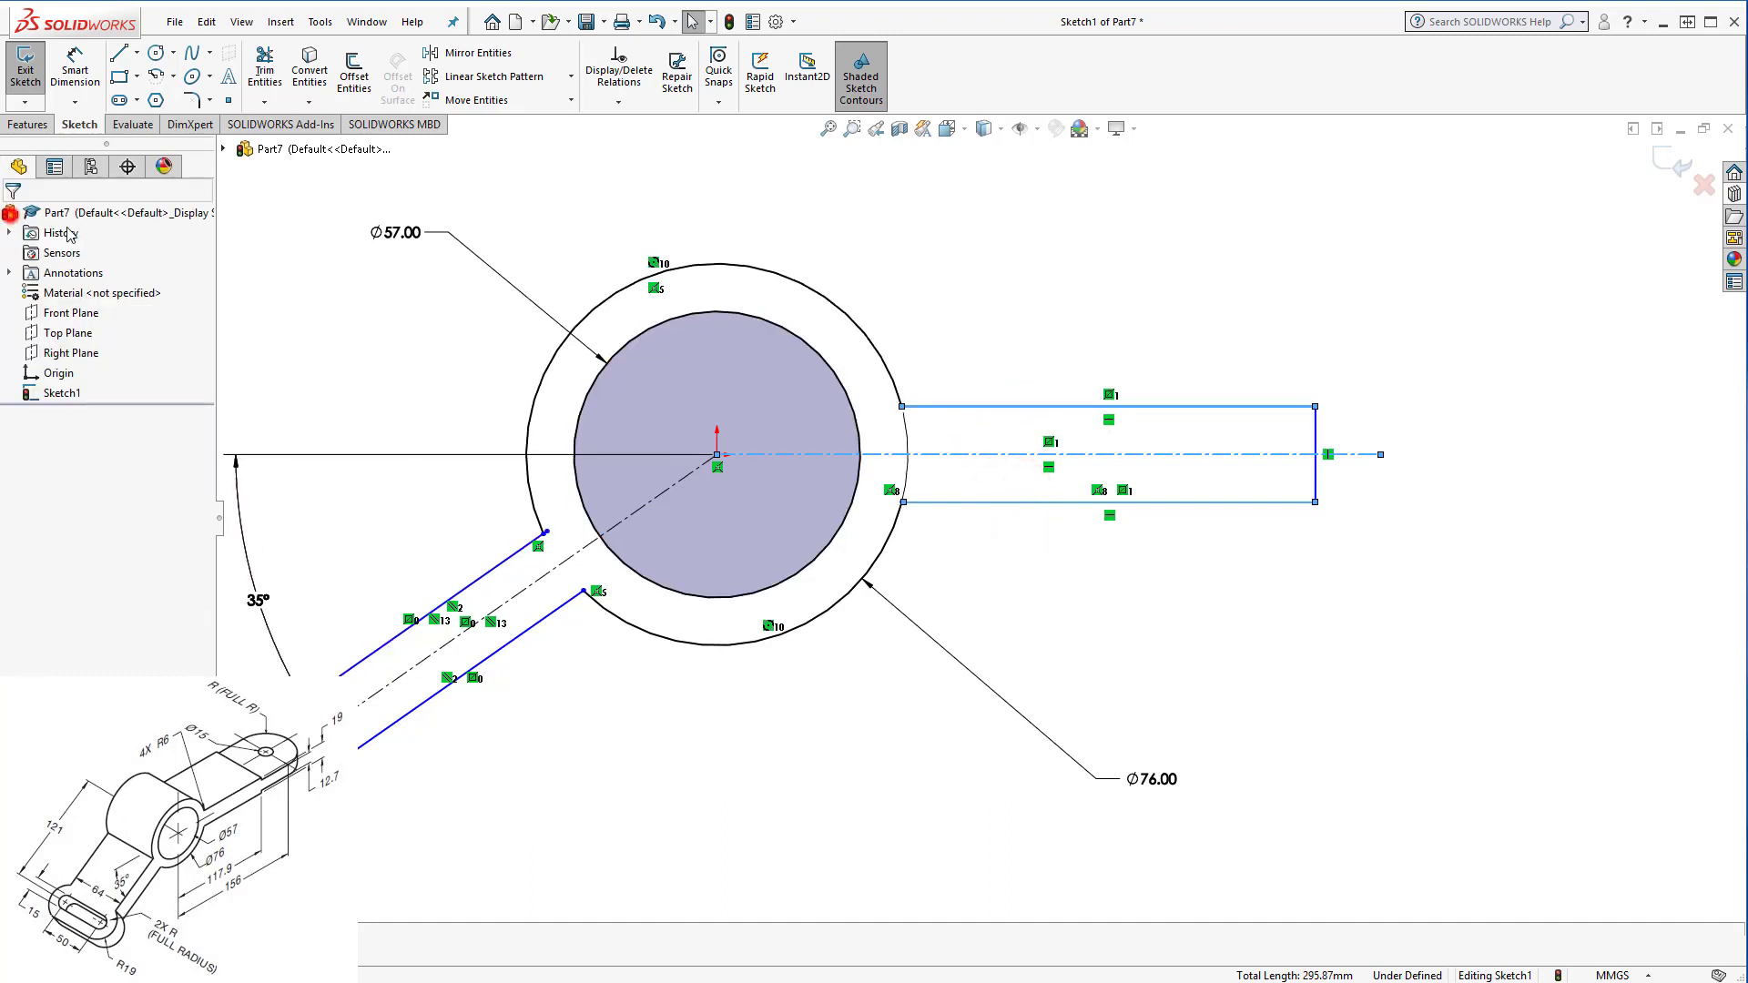
{"action": "left_click", "coordinate": [1151, 558]}
{"action": "left_click_drag", "start_coordinate": [986, 506], "coordinate": [1004, 491]}
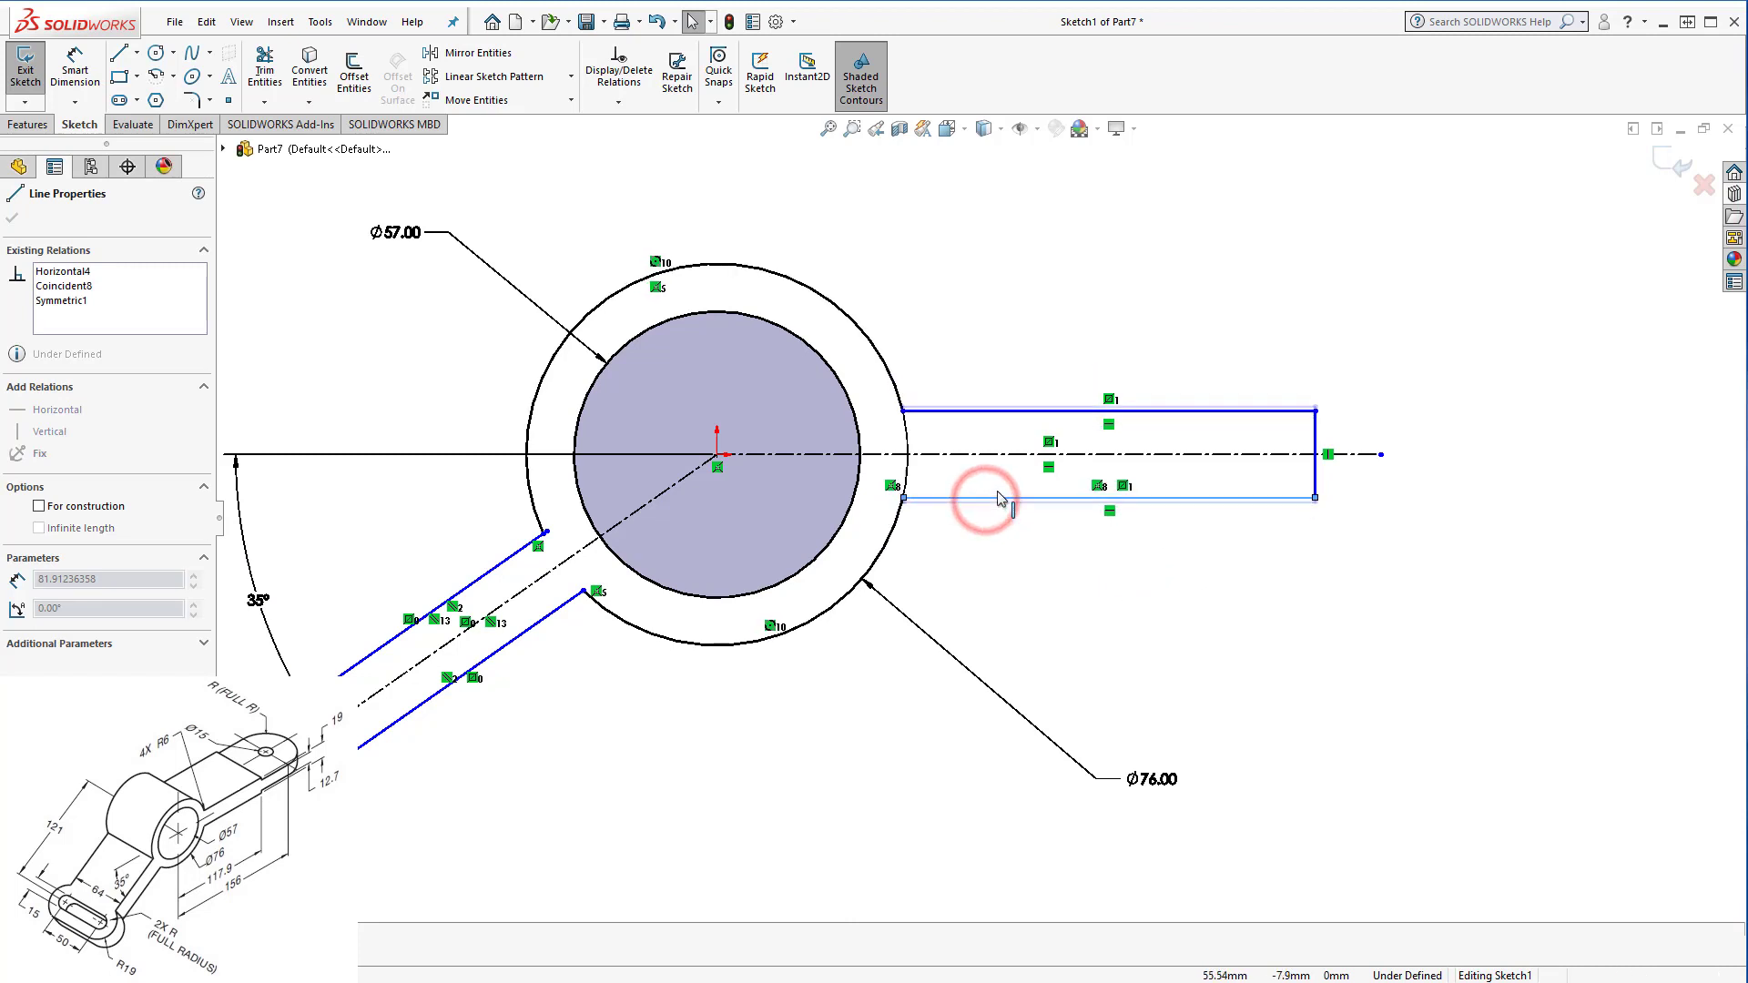
{"action": "left_click", "coordinate": [1141, 585]}
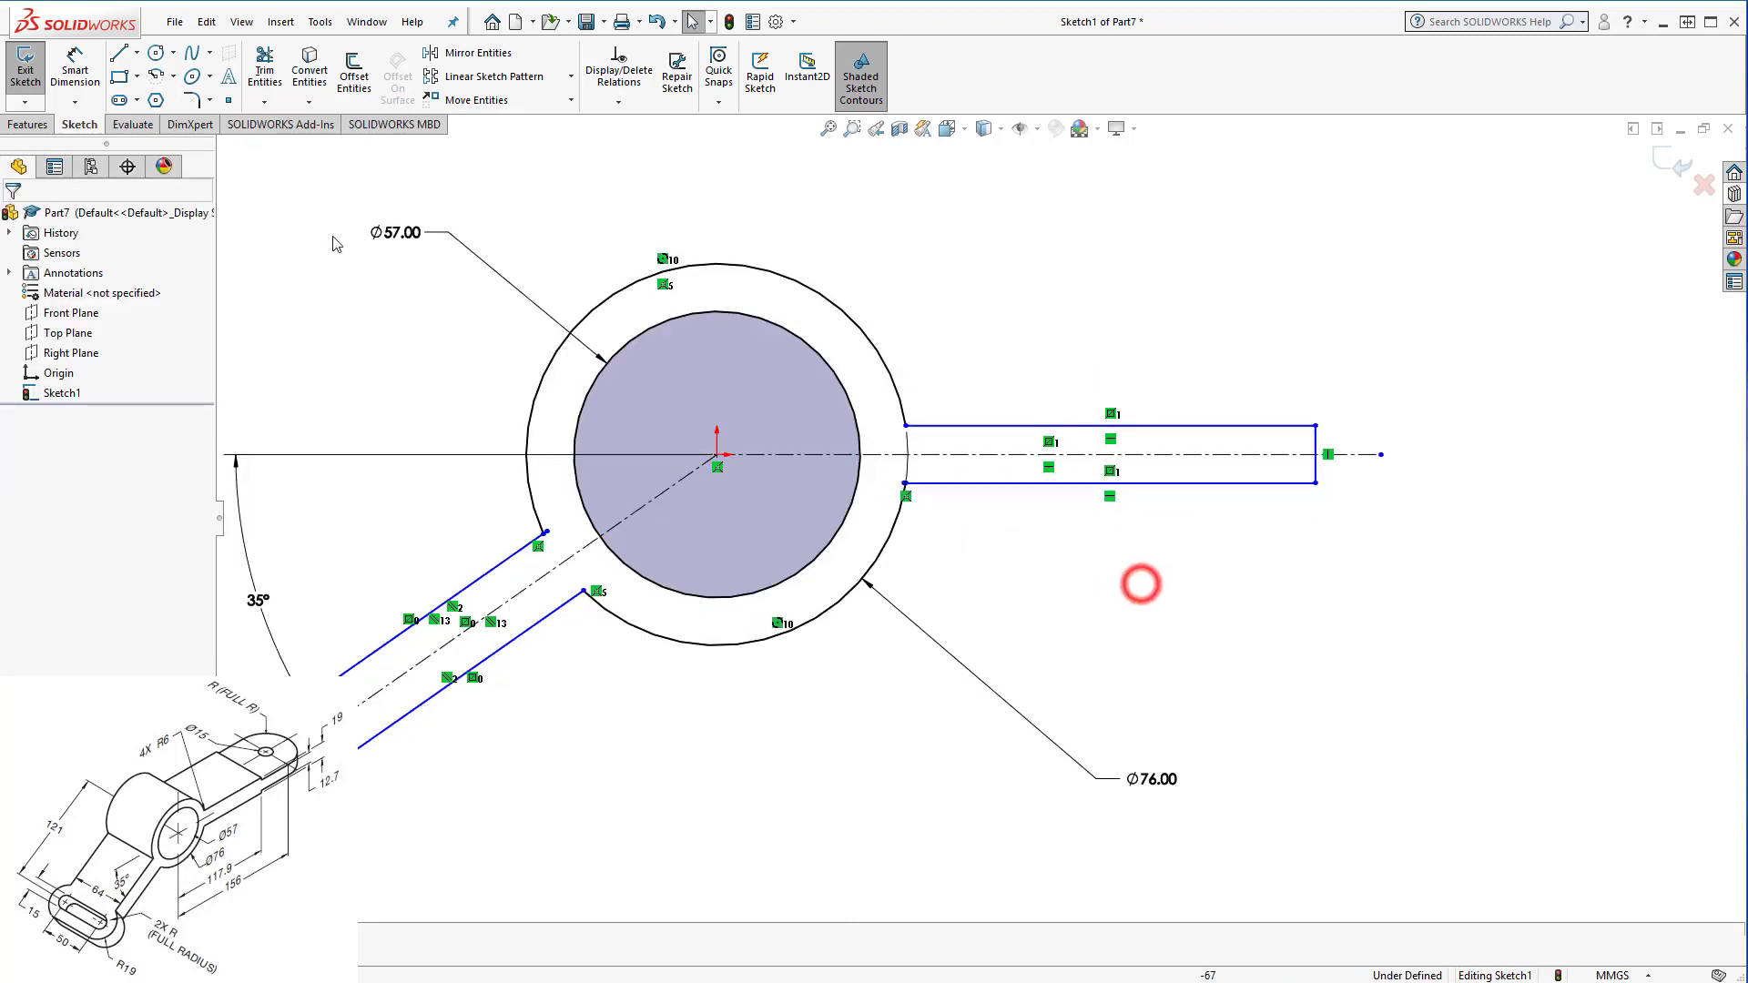
{"action": "left_click", "coordinate": [63, 77]}
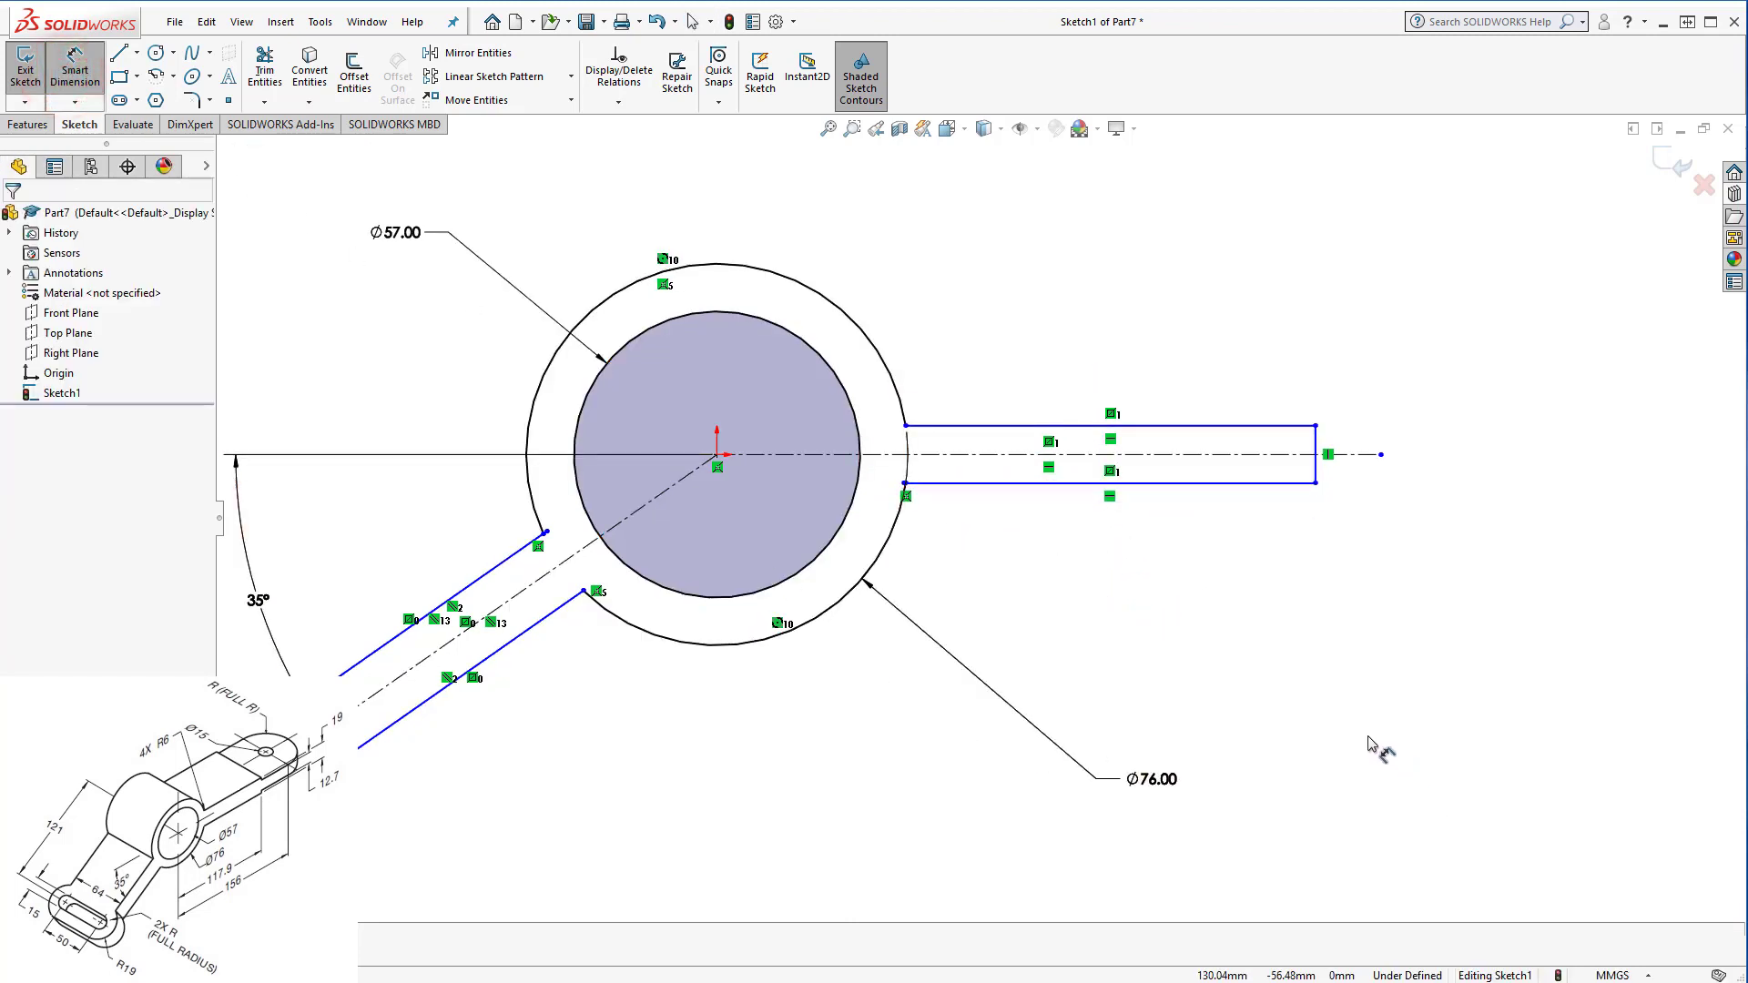
Dimension the horizontal arm 117.9 mm from the origin and 19 mm wide at its end.
{"action": "left_click", "coordinate": [716, 455]}
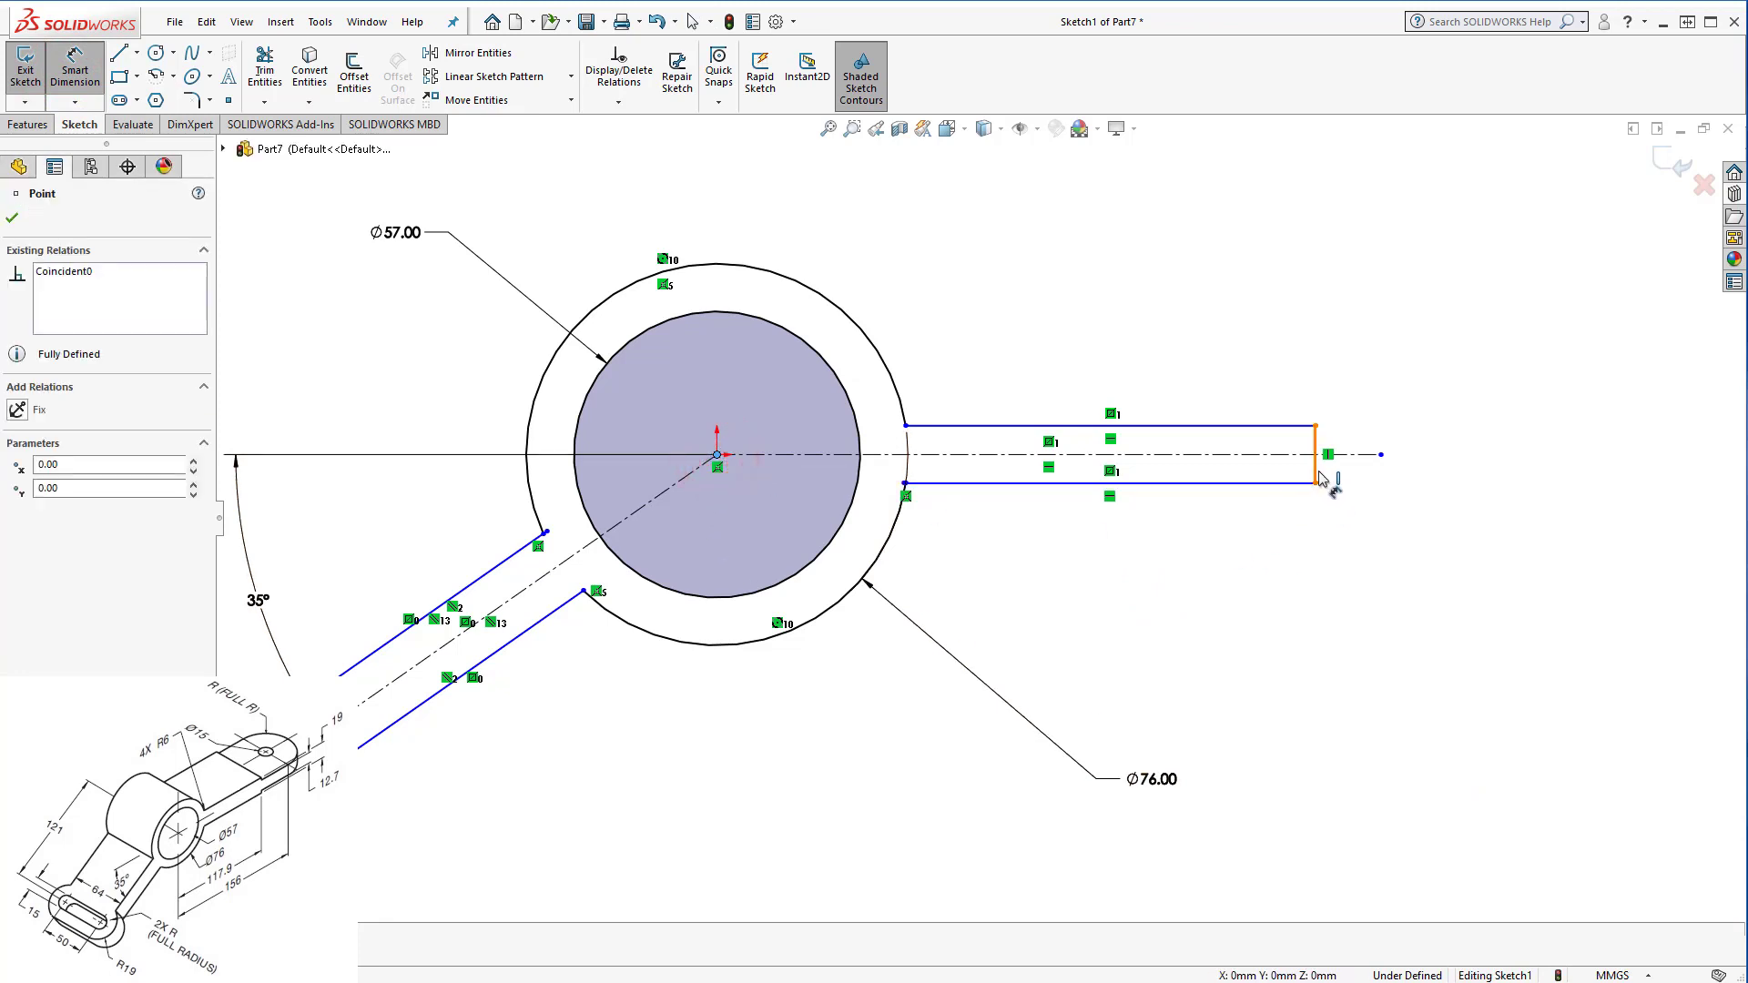
{"action": "left_click", "coordinate": [1318, 468]}
{"action": "left_click", "coordinate": [1105, 589]}
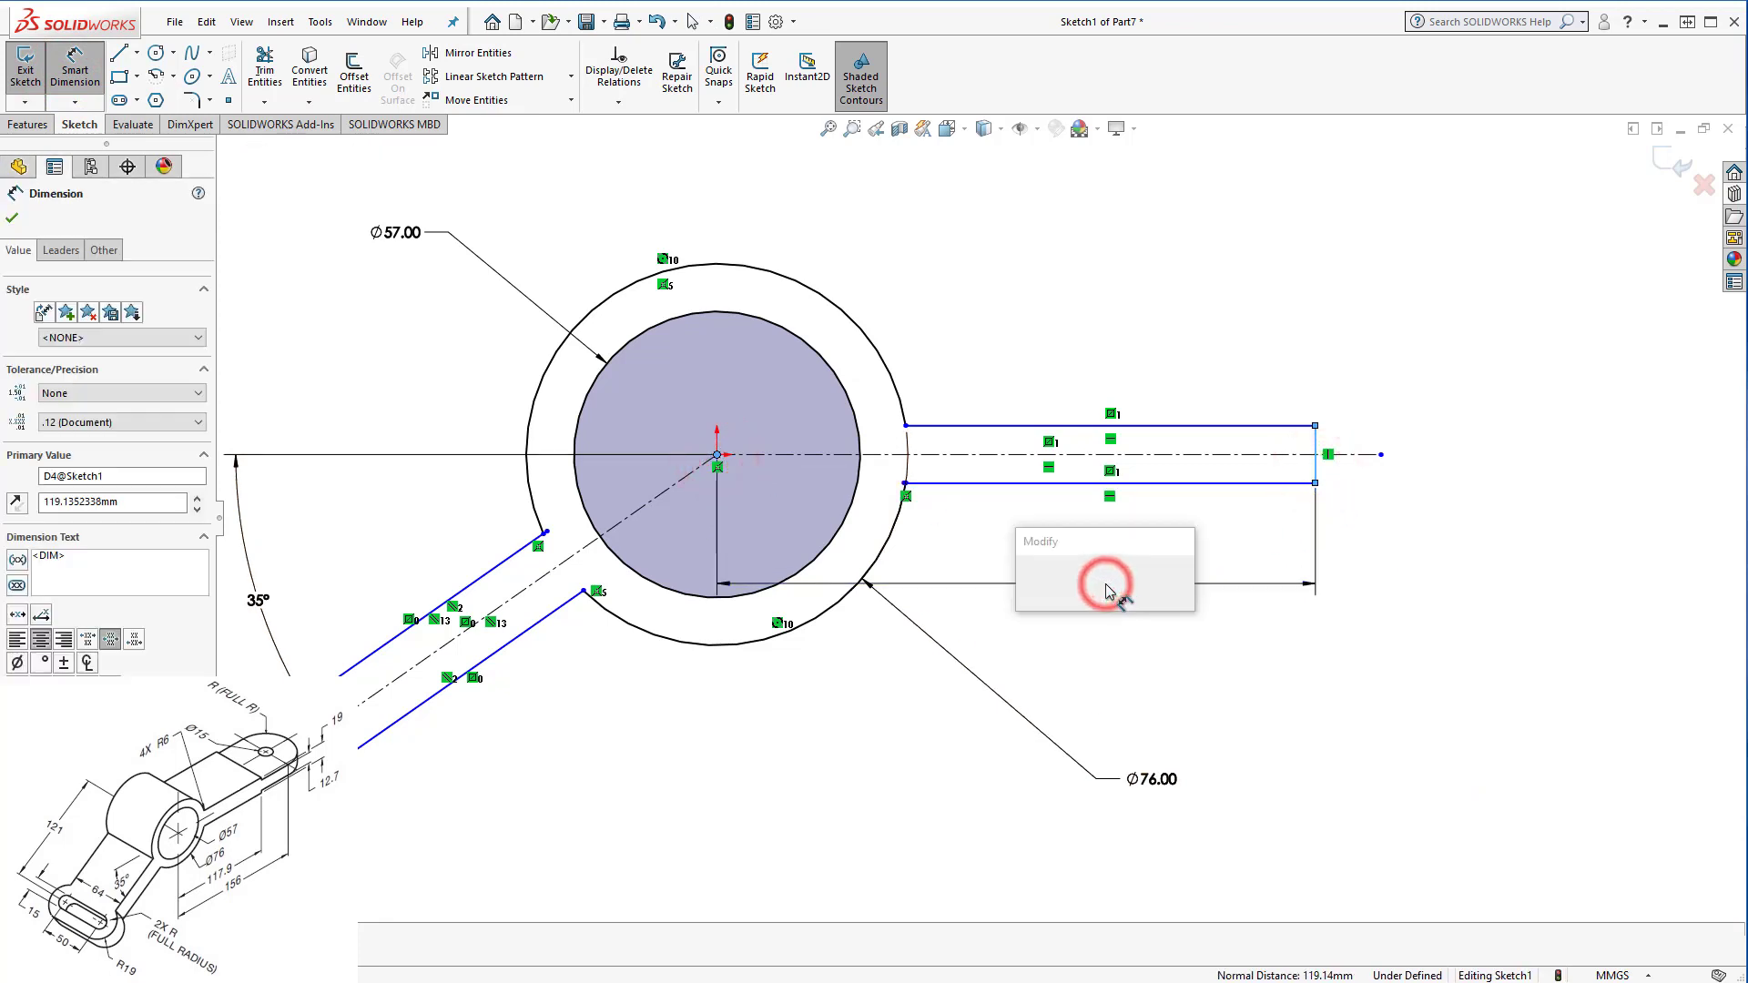
{"action": "type", "text": "117"}
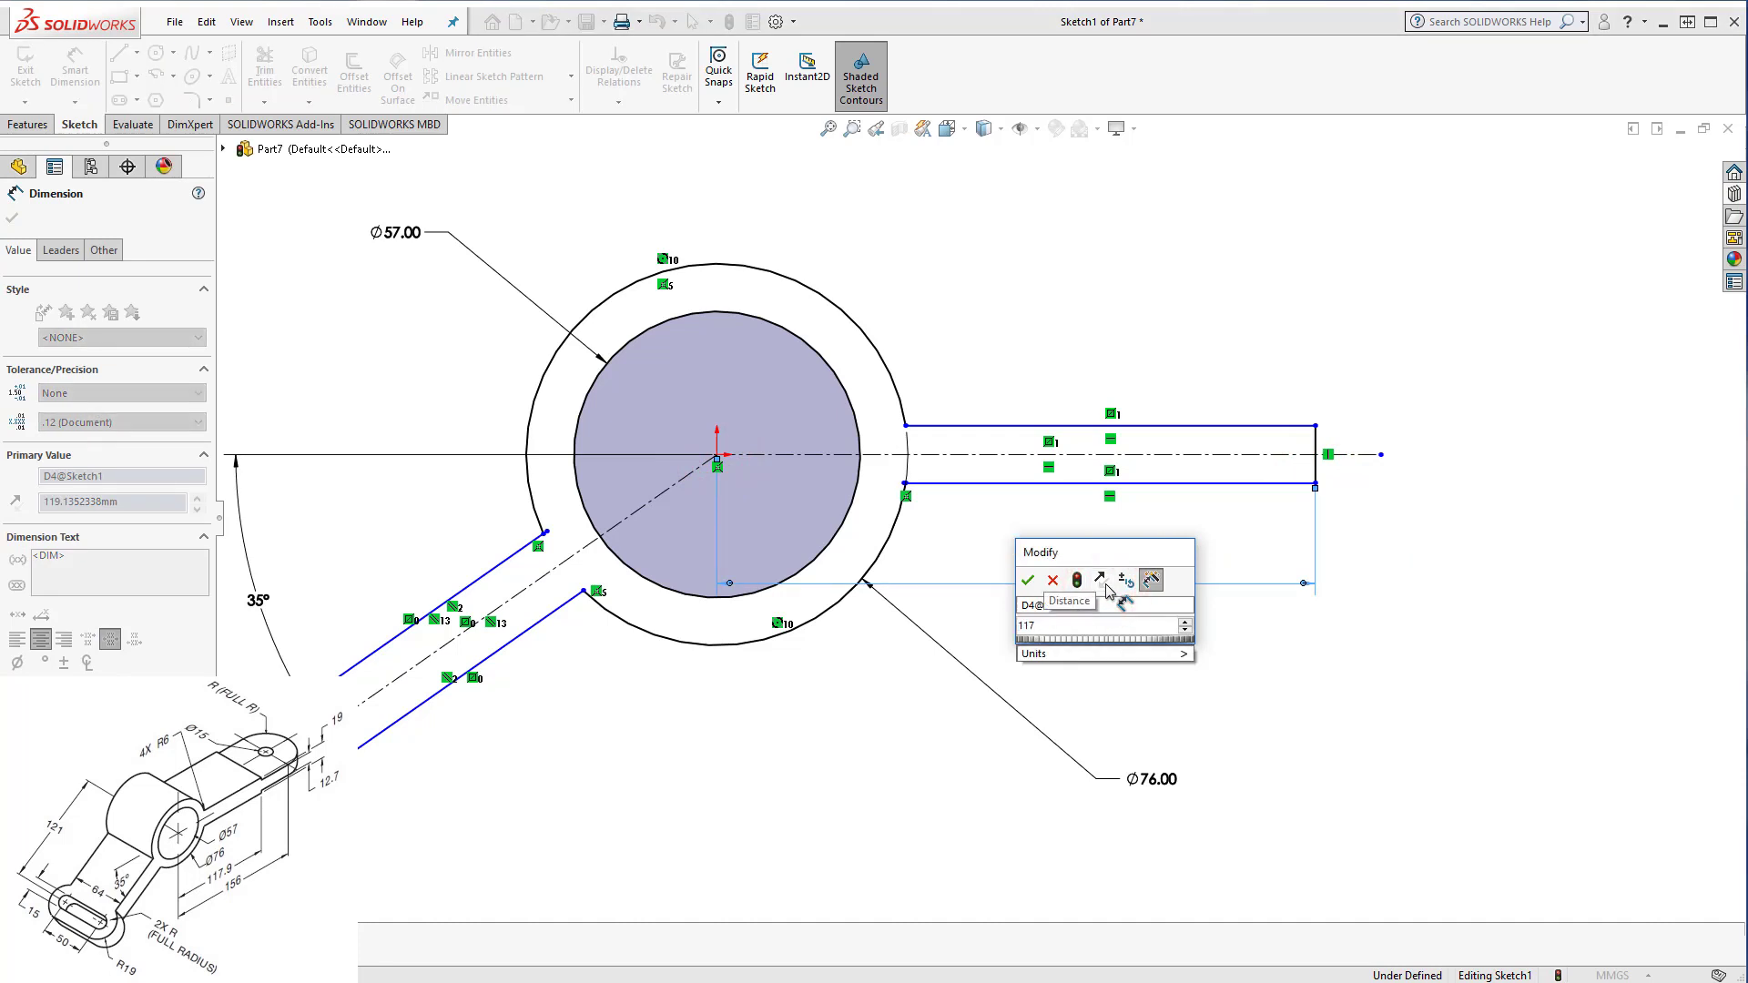
{"action": "type", "text": "."}
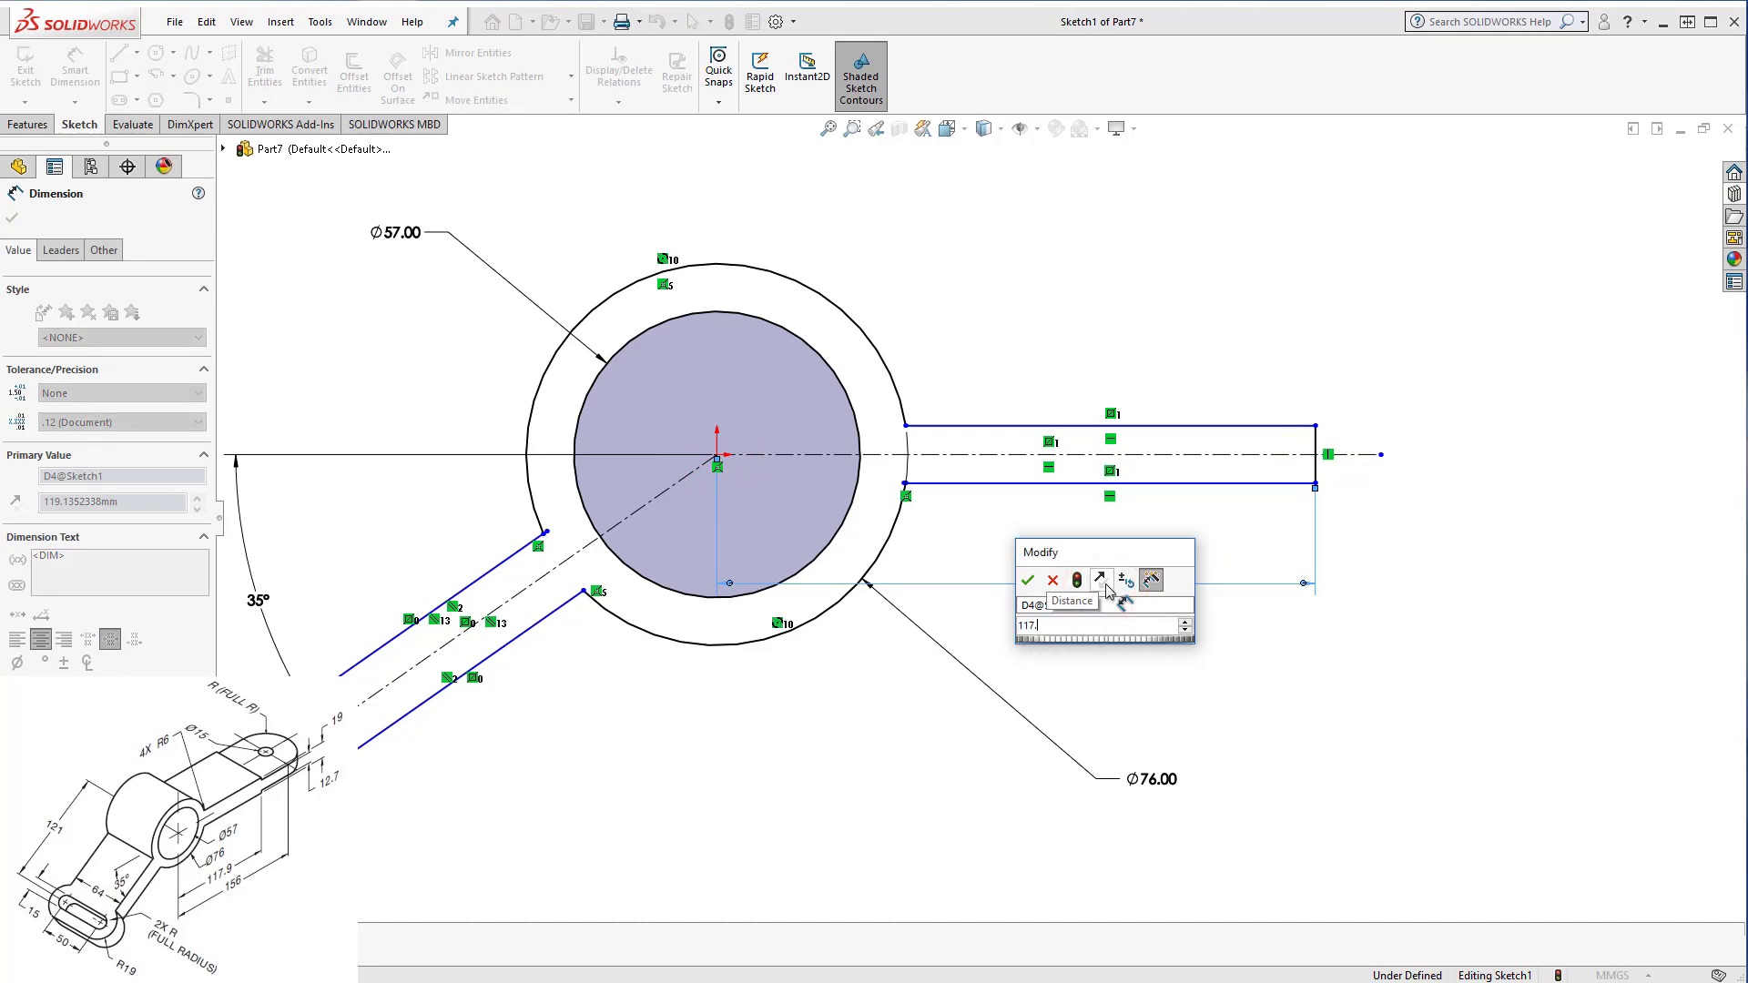
{"action": "type", "text": "9"}
{"action": "key", "text": "Return"}
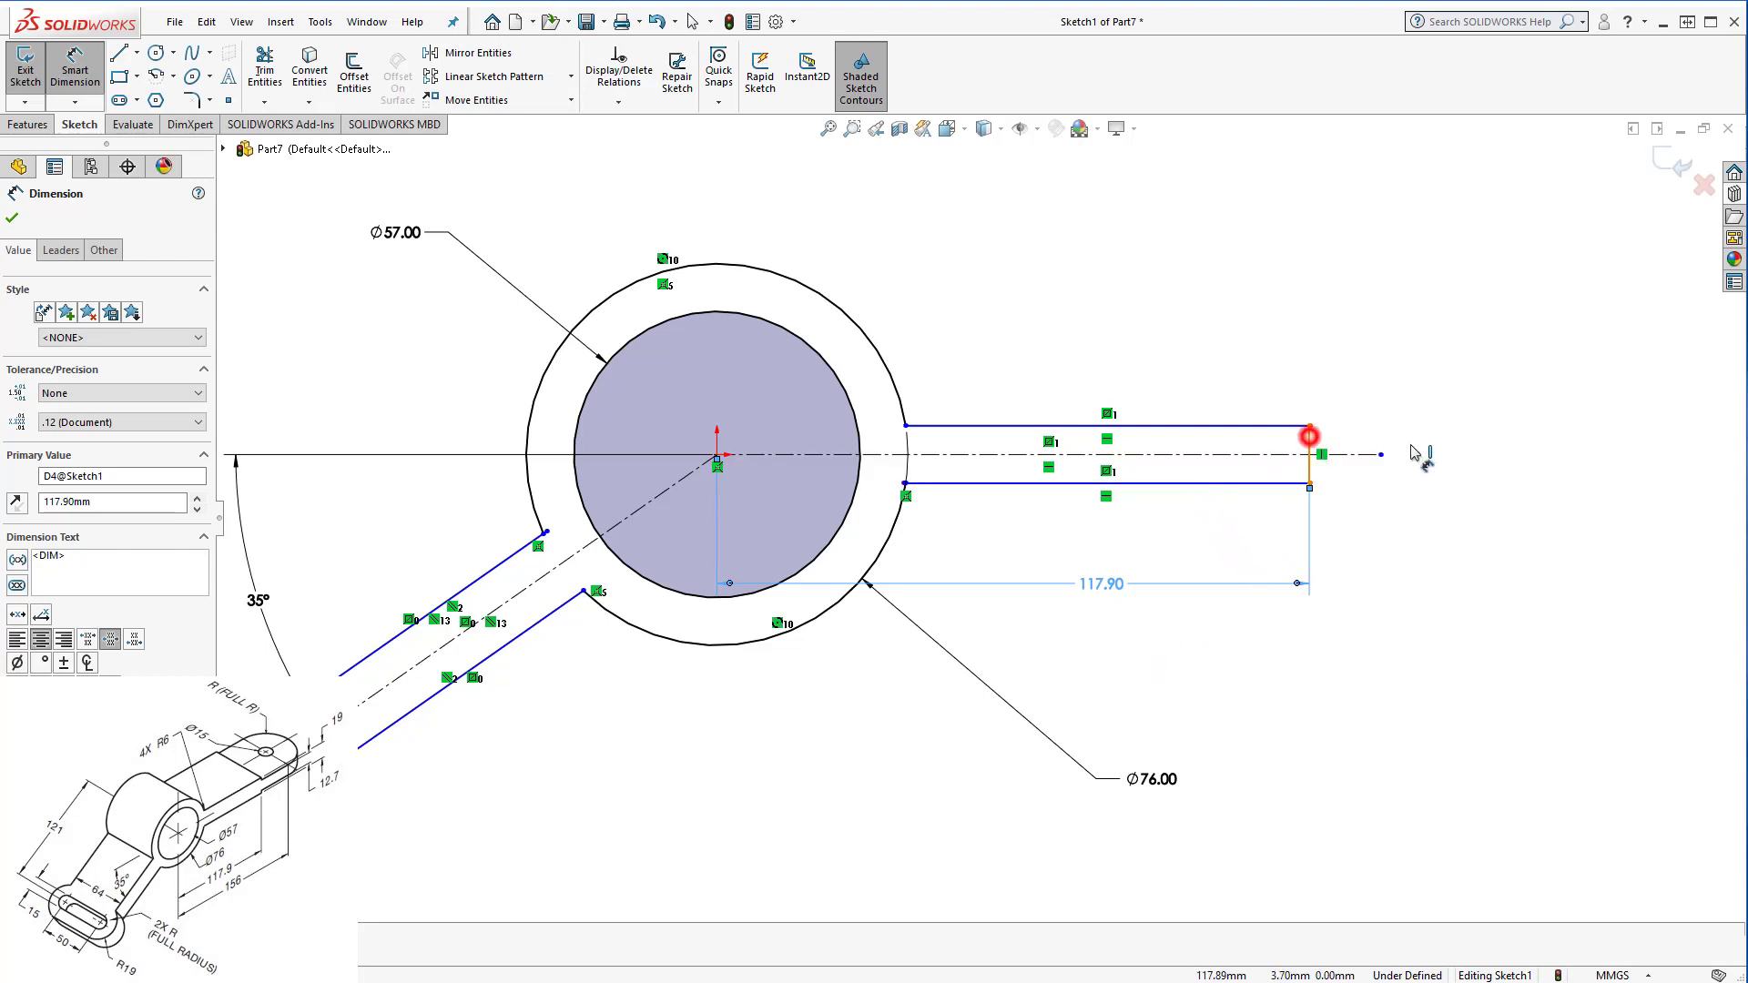
{"action": "left_click", "coordinate": [1309, 437]}
{"action": "left_click", "coordinate": [1497, 454]}
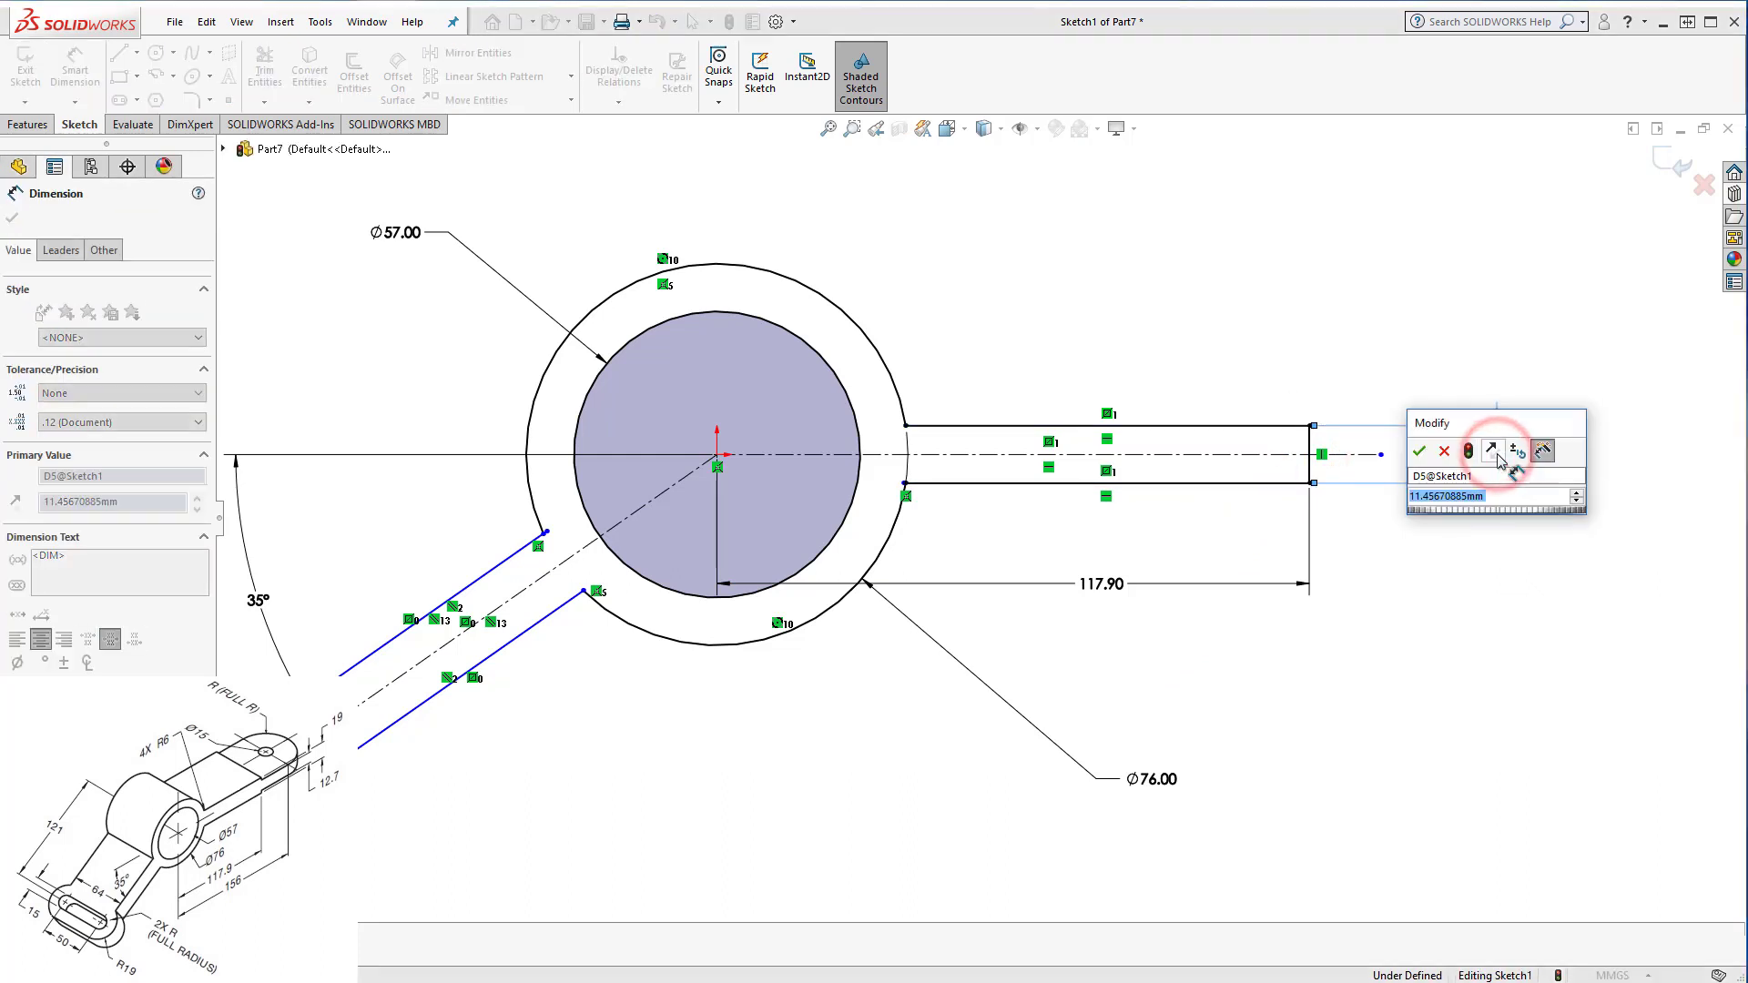
{"action": "type", "text": "19"}
{"action": "key", "text": "Return"}
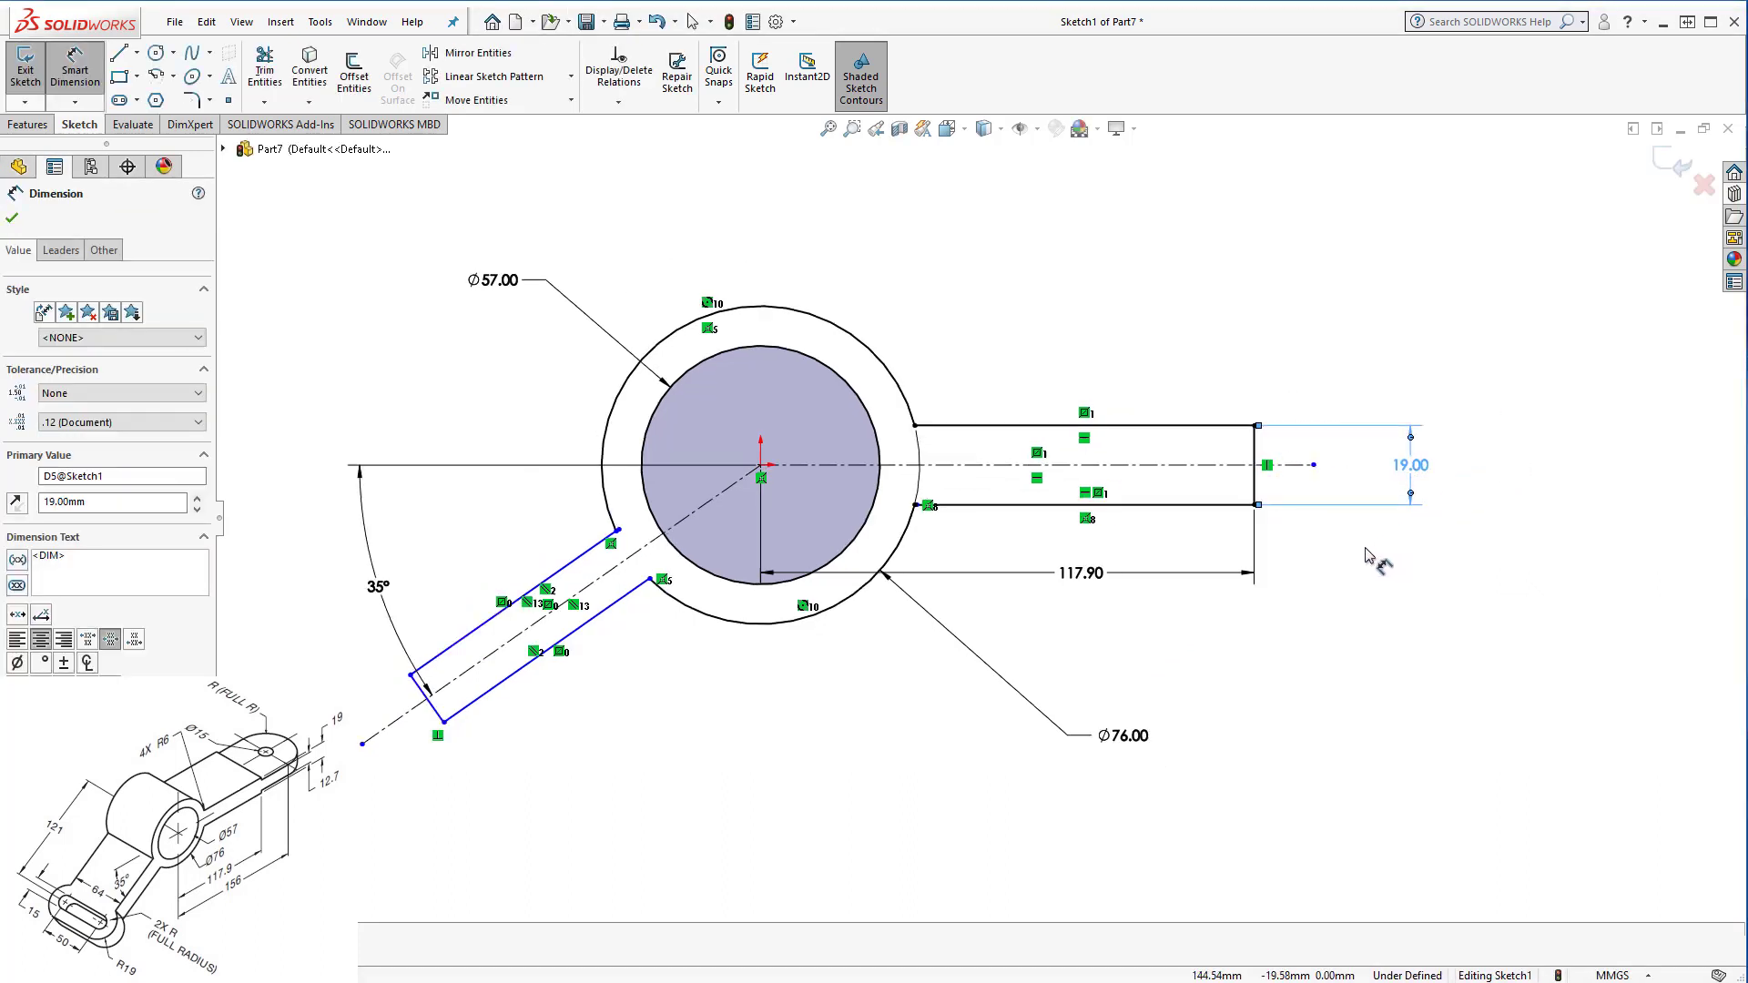
Dimension the angled arm 121 mm from the hub centre to its end.
{"action": "scroll", "coordinate": [1083, 670], "scroll_direction": "down", "scroll_amount": 1}
{"action": "scroll", "coordinate": [1112, 663], "scroll_direction": "down", "scroll_amount": 1}
{"action": "scroll", "coordinate": [1111, 655], "scroll_direction": "down", "scroll_amount": 1}
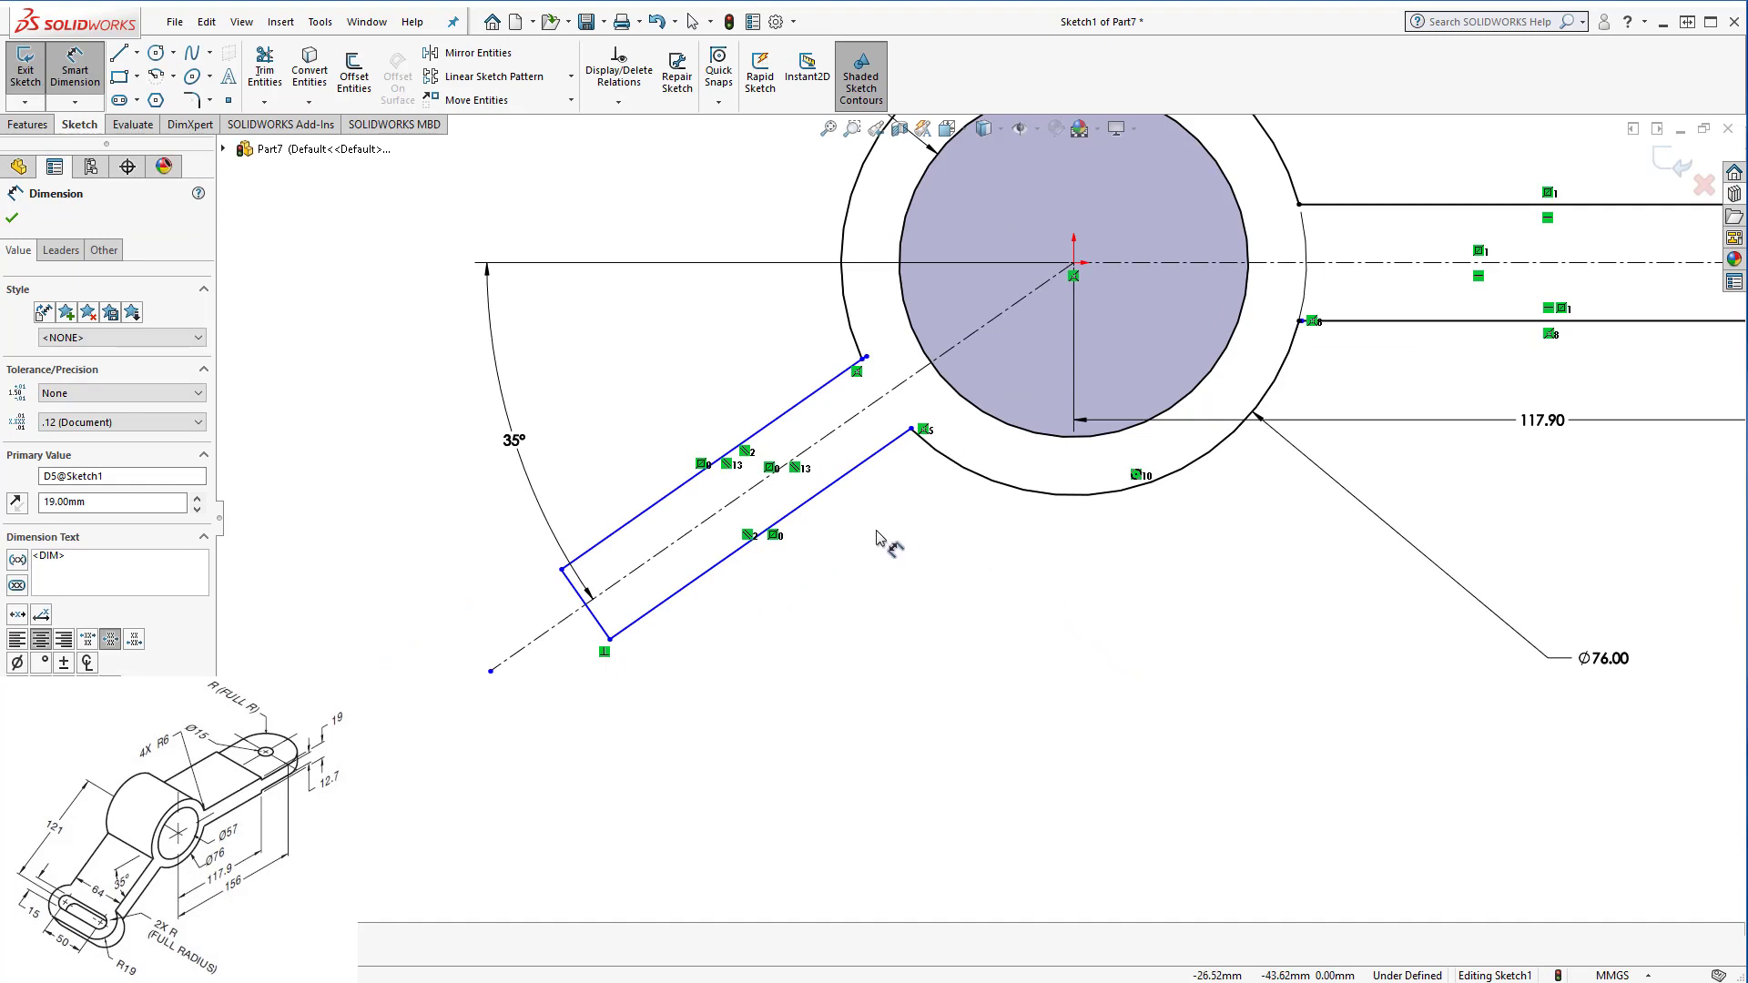
{"action": "key", "text": "Escape"}
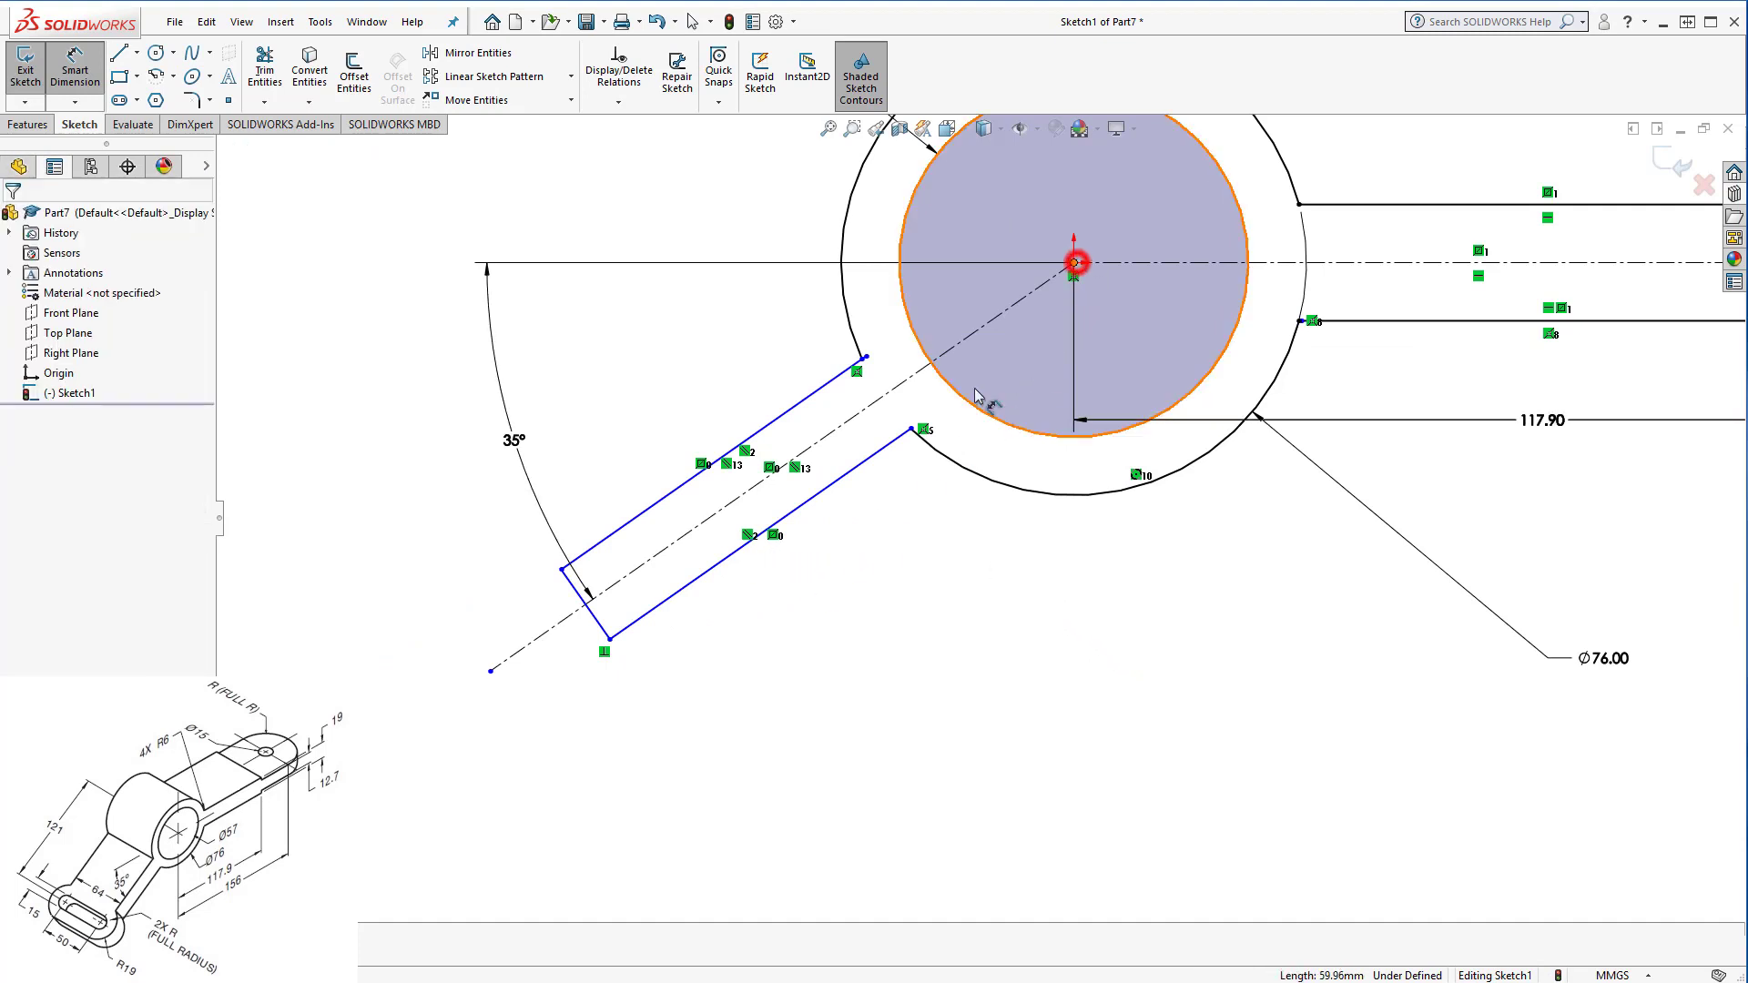
{"action": "left_click", "coordinate": [589, 612]}
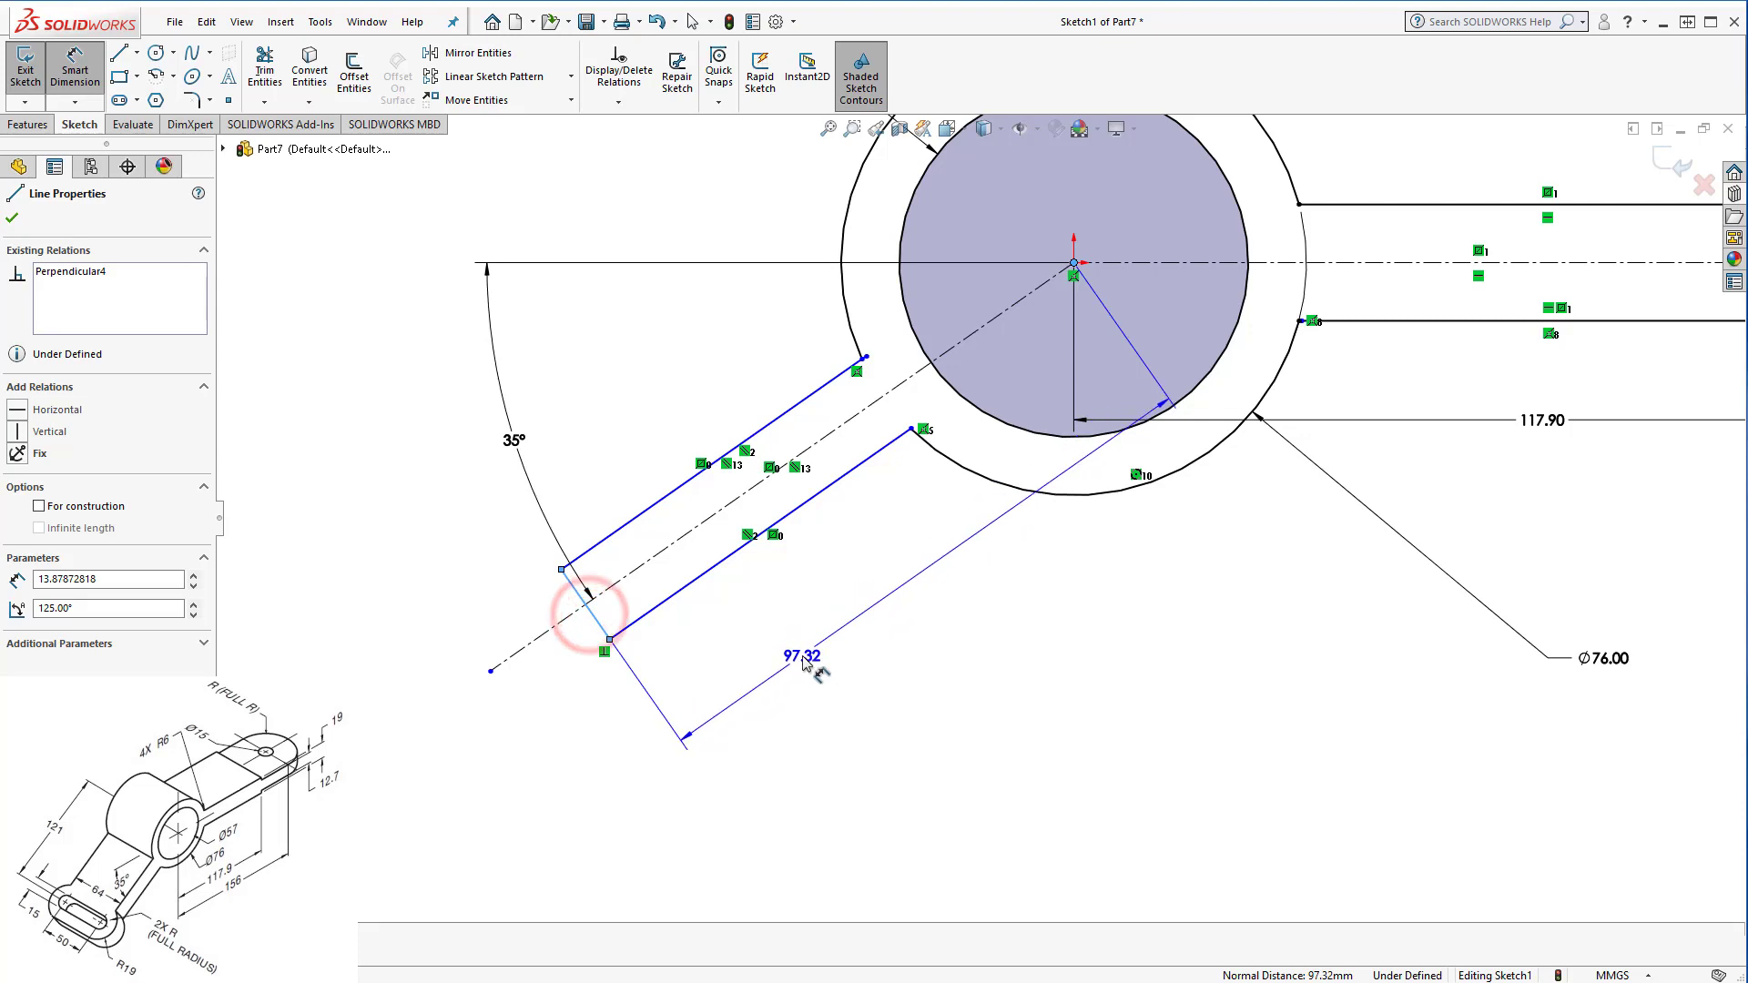
{"action": "left_click", "coordinate": [678, 654]}
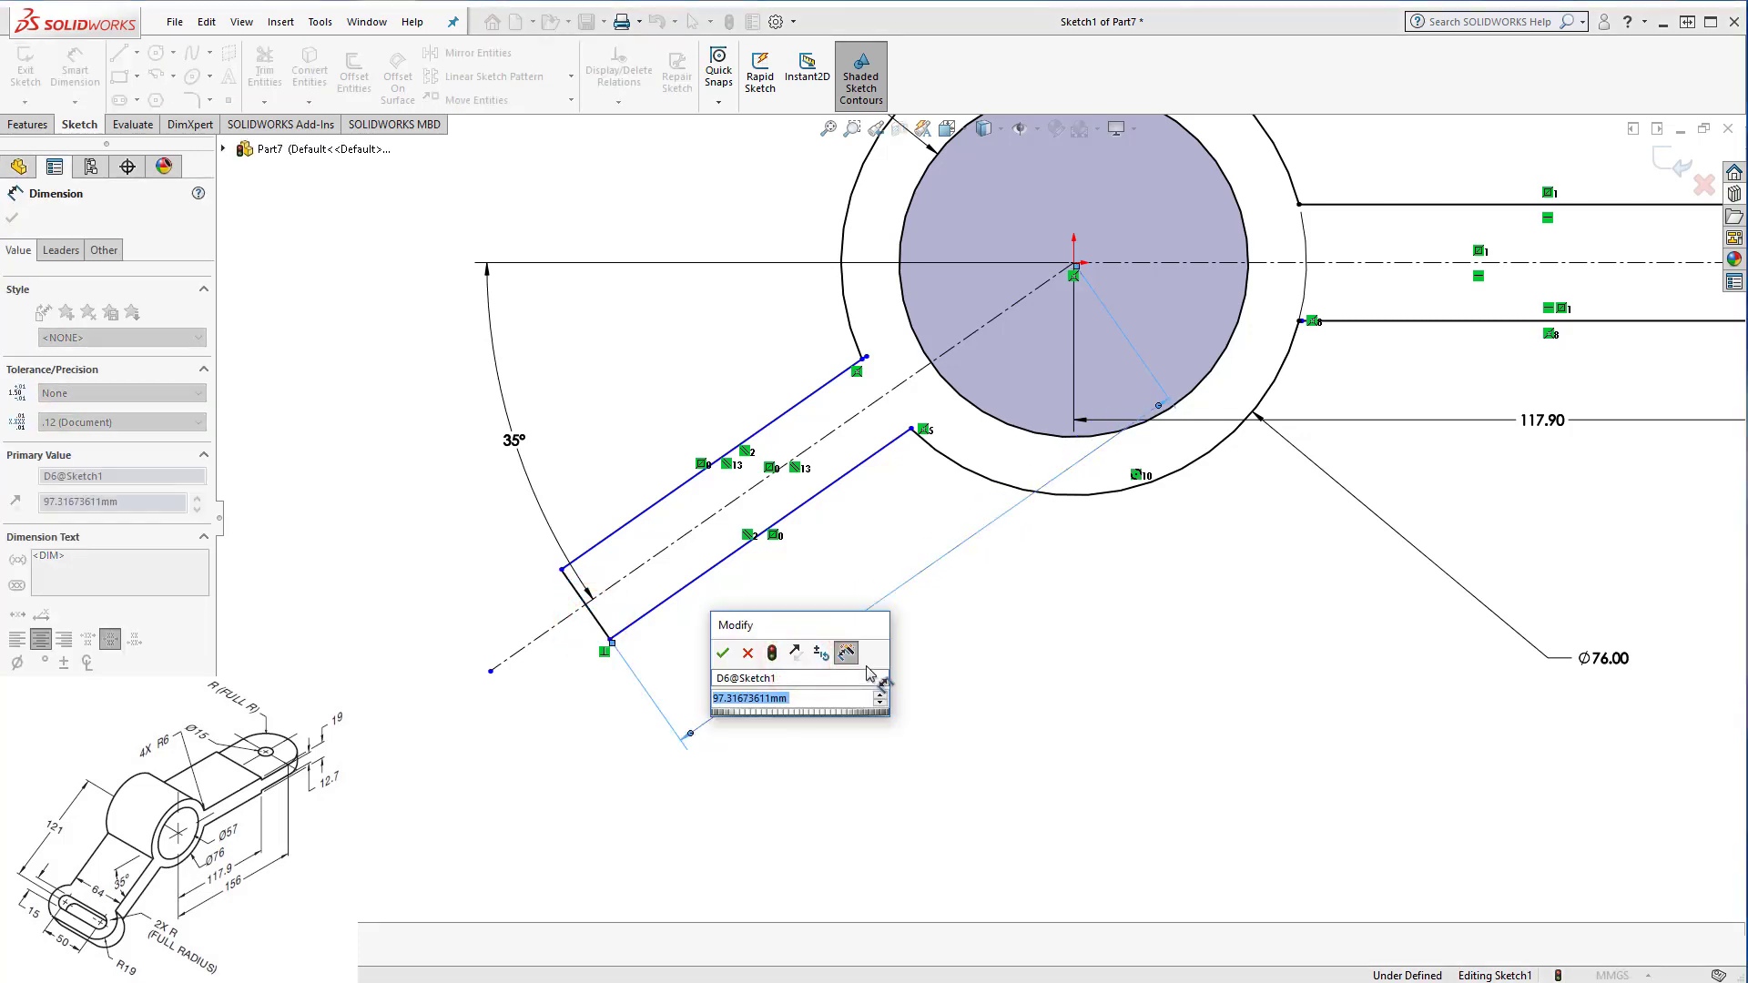
{"action": "type", "text": "121"}
{"action": "key", "text": "Return"}
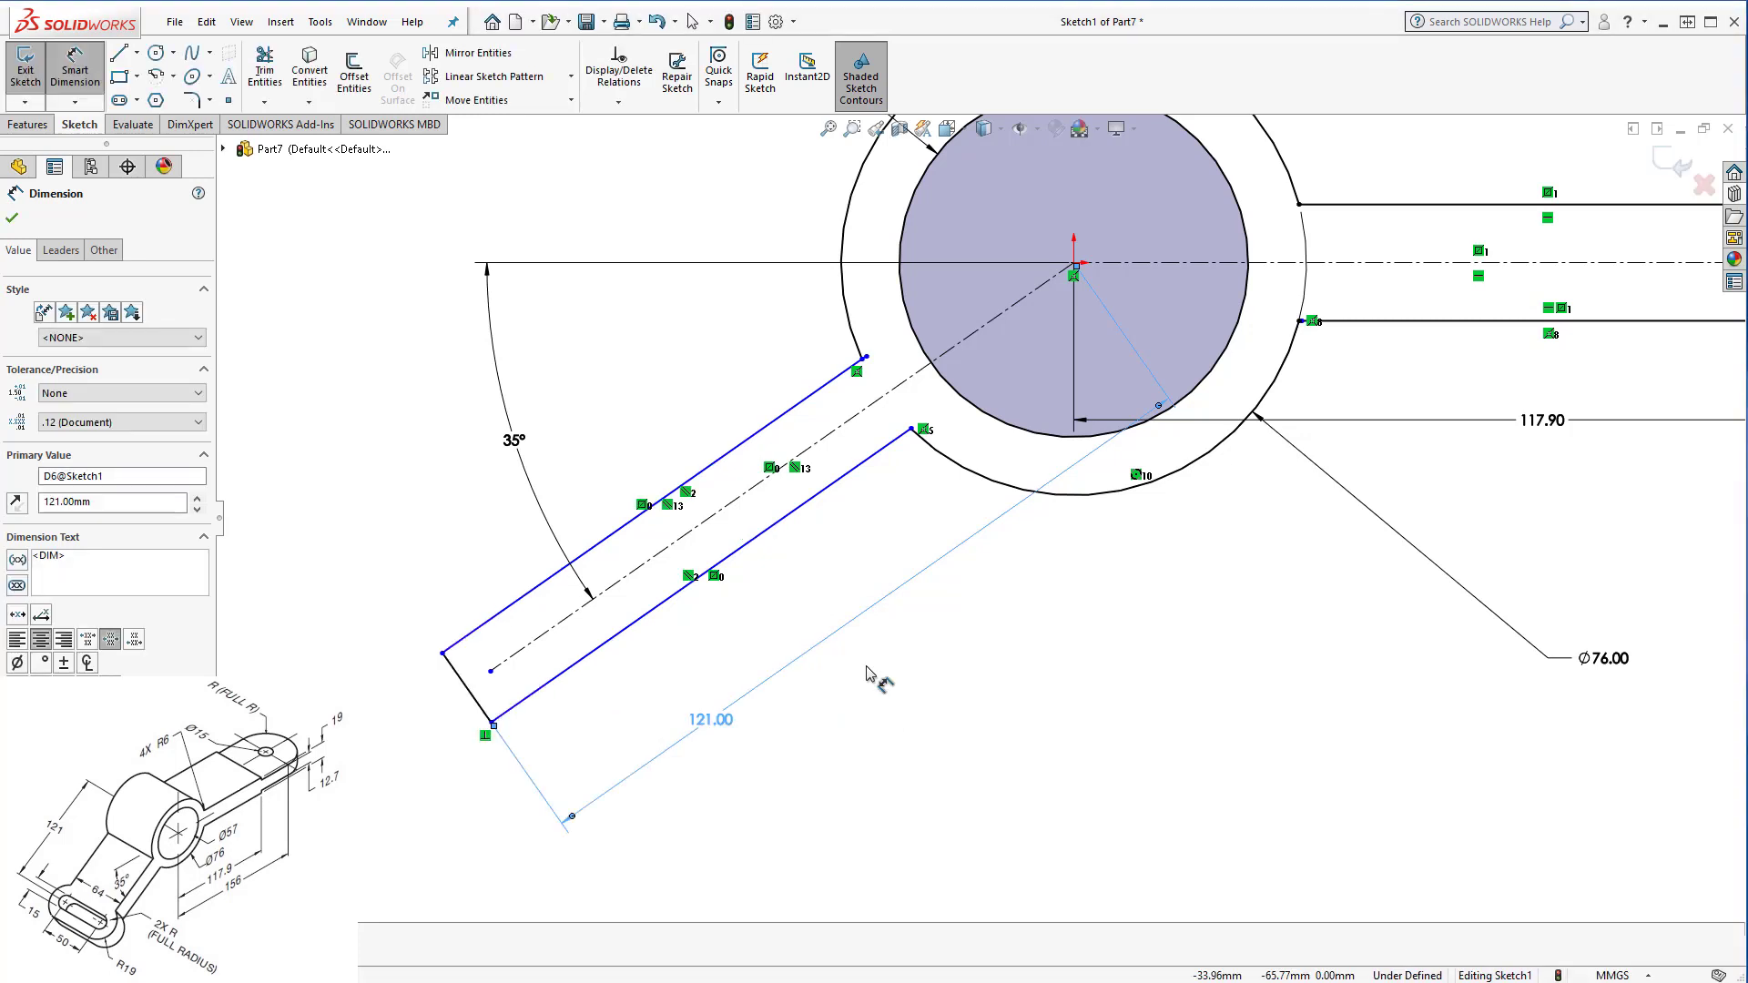
{"action": "key", "text": "Escape"}
Make the angled arm's end 19 mm wide, then fit and orbit the view.
{"action": "scroll", "coordinate": [938, 383], "scroll_direction": "down", "scroll_amount": 1}
{"action": "scroll", "coordinate": [938, 382], "scroll_direction": "up", "scroll_amount": 1}
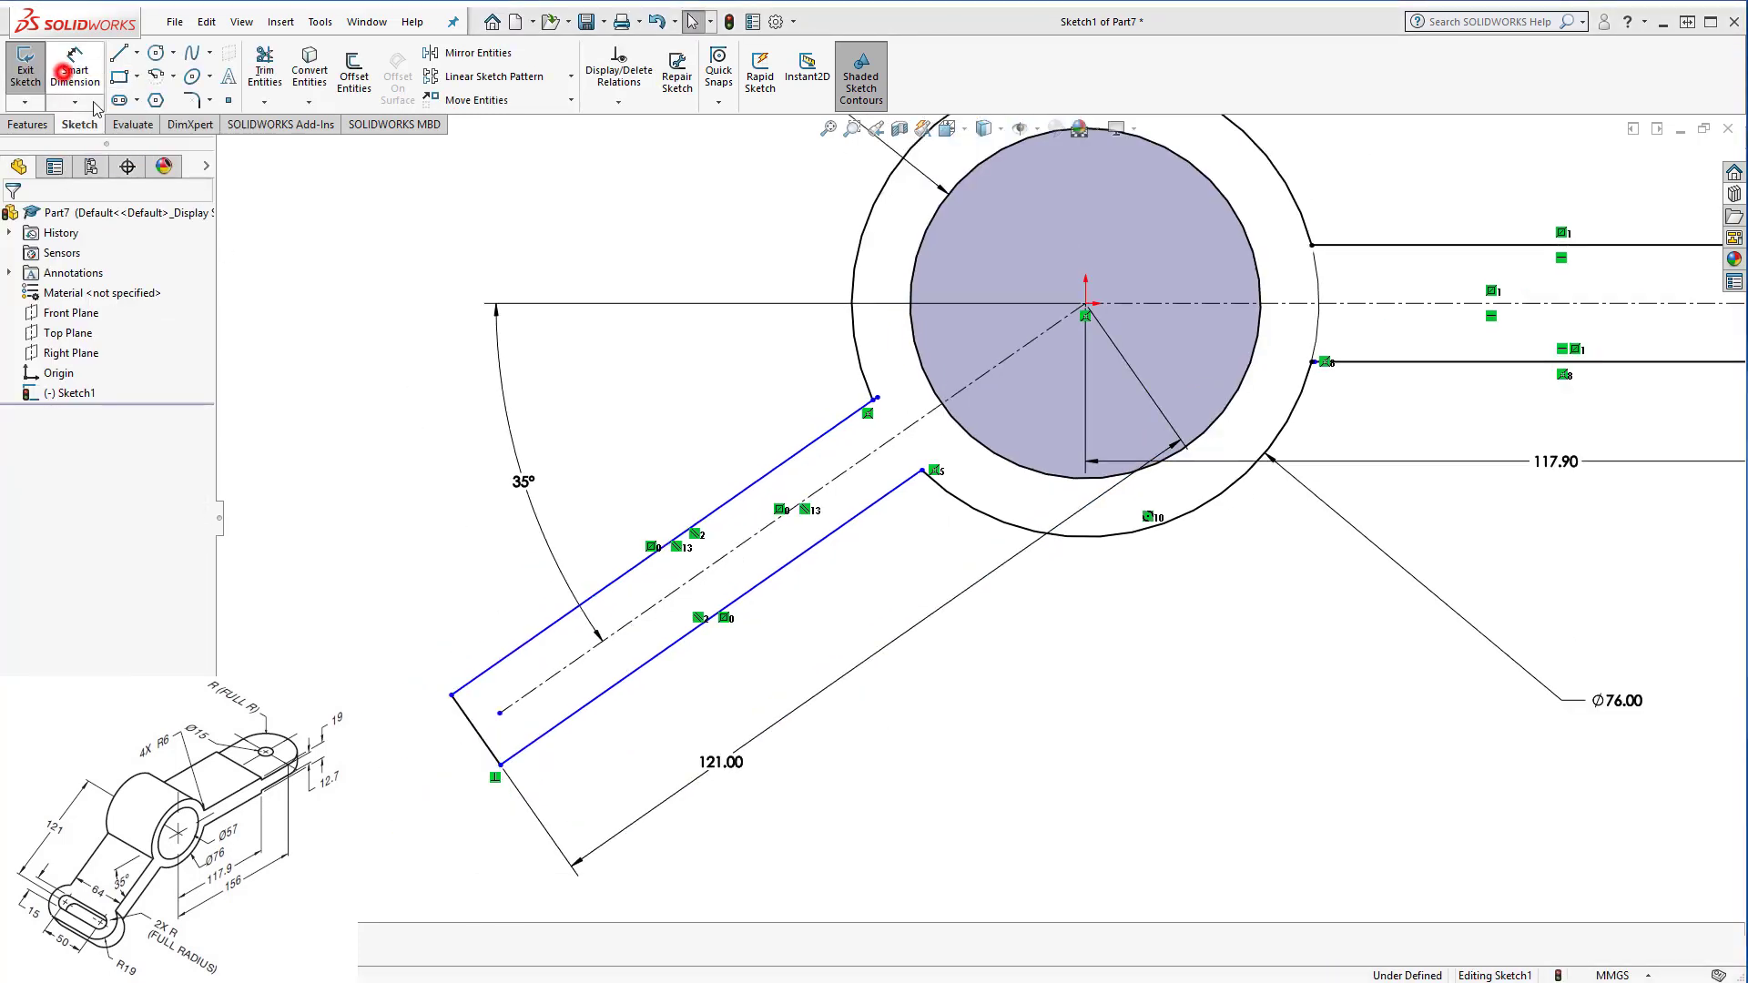
{"action": "left_click", "coordinate": [76, 65]}
{"action": "left_click", "coordinate": [478, 739]}
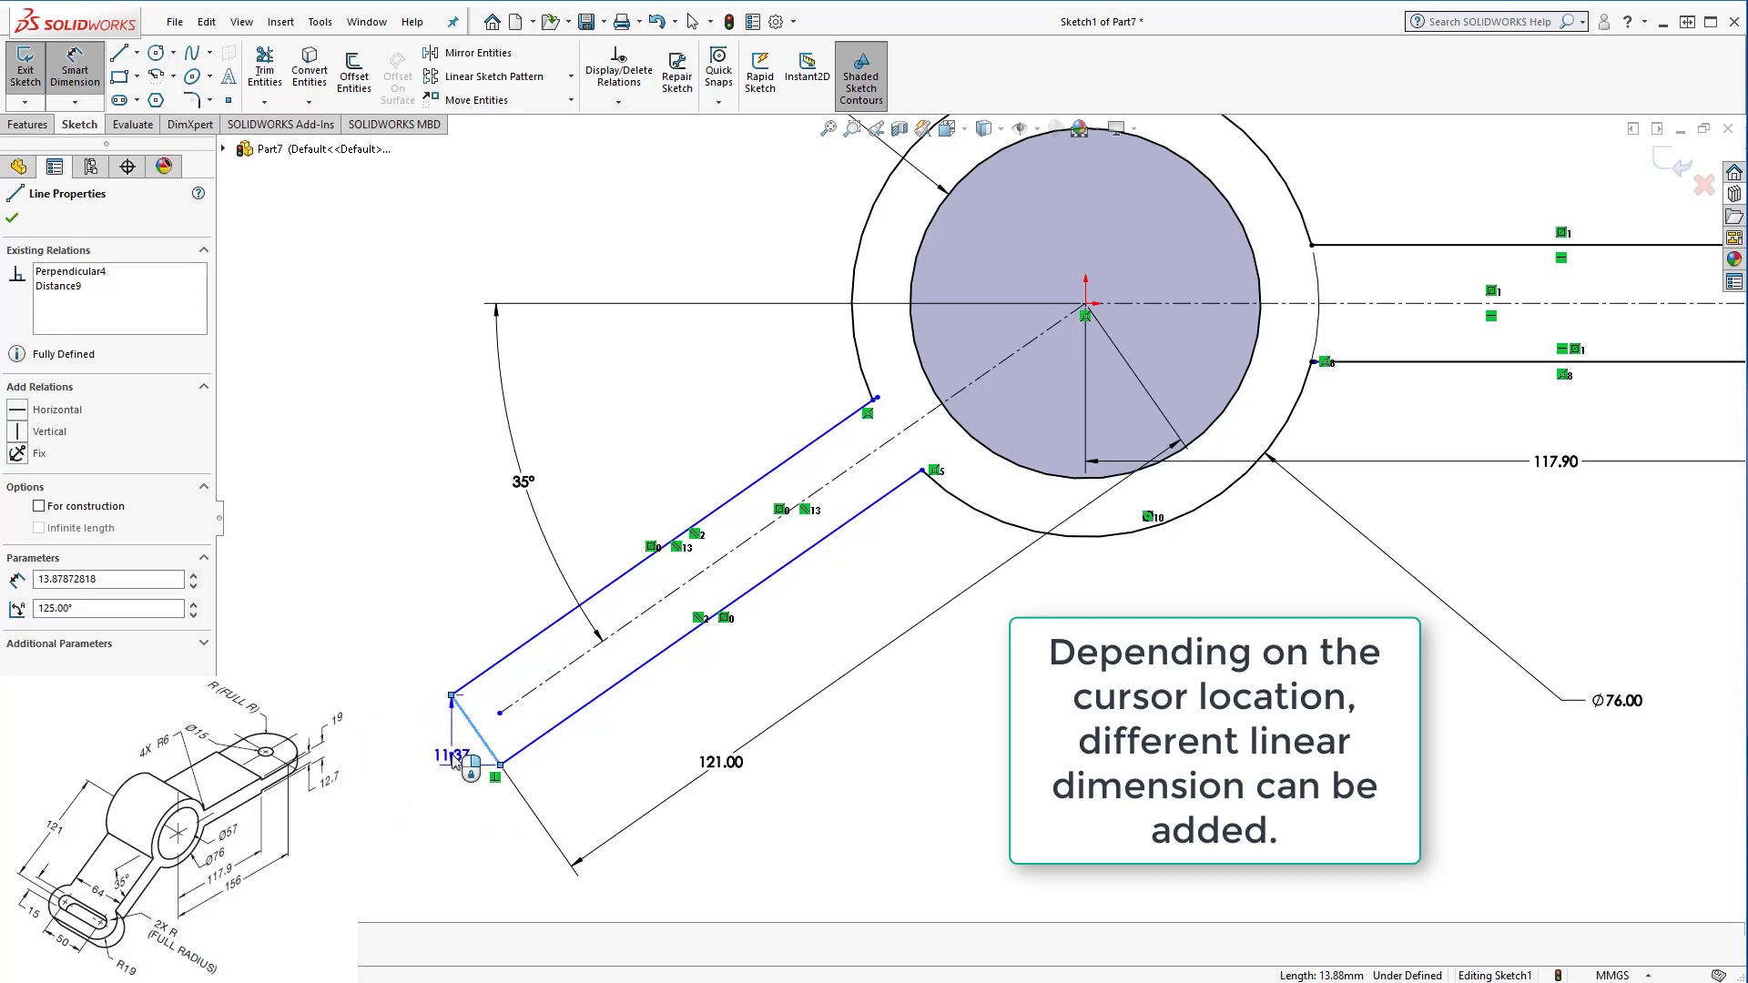
{"action": "left_click", "coordinate": [455, 754]}
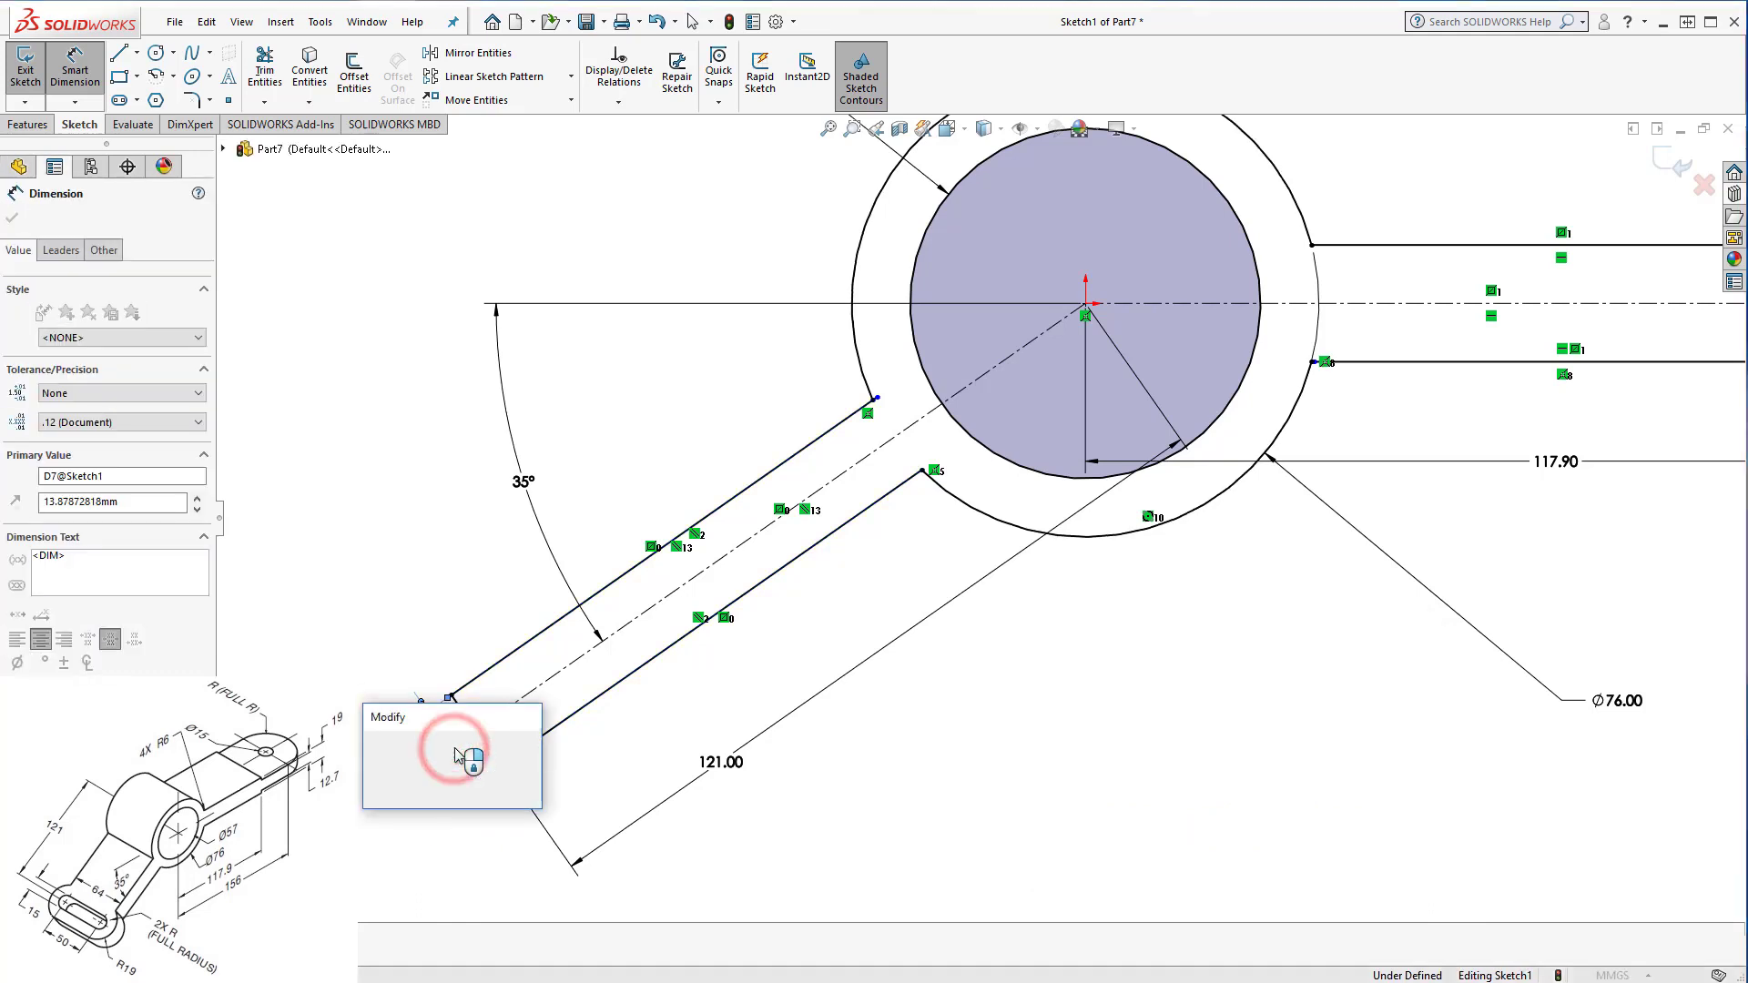
{"action": "type", "text": "1"}
{"action": "type", "text": "19"}
{"action": "key", "text": "Return"}
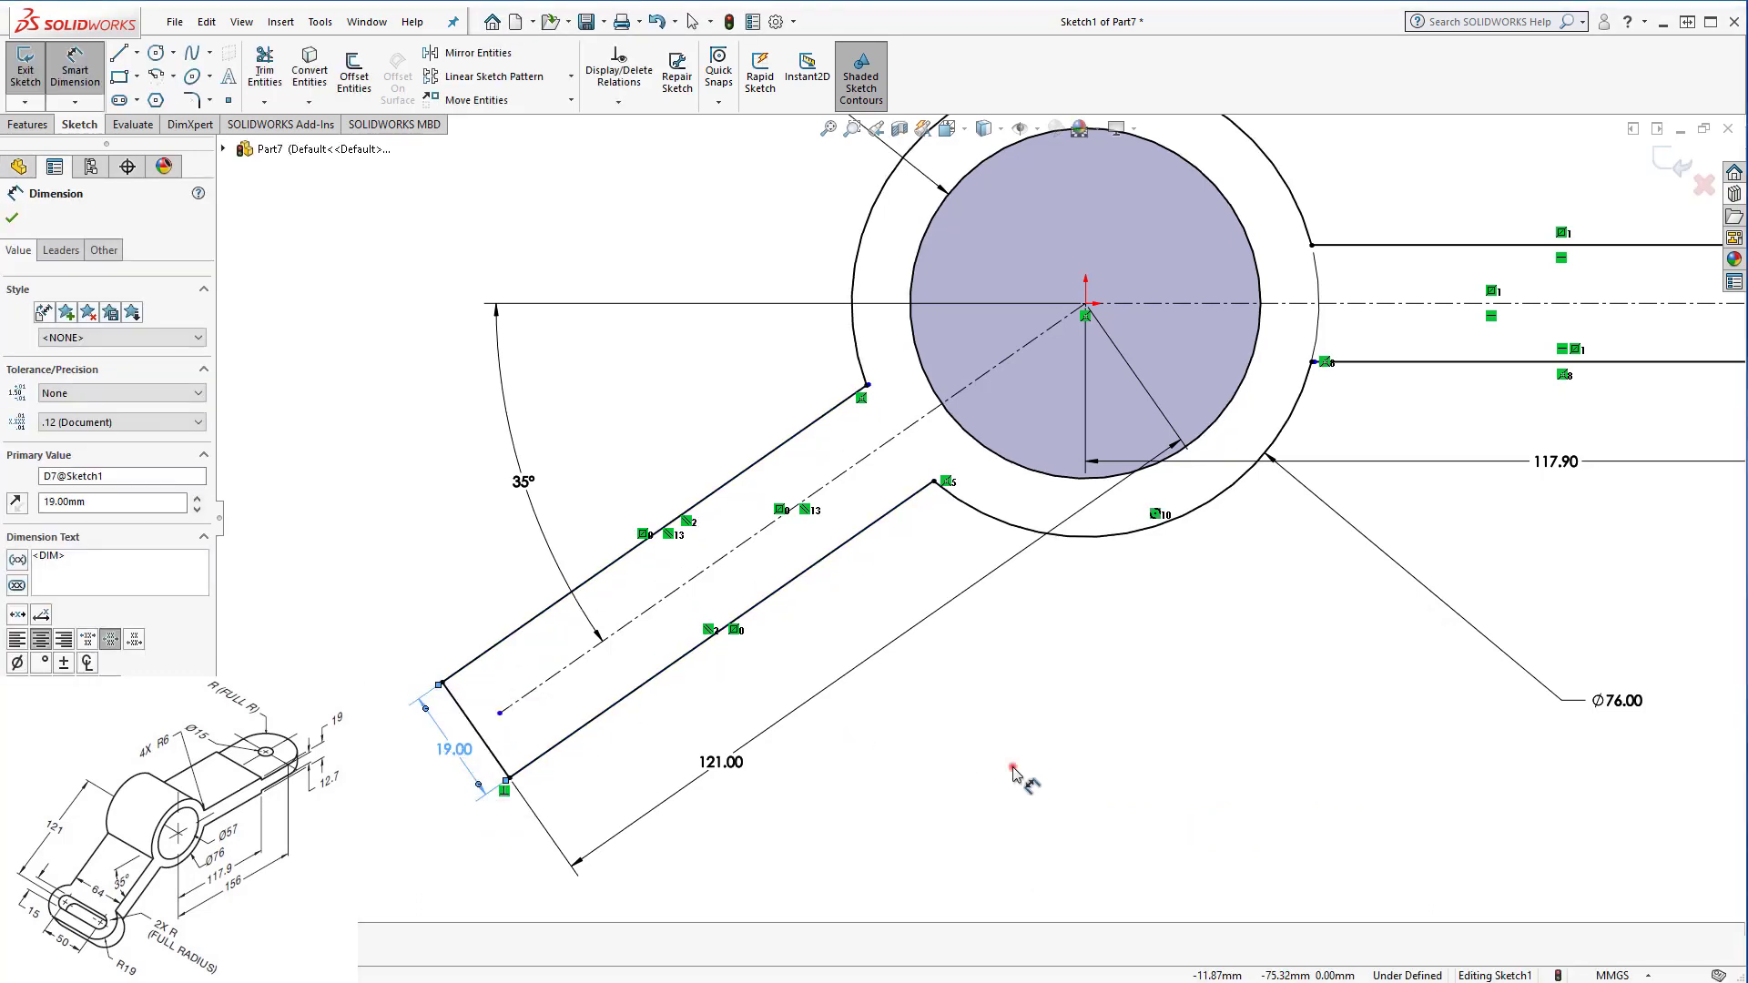
{"action": "left_click", "coordinate": [1012, 767]}
{"action": "key", "text": "f"}
{"action": "middle_click_drag", "start_coordinate": [1061, 655], "coordinate": [1165, 772]}
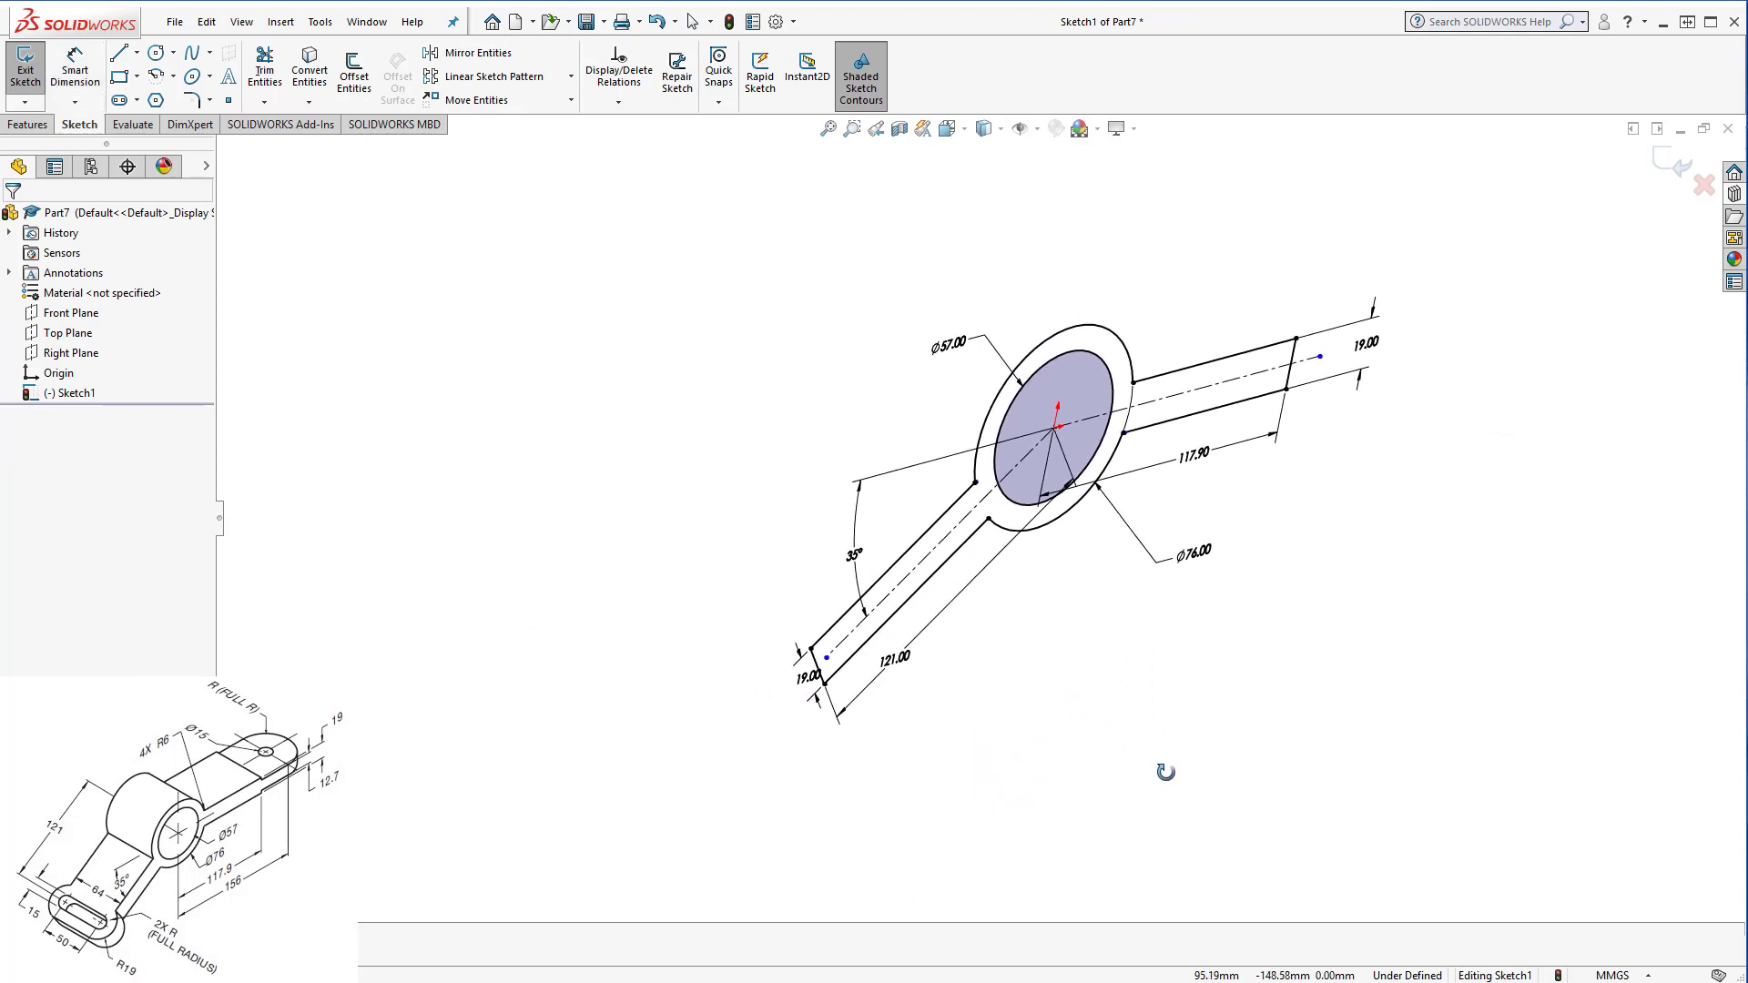
{"action": "right_click_drag", "start_coordinate": [1165, 772], "coordinate": [1300, 637]}
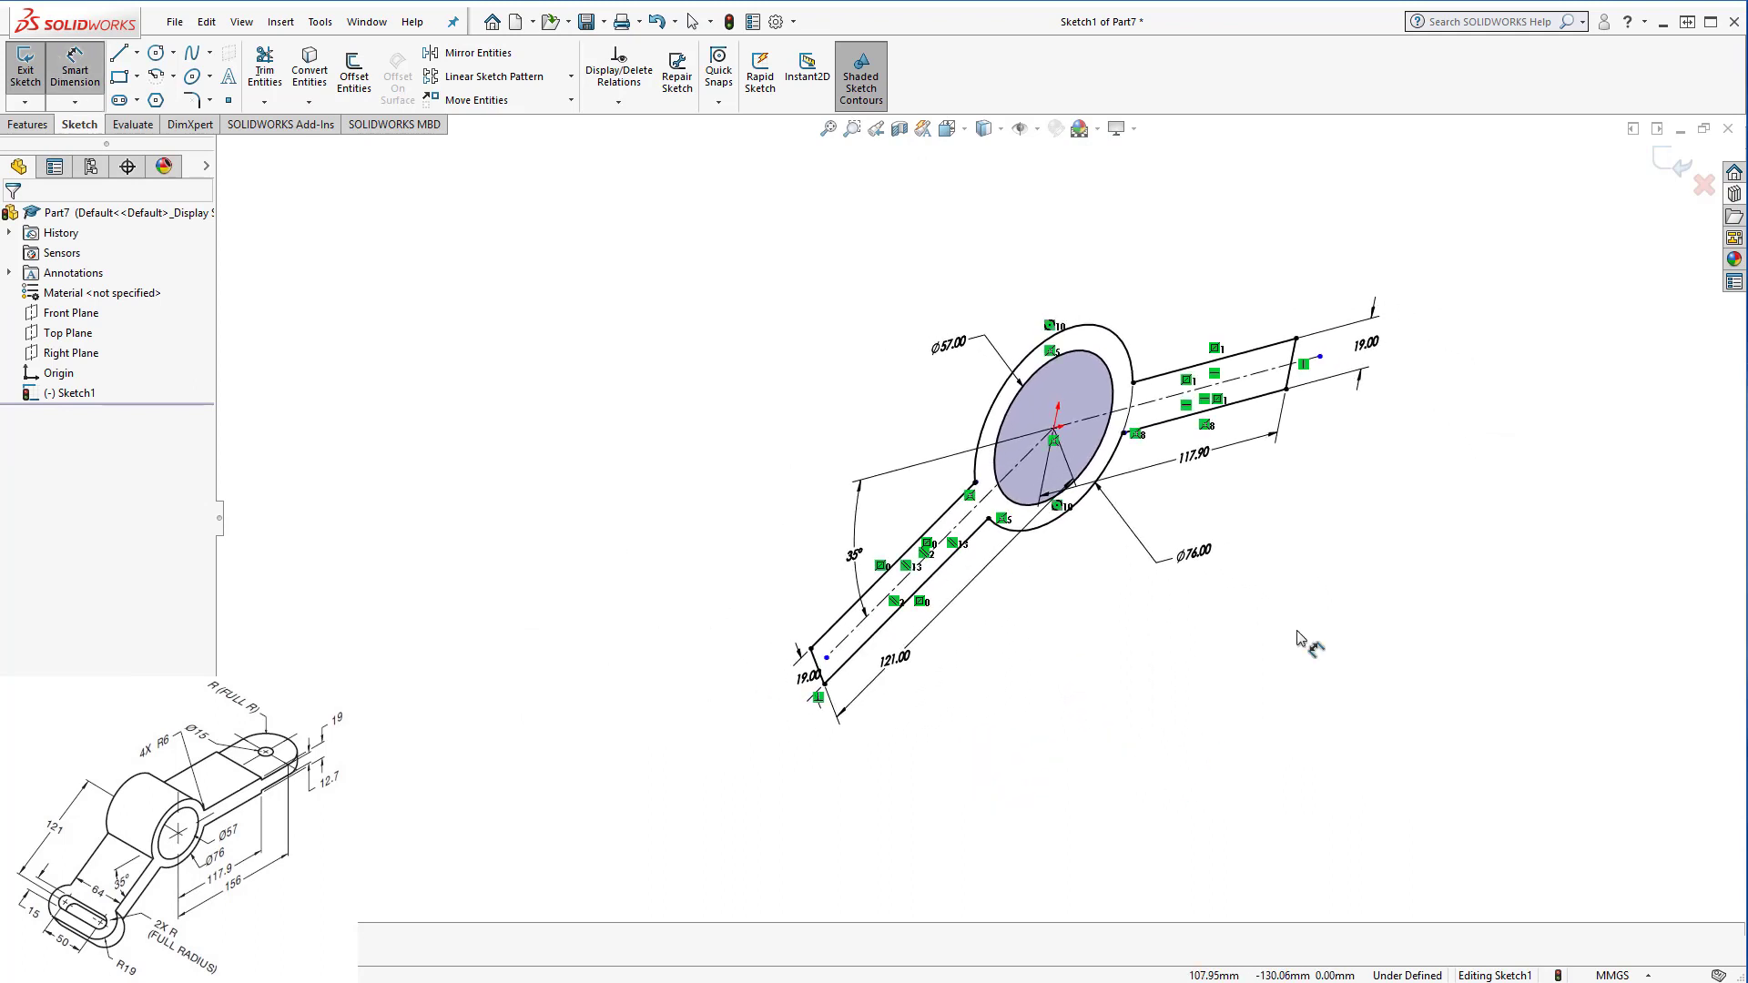
{"action": "left_click", "coordinate": [1659, 159]}
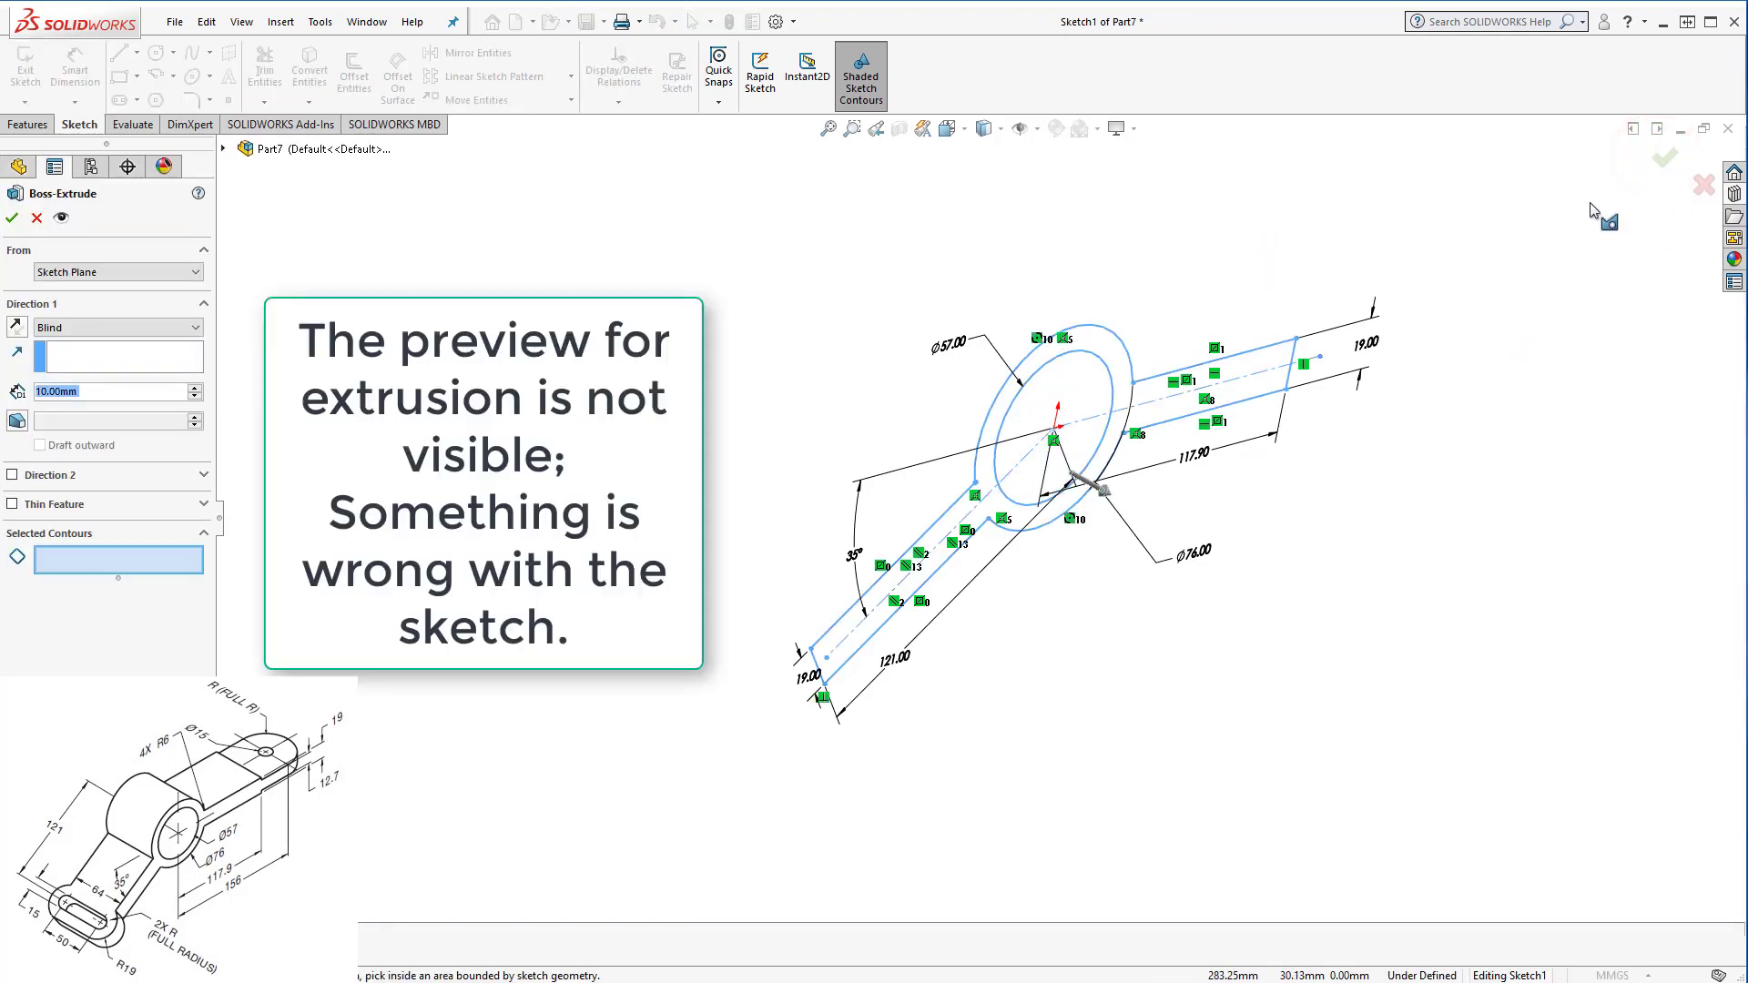
{"action": "scroll", "coordinate": [951, 521], "scroll_direction": "down", "scroll_amount": 3}
{"action": "scroll", "coordinate": [952, 521], "scroll_direction": "down", "scroll_amount": 3}
{"action": "scroll", "coordinate": [960, 519], "scroll_direction": "down", "scroll_amount": 3}
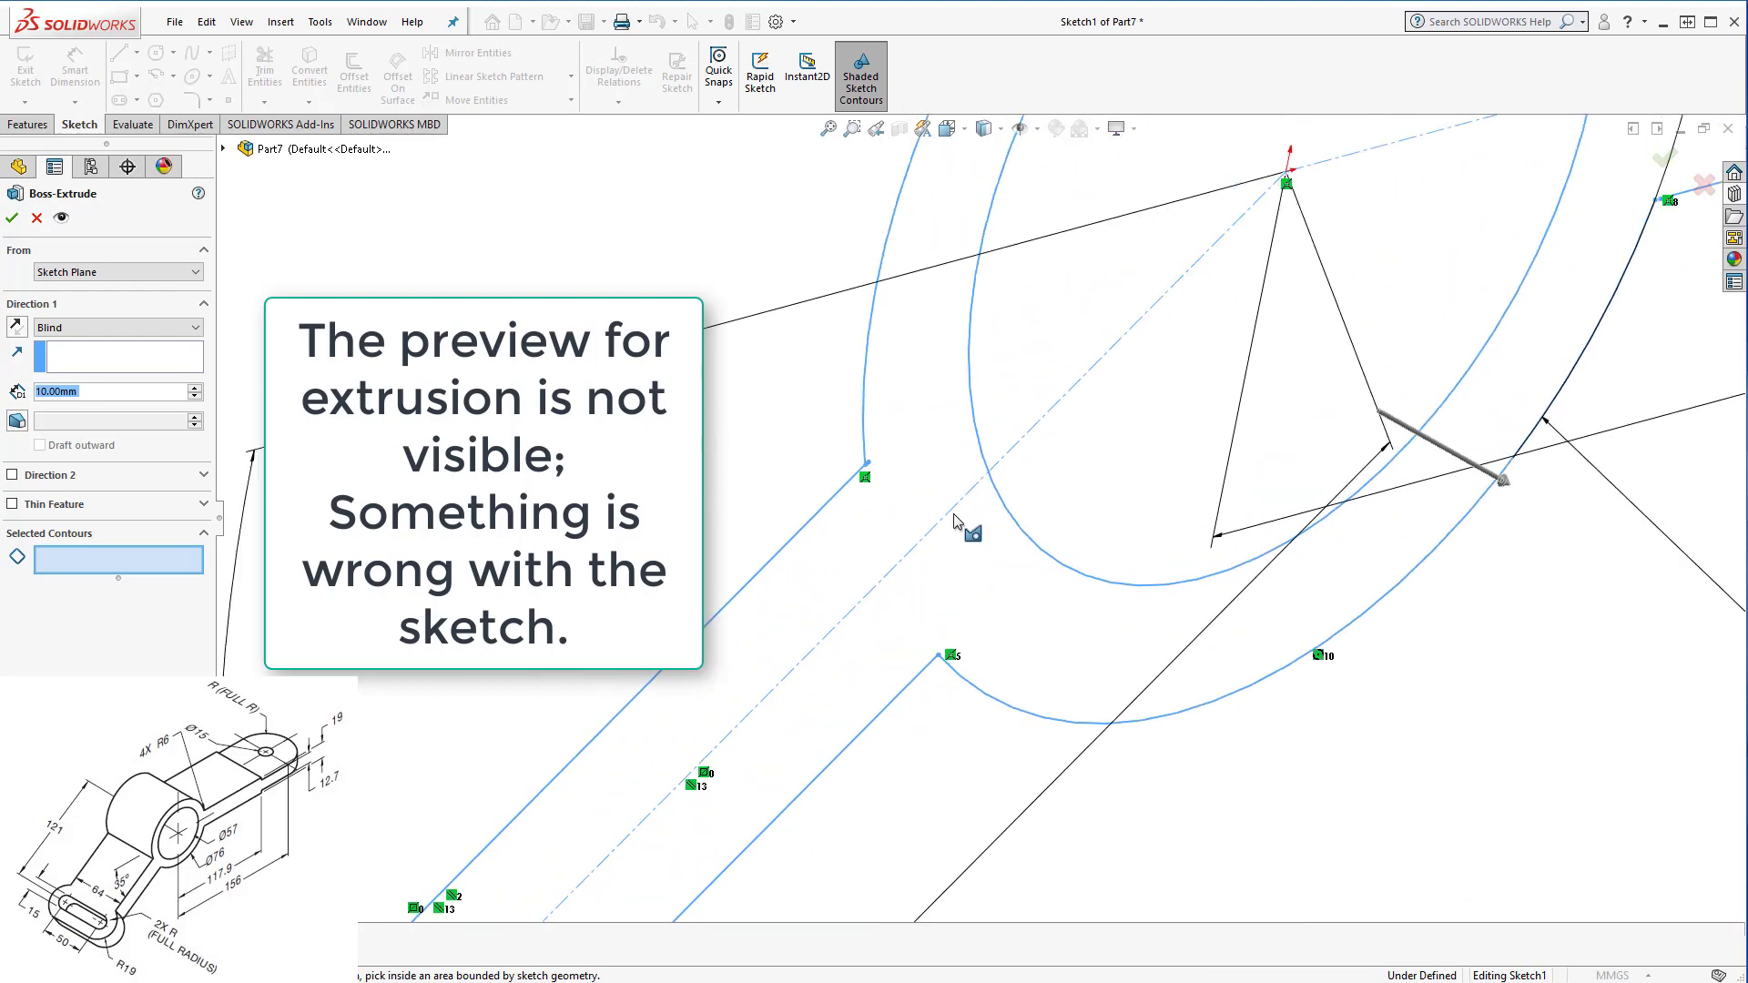
{"action": "scroll", "coordinate": [963, 519], "scroll_direction": "down", "scroll_amount": 2}
{"action": "left_click", "coordinate": [1704, 185]}
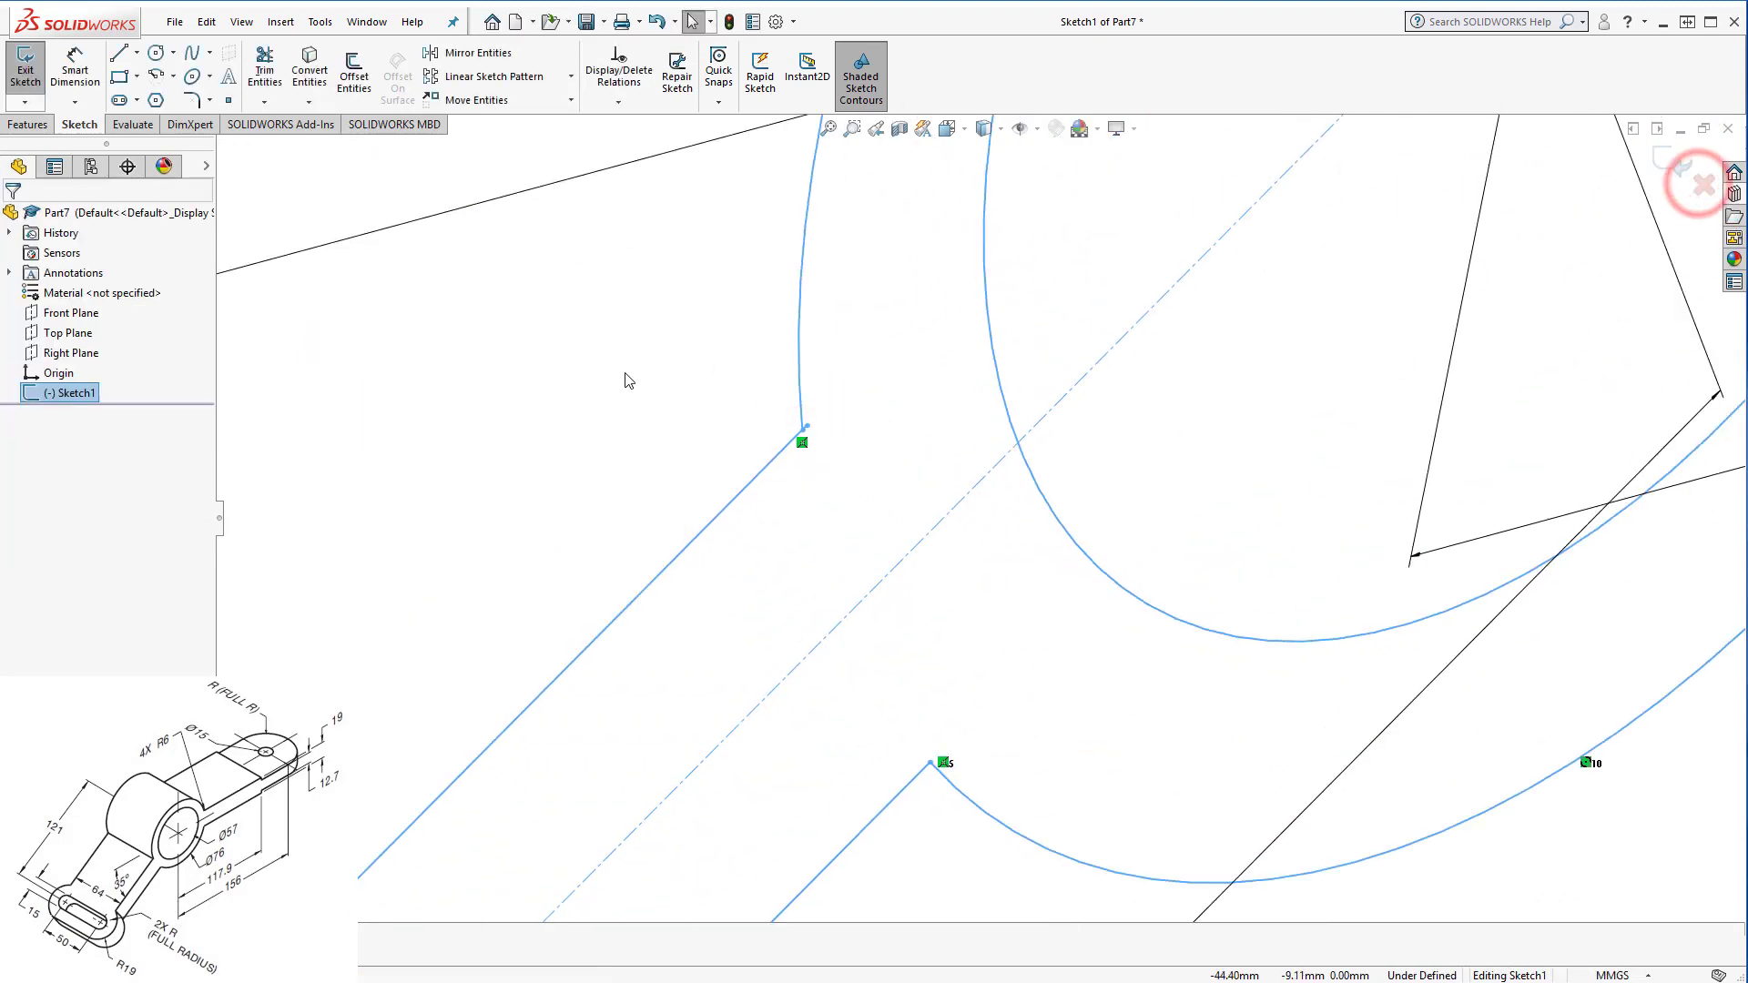
{"action": "left_click", "coordinate": [621, 372]}
{"action": "left_click", "coordinate": [60, 392]}
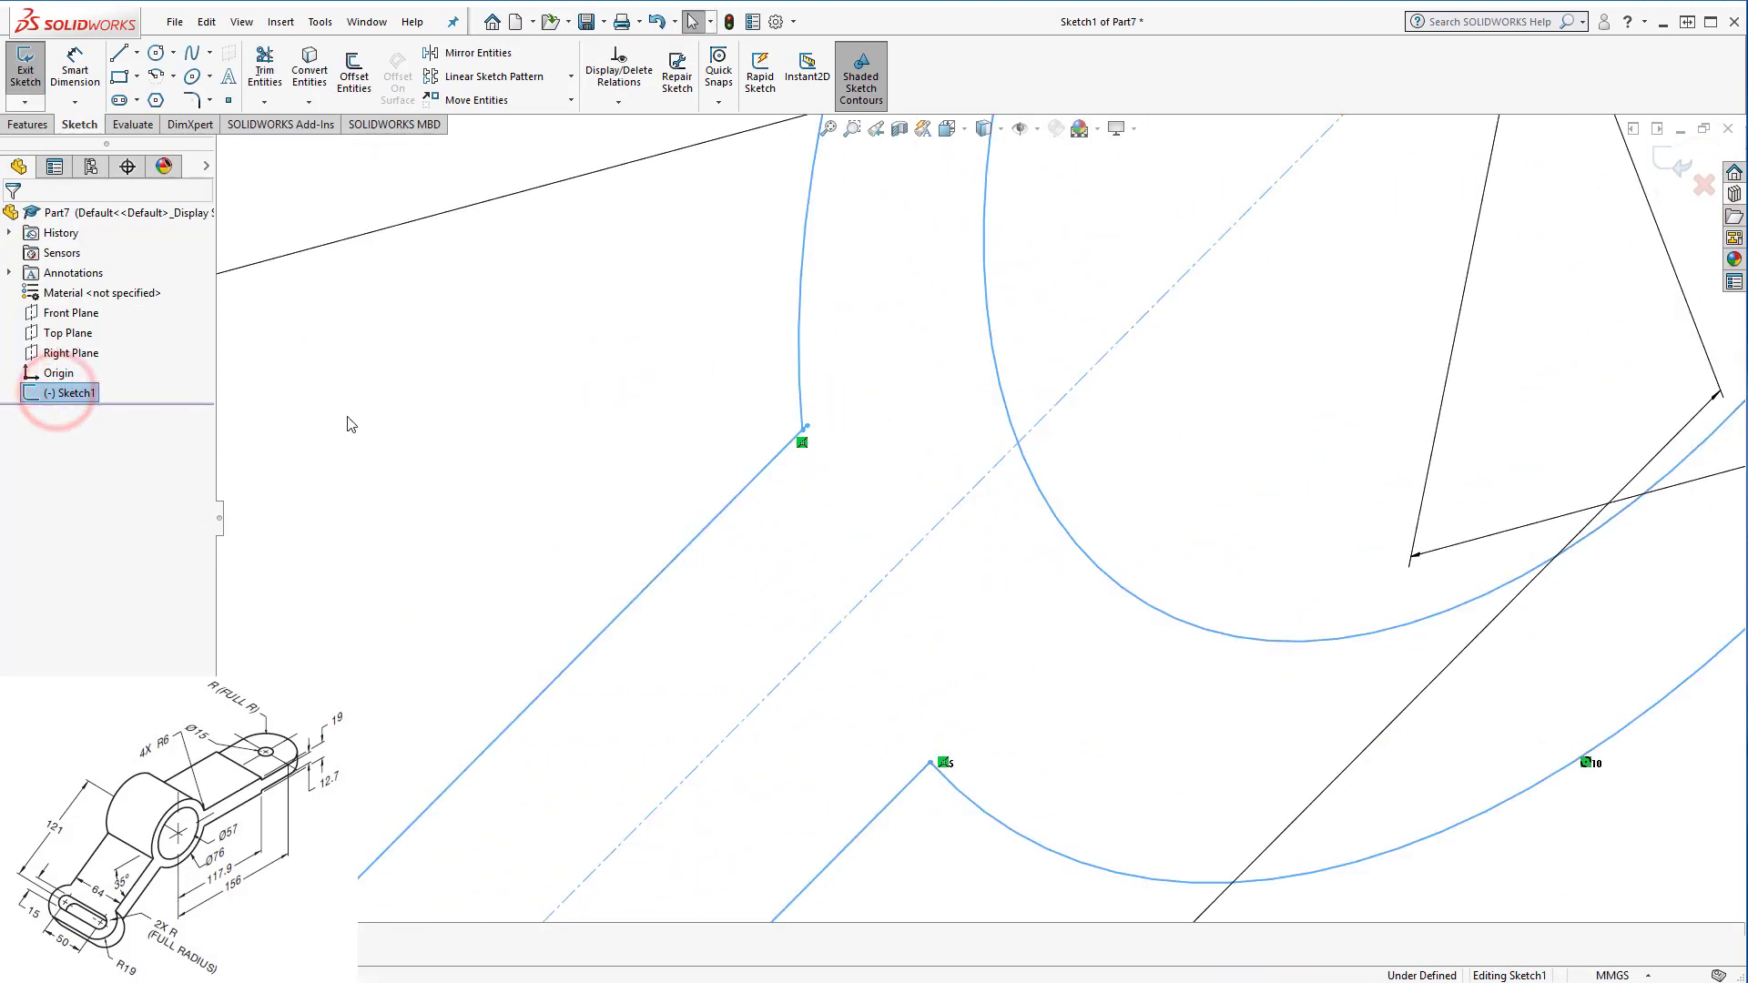
Drag the loose corner point and line endpoint together to close the outline gaps.
{"action": "left_click", "coordinate": [453, 417]}
{"action": "scroll", "coordinate": [788, 446], "scroll_direction": "down", "scroll_amount": 3}
{"action": "scroll", "coordinate": [778, 456], "scroll_direction": "down", "scroll_amount": 2}
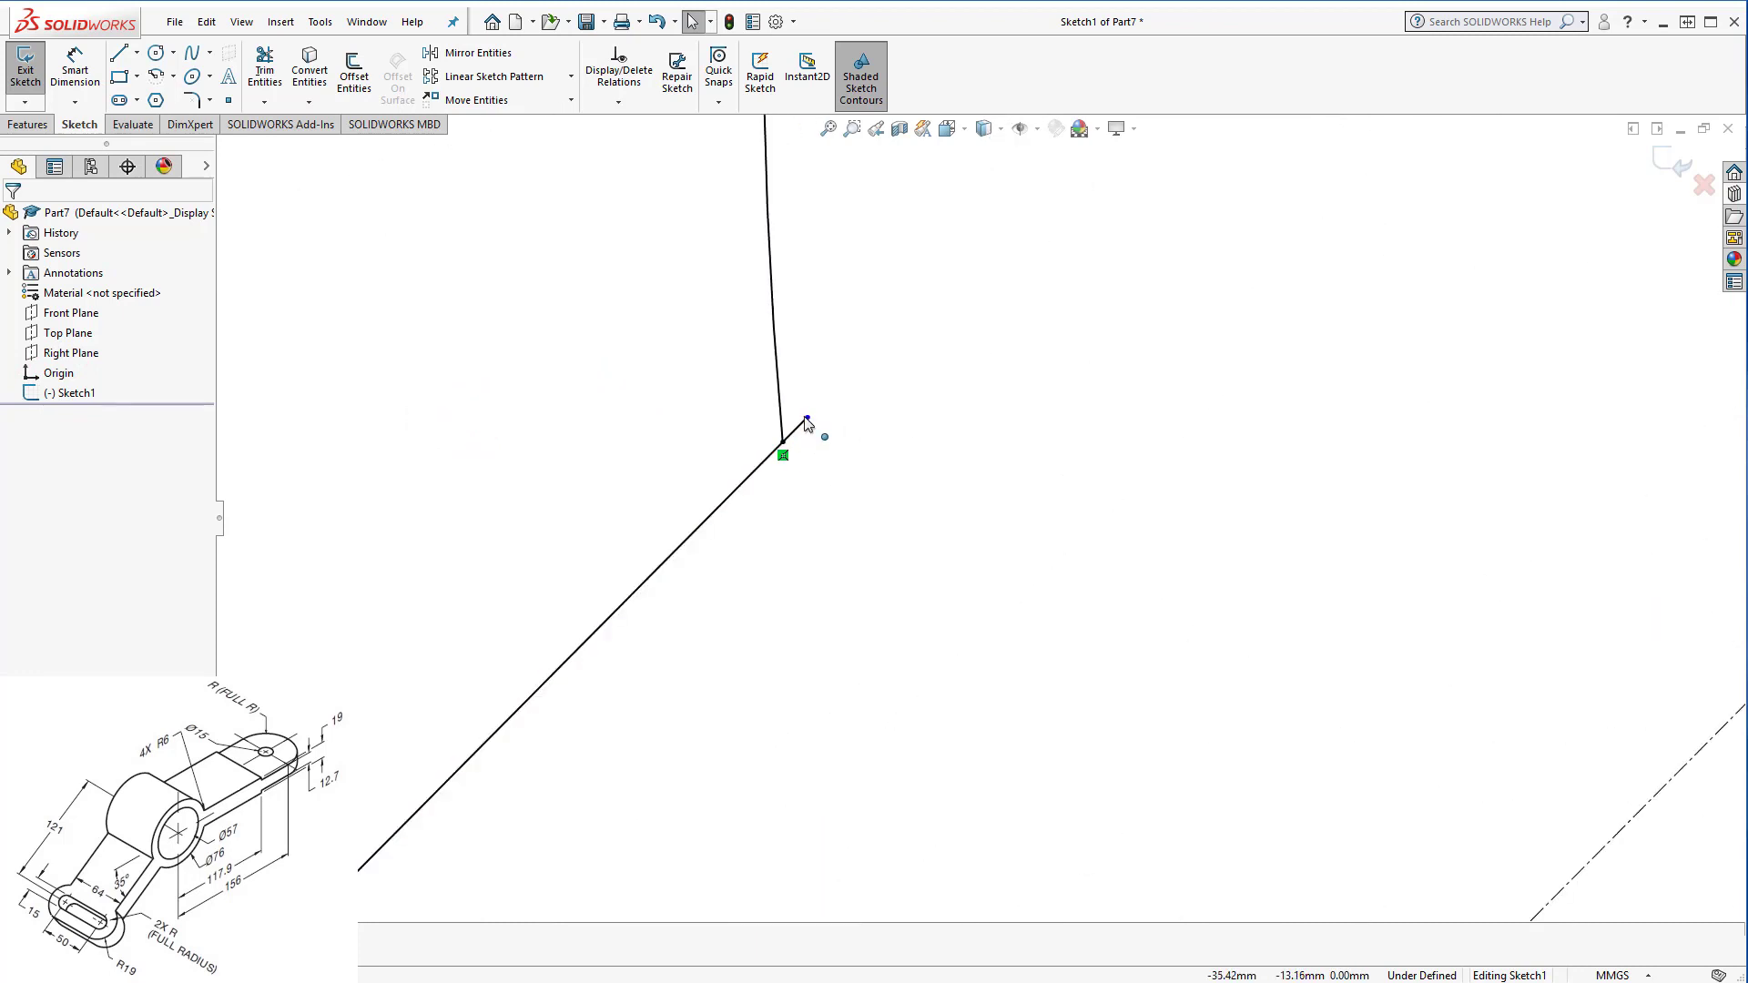
{"action": "left_click_drag", "start_coordinate": [807, 417], "coordinate": [862, 518]}
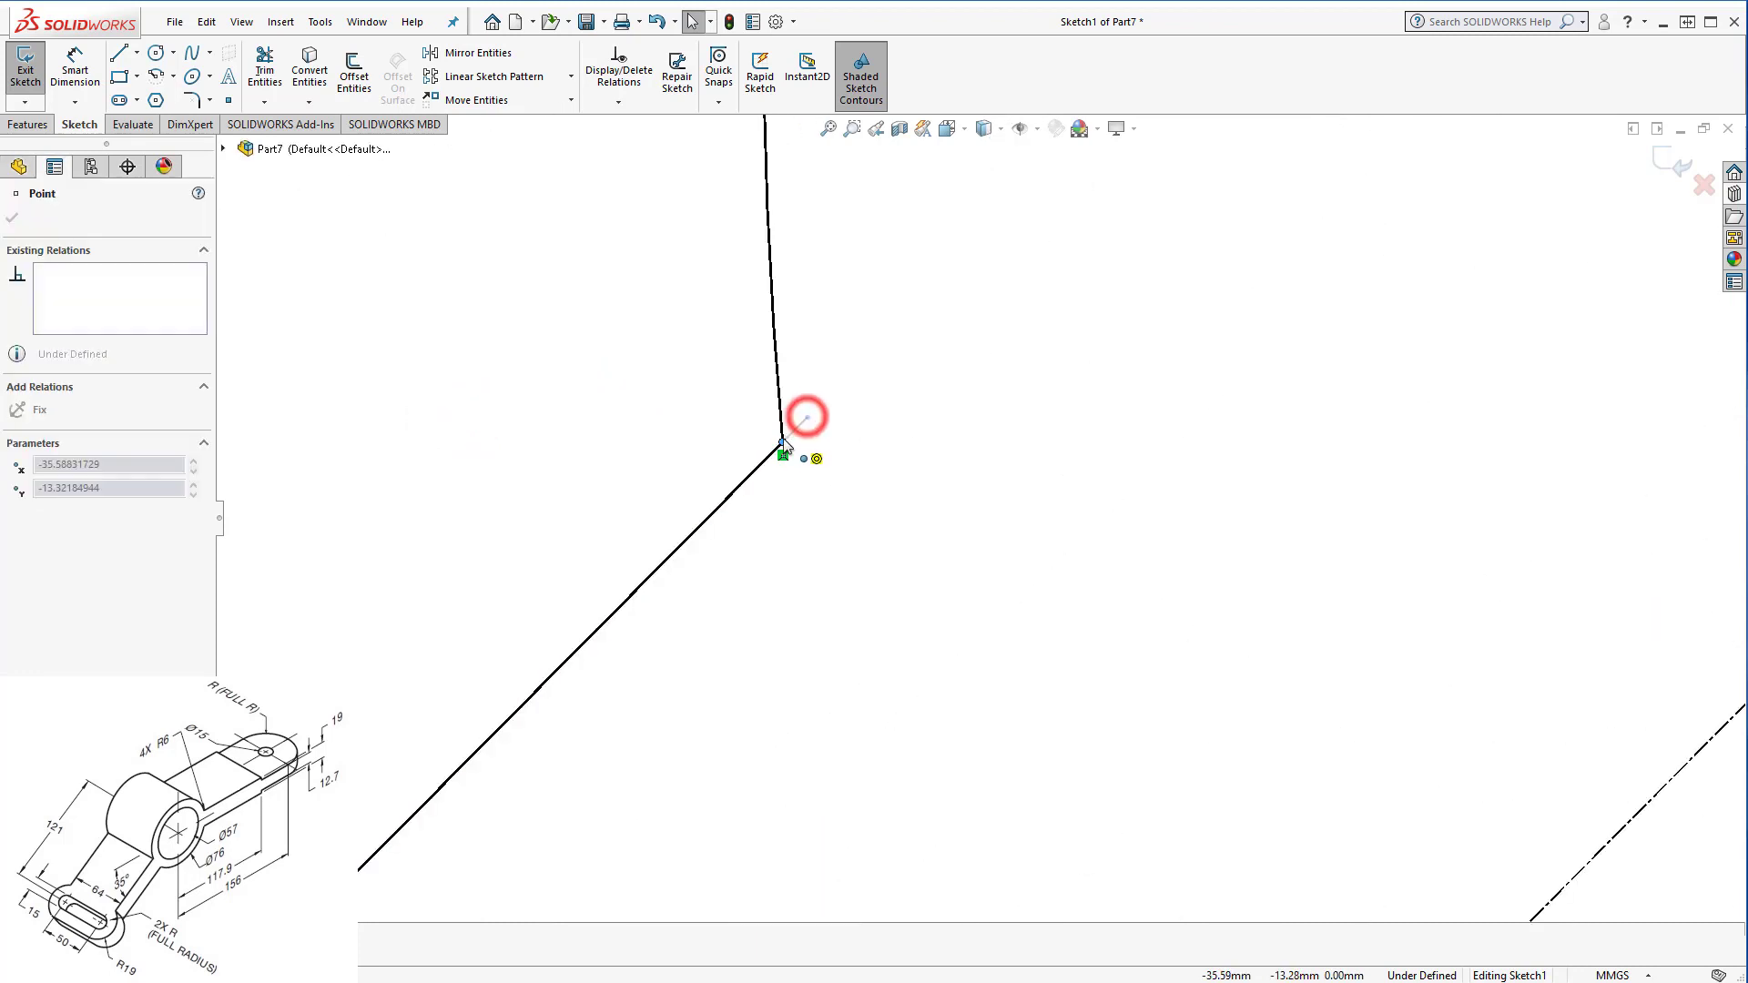
{"action": "left_click", "coordinate": [860, 515]}
{"action": "scroll", "coordinate": [872, 507], "scroll_direction": "up", "scroll_amount": 3}
{"action": "scroll", "coordinate": [910, 508], "scroll_direction": "up", "scroll_amount": 2}
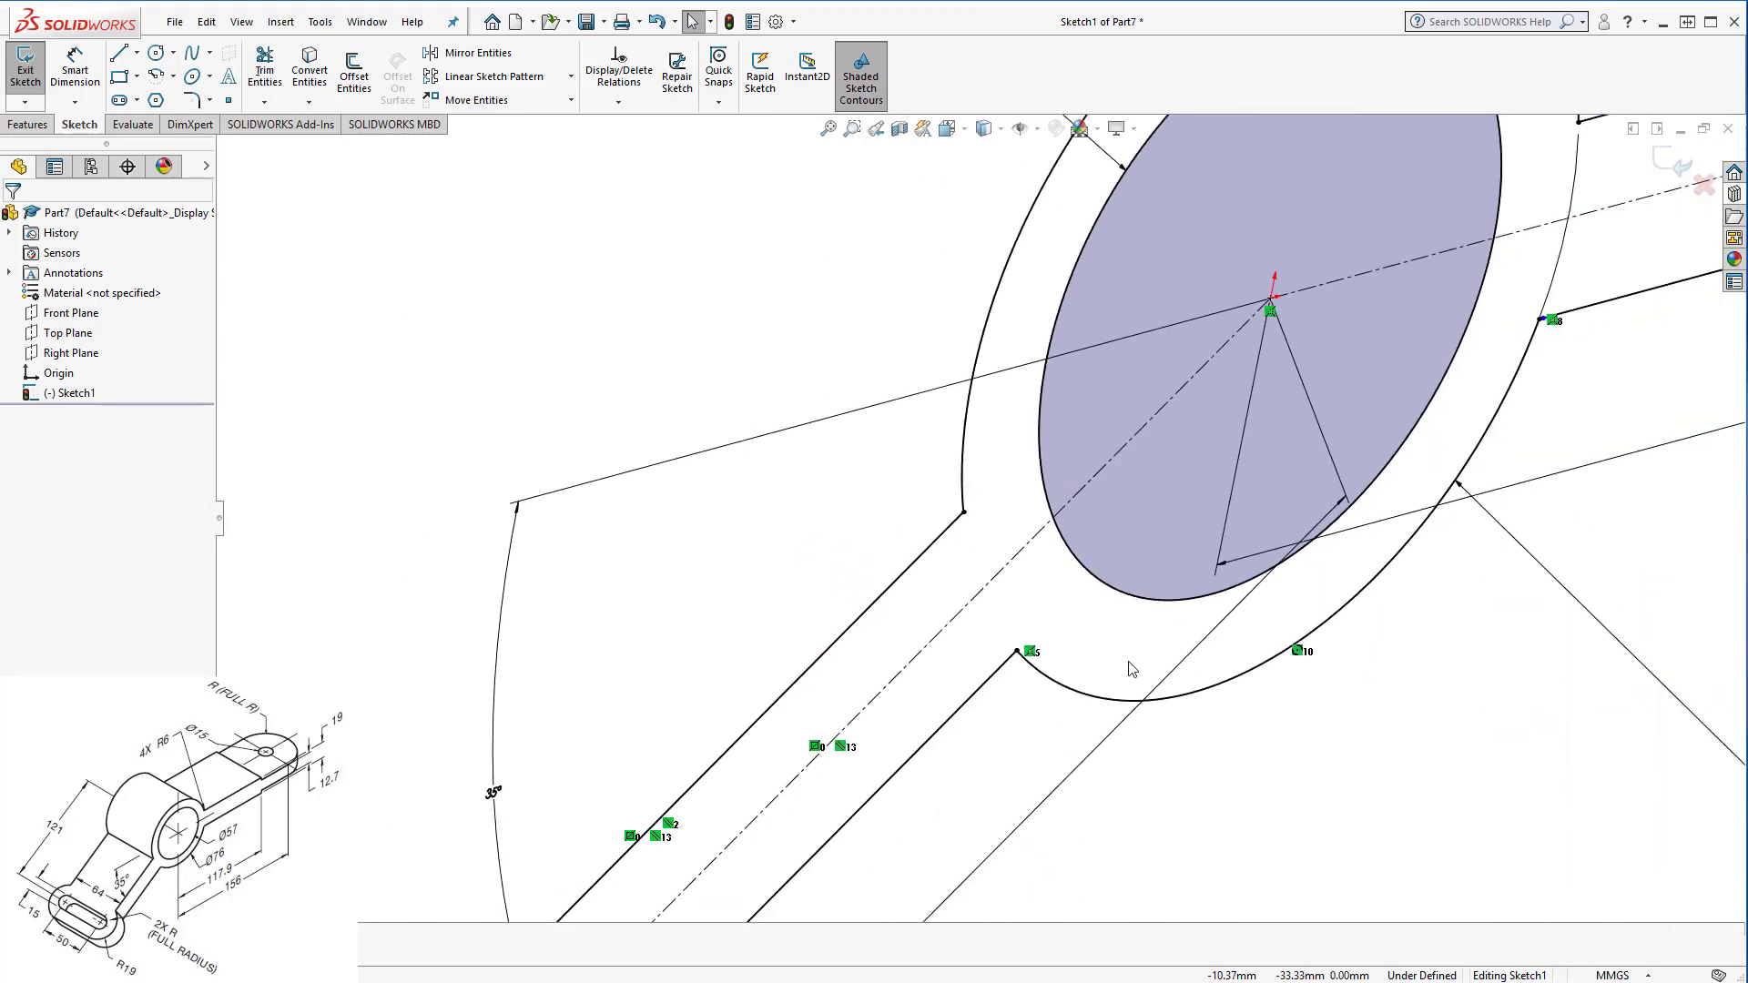
{"action": "scroll", "coordinate": [1132, 670], "scroll_direction": "up", "scroll_amount": 3}
{"action": "scroll", "coordinate": [1322, 369], "scroll_direction": "down", "scroll_amount": 1}
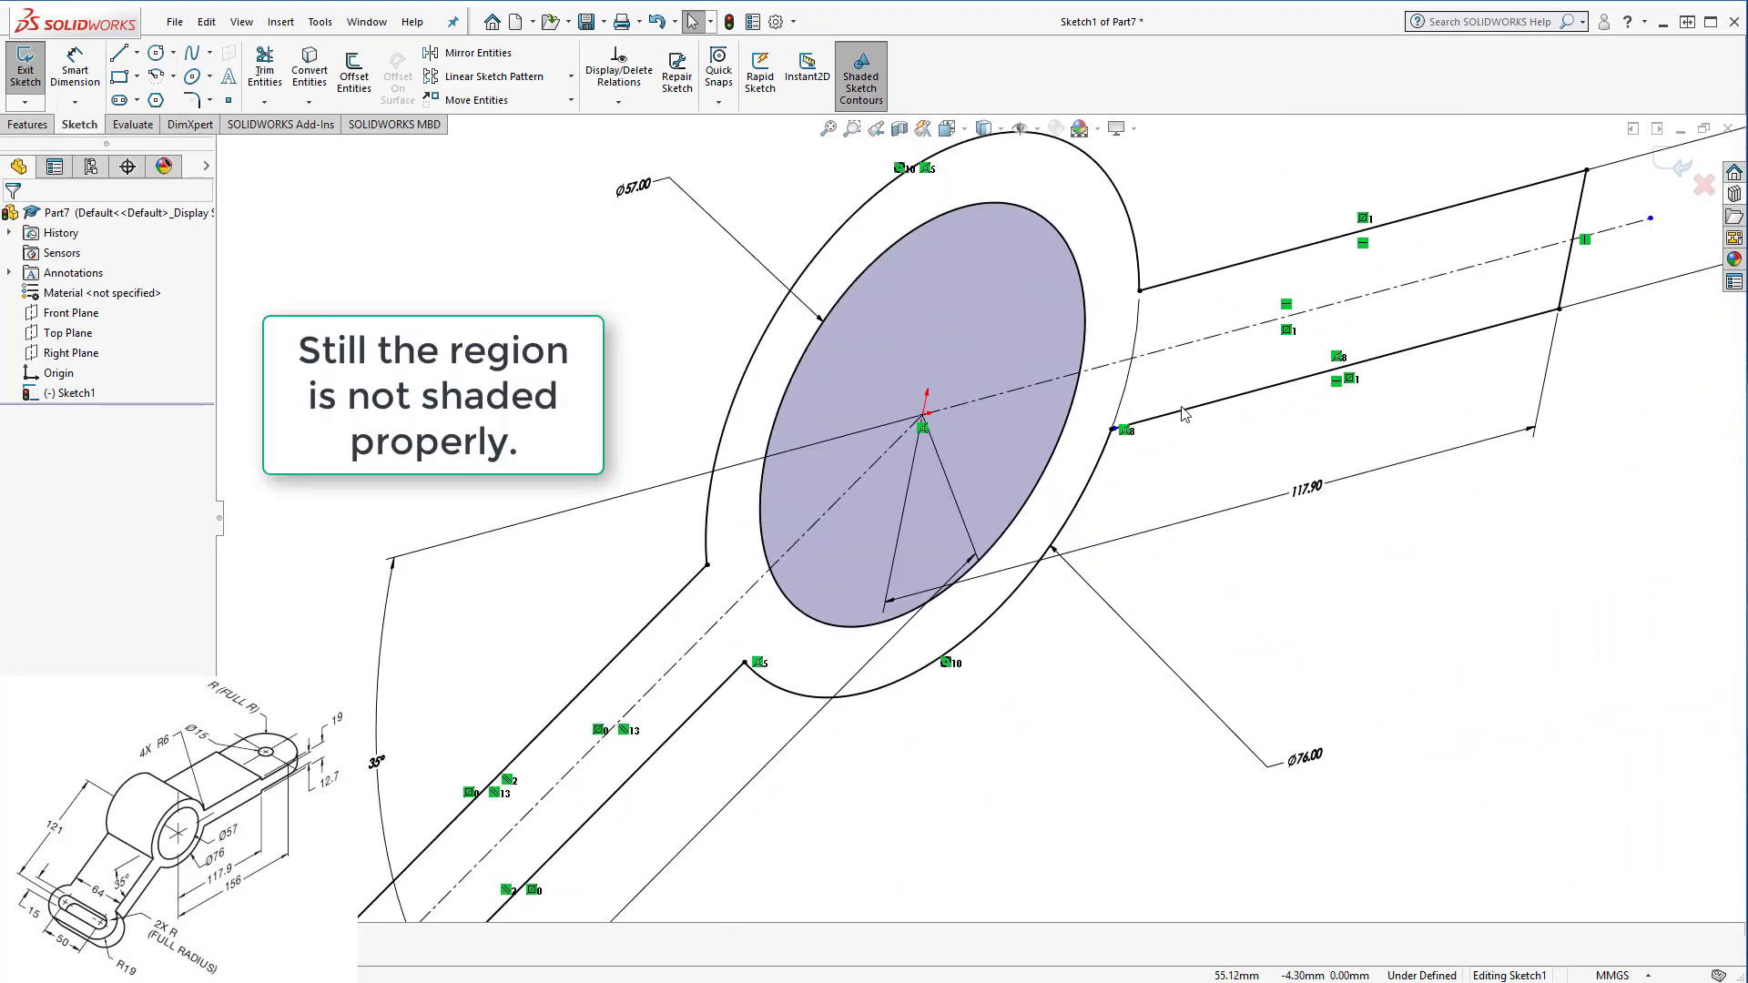
{"action": "scroll", "coordinate": [1274, 383], "scroll_direction": "down", "scroll_amount": 3}
{"action": "scroll", "coordinate": [928, 532], "scroll_direction": "down", "scroll_amount": 2}
{"action": "scroll", "coordinate": [940, 520], "scroll_direction": "down", "scroll_amount": 2}
{"action": "scroll", "coordinate": [955, 483], "scroll_direction": "down", "scroll_amount": 2}
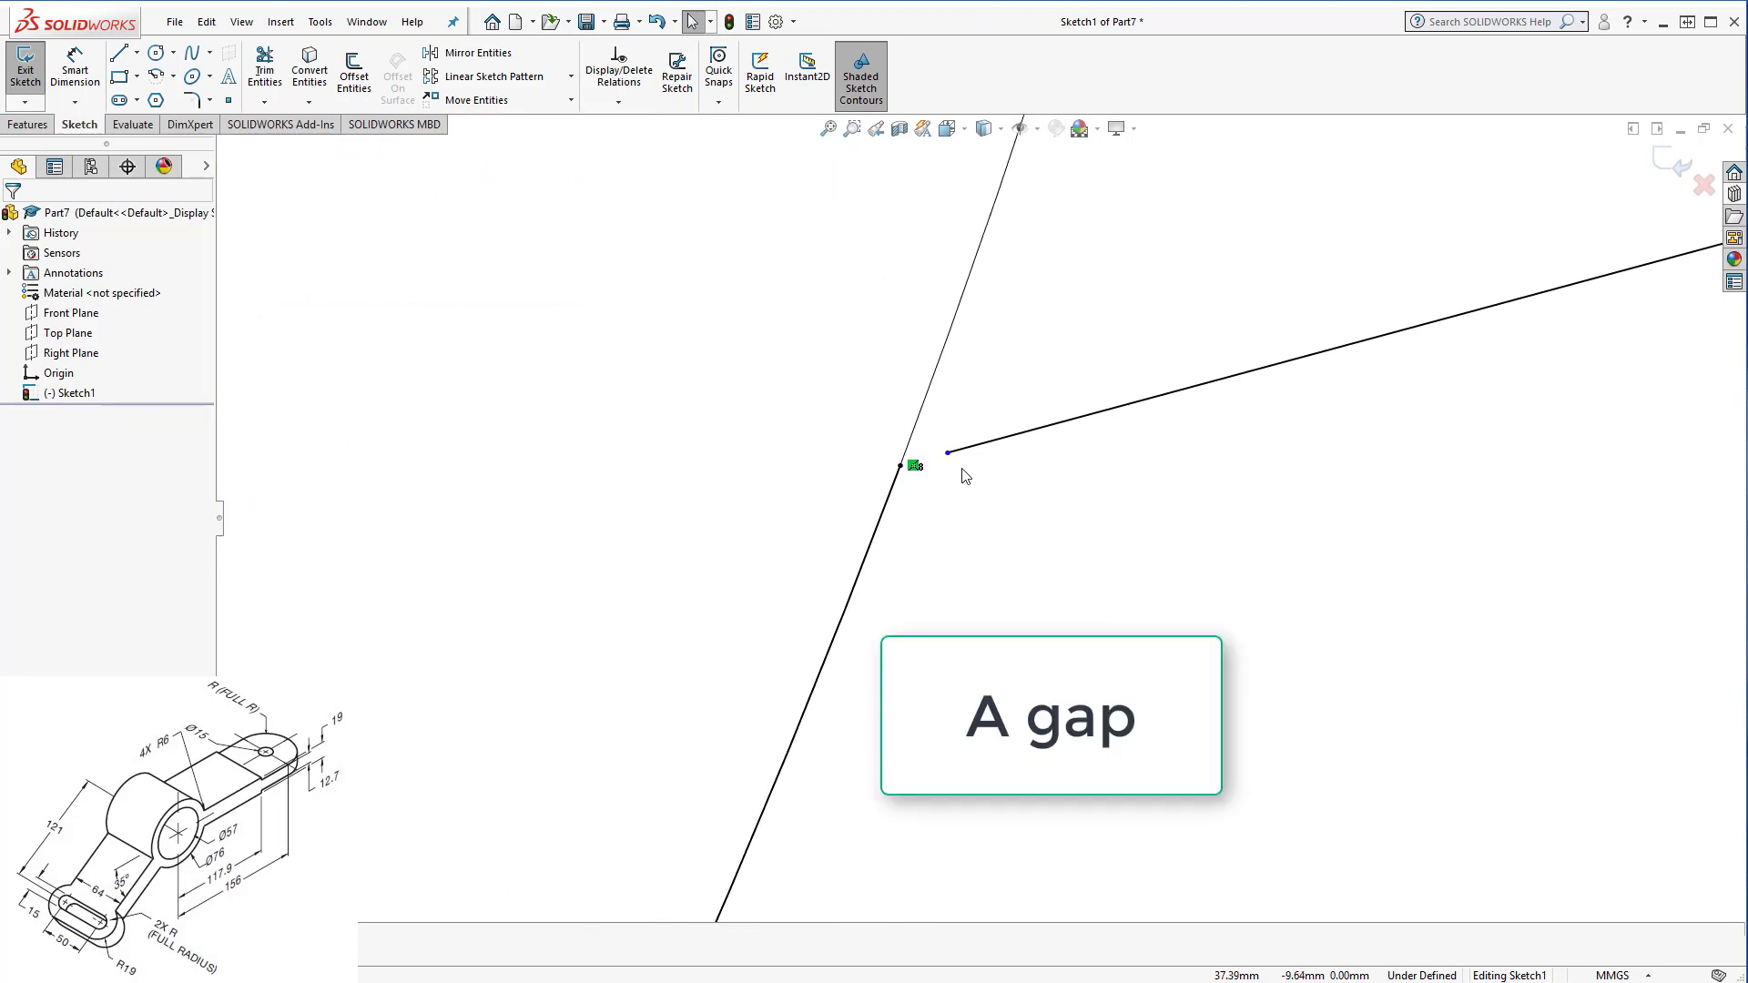
{"action": "left_click_drag", "start_coordinate": [947, 458], "coordinate": [900, 466]}
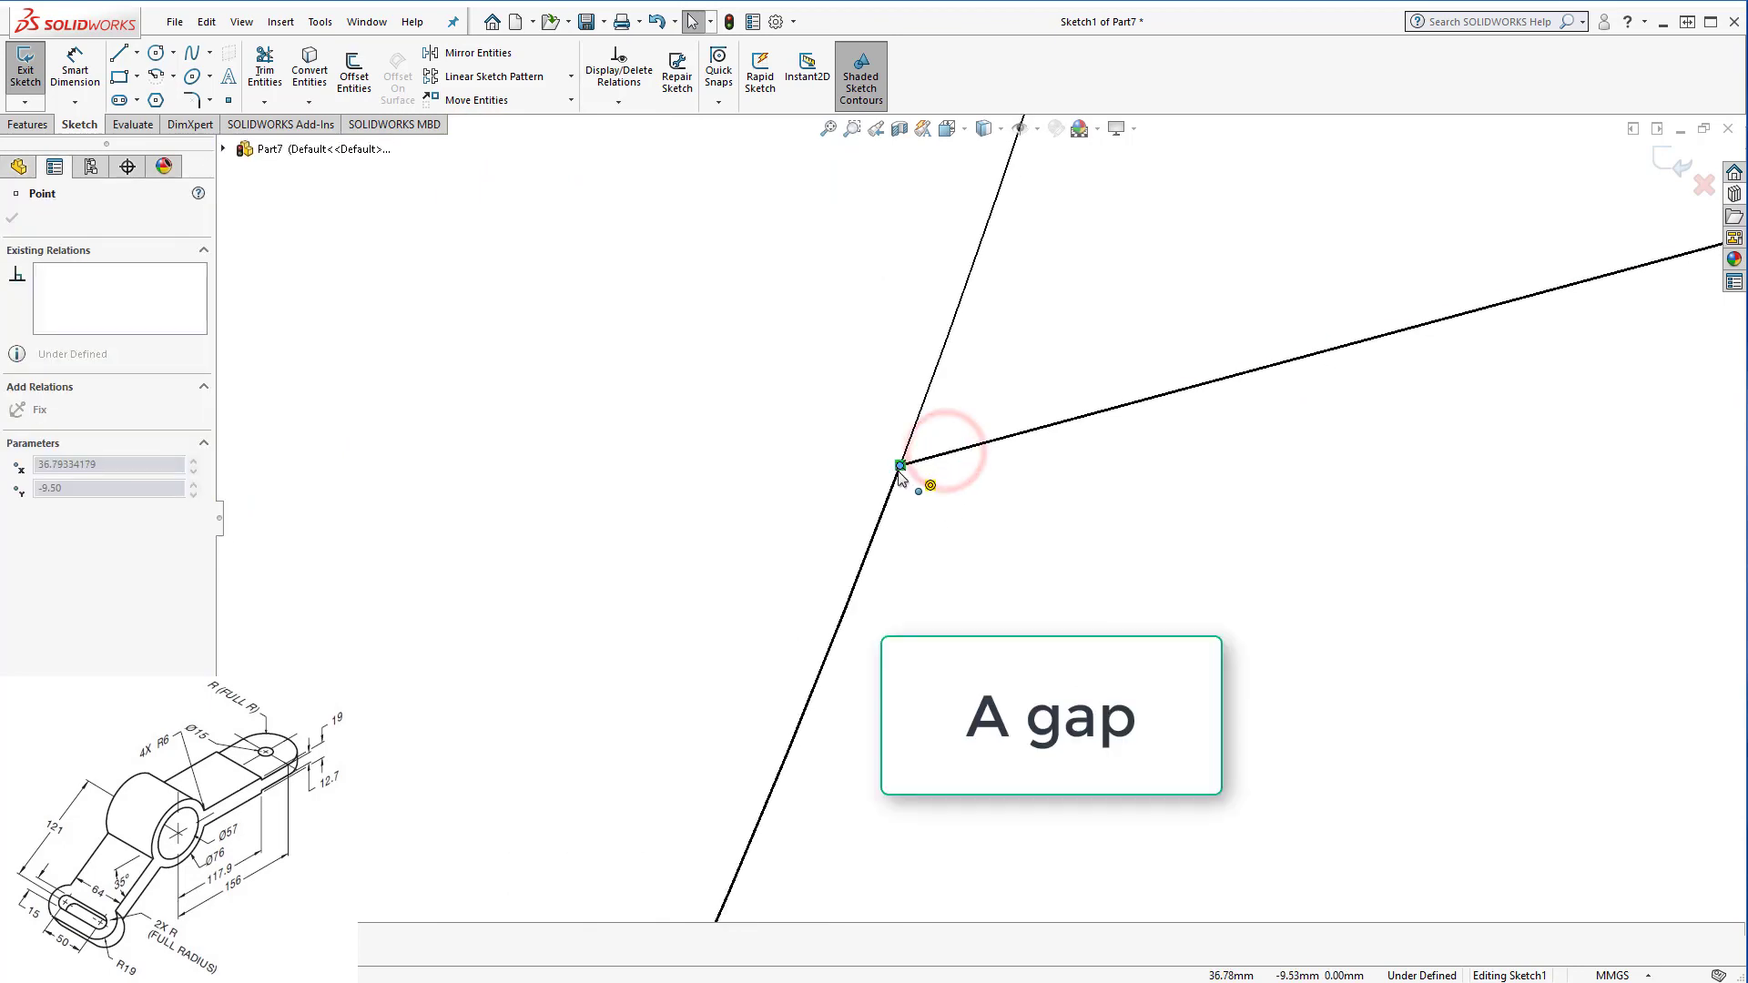
{"action": "left_click", "coordinate": [967, 557]}
Zoom back out and start an Extruded Boss/Base from the closed sketch.
{"action": "scroll", "coordinate": [972, 558], "scroll_direction": "up", "scroll_amount": 2}
{"action": "scroll", "coordinate": [975, 558], "scroll_direction": "up", "scroll_amount": 2}
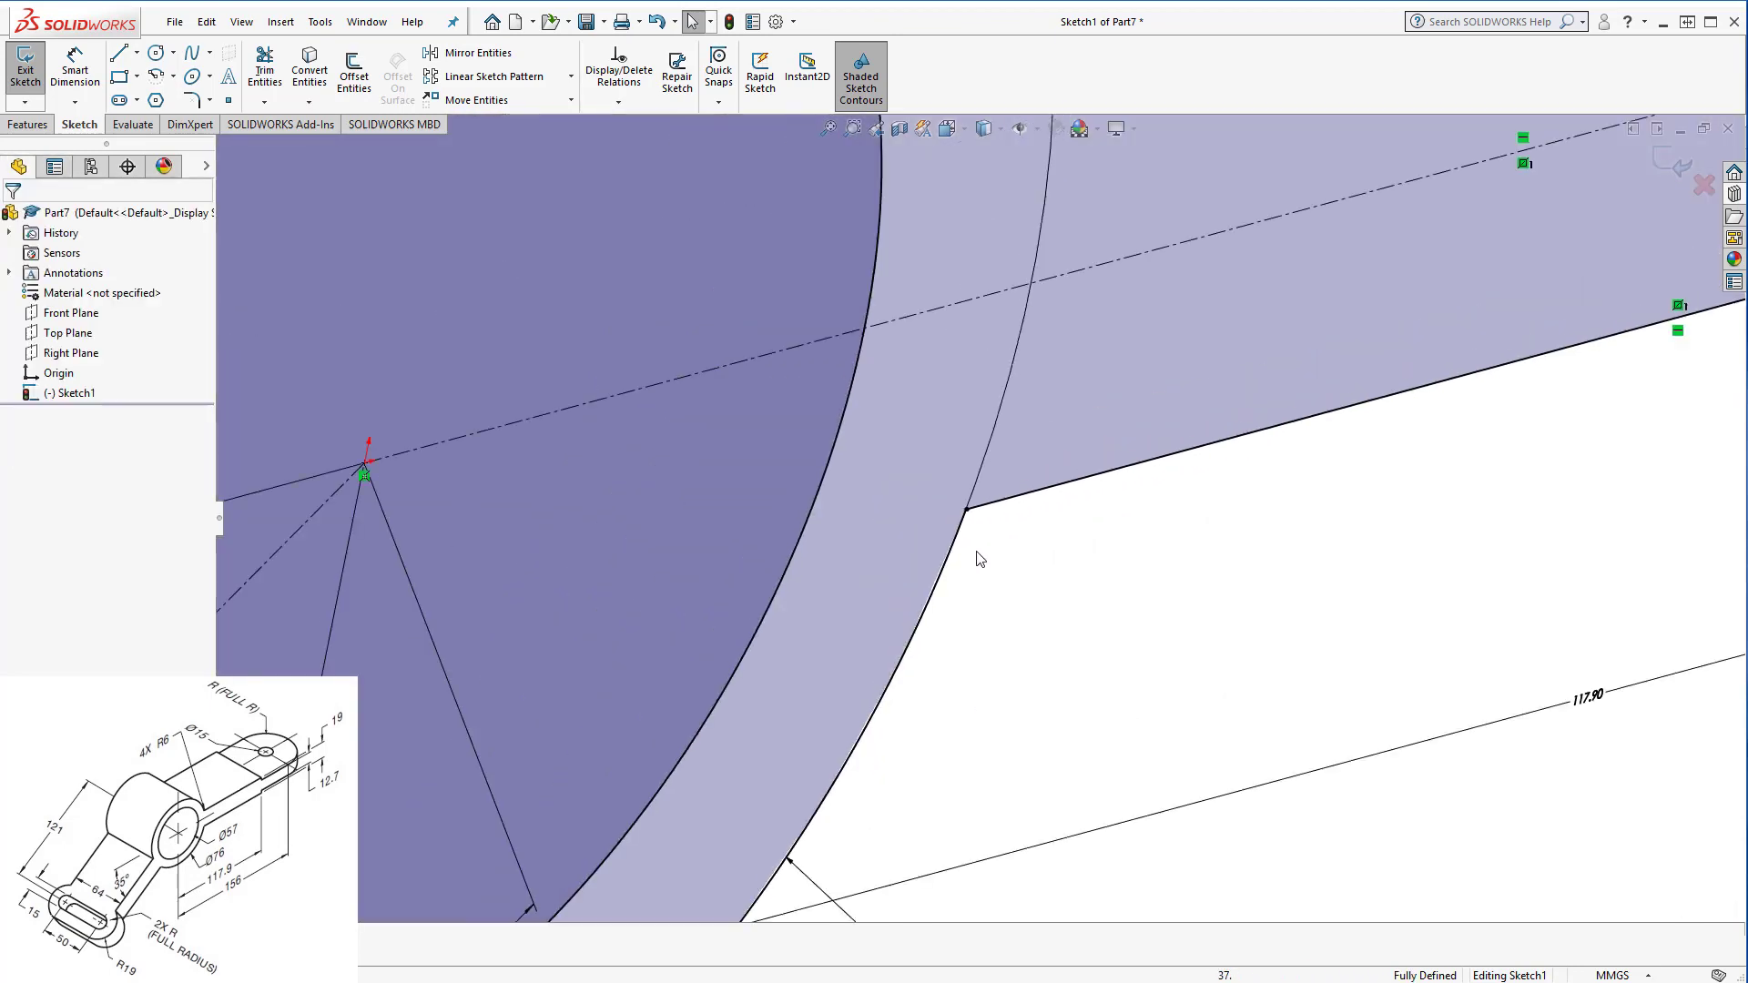
{"action": "scroll", "coordinate": [983, 553], "scroll_direction": "up", "scroll_amount": 3}
{"action": "scroll", "coordinate": [984, 553], "scroll_direction": "up", "scroll_amount": 1}
{"action": "scroll", "coordinate": [856, 737], "scroll_direction": "up", "scroll_amount": 2}
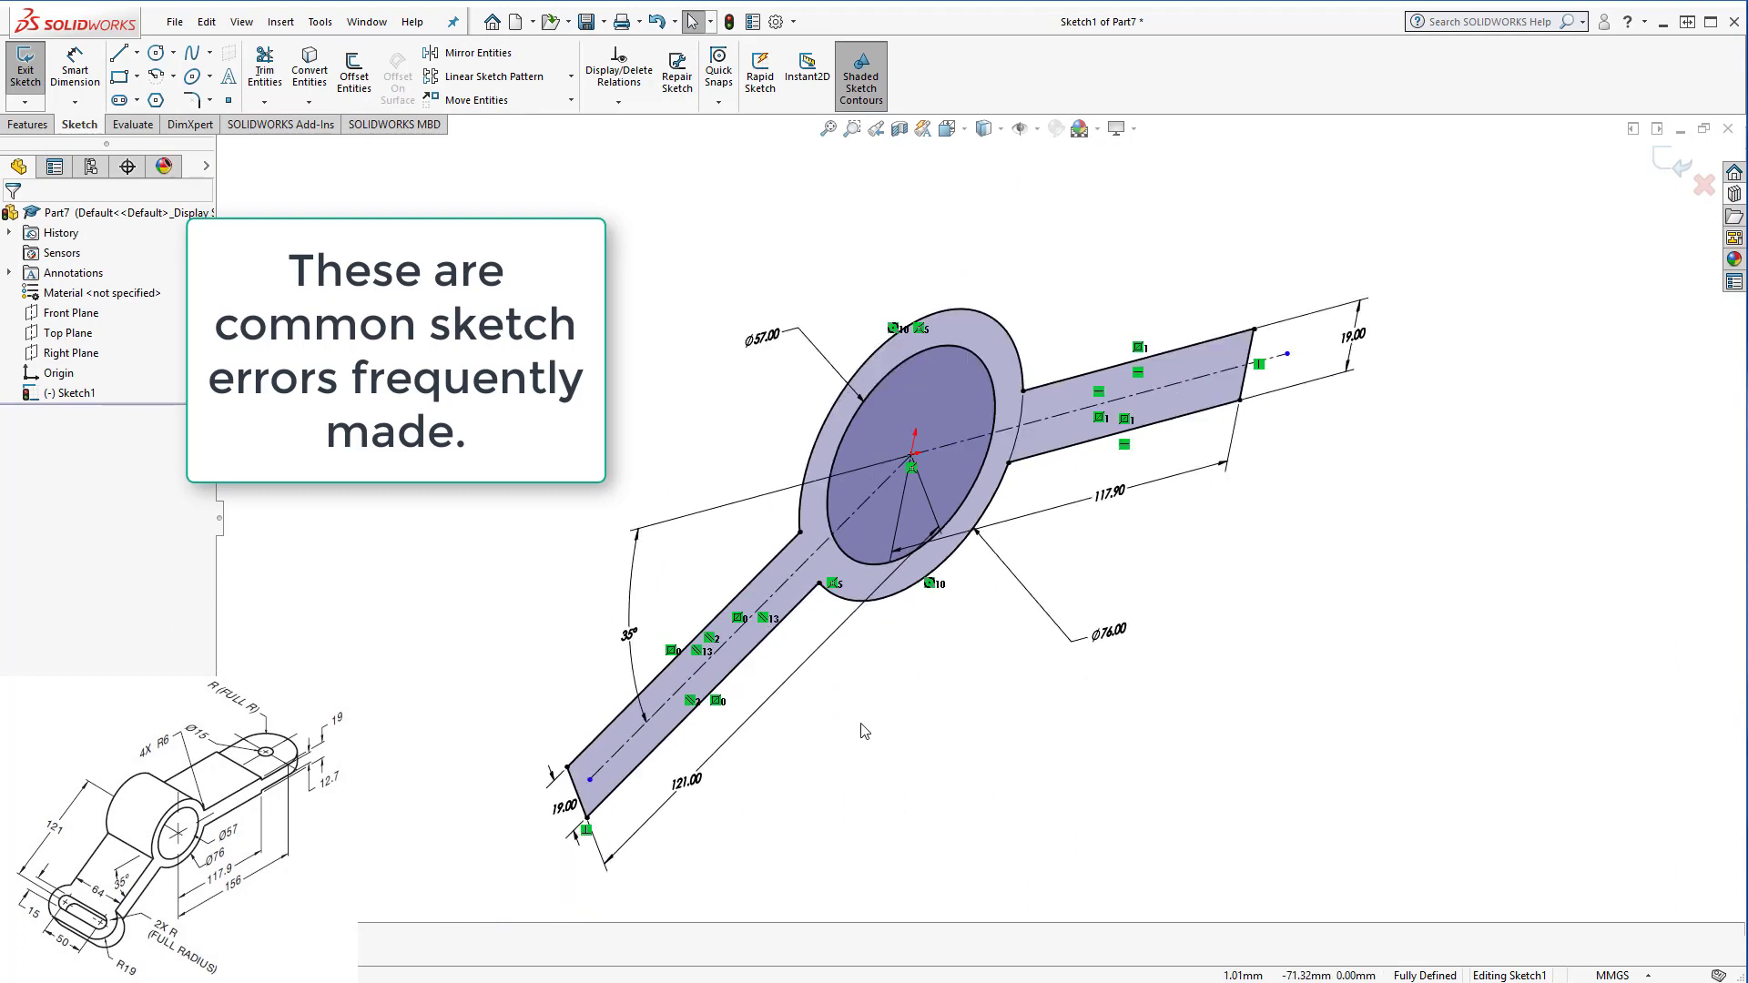
{"action": "left_click", "coordinate": [29, 126]}
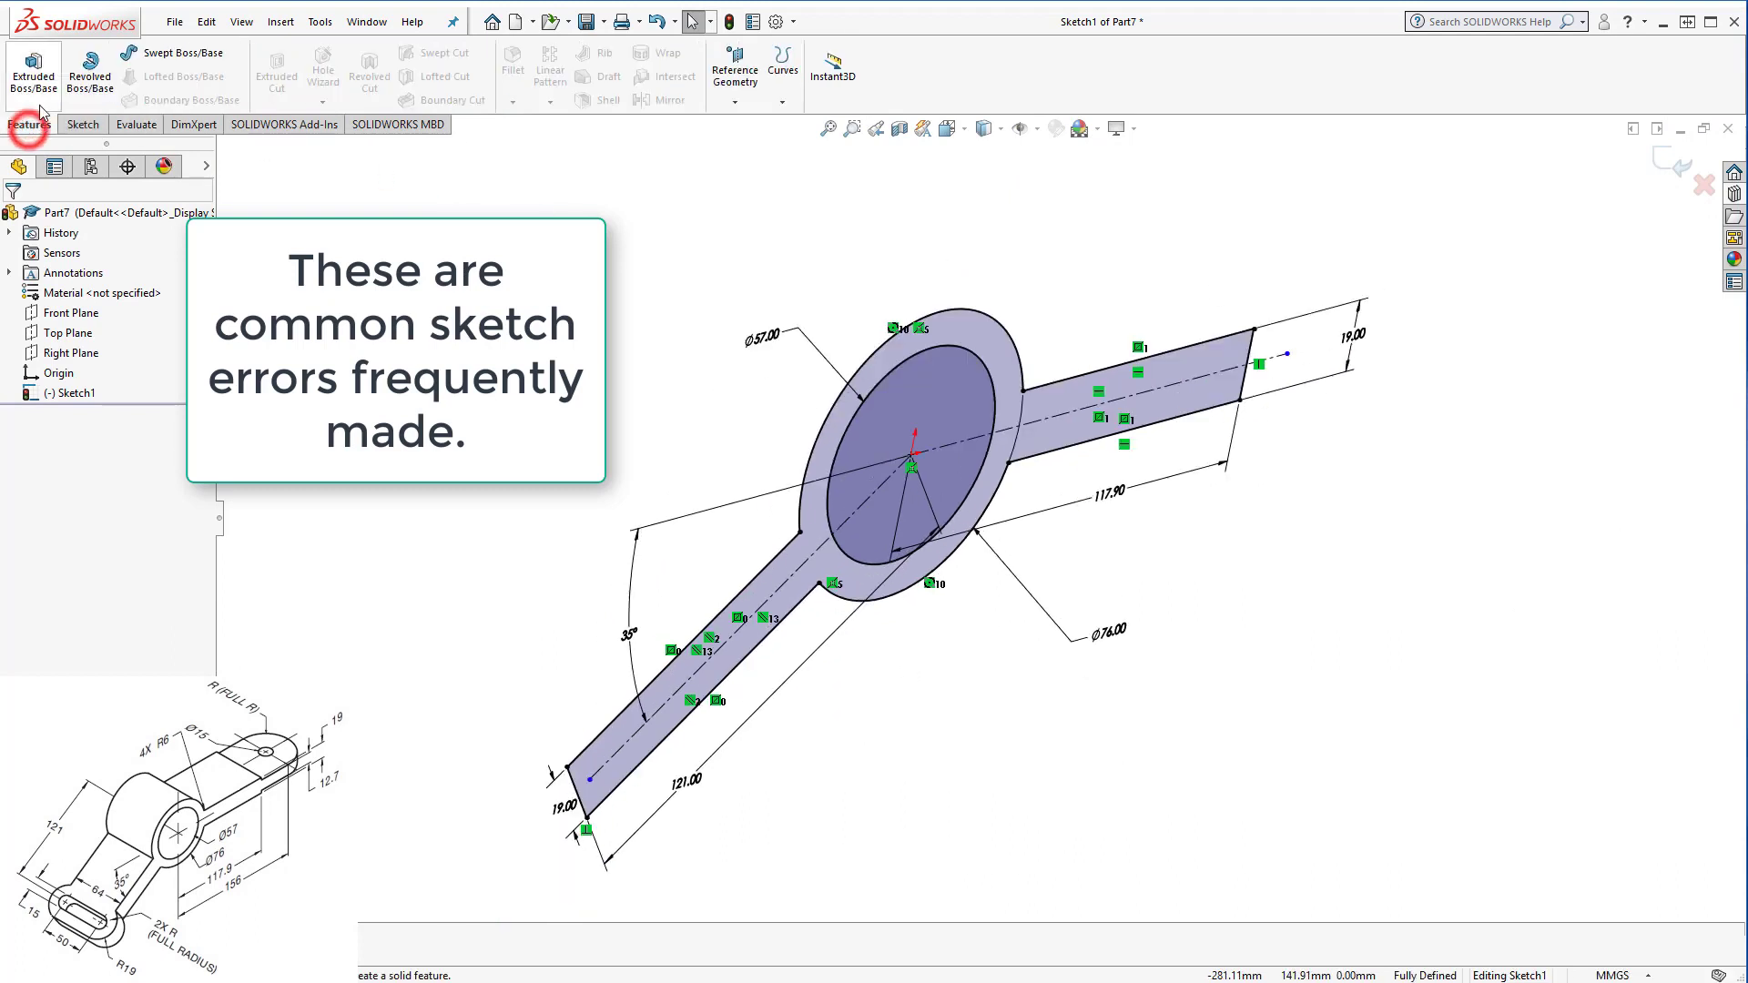
{"action": "left_click", "coordinate": [45, 87]}
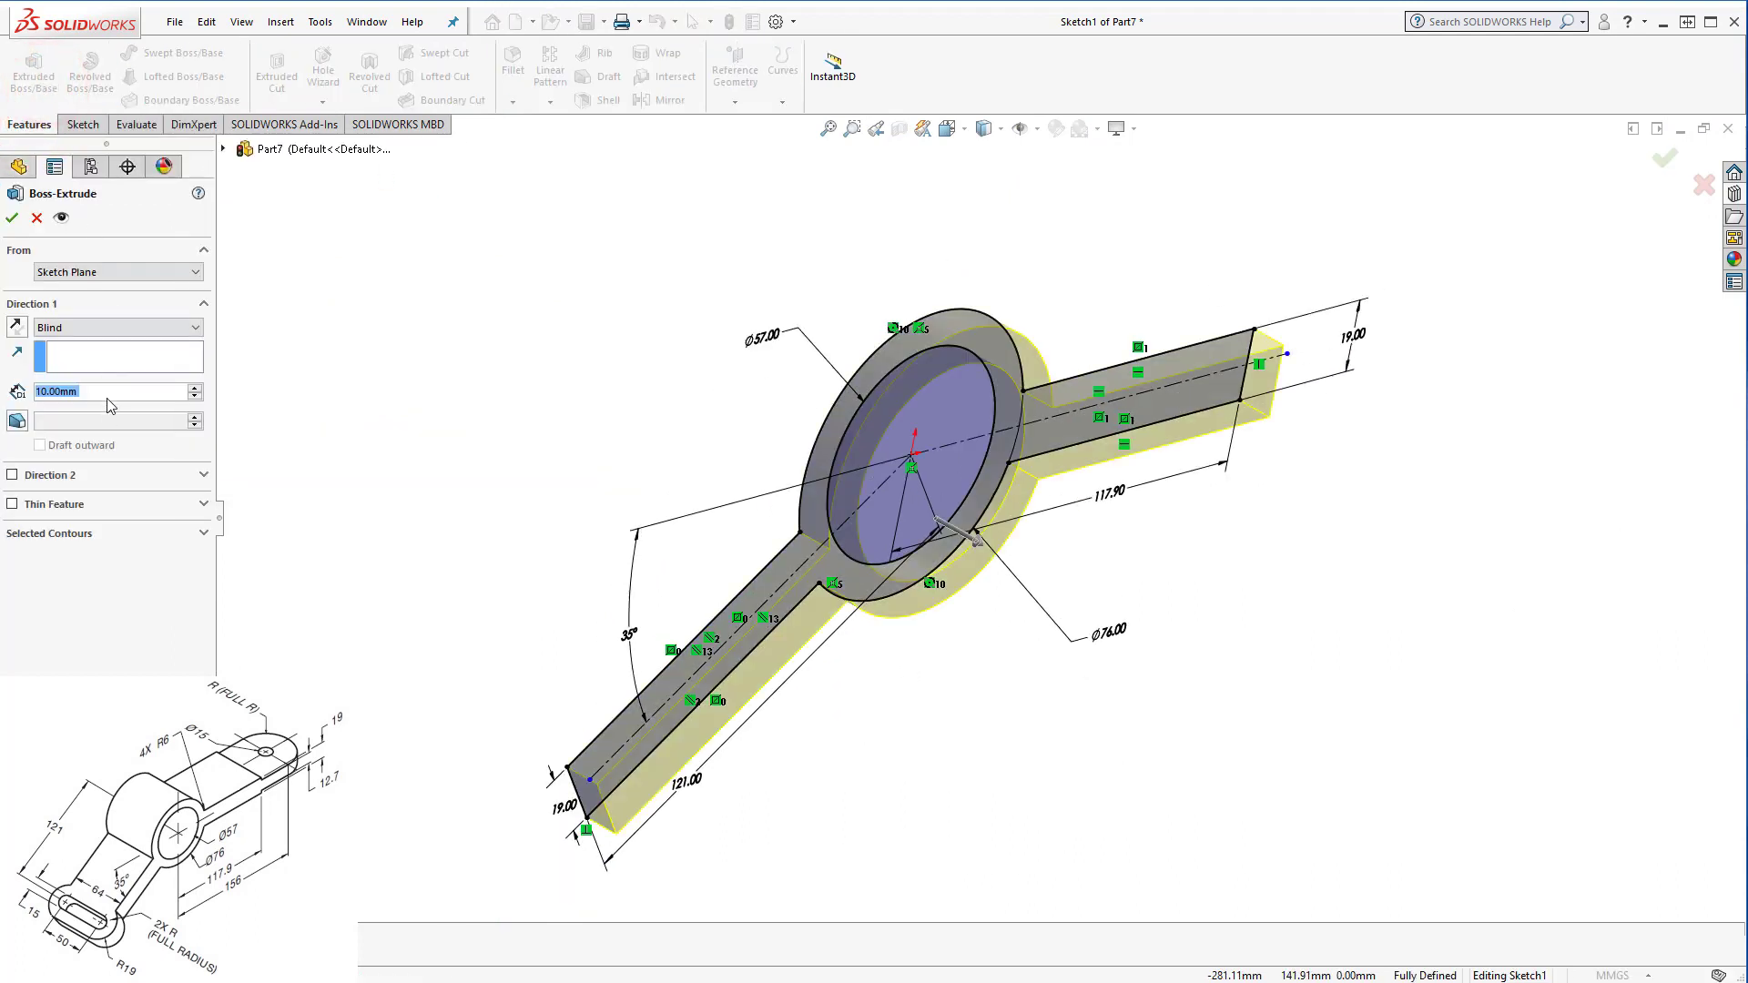
Extrude Sketch1 with Mid Plane to a 64 mm depth as Boss-Extrude1.
{"action": "left_click", "coordinate": [102, 325]}
{"action": "left_click", "coordinate": [96, 403]}
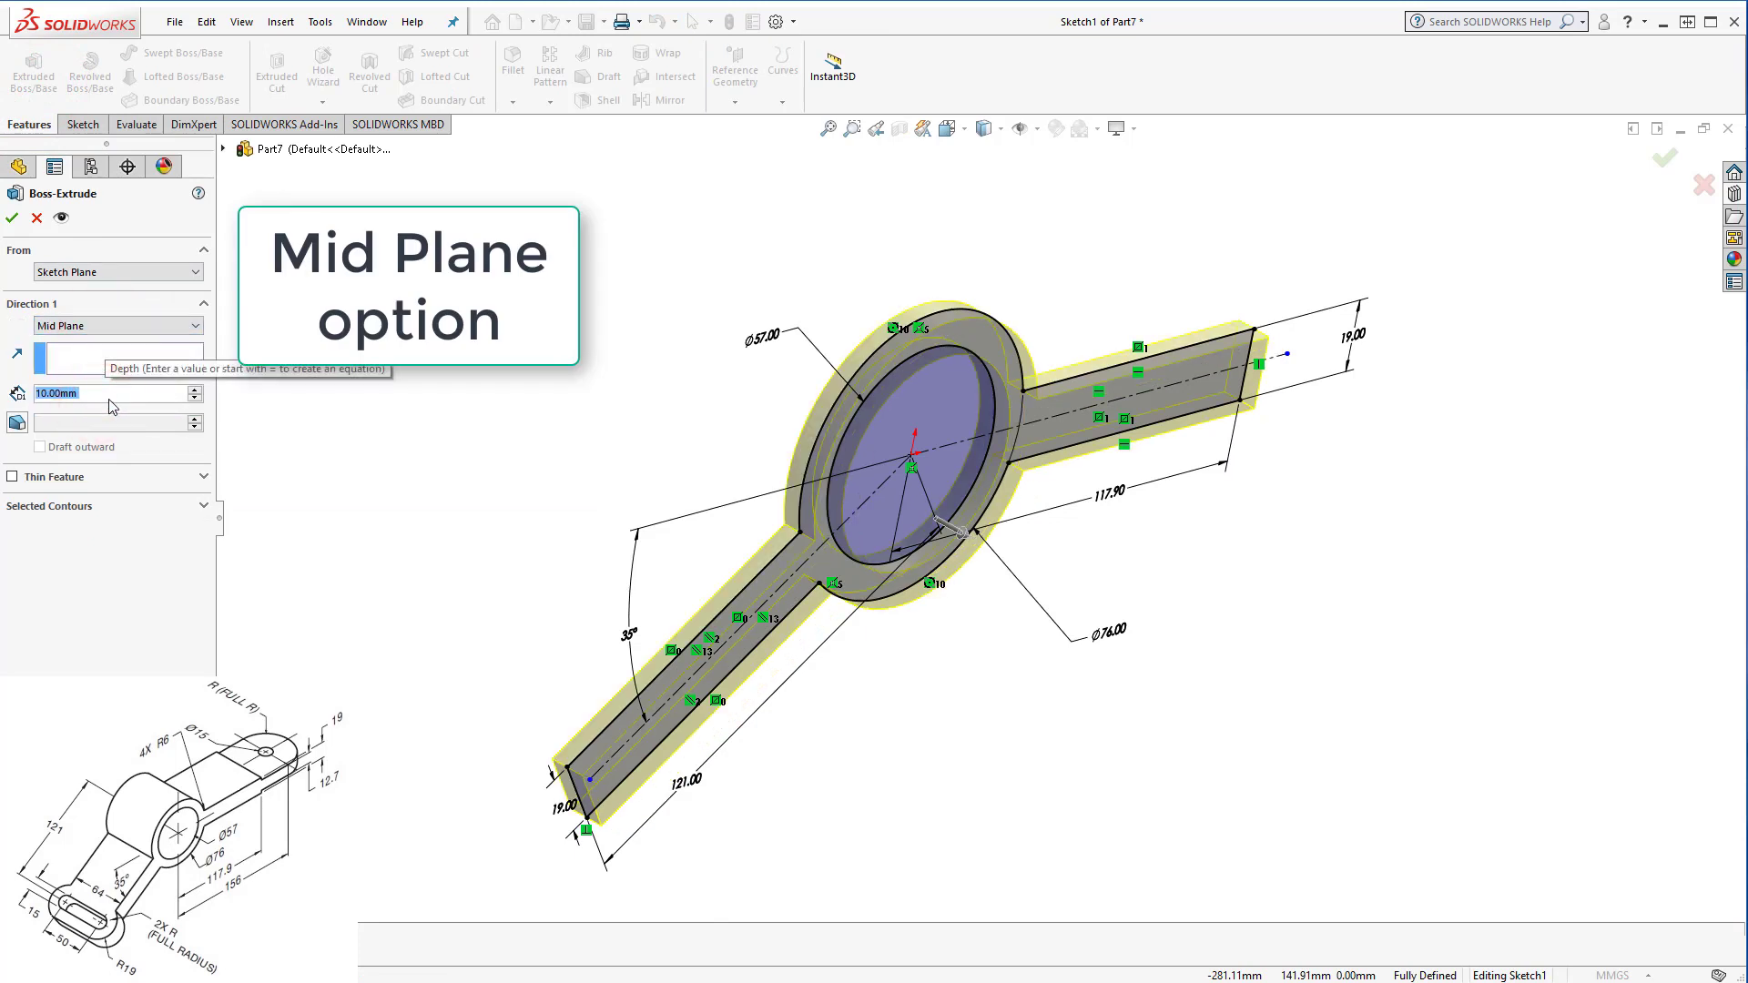
{"action": "type", "text": "64"}
{"action": "key", "text": "Return"}
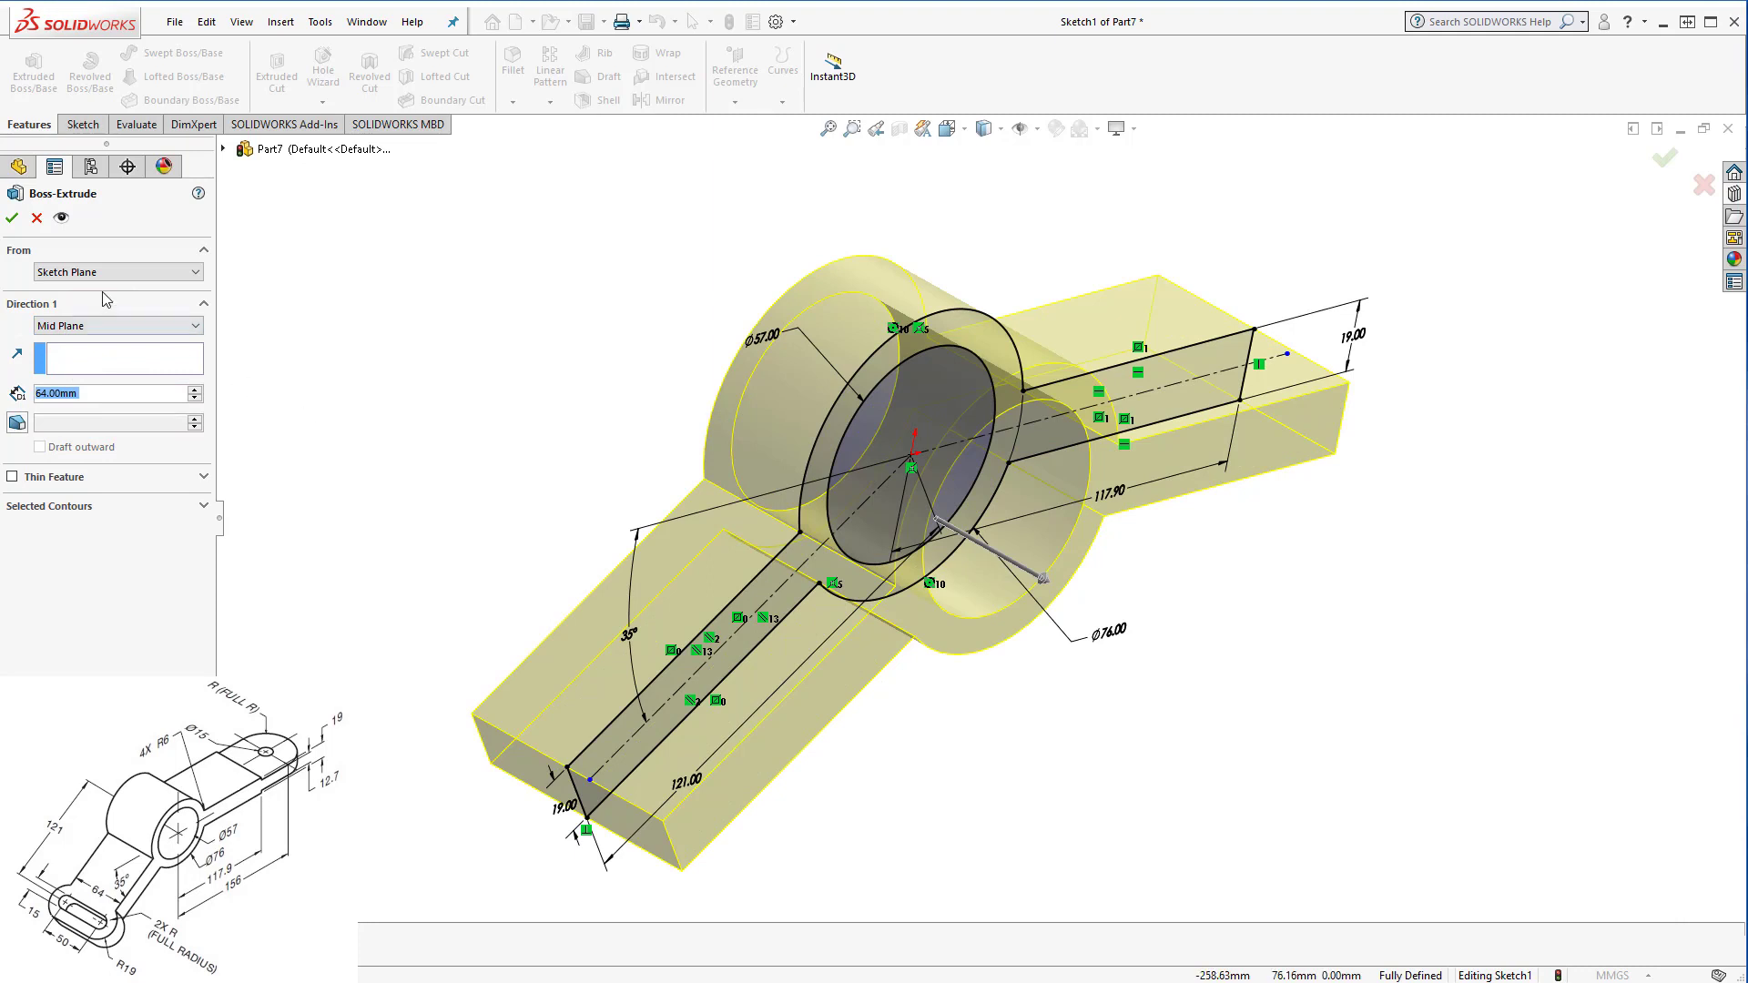
{"action": "left_click", "coordinate": [12, 217]}
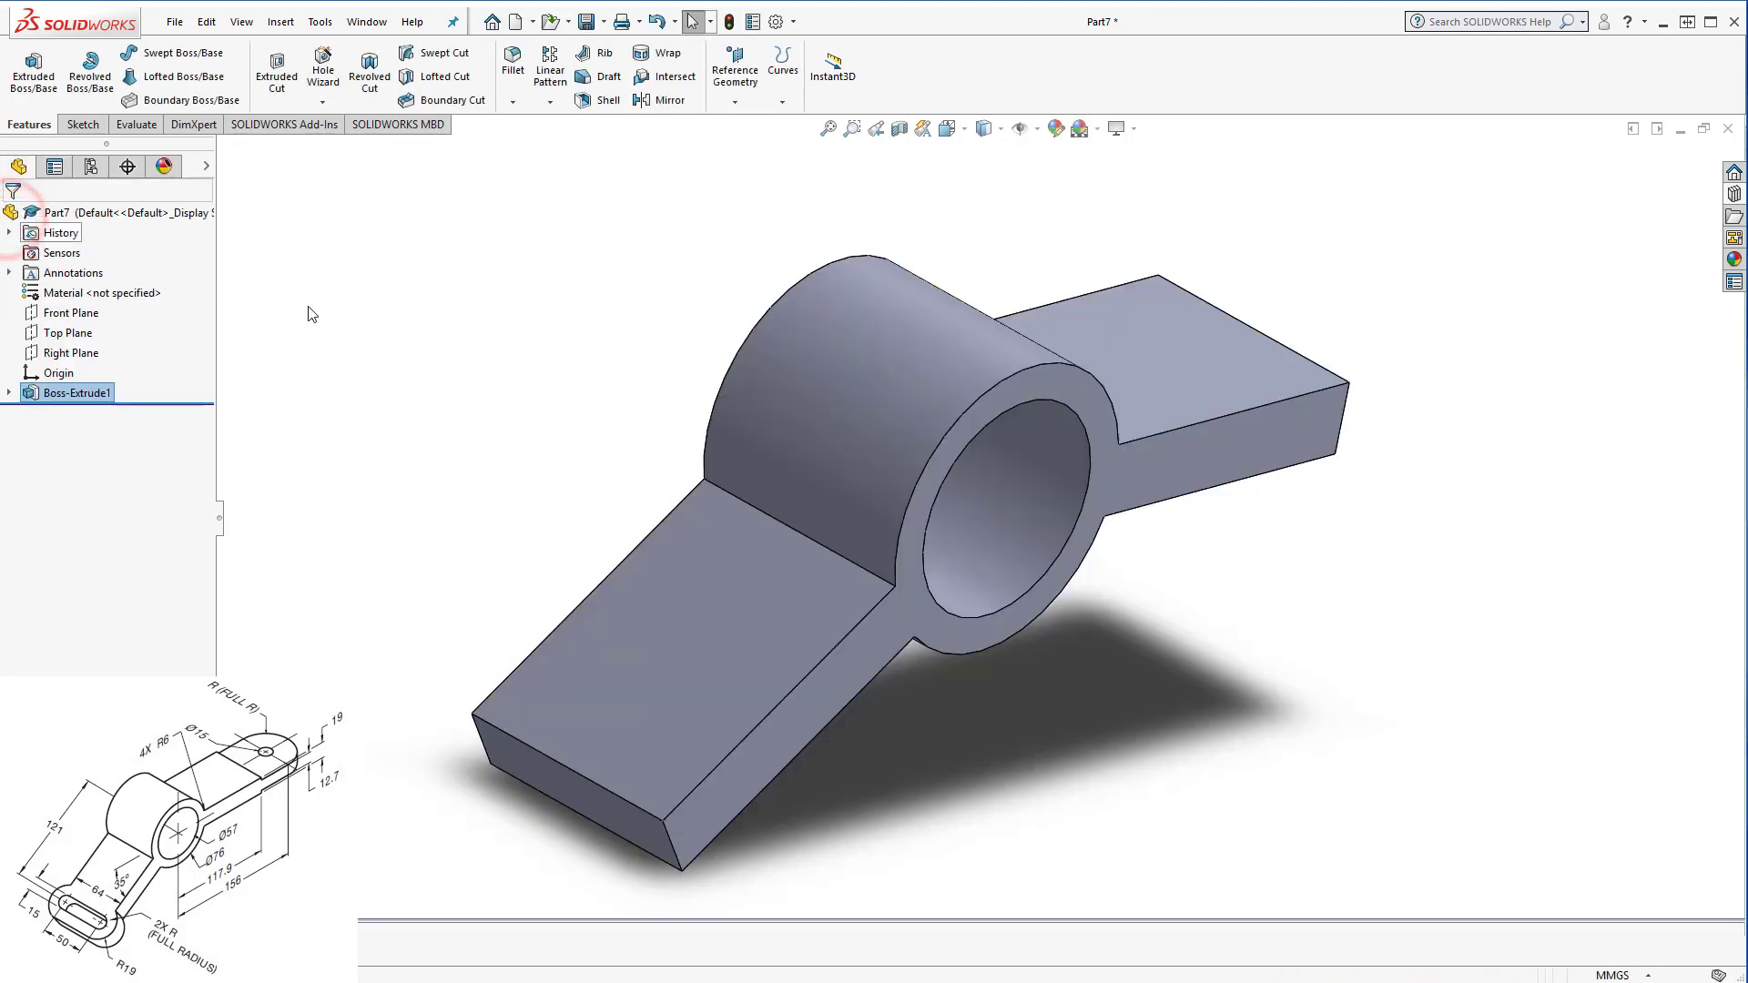
Open Sketch2 on the Top Plane and turn the view Normal To it.
{"action": "left_click", "coordinate": [73, 353]}
{"action": "mouse_move", "coordinate": [269, 303]}
{"action": "middle_mouse_down"}
{"action": "mouse_move", "coordinate": [406, 312]}
{"action": "mouse_move", "coordinate": [406, 359]}
{"action": "mouse_move", "coordinate": [331, 348]}
{"action": "middle_mouse_up"}
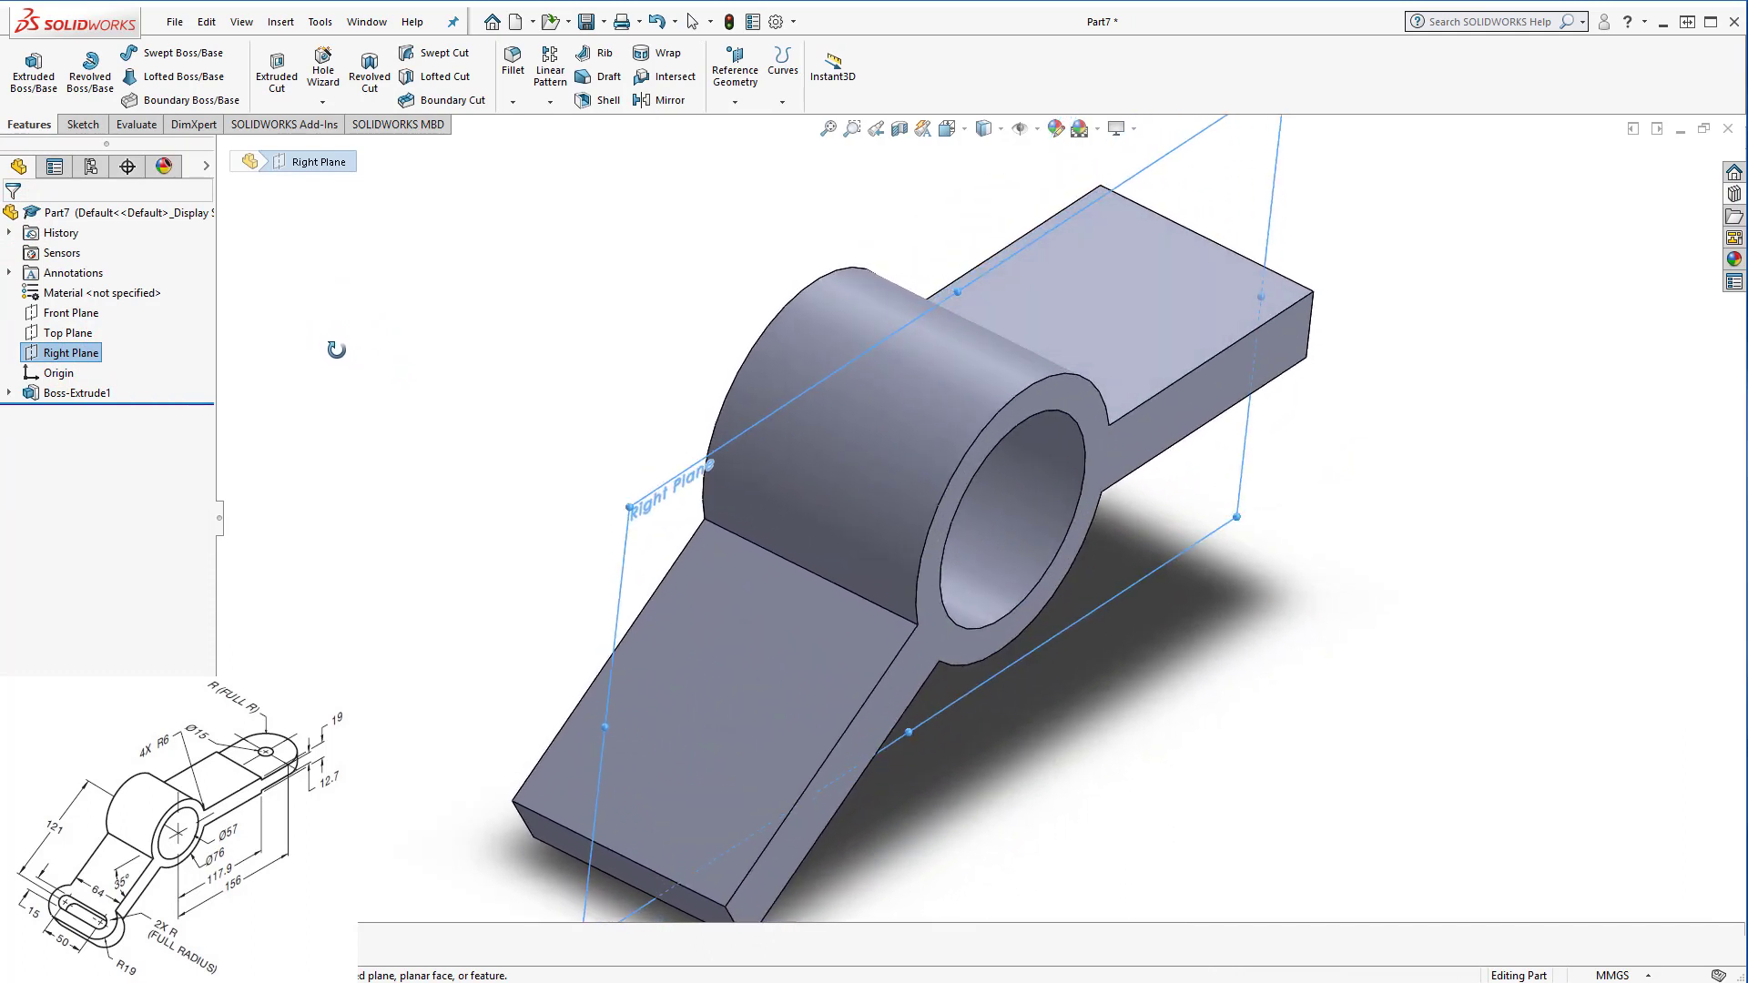
{"action": "left_click", "coordinate": [1182, 606]}
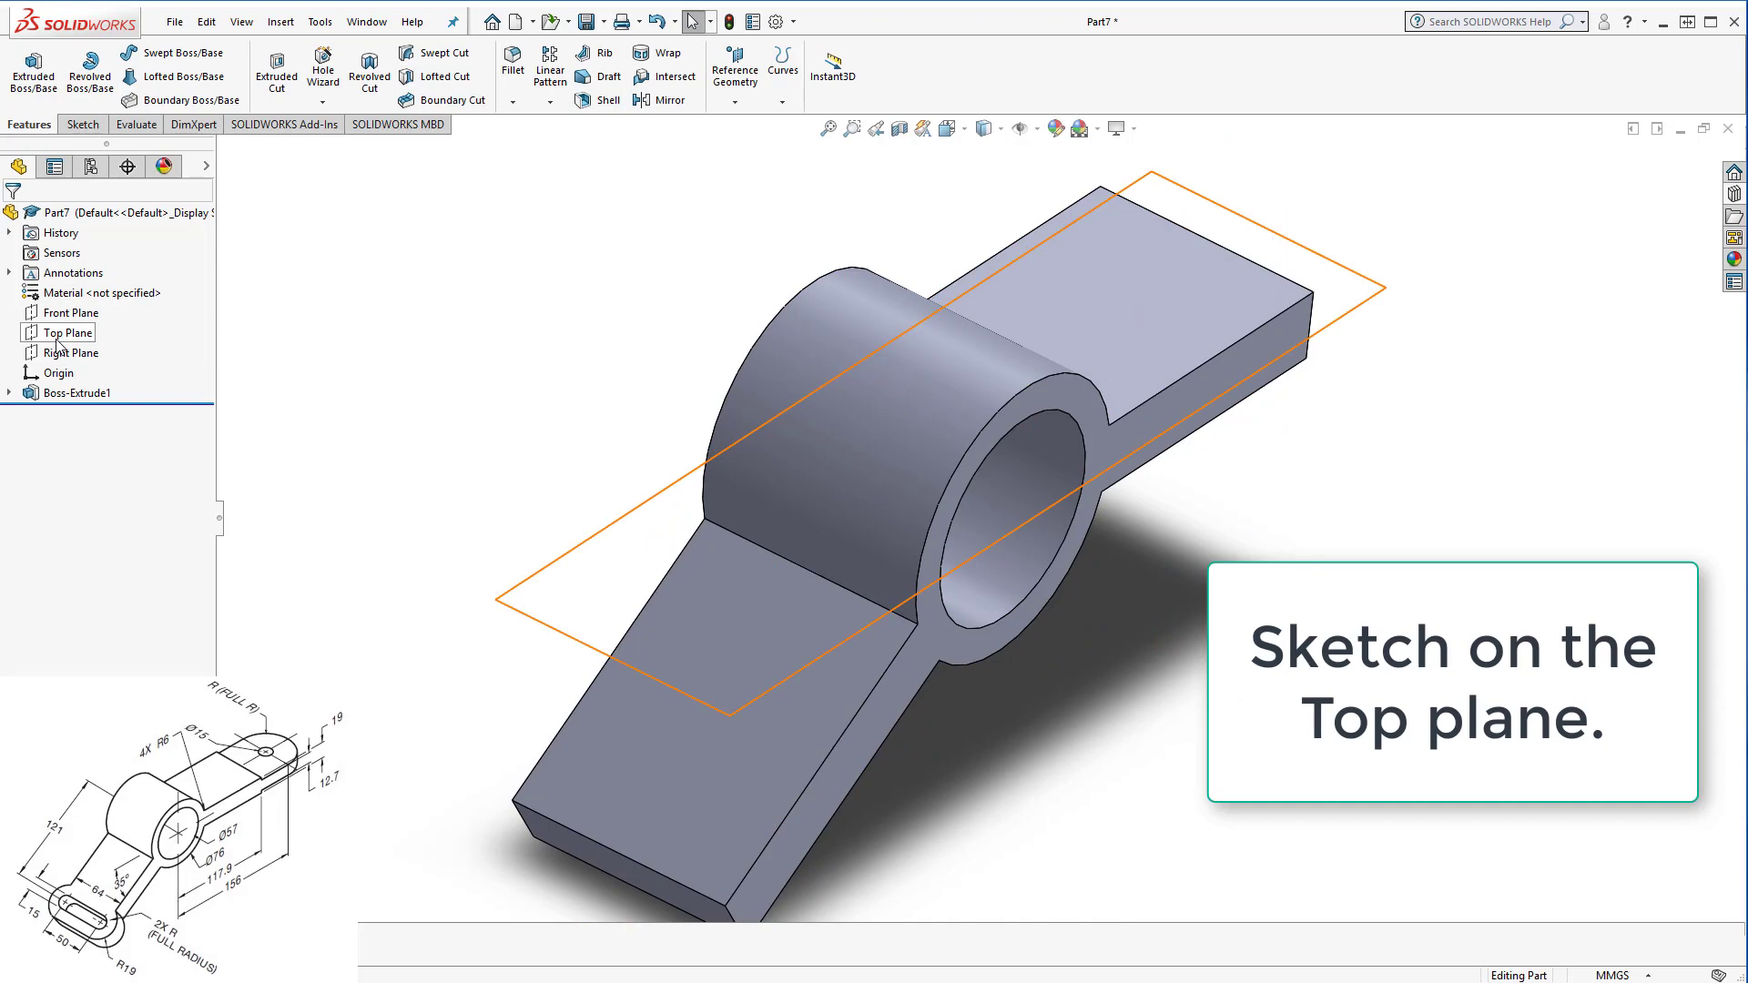
{"action": "left_click", "coordinate": [57, 339]}
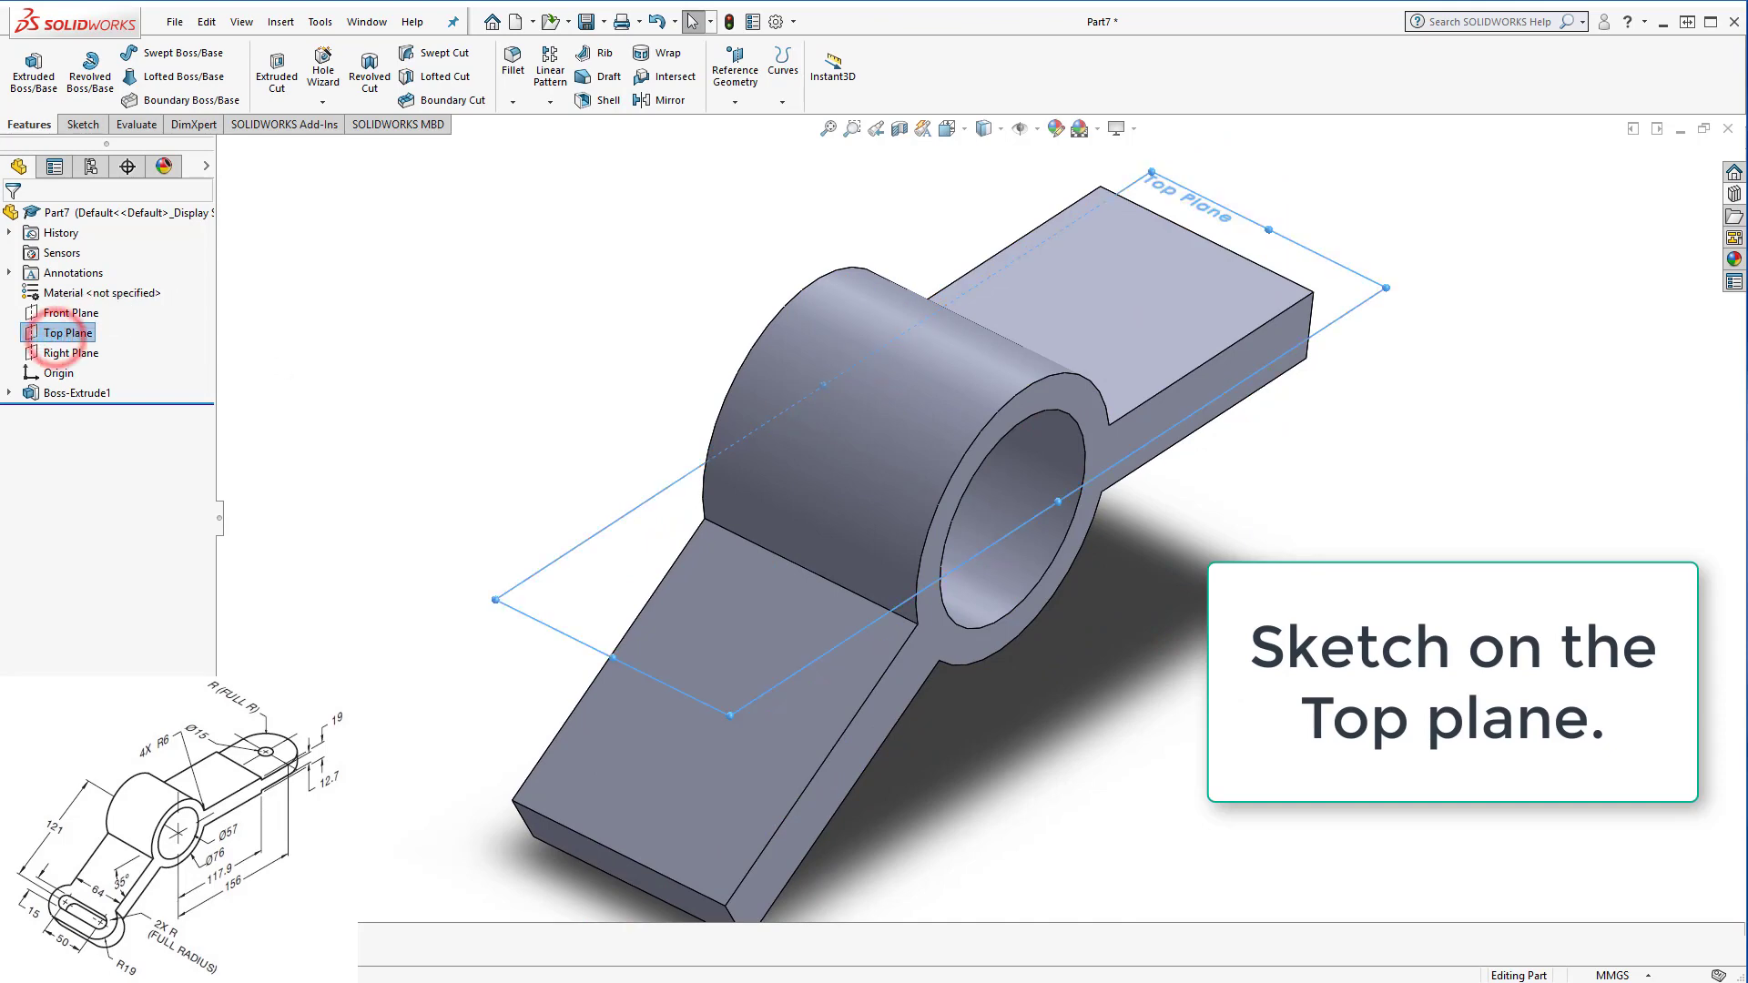
{"action": "mouse_move", "coordinate": [1205, 495]}
{"action": "middle_mouse_down"}
{"action": "mouse_move", "coordinate": [1180, 462]}
{"action": "mouse_move", "coordinate": [725, 353]}
{"action": "middle_mouse_up"}
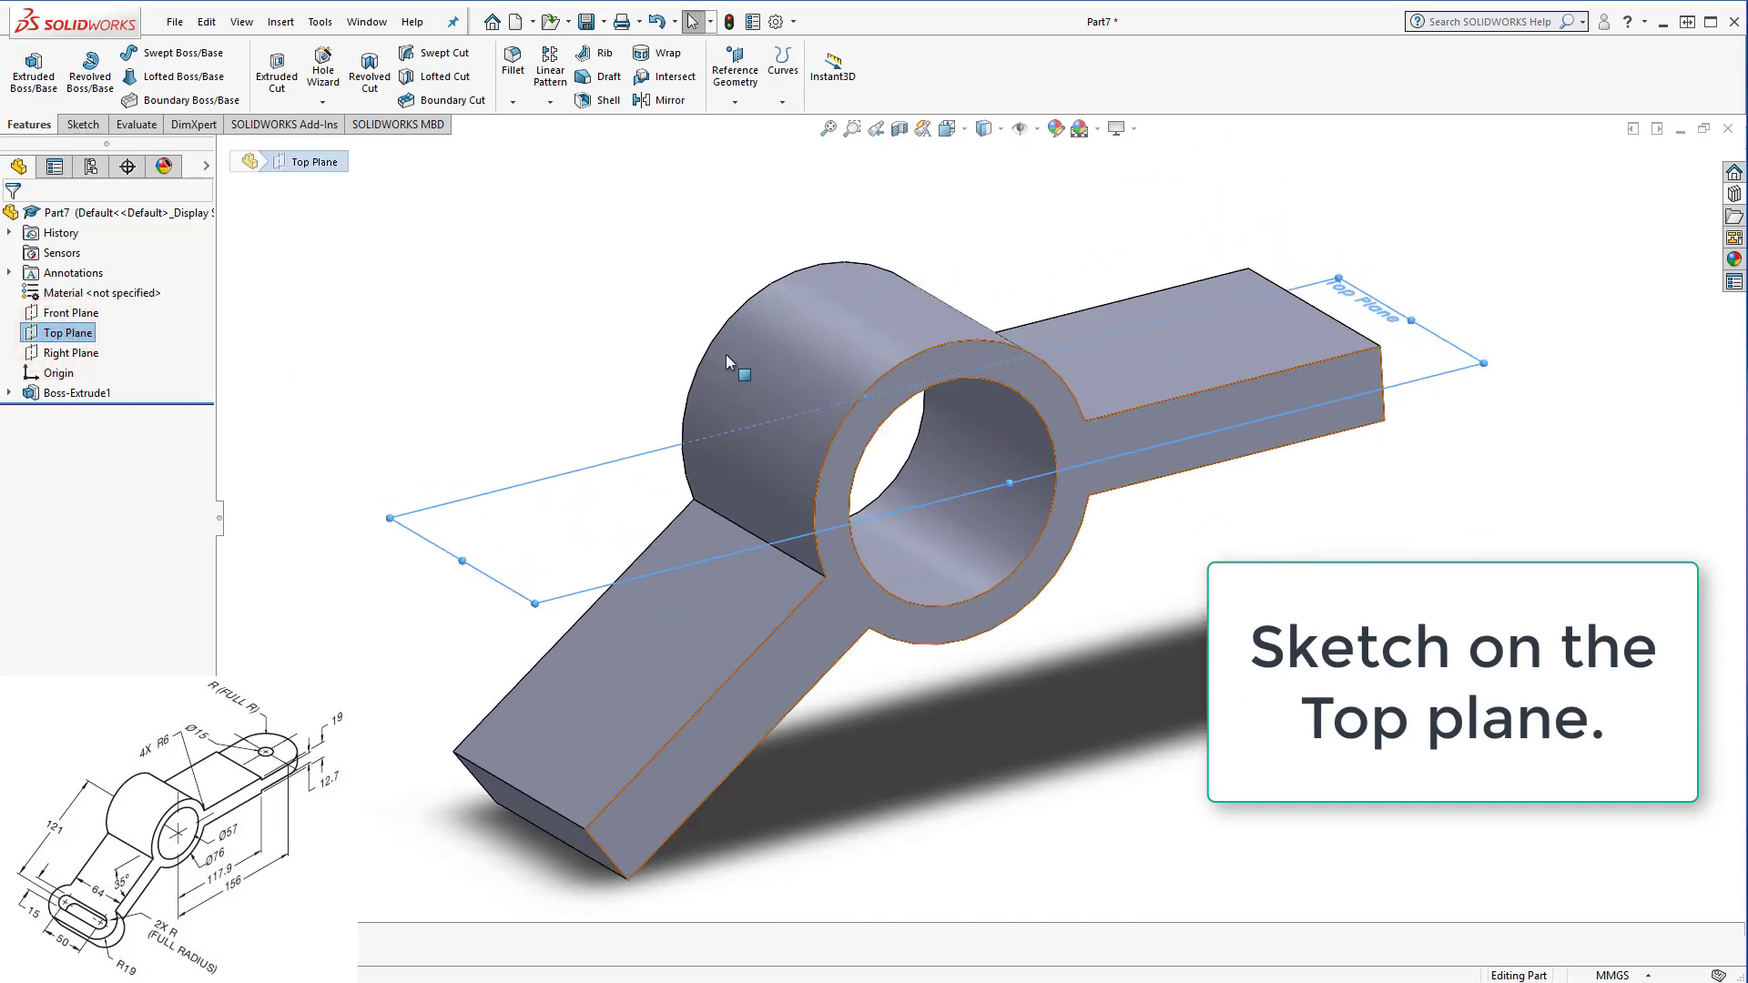
{"action": "left_click", "coordinate": [32, 64]}
{"action": "key", "text": "space"}
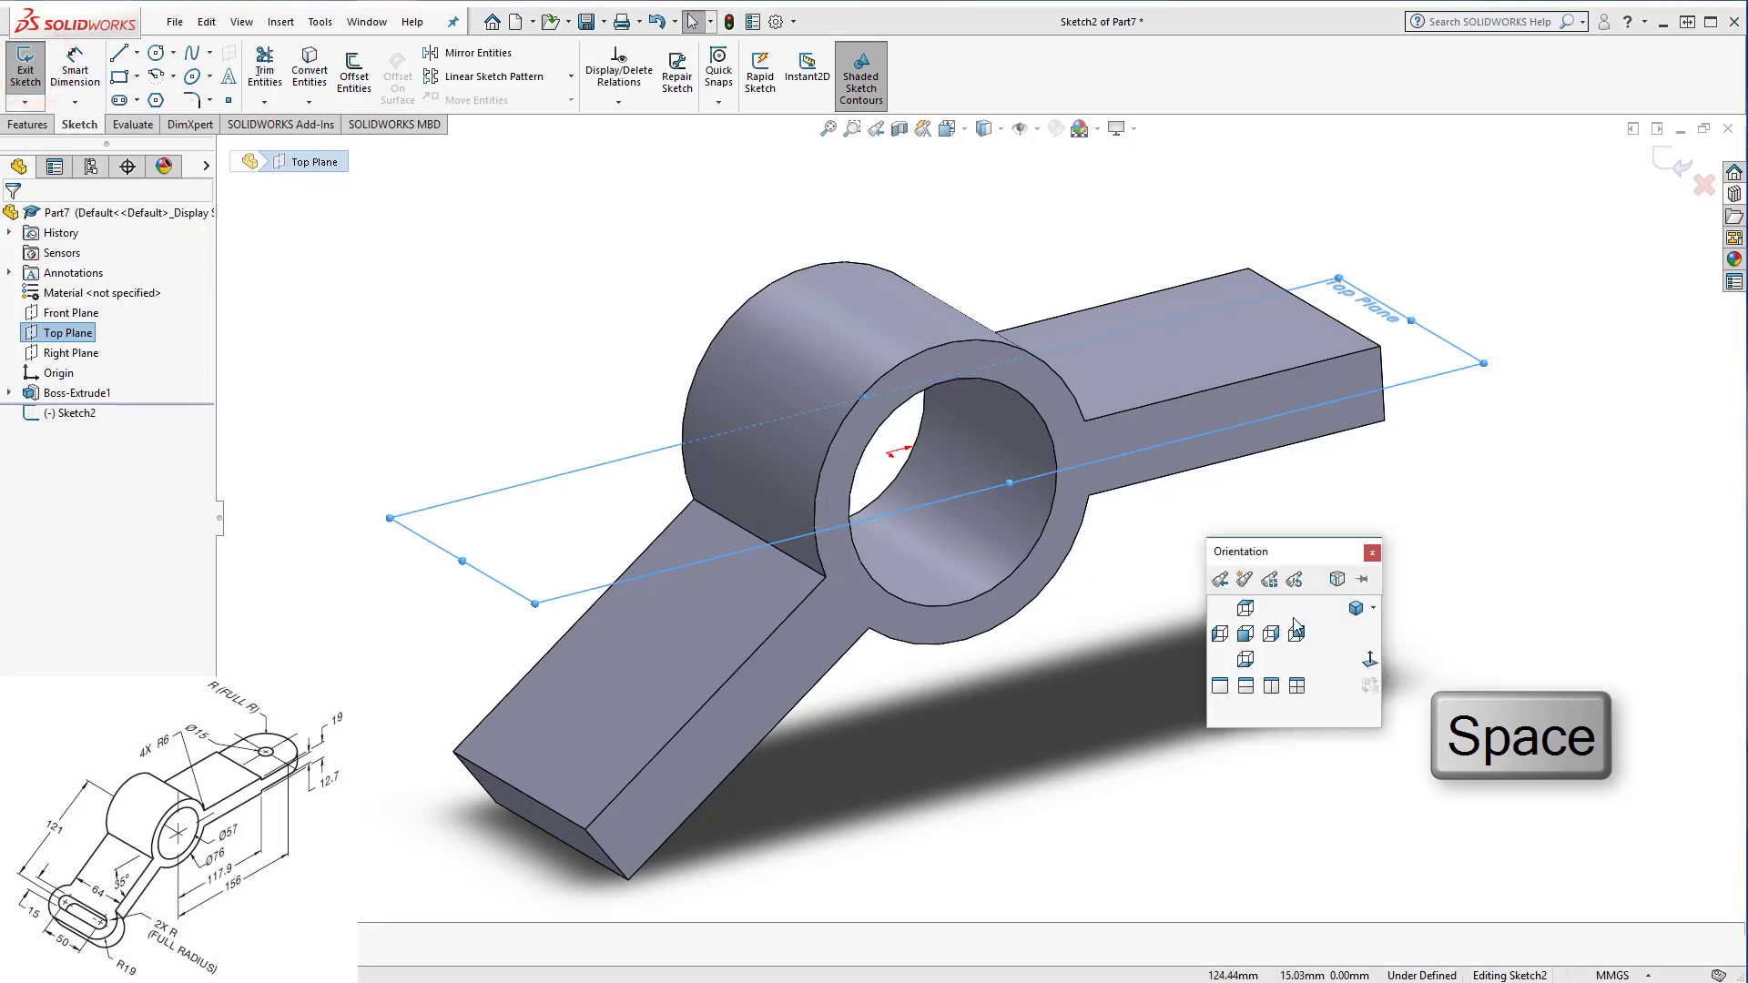
{"action": "left_click", "coordinate": [1370, 662]}
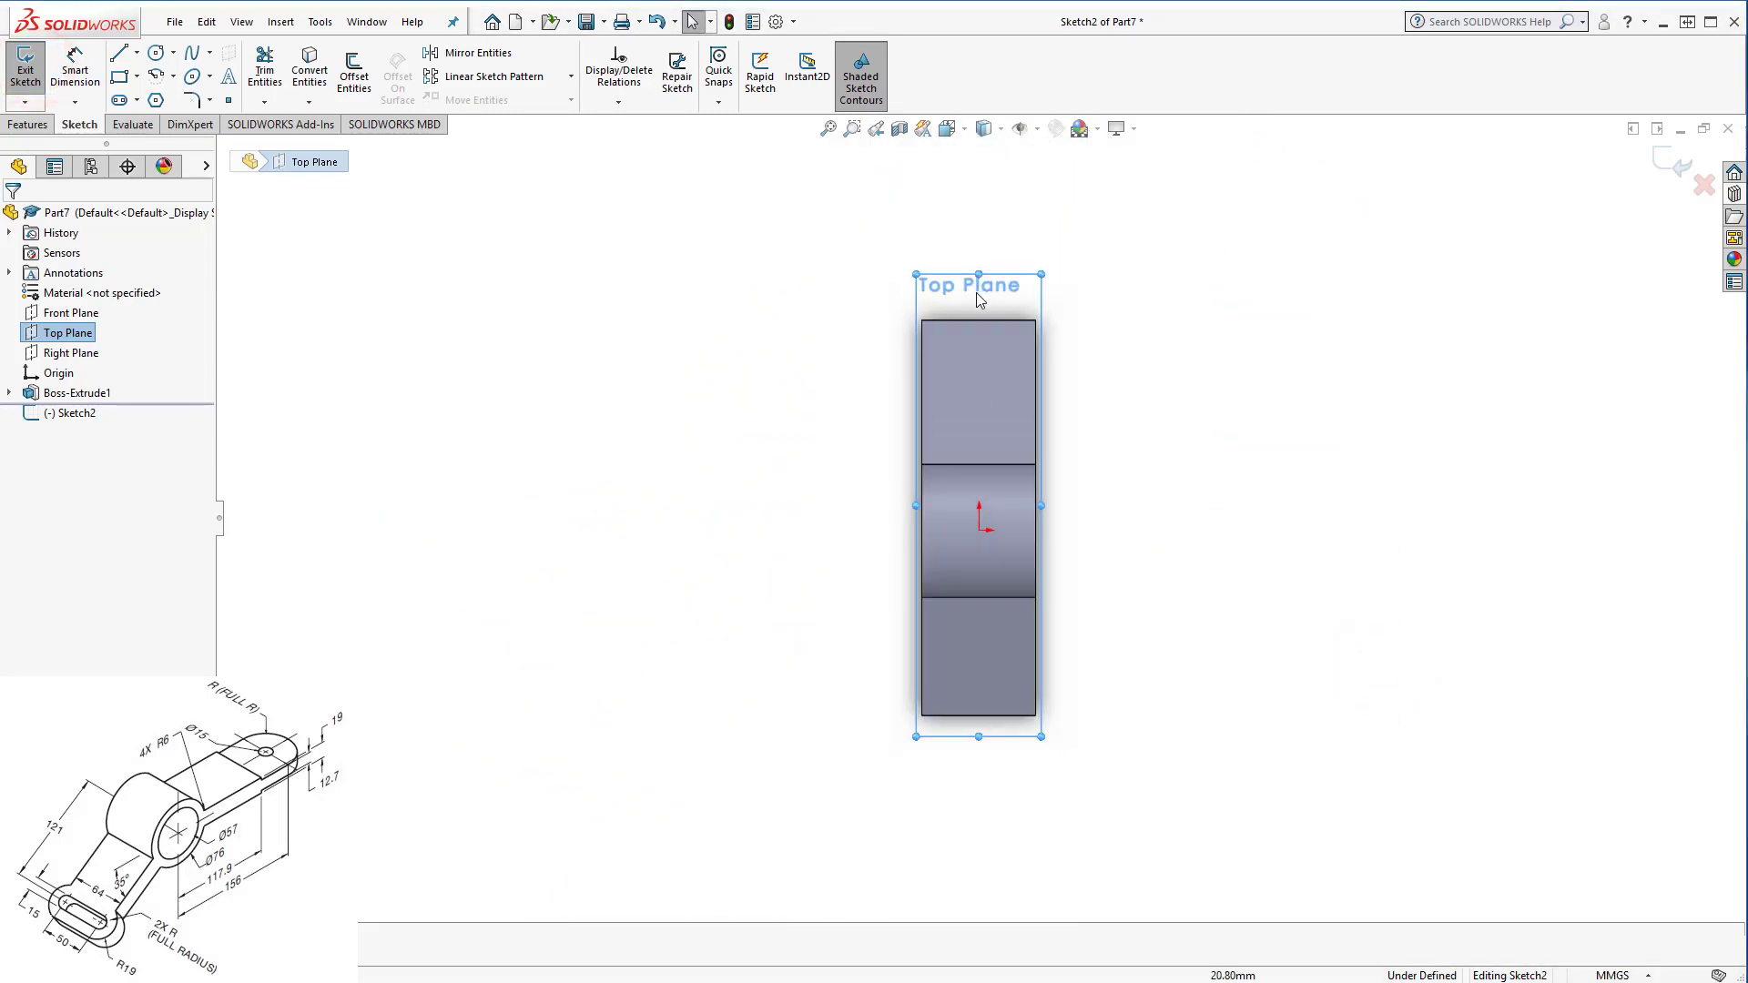
{"action": "scroll", "coordinate": [1161, 646], "scroll_direction": "down", "scroll_amount": 1}
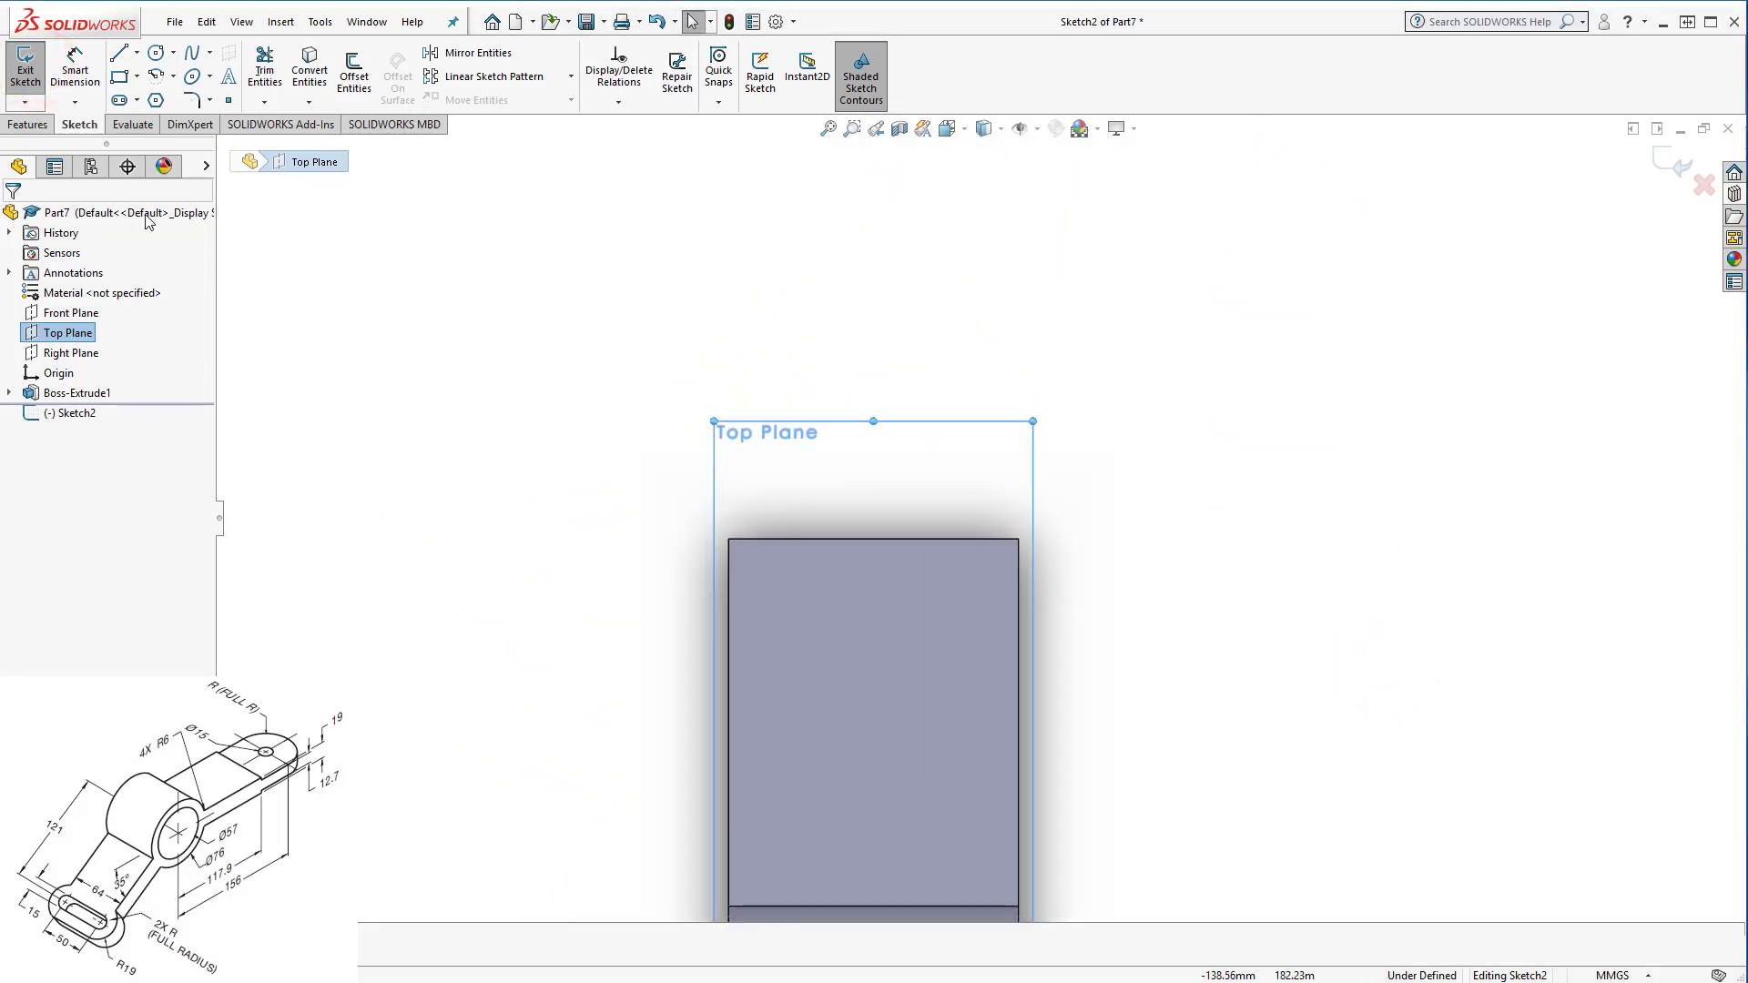
Draw a closed U outline: two vertical sides, a semicircular top, closed along the arm's end edge.
{"action": "left_click", "coordinate": [112, 56]}
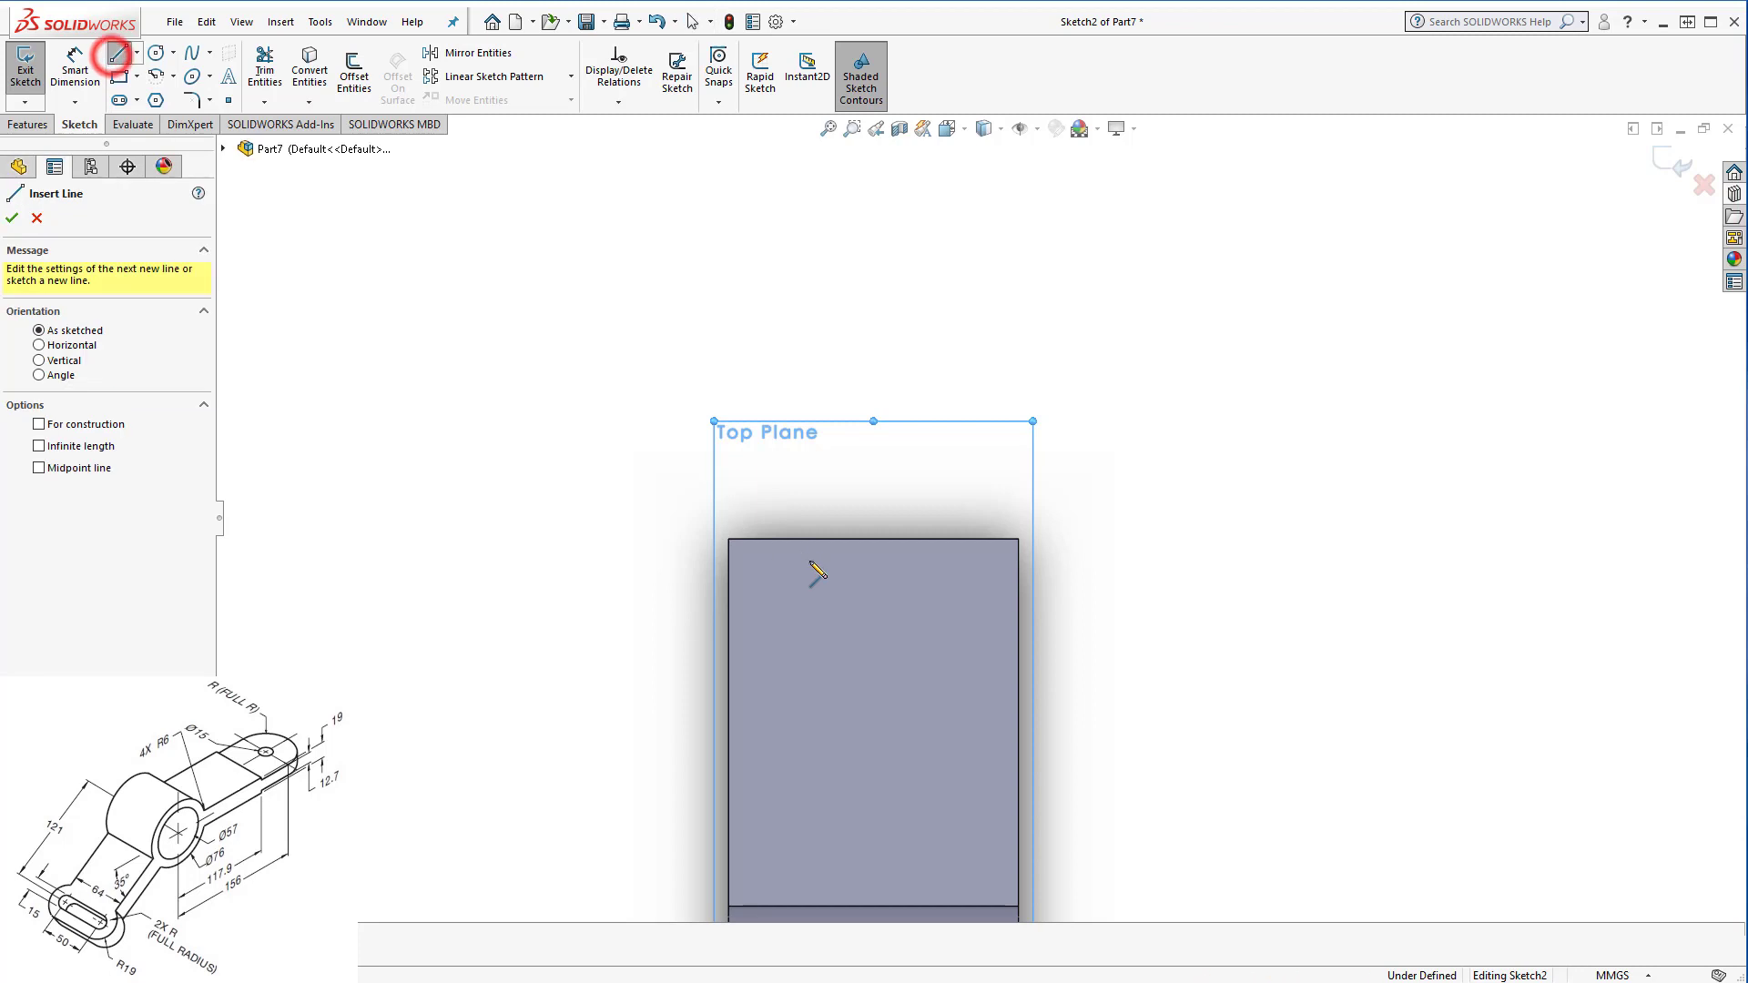
{"action": "left_click", "coordinate": [728, 540]}
{"action": "left_click", "coordinate": [728, 406]}
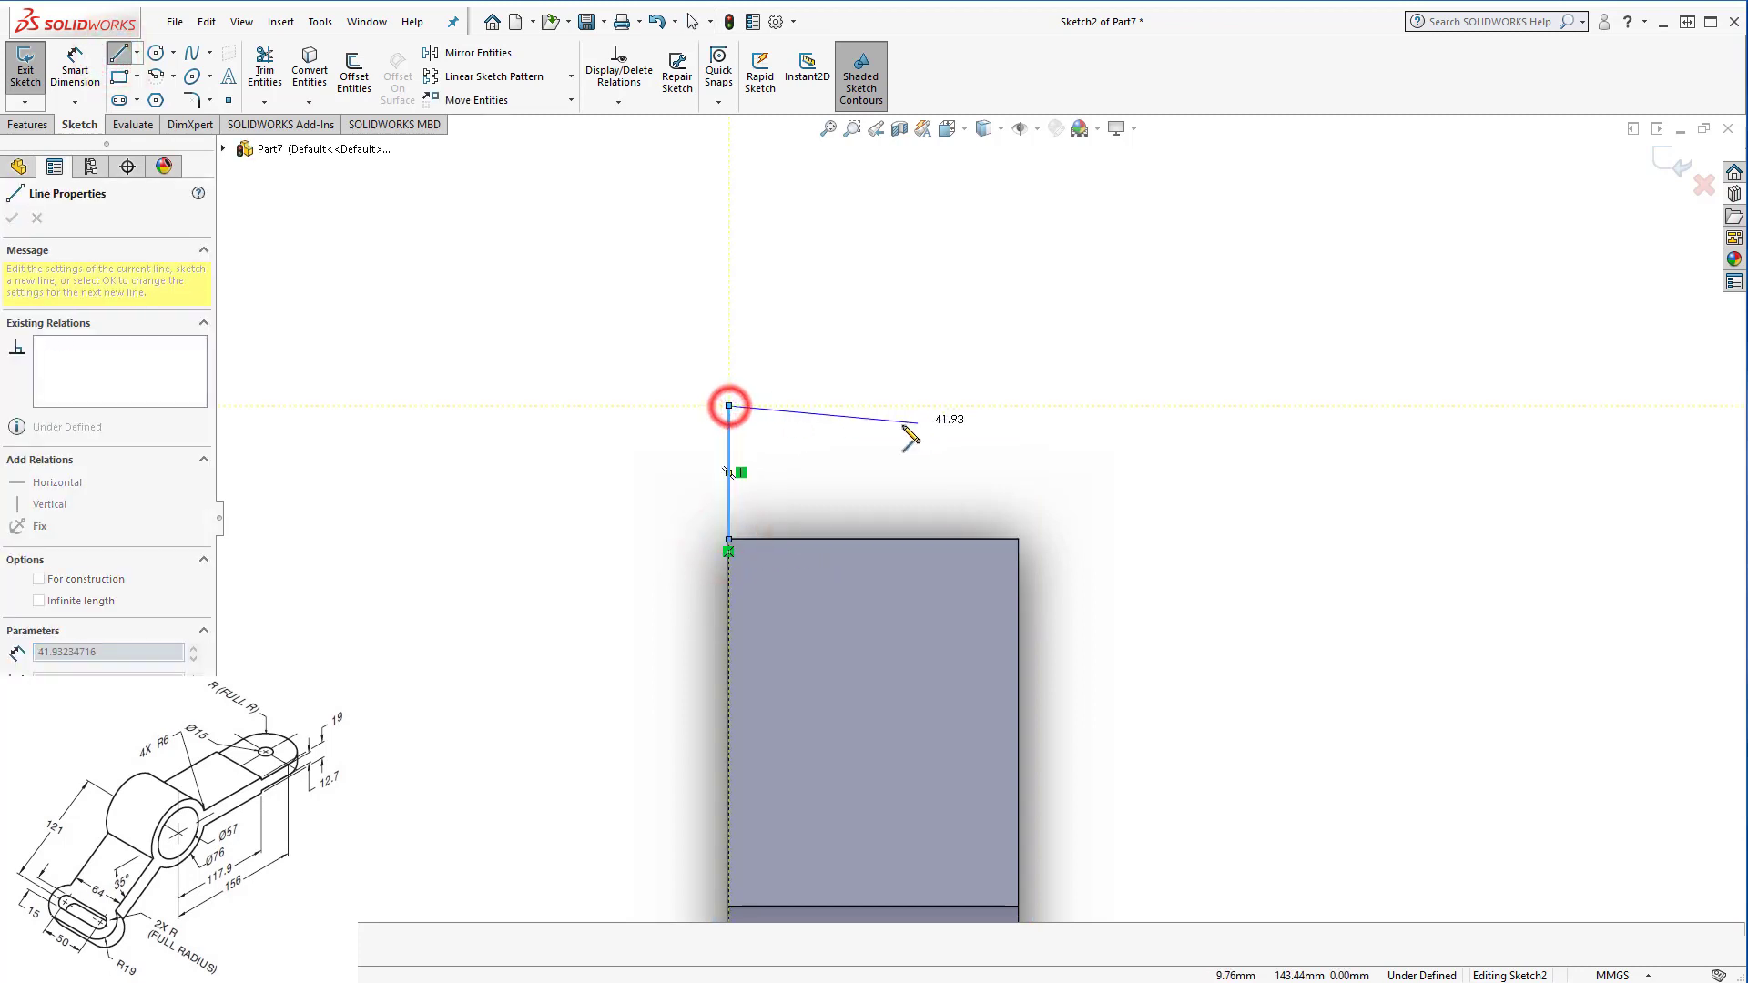
{"action": "left_click", "coordinate": [1017, 403]}
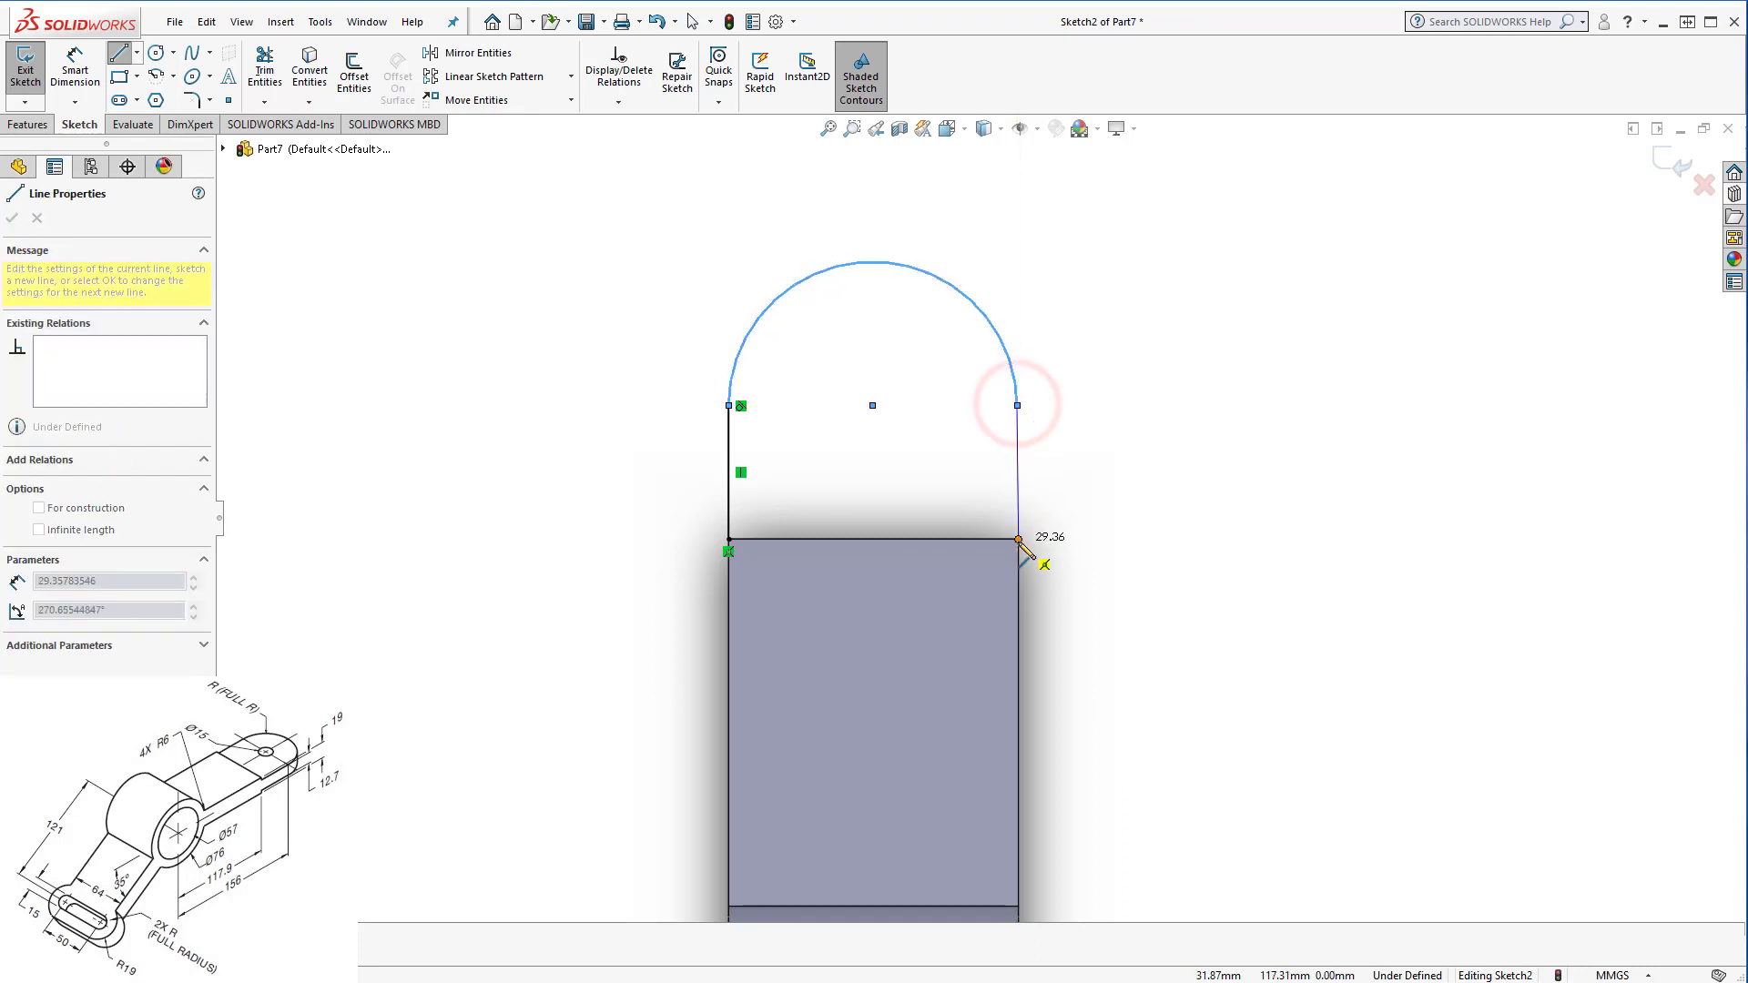
{"action": "left_click", "coordinate": [1018, 539]}
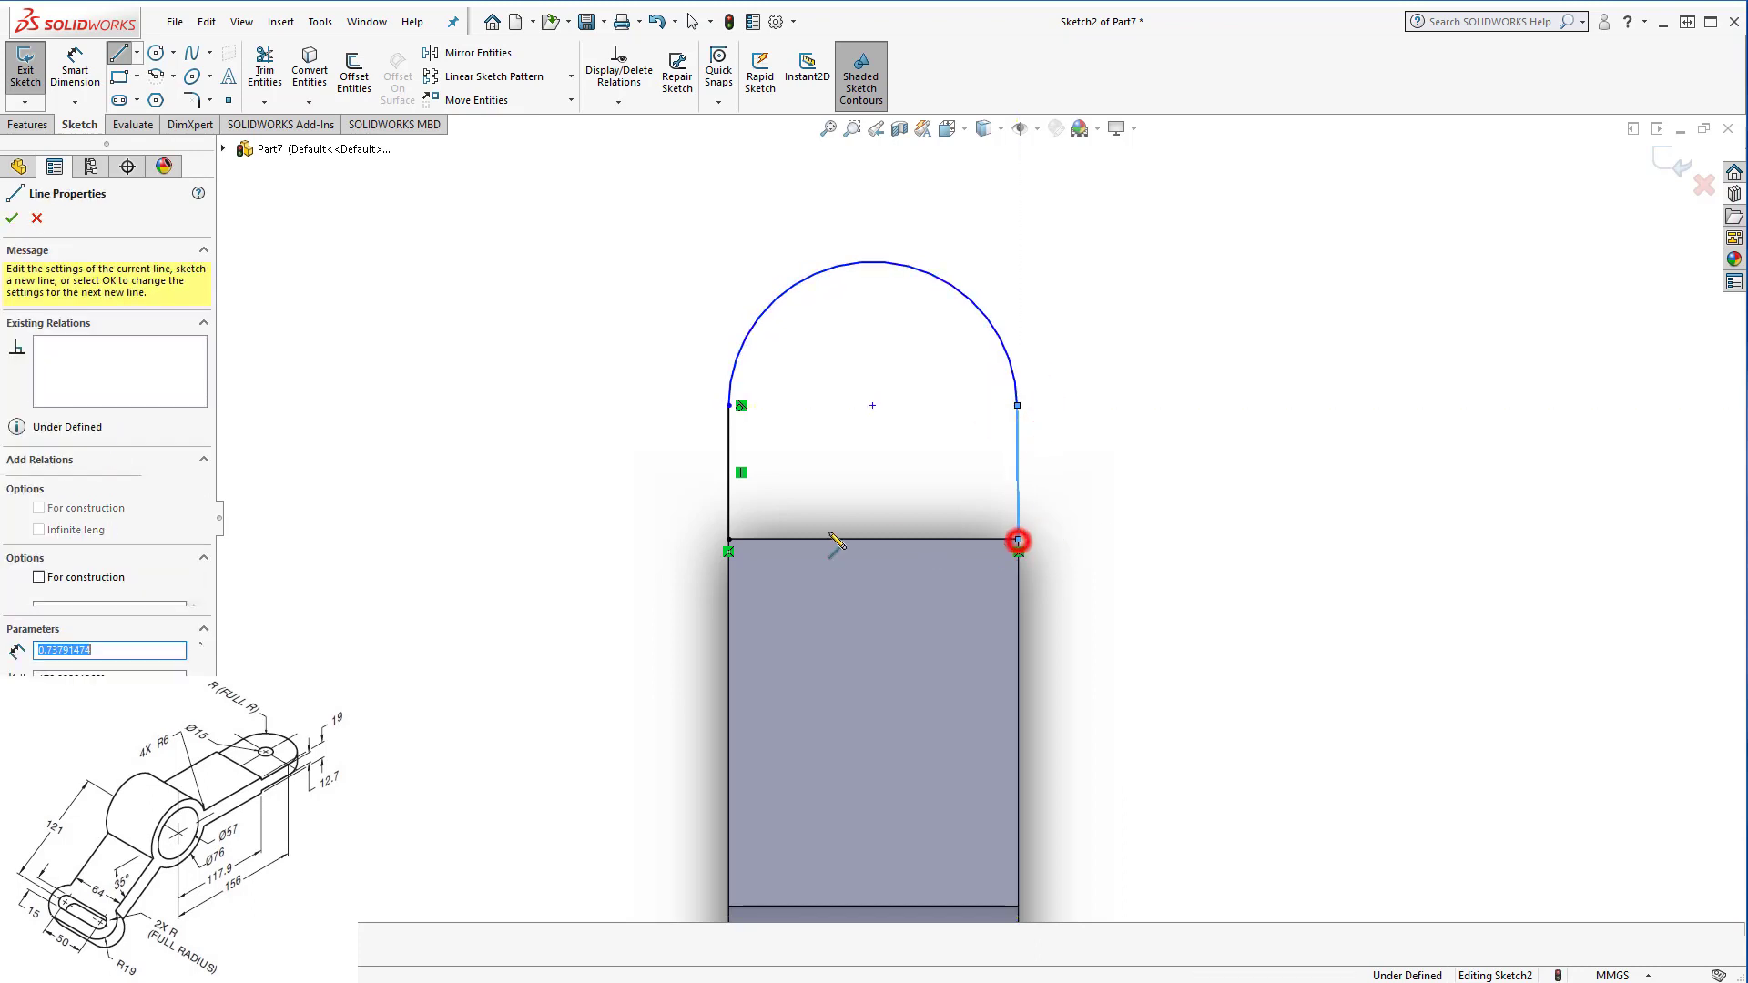
{"action": "left_click", "coordinate": [728, 540]}
{"action": "key", "text": "Escape"}
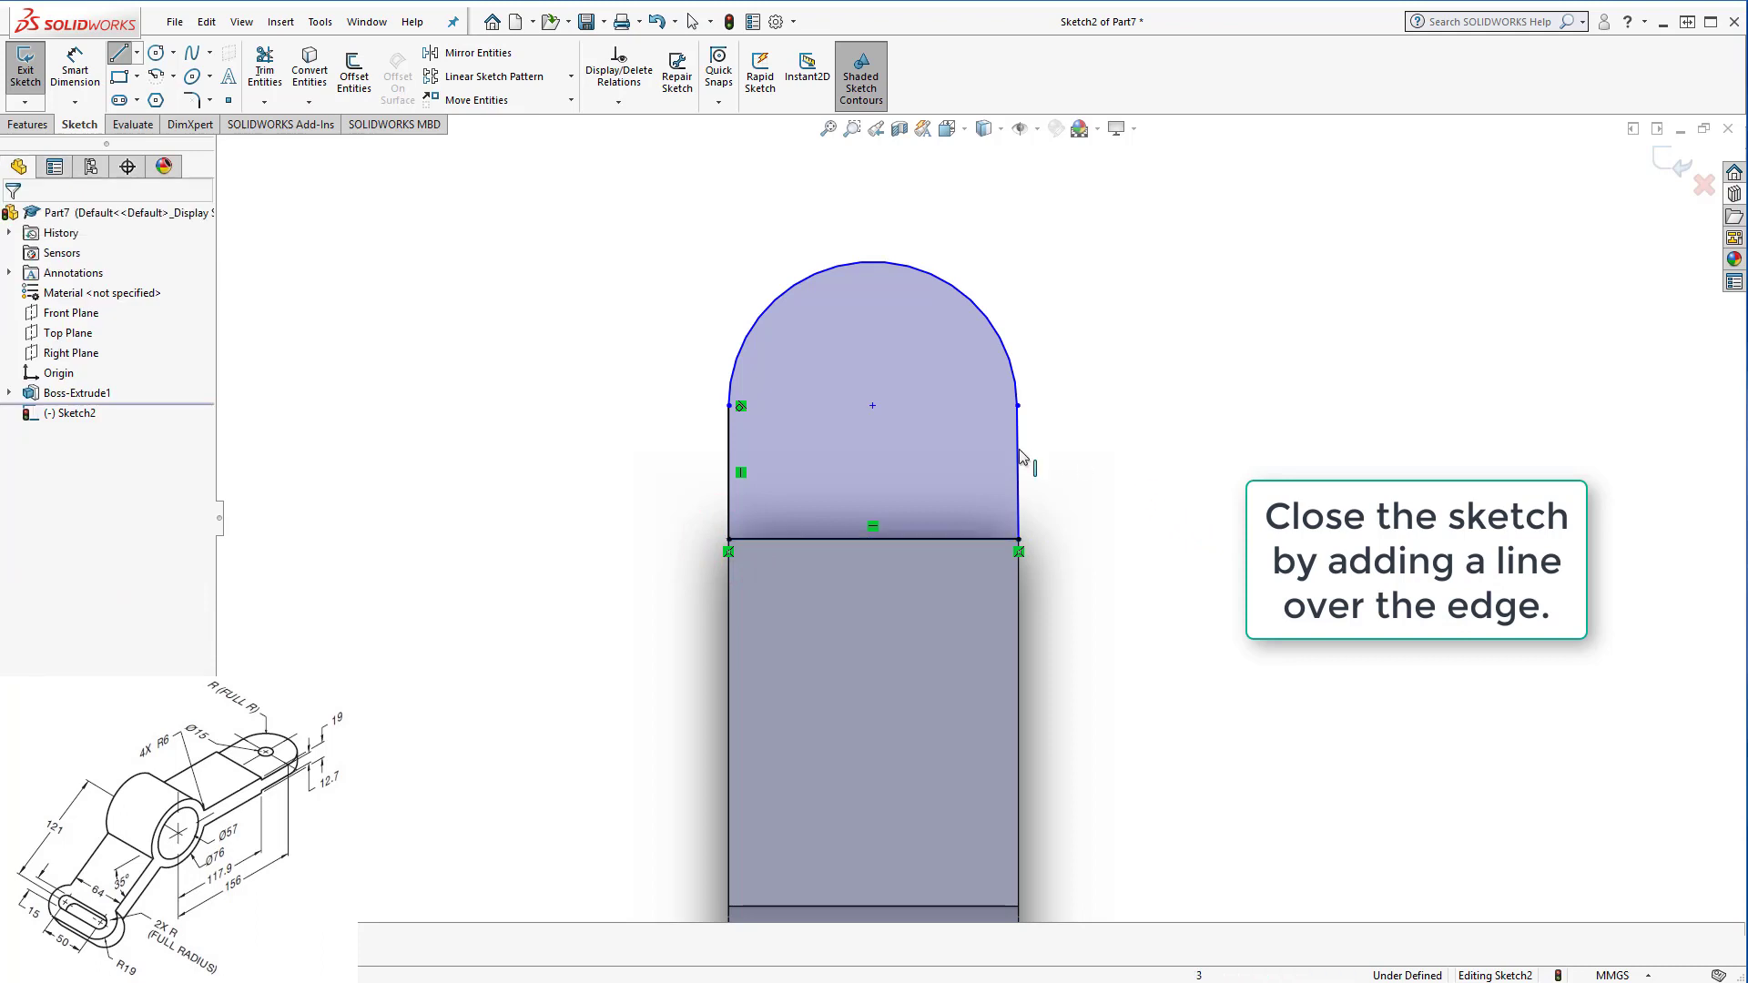
Make the right side line vertical and tangent to the top arc.
{"action": "left_click", "coordinate": [1020, 443]}
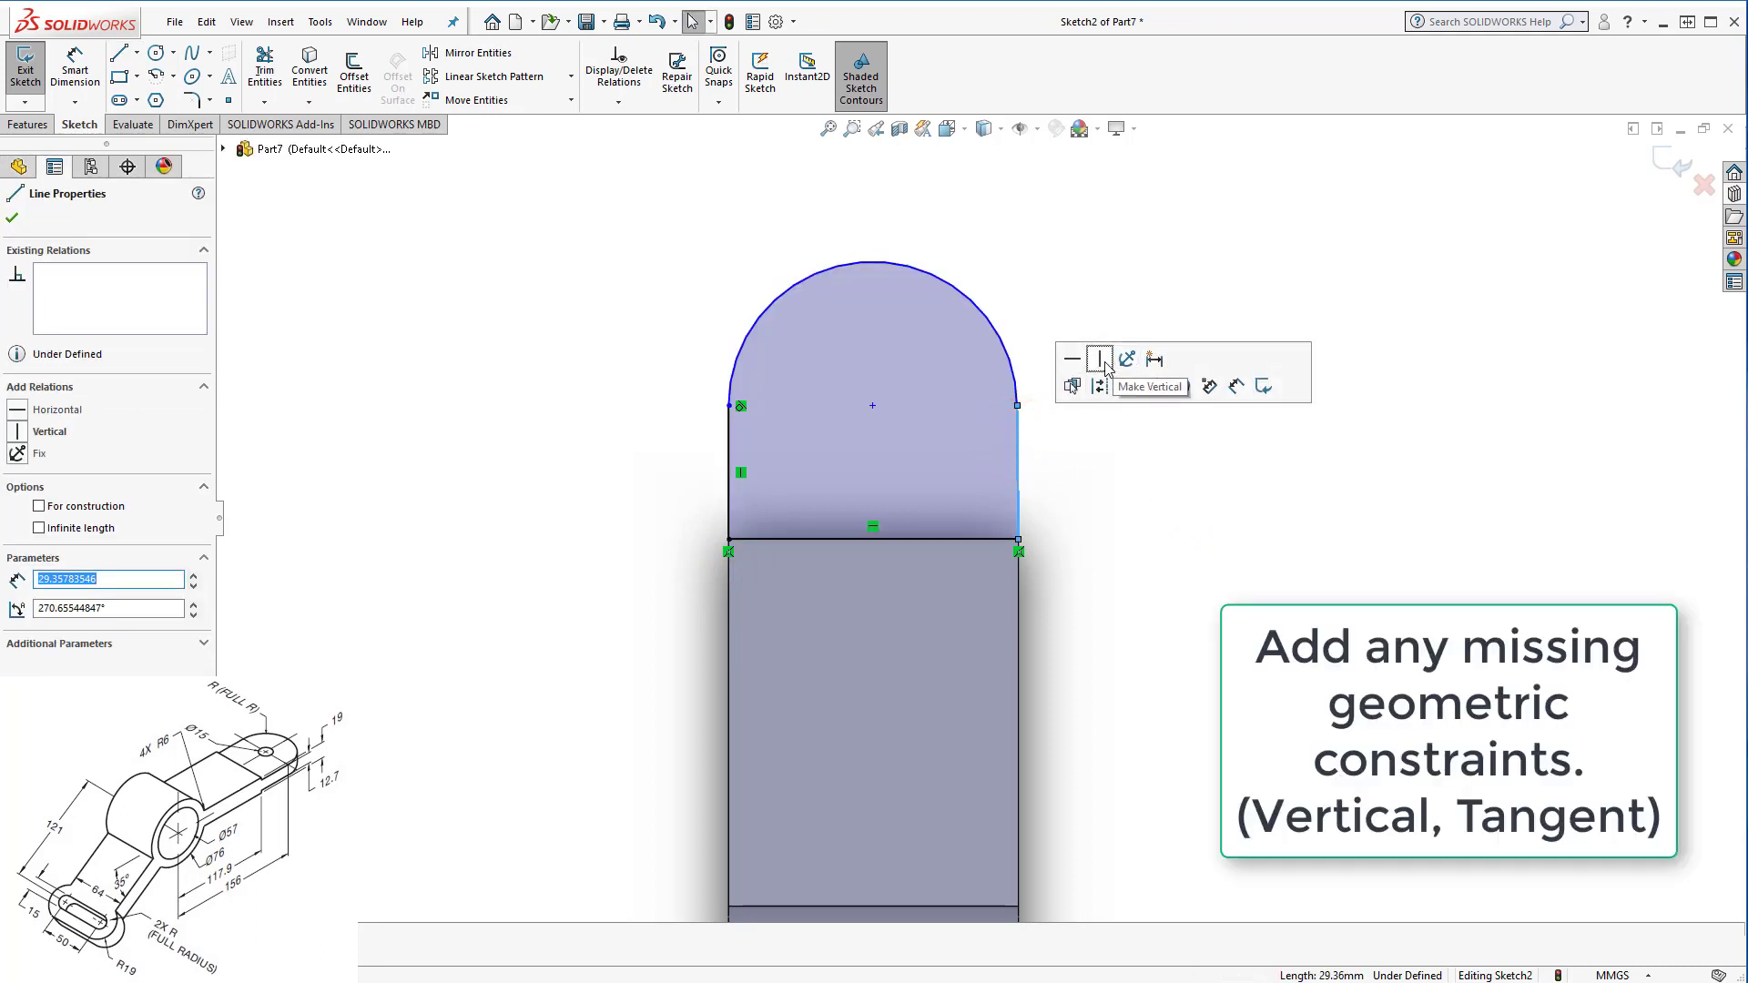
{"action": "left_click", "coordinate": [1104, 356]}
{"action": "left_click", "coordinate": [1074, 515]}
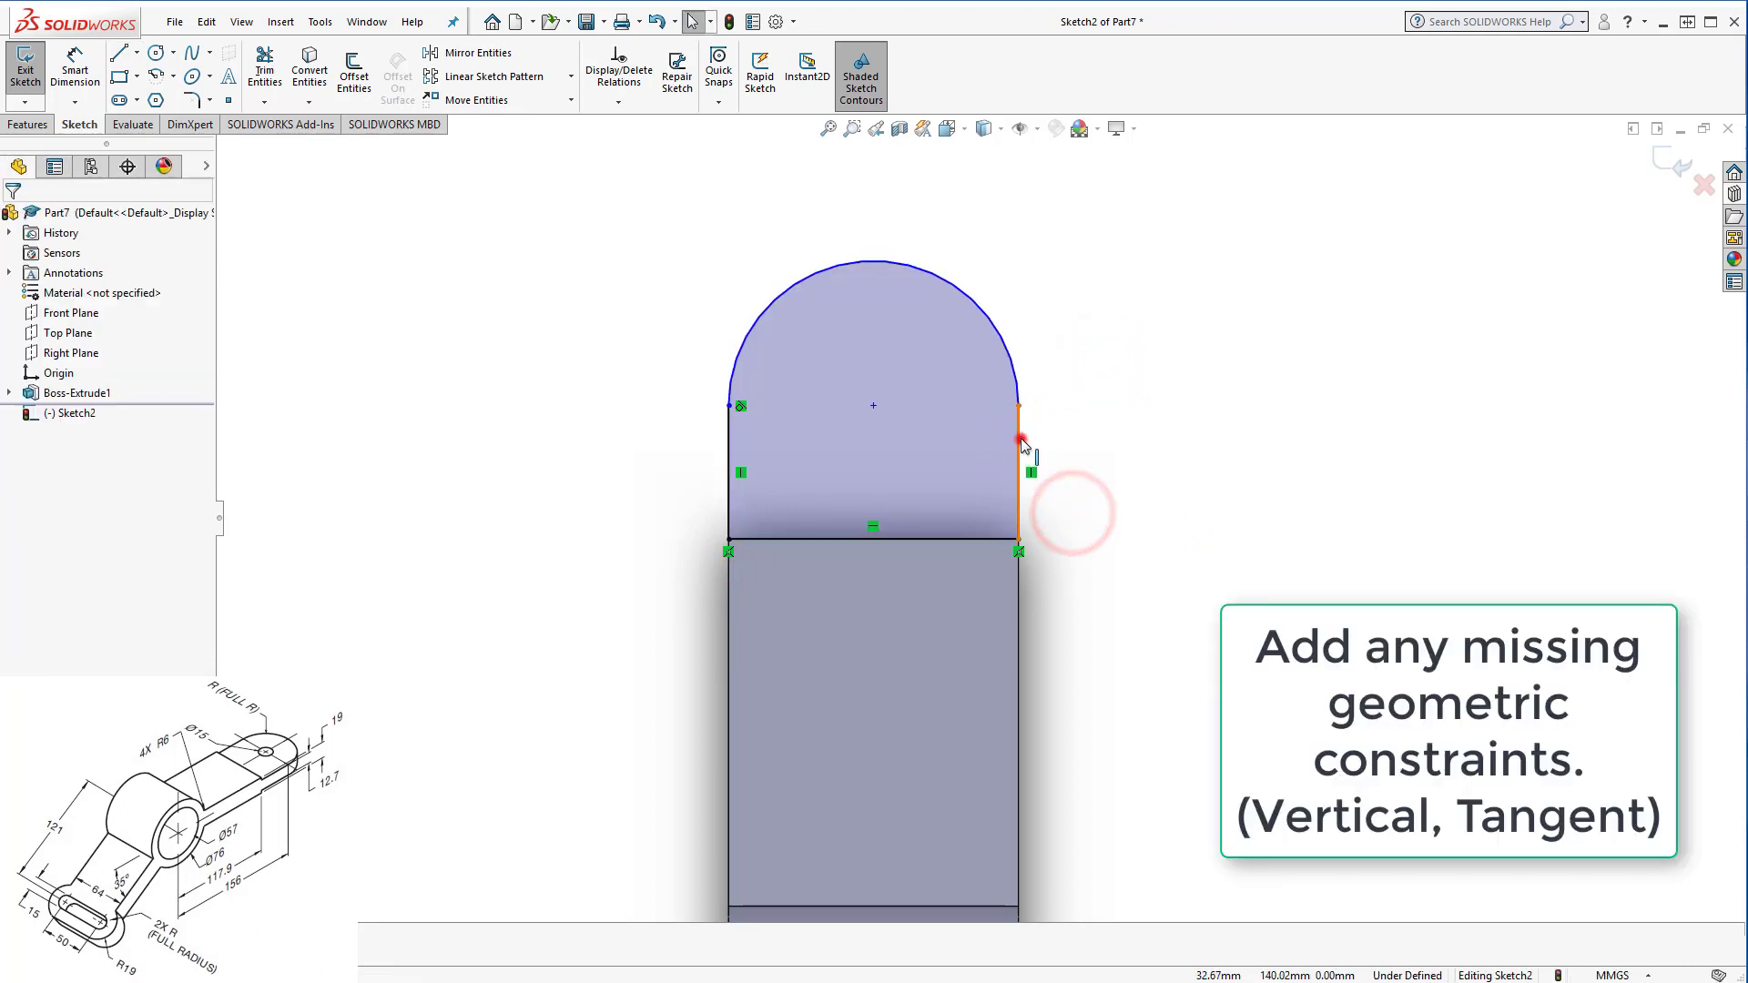
{"action": "left_click", "coordinate": [1020, 440]}
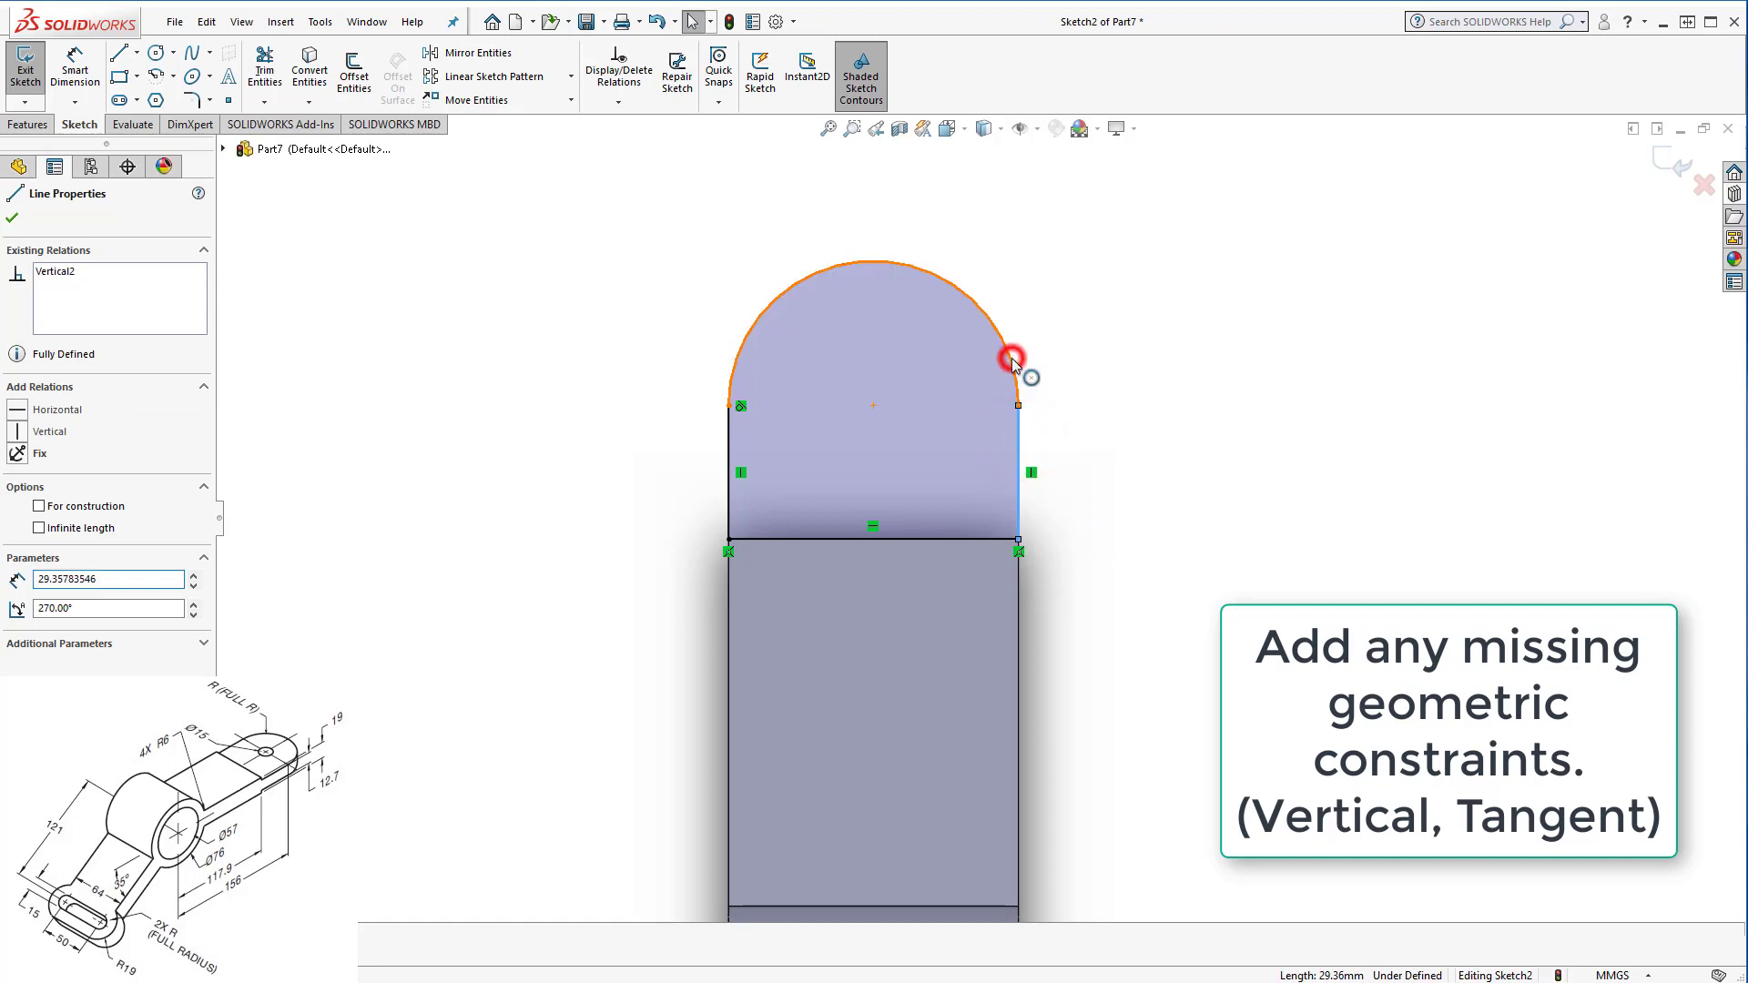
{"action": "left_click", "coordinate": [1013, 357], "text": "ctrl"}
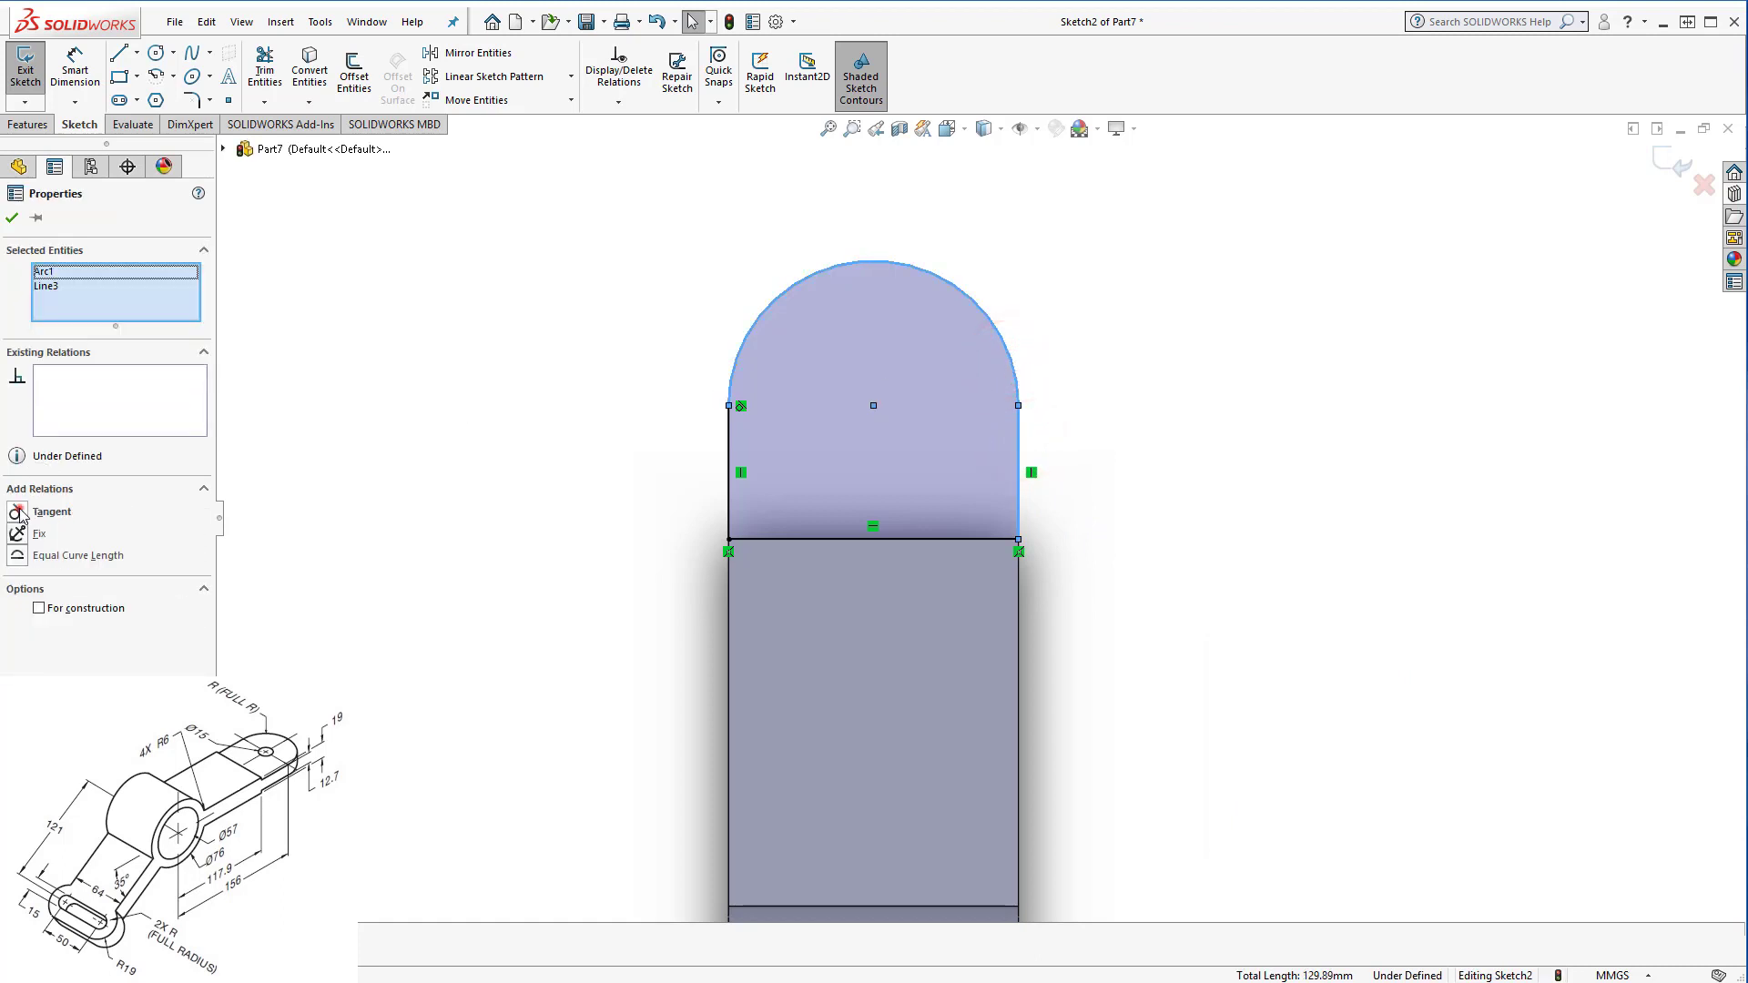
{"action": "left_click", "coordinate": [404, 472]}
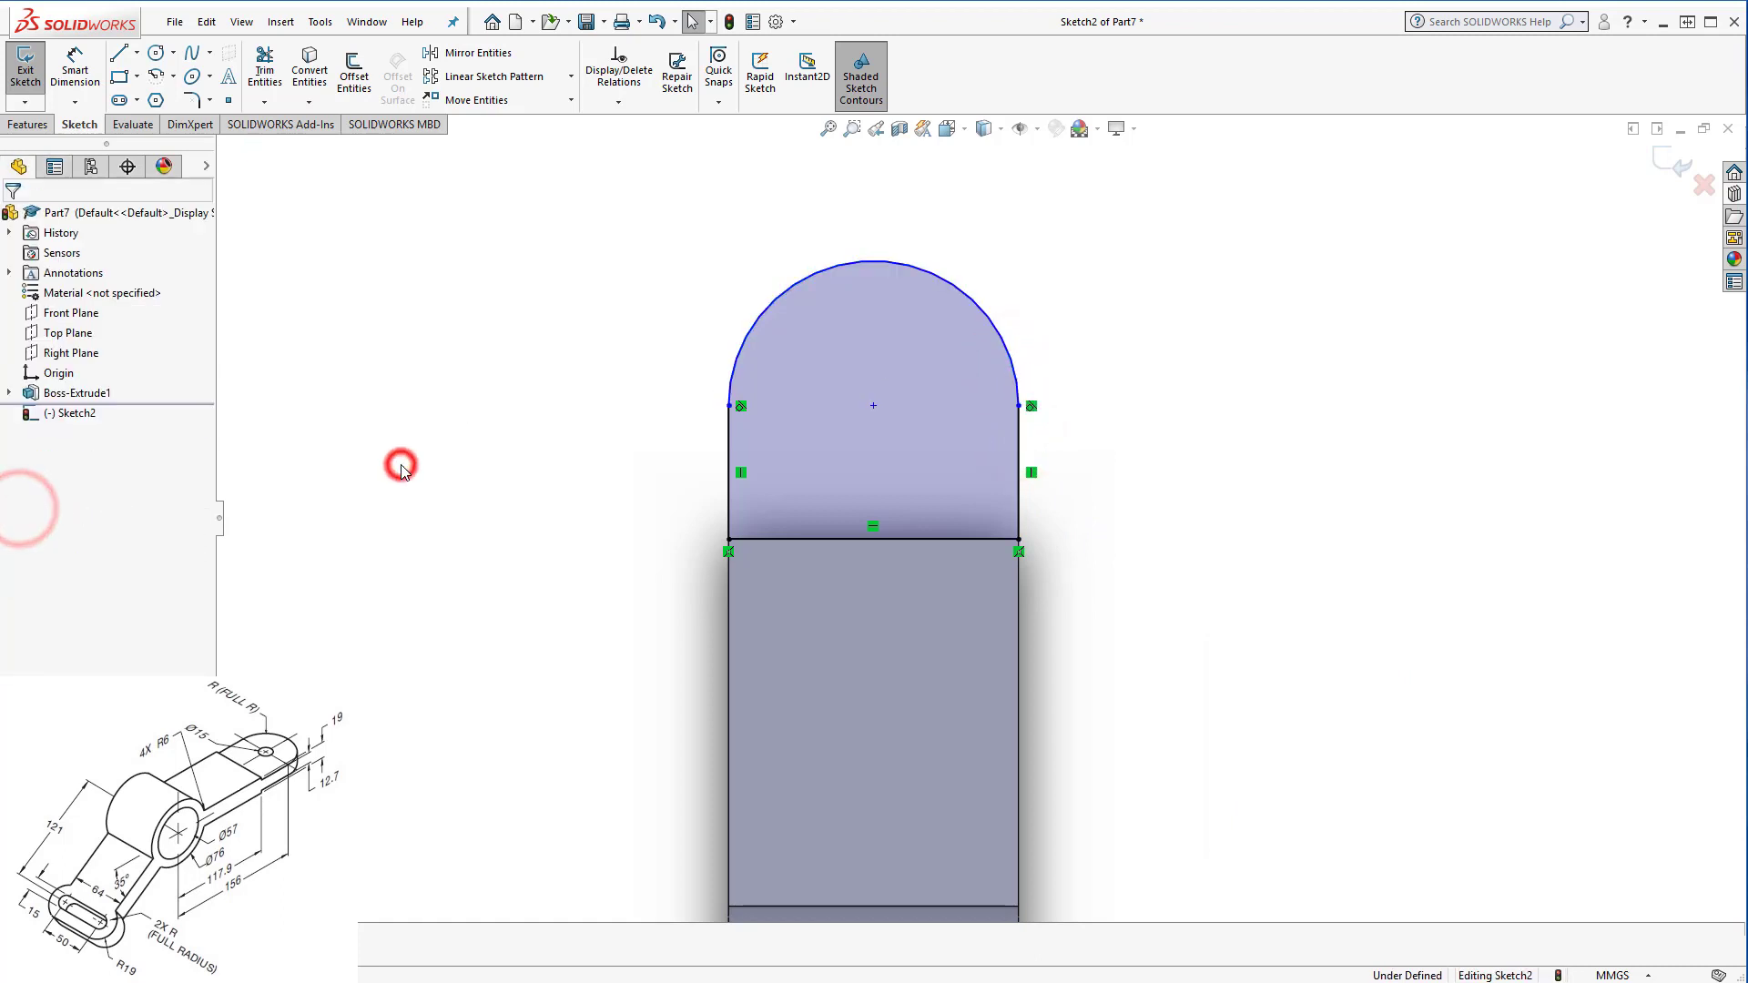
Draw a circle at the arc centre, dimensioned 156 mm from the origin.
{"action": "left_click", "coordinate": [156, 53]}
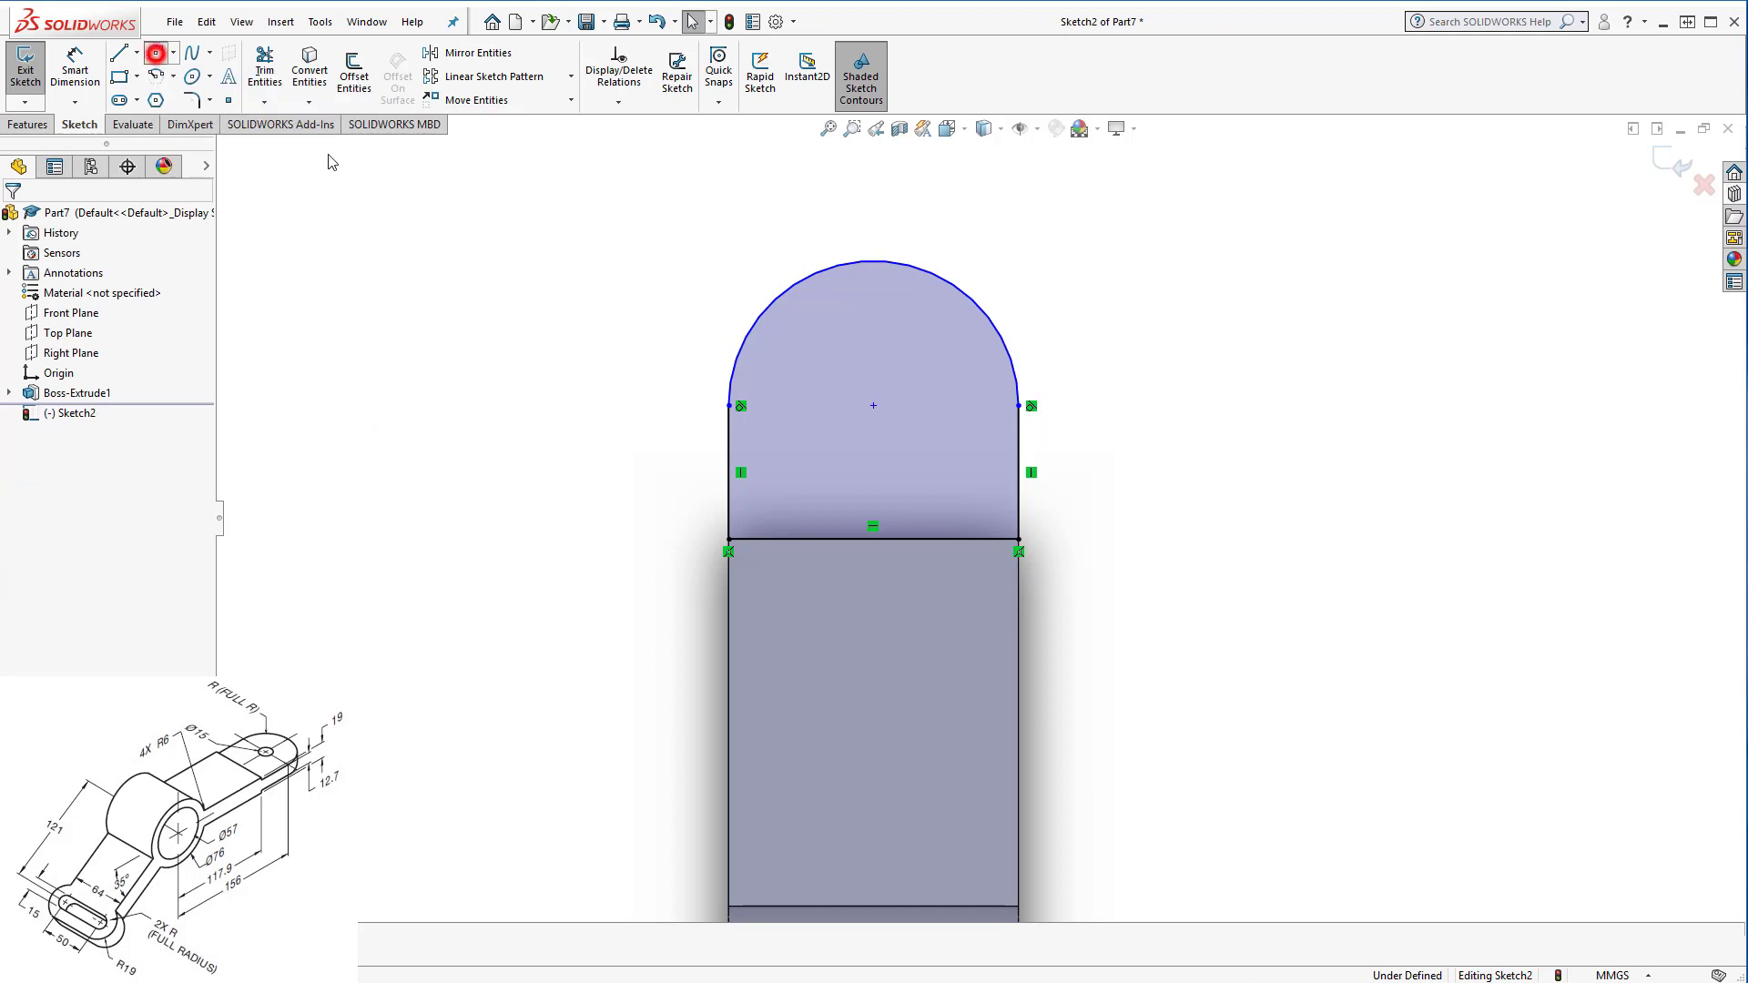
{"action": "left_click", "coordinate": [874, 406]}
{"action": "left_click", "coordinate": [66, 63]}
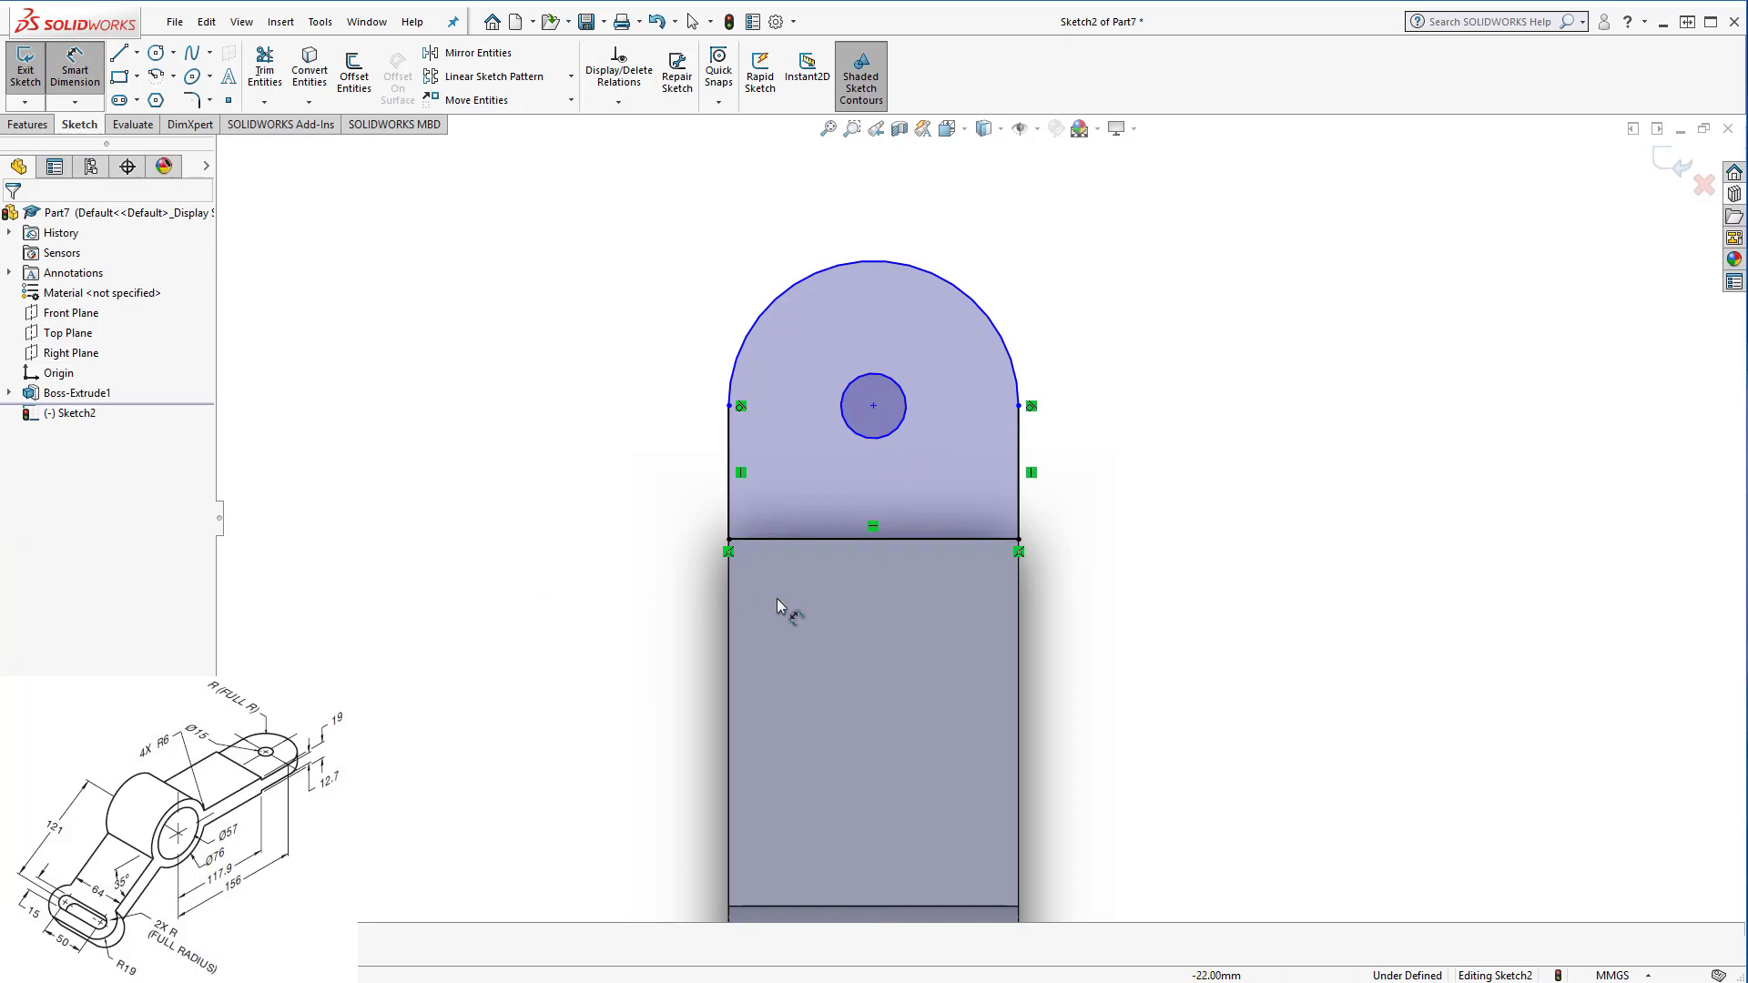
{"action": "scroll", "coordinate": [831, 806], "scroll_direction": "up", "scroll_amount": 2}
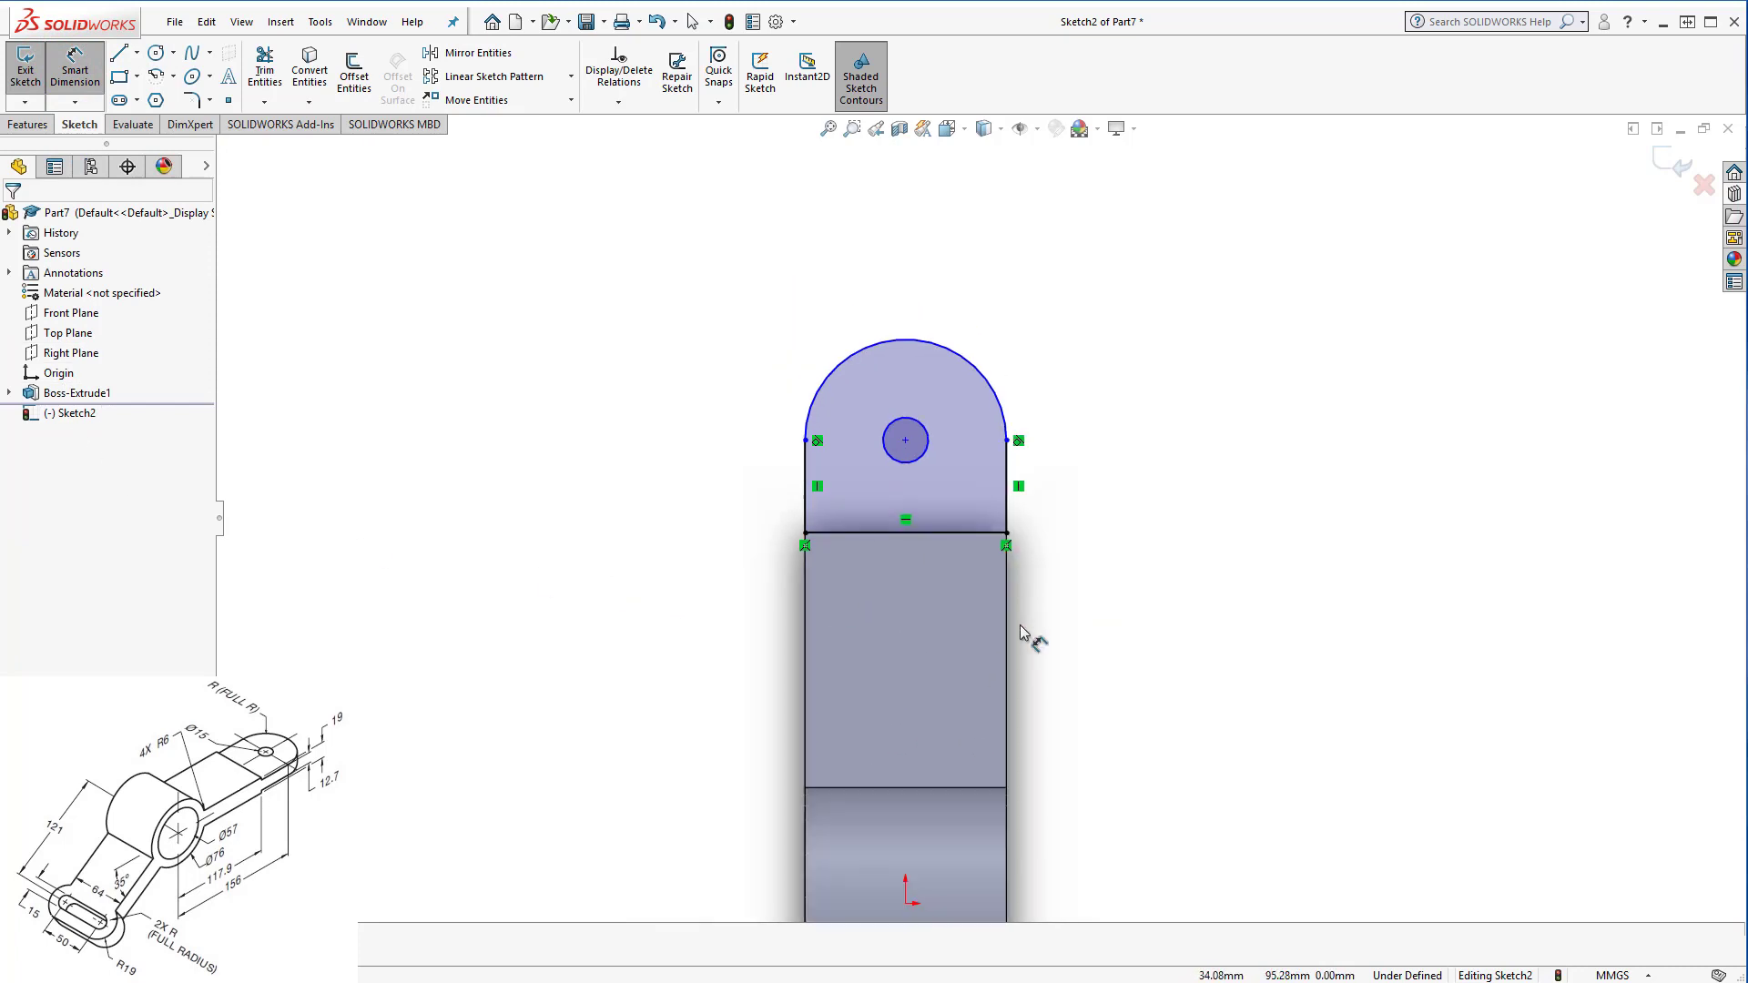
{"action": "scroll", "coordinate": [967, 833], "scroll_direction": "up", "scroll_amount": 1}
{"action": "scroll", "coordinate": [920, 838], "scroll_direction": "down", "scroll_amount": 1}
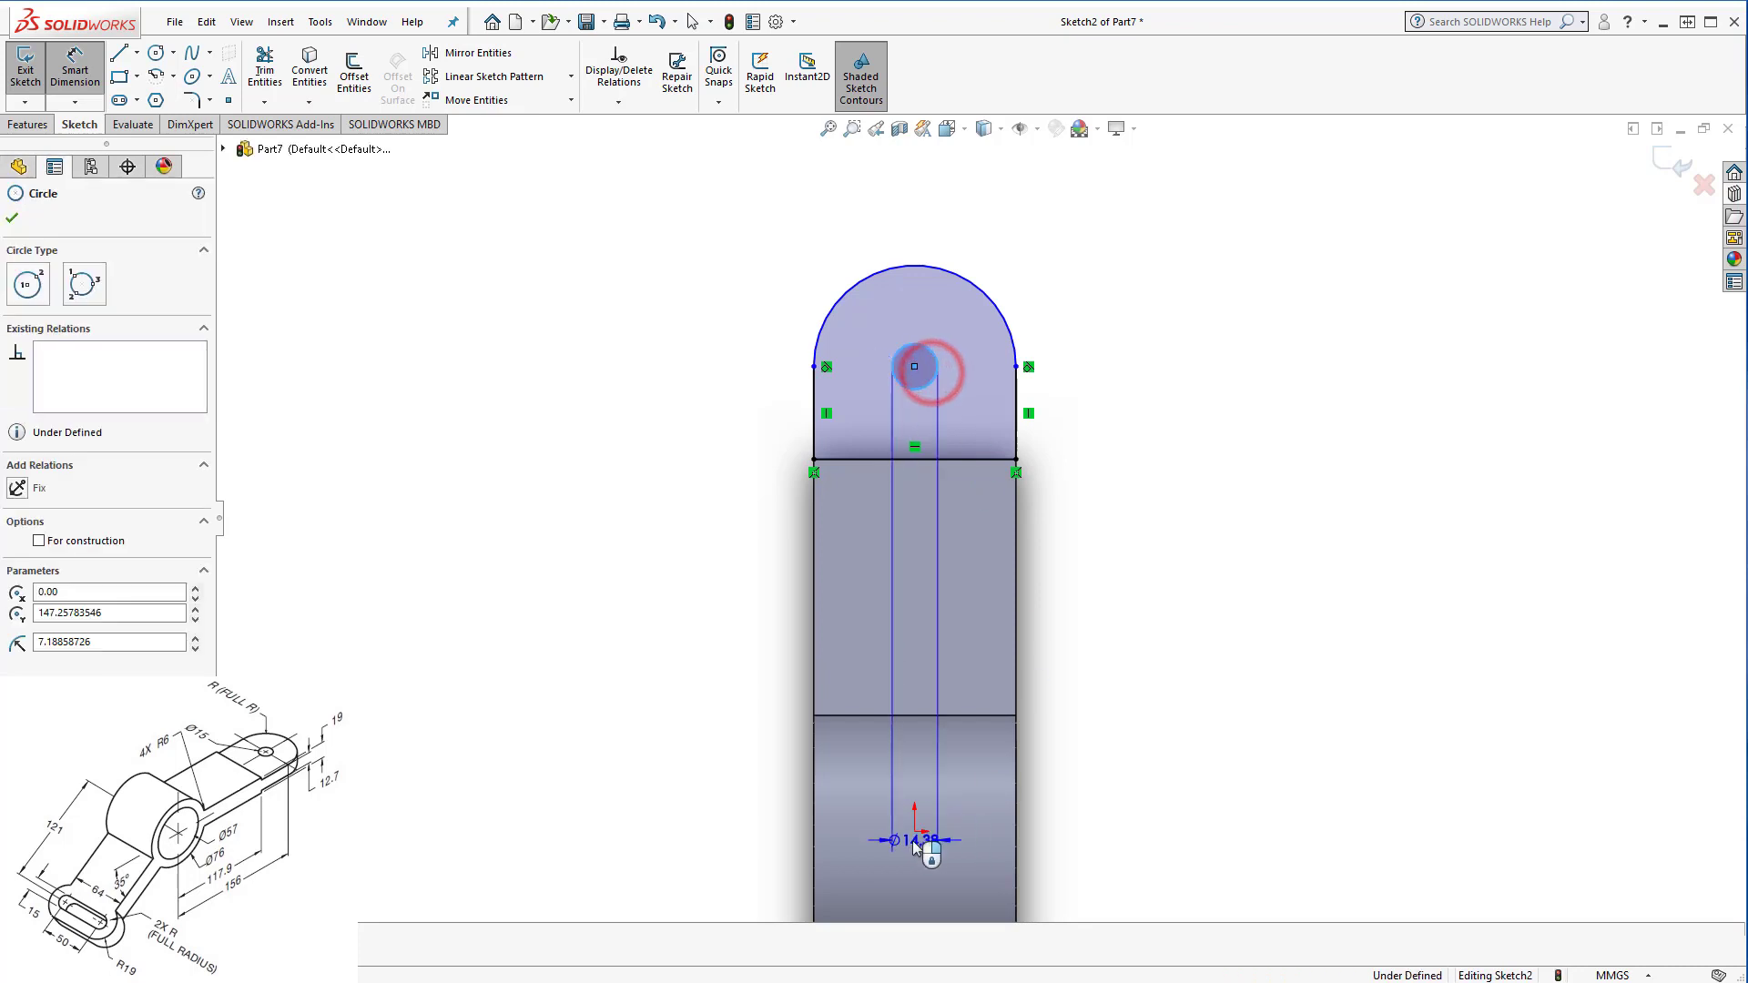
{"action": "left_click", "coordinate": [915, 831]}
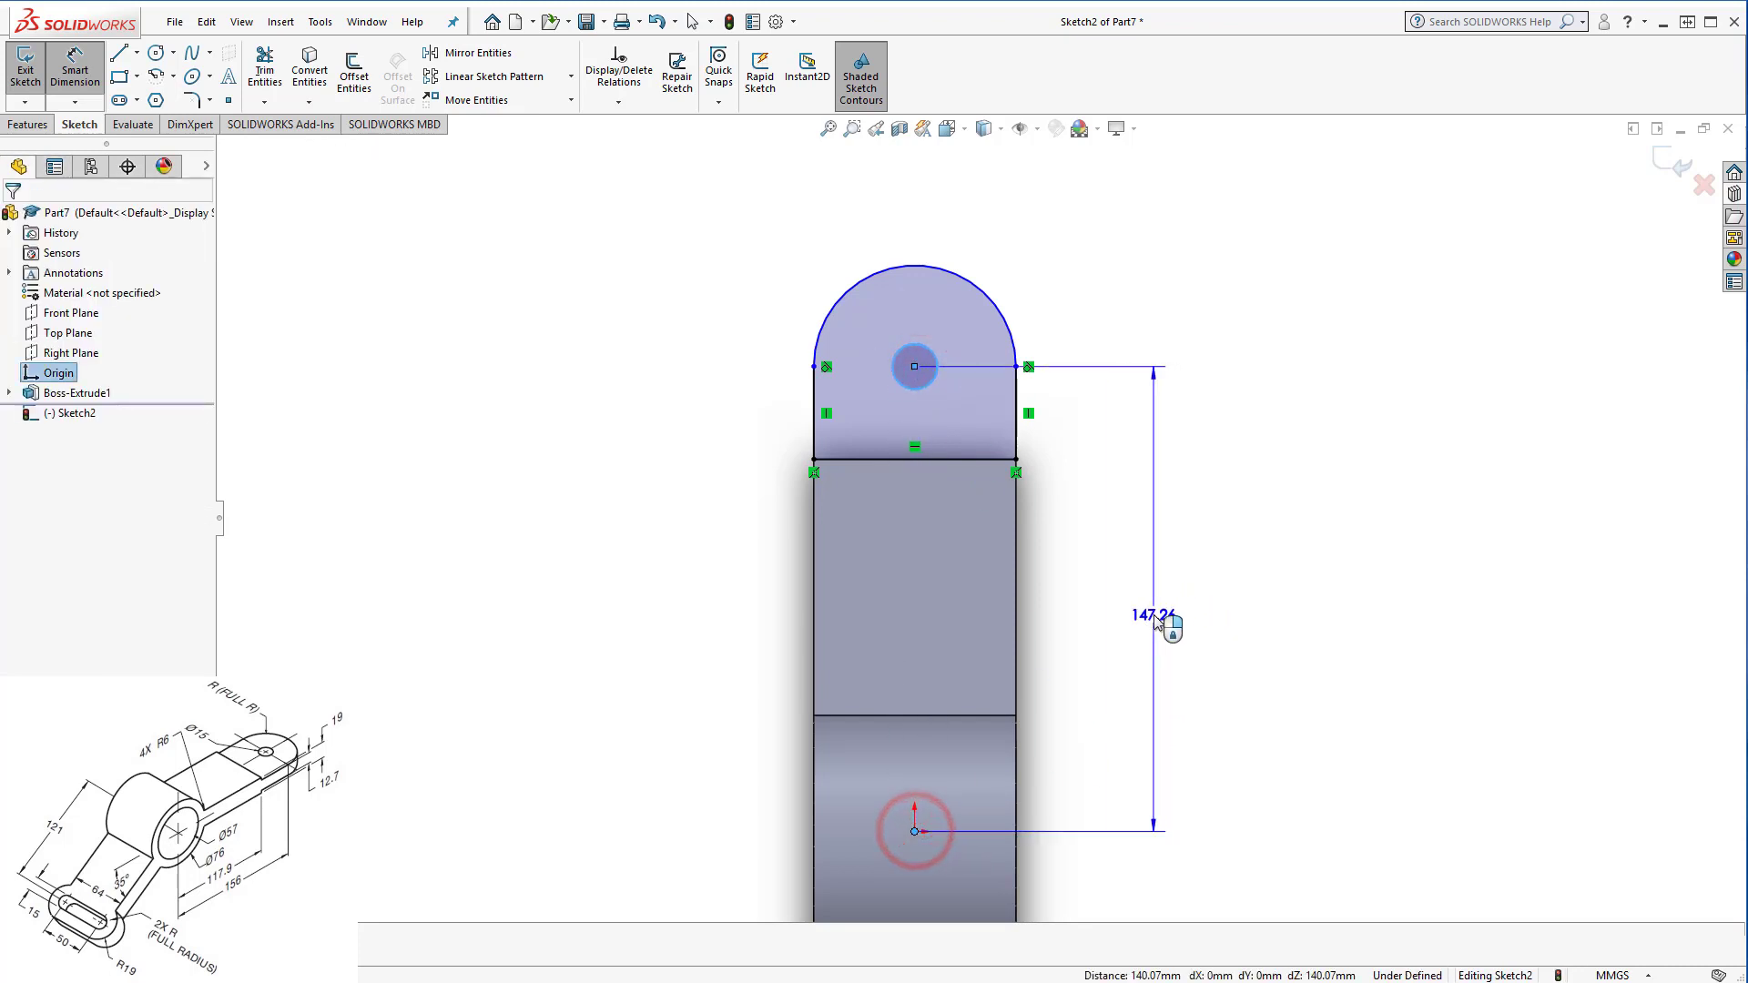
{"action": "left_click", "coordinate": [1155, 617]}
{"action": "type", "text": "156"}
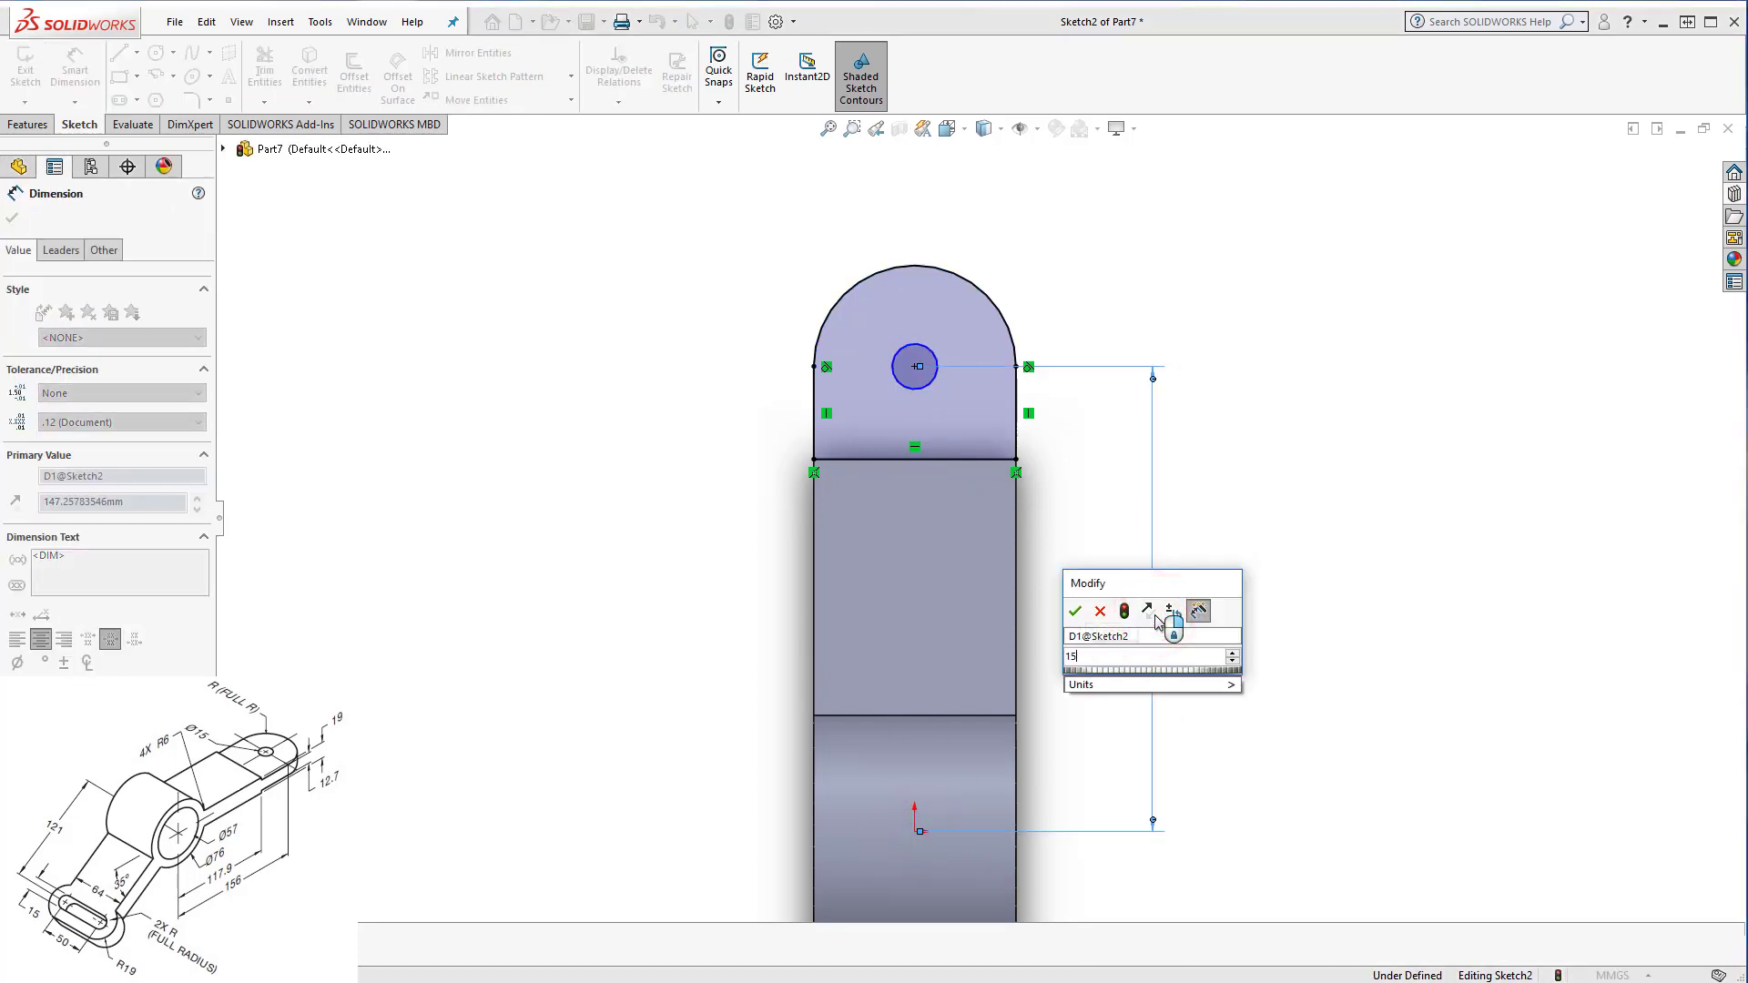
{"action": "key", "text": "Return"}
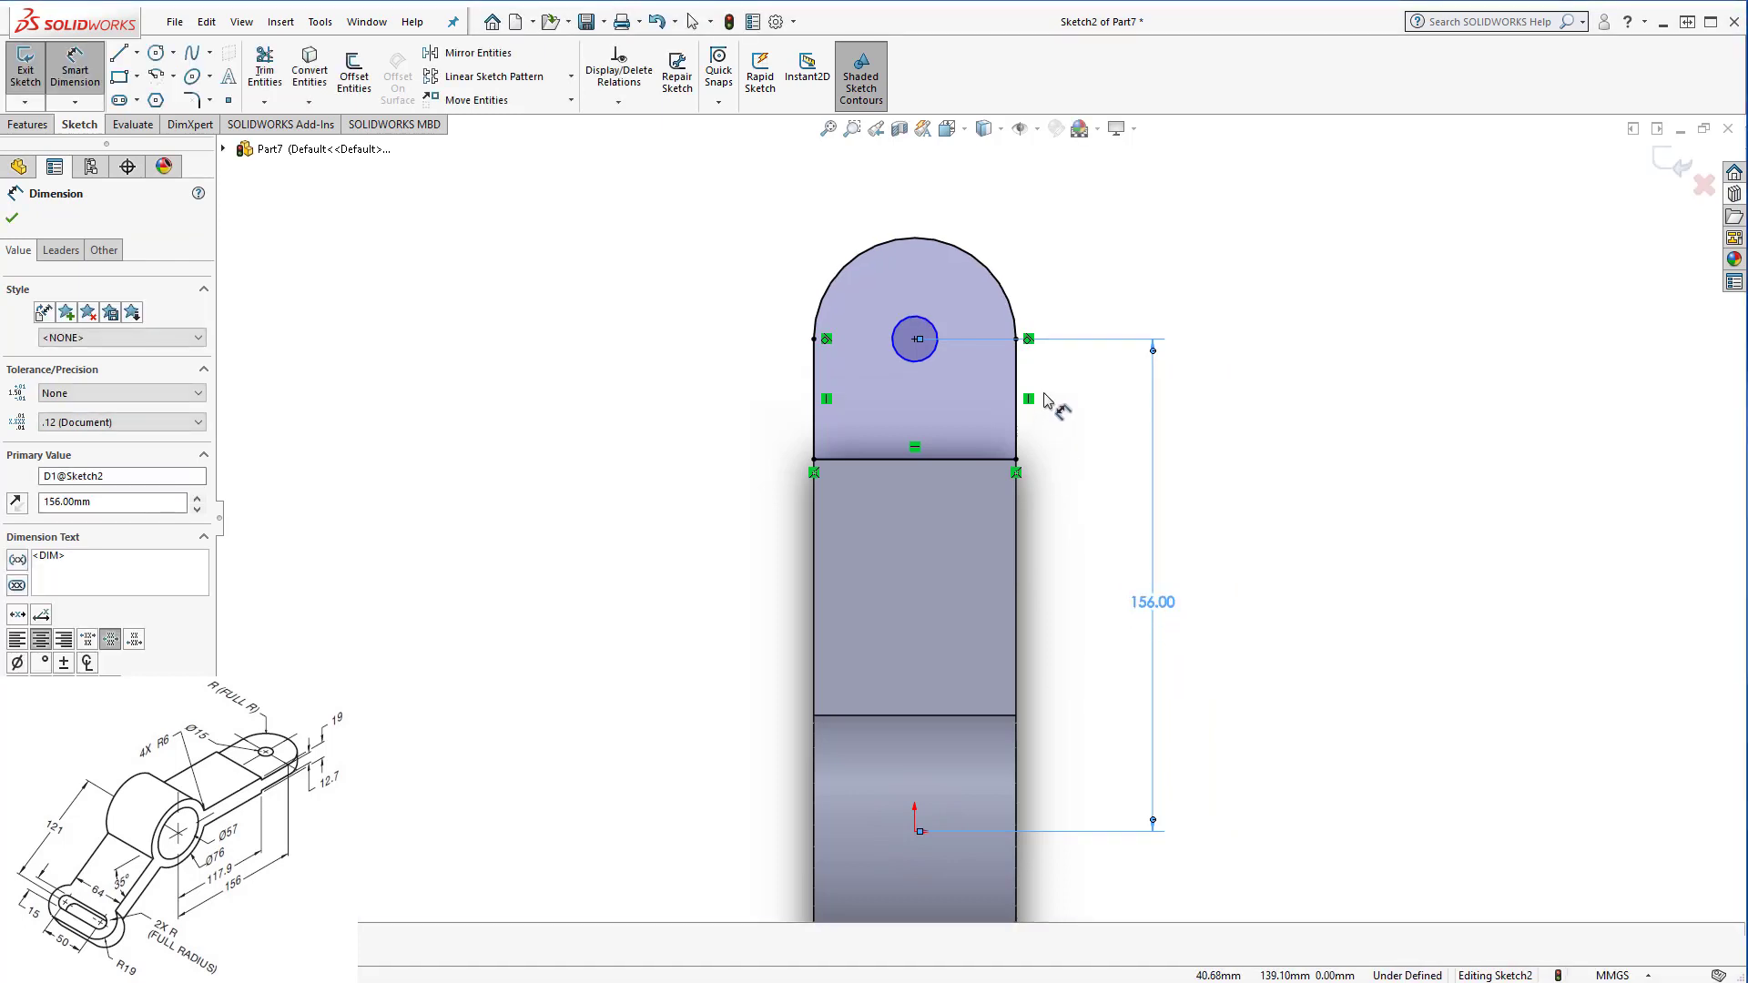
Set the circle diameter to 15 mm, fully defining the sketch.
{"action": "left_click", "coordinate": [906, 323]}
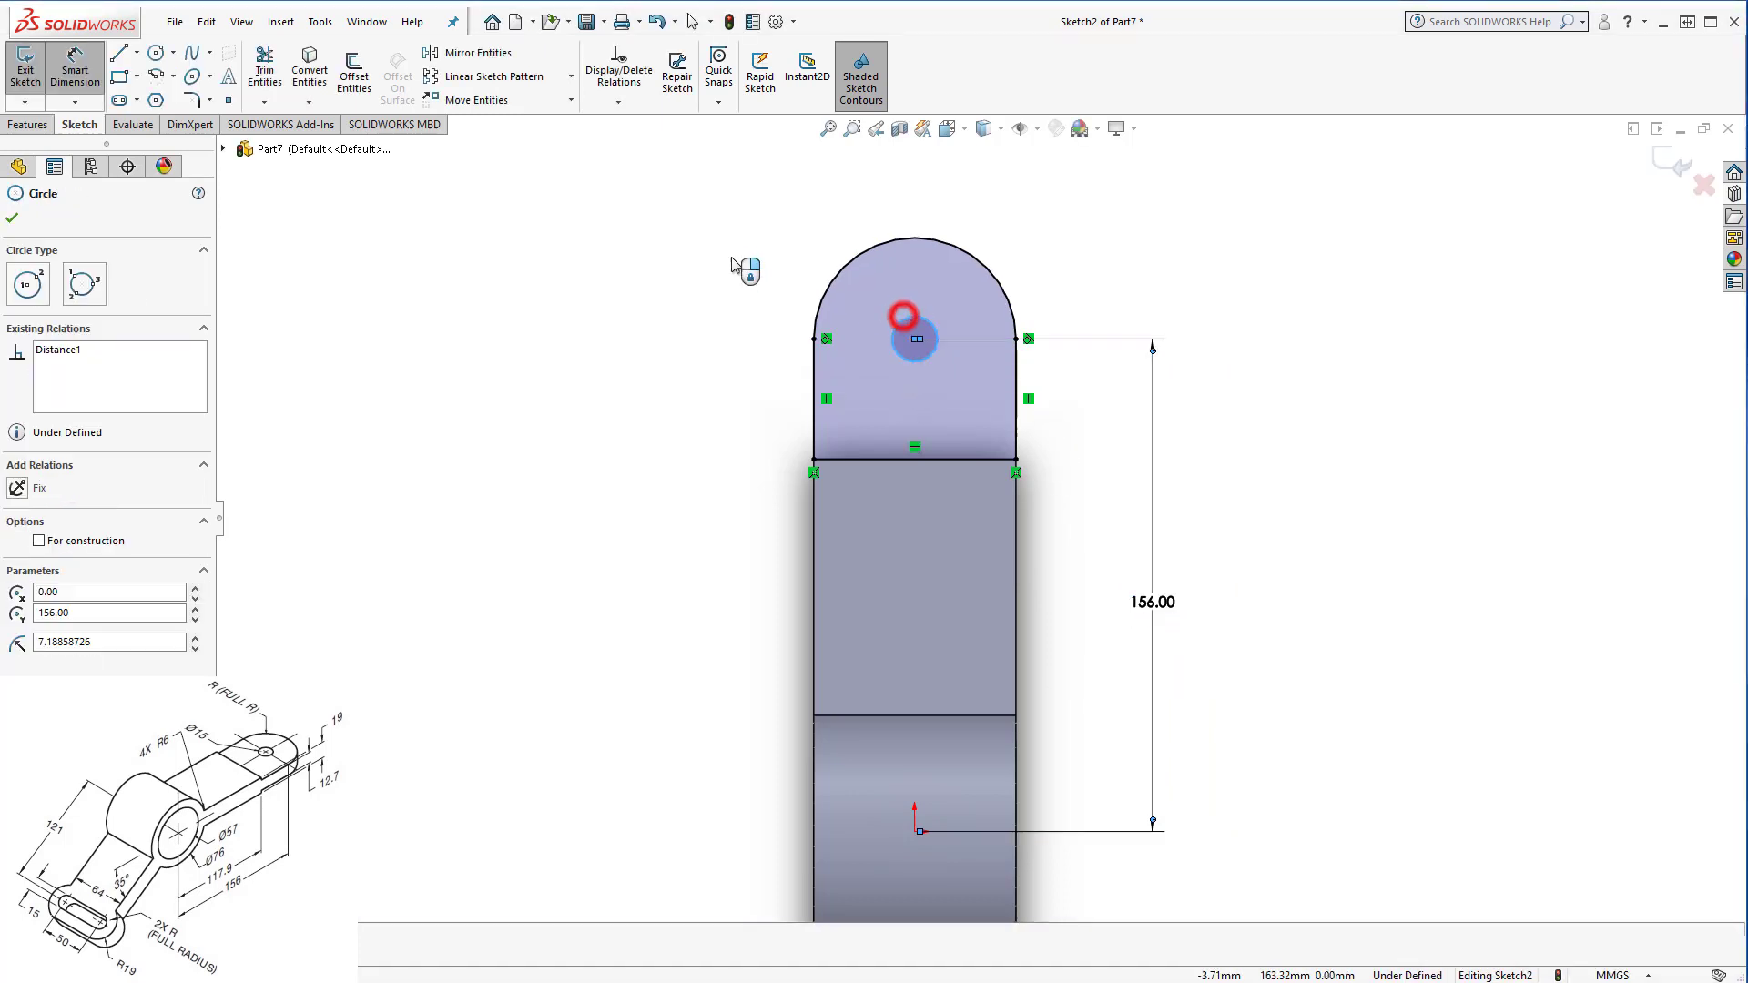
{"action": "left_click", "coordinate": [724, 248]}
{"action": "type", "text": "15"}
{"action": "key", "text": "Return"}
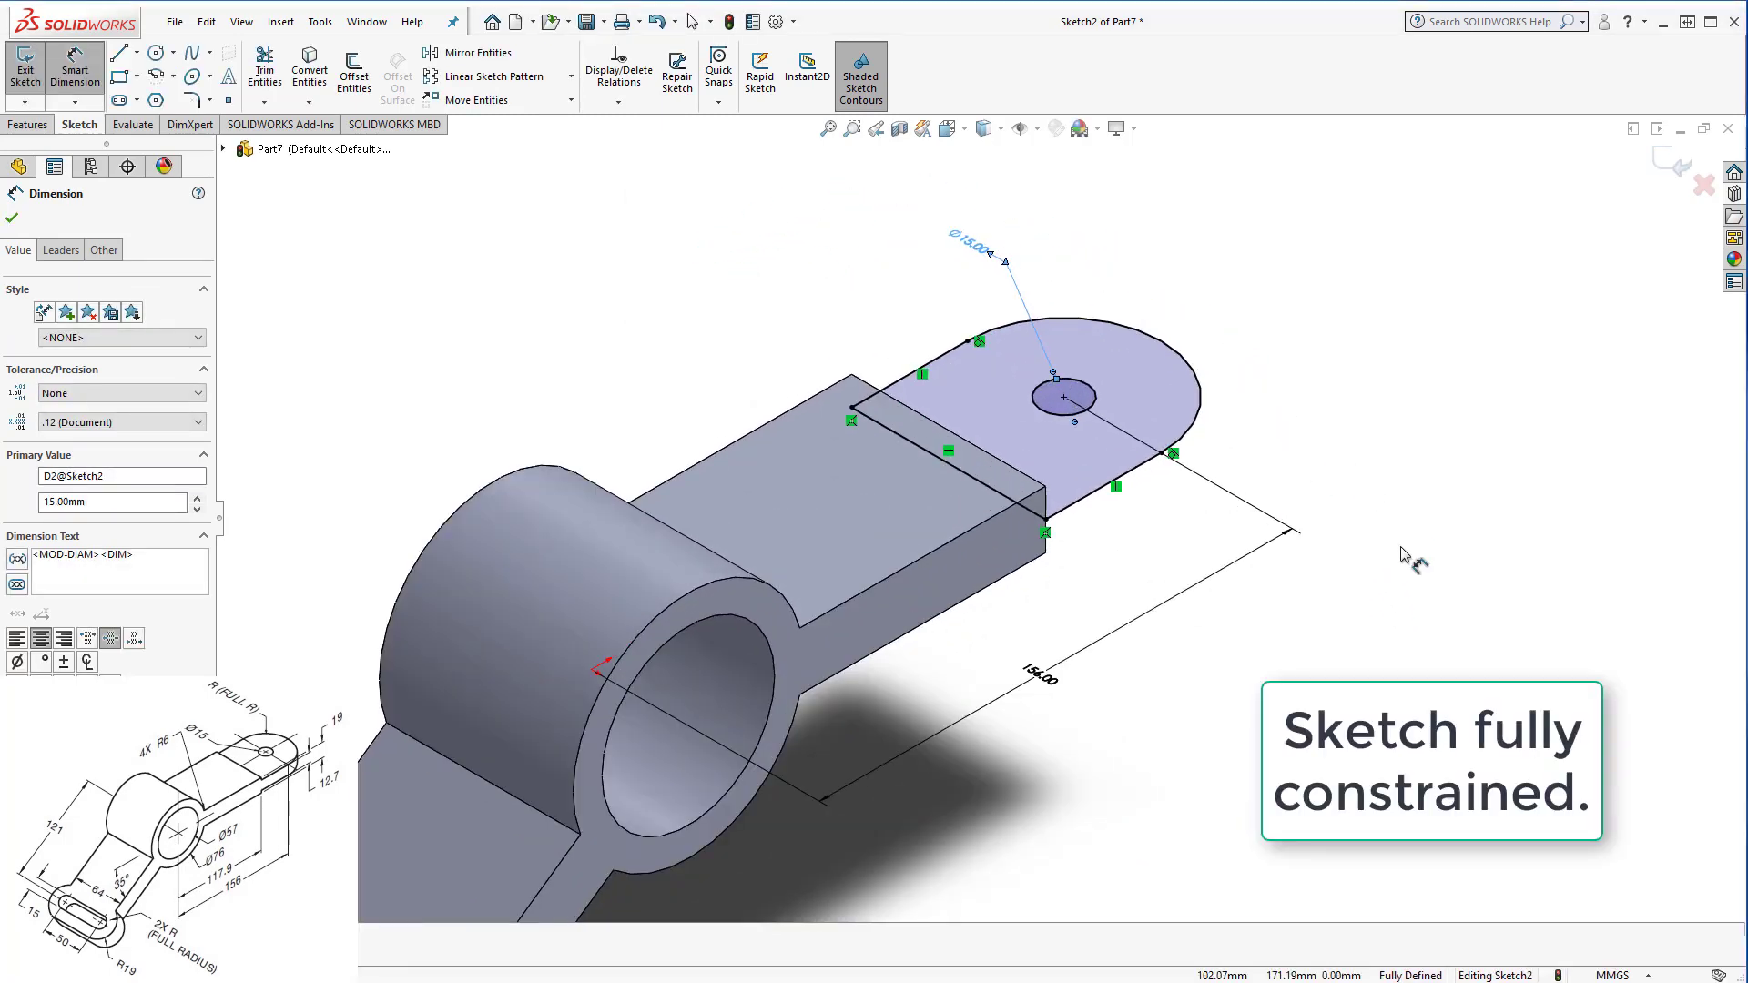
{"action": "key", "text": "Escape"}
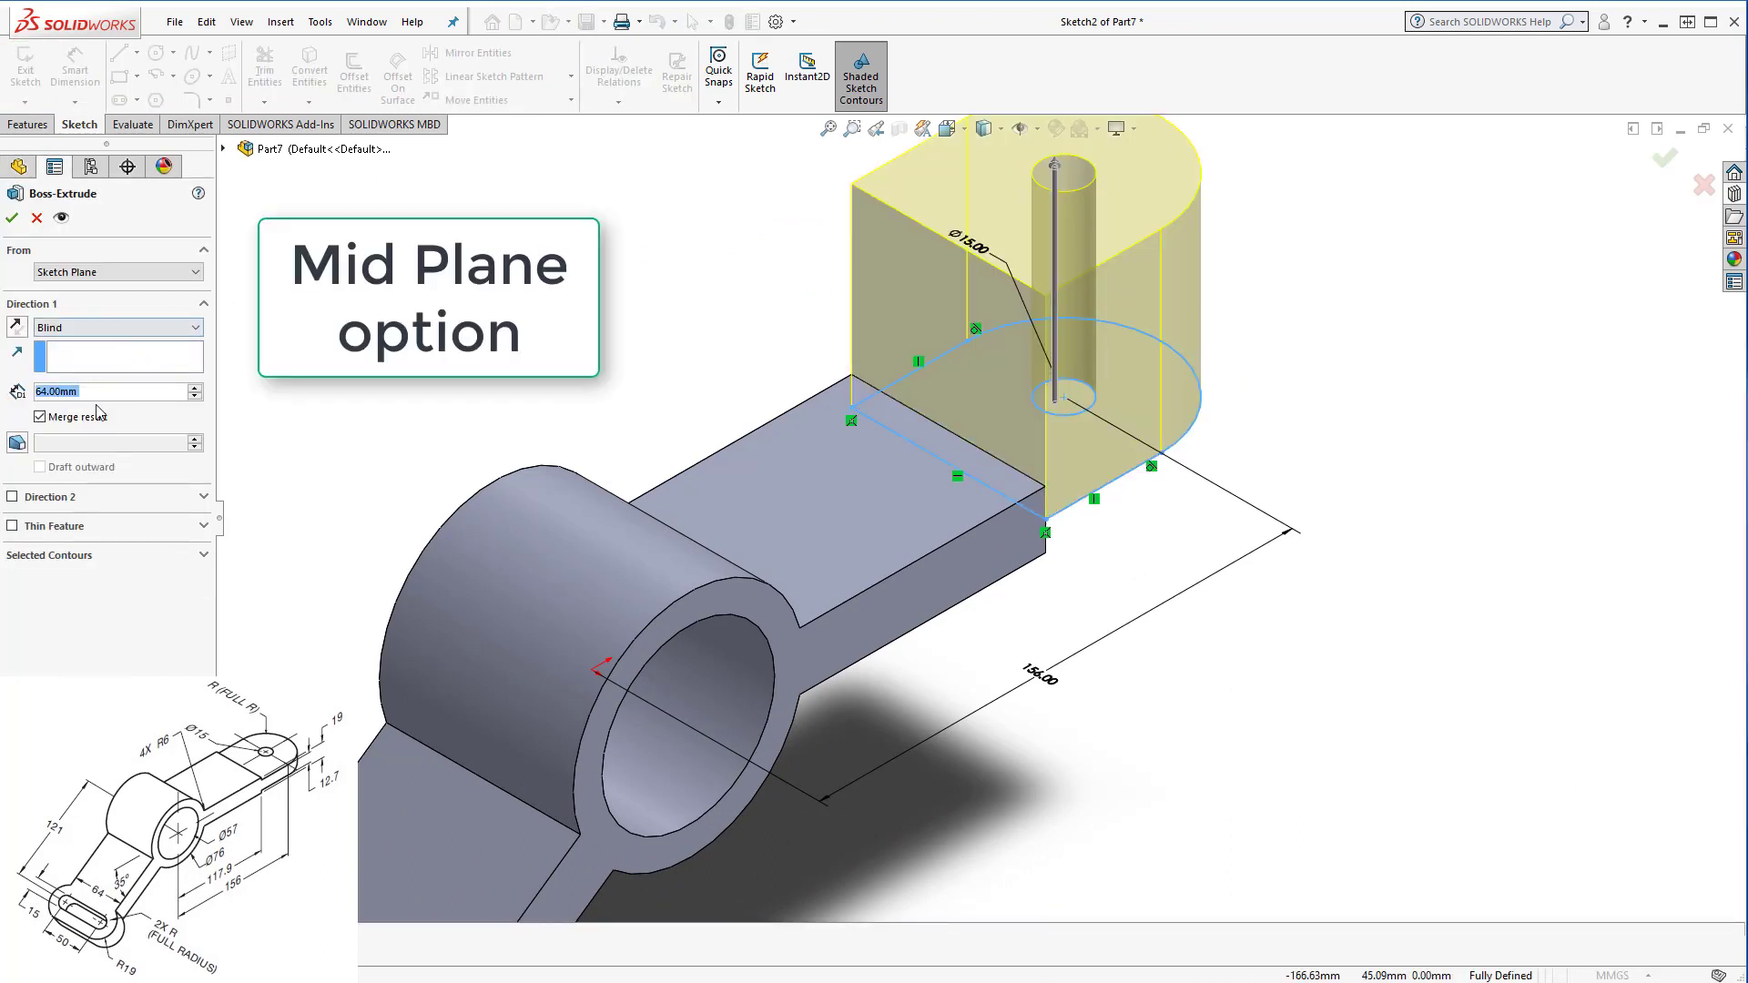
Extrude the lug sketch Mid Plane to a 12.70 mm depth and accept it.
{"action": "left_click", "coordinate": [81, 327]}
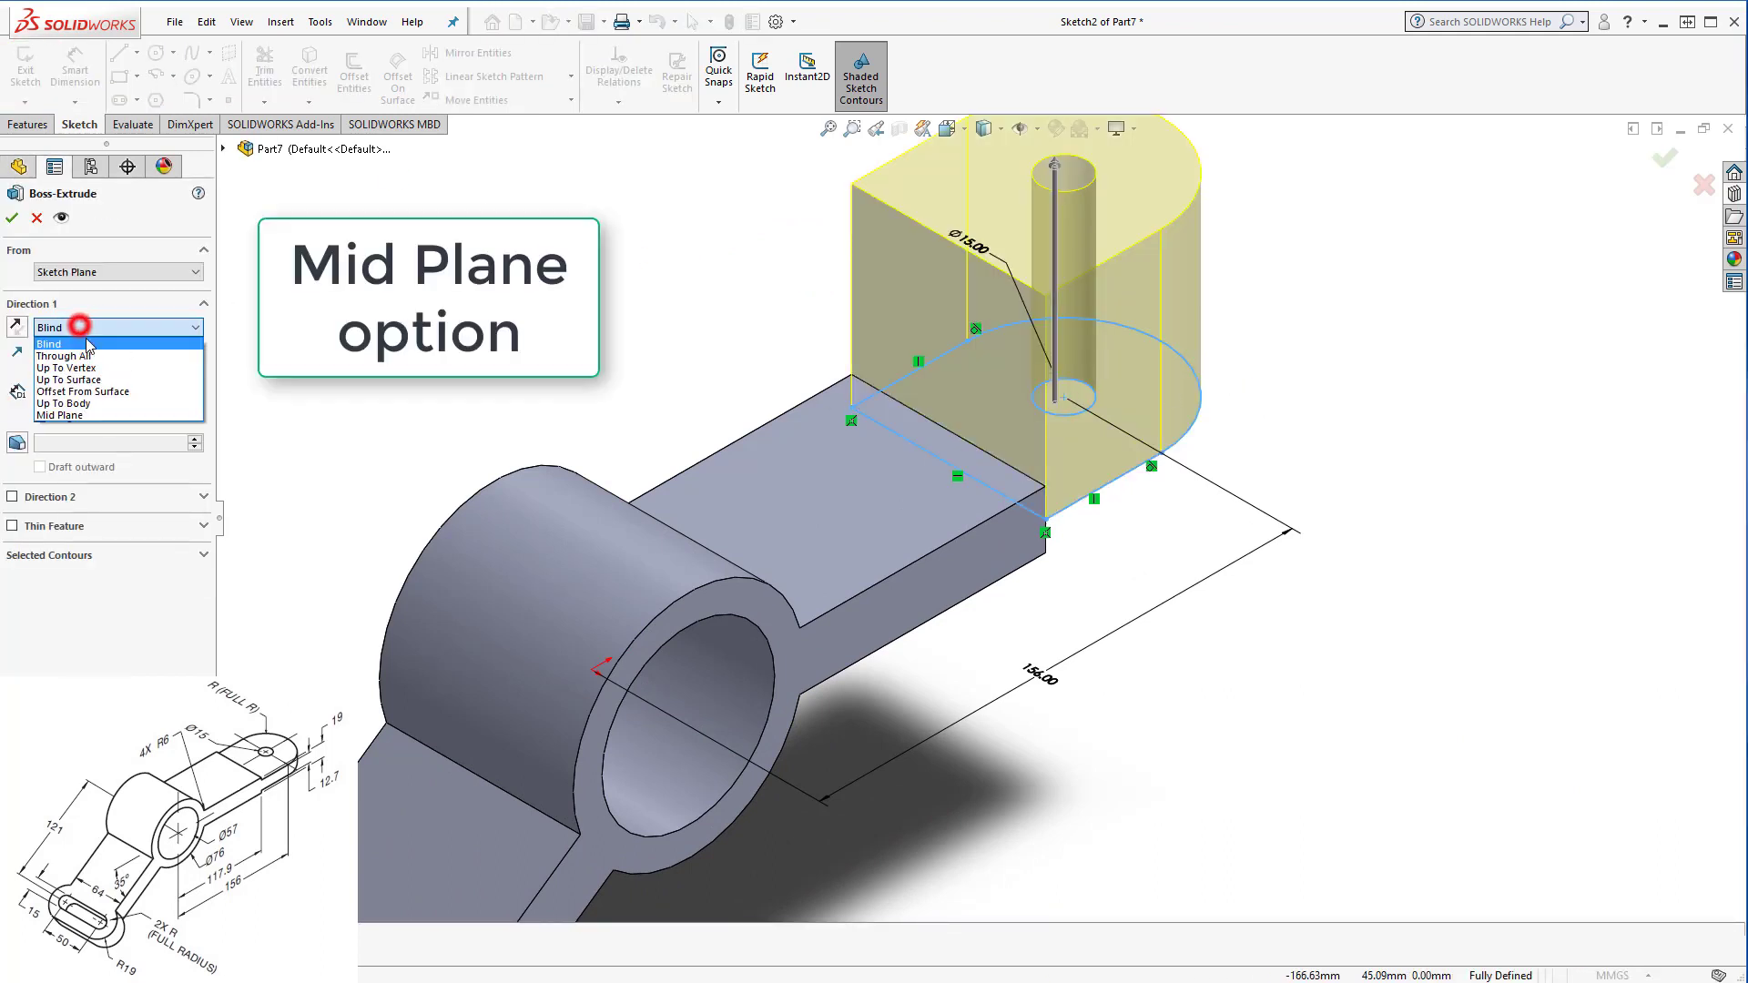
{"action": "left_click", "coordinate": [65, 412]}
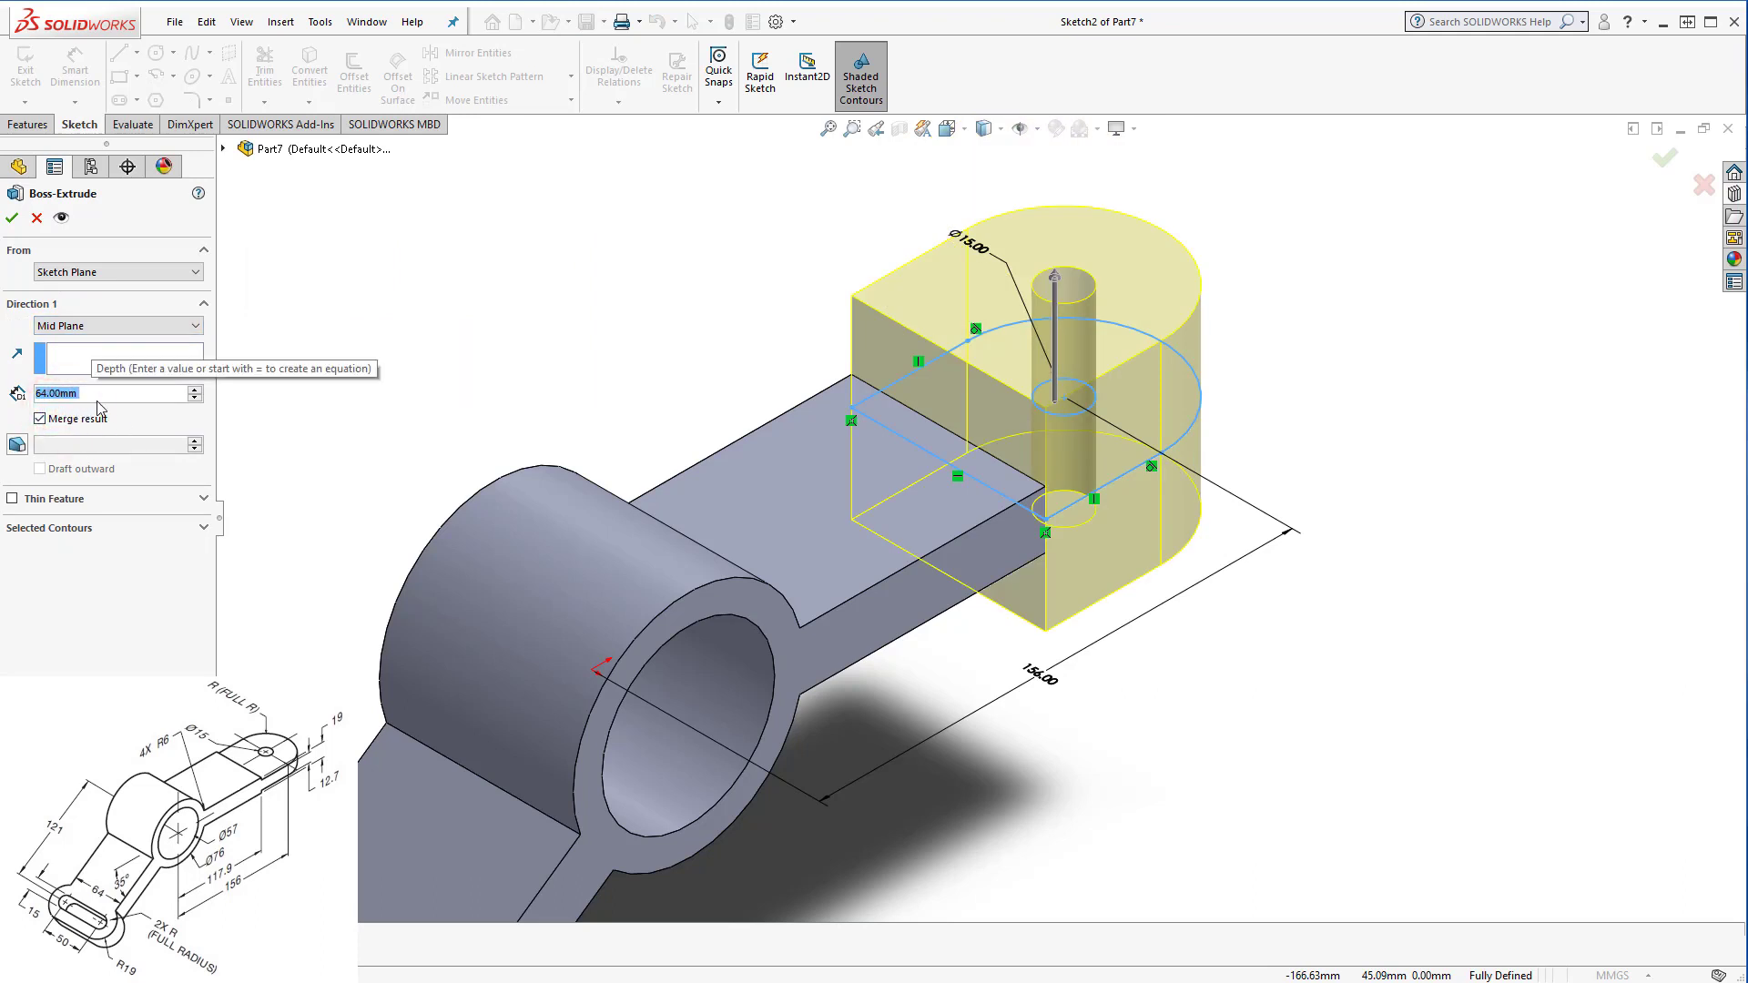
{"action": "type", "text": "12.7"}
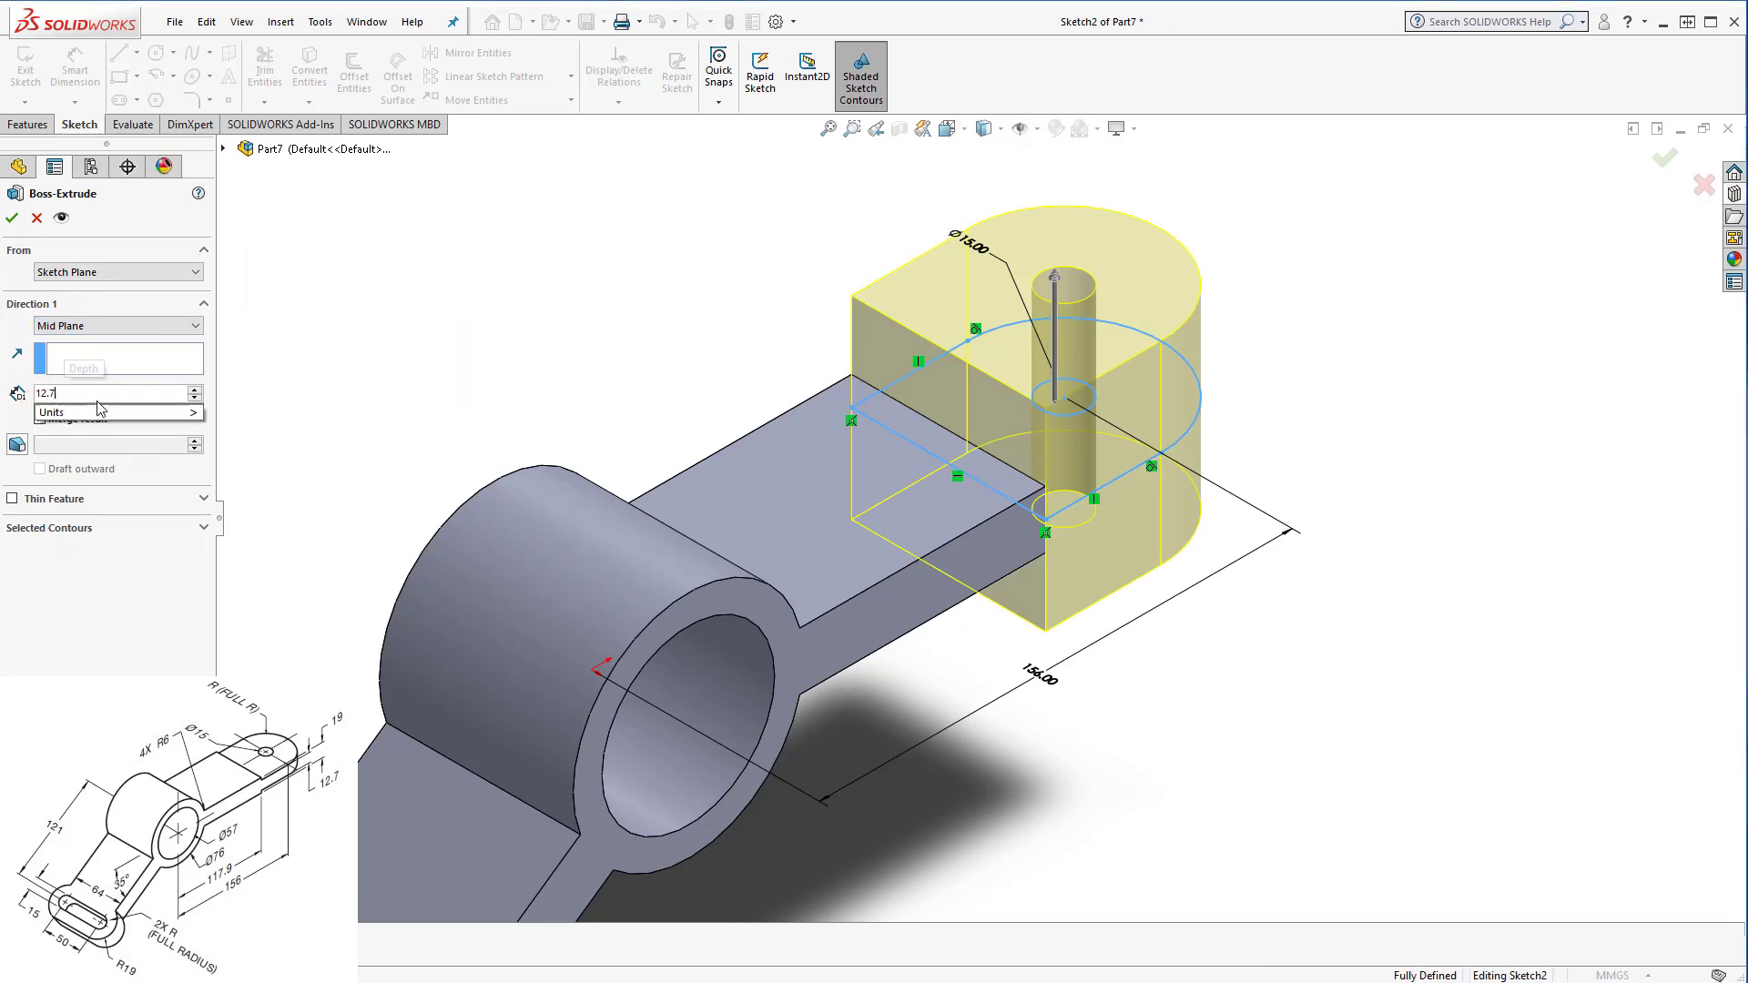
{"action": "key", "text": "Return"}
{"action": "mouse_move", "coordinate": [567, 415]}
{"action": "middle_mouse_down"}
{"action": "mouse_move", "coordinate": [570, 374]}
{"action": "mouse_move", "coordinate": [522, 327]}
{"action": "mouse_move", "coordinate": [550, 337]}
{"action": "middle_mouse_up"}
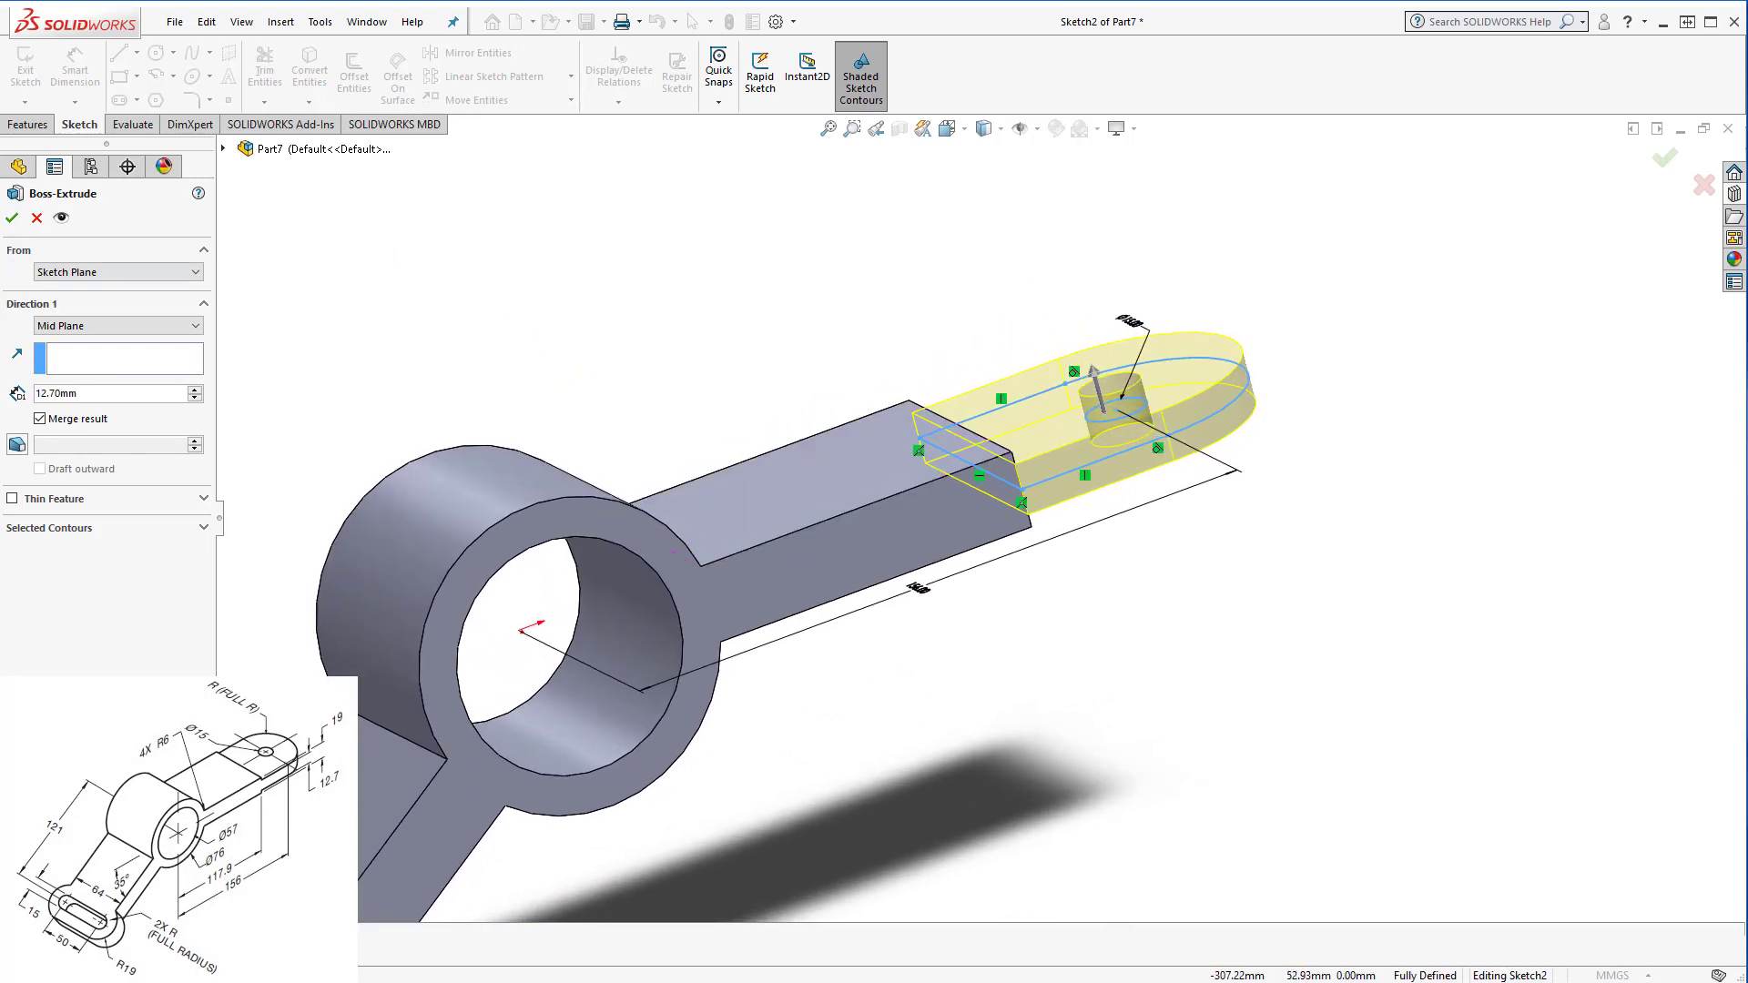
{"action": "key", "text": "Return"}
Open a new sketch on the lower arm's end face, viewed Normal To.
{"action": "scroll", "coordinate": [514, 313], "scroll_direction": "up", "scroll_amount": 2}
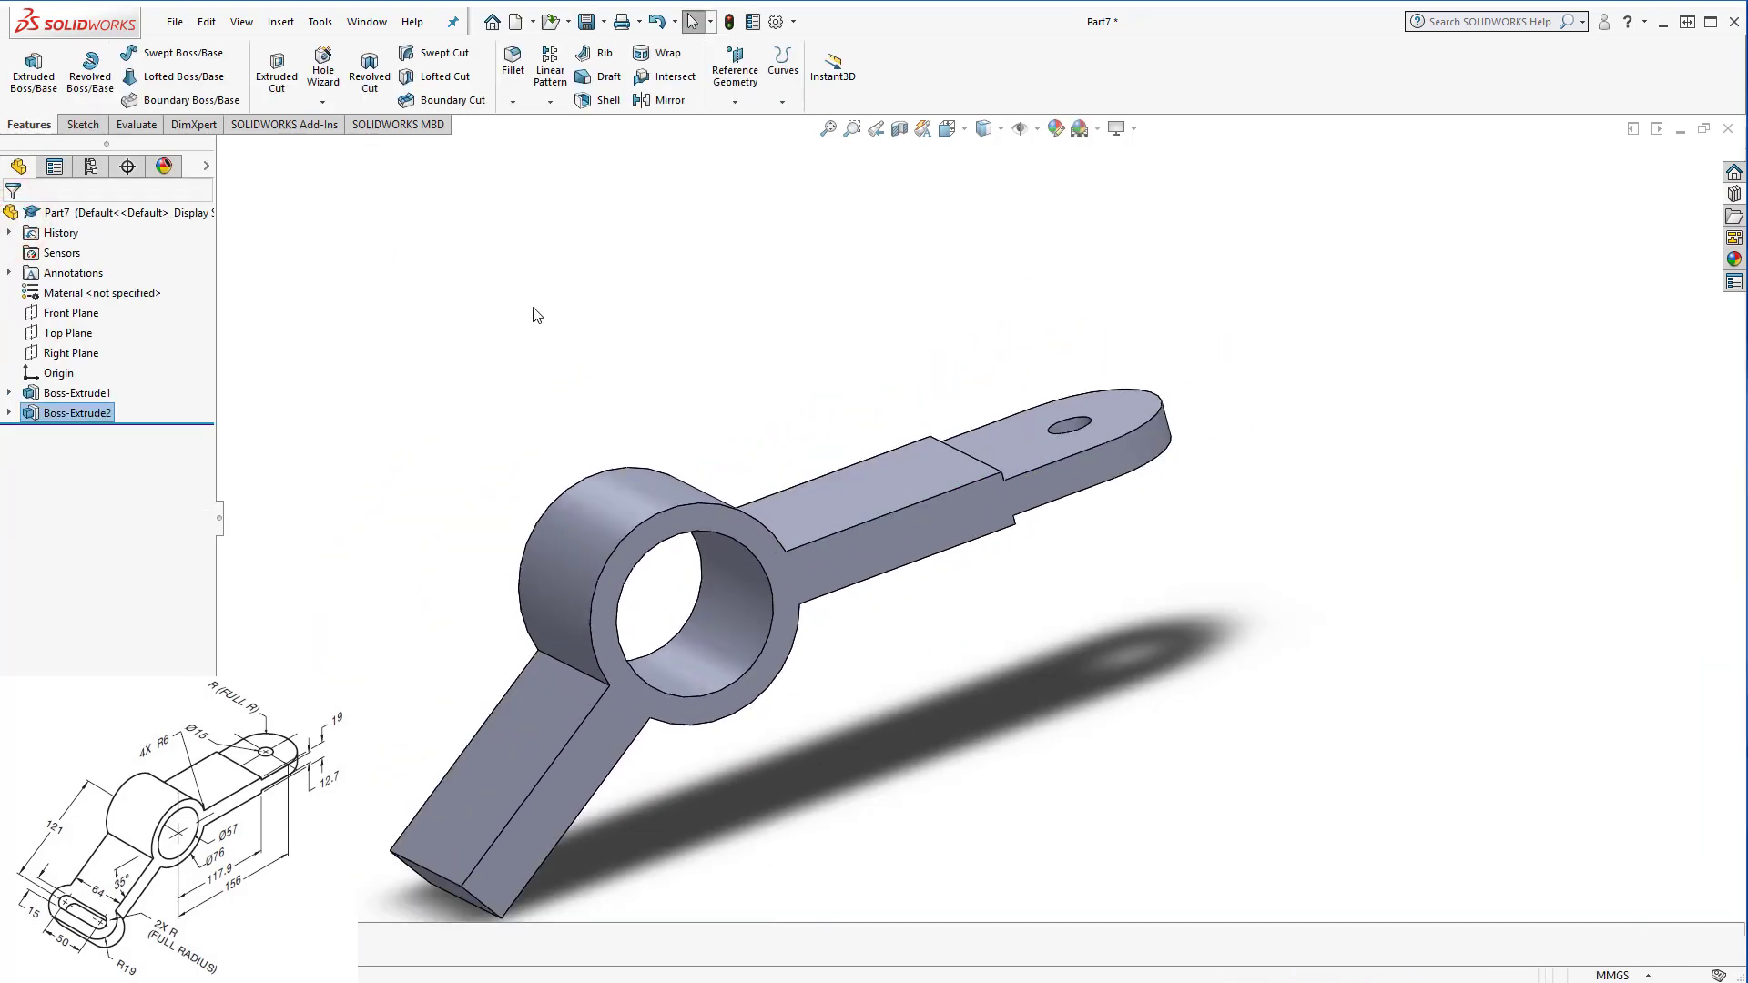
{"action": "scroll", "coordinate": [565, 328], "scroll_direction": "up", "scroll_amount": 2}
{"action": "scroll", "coordinate": [616, 416], "scroll_direction": "down", "scroll_amount": 2}
{"action": "scroll", "coordinate": [673, 574], "scroll_direction": "up", "scroll_amount": 1}
{"action": "scroll", "coordinate": [673, 574], "scroll_direction": "up", "scroll_amount": 1}
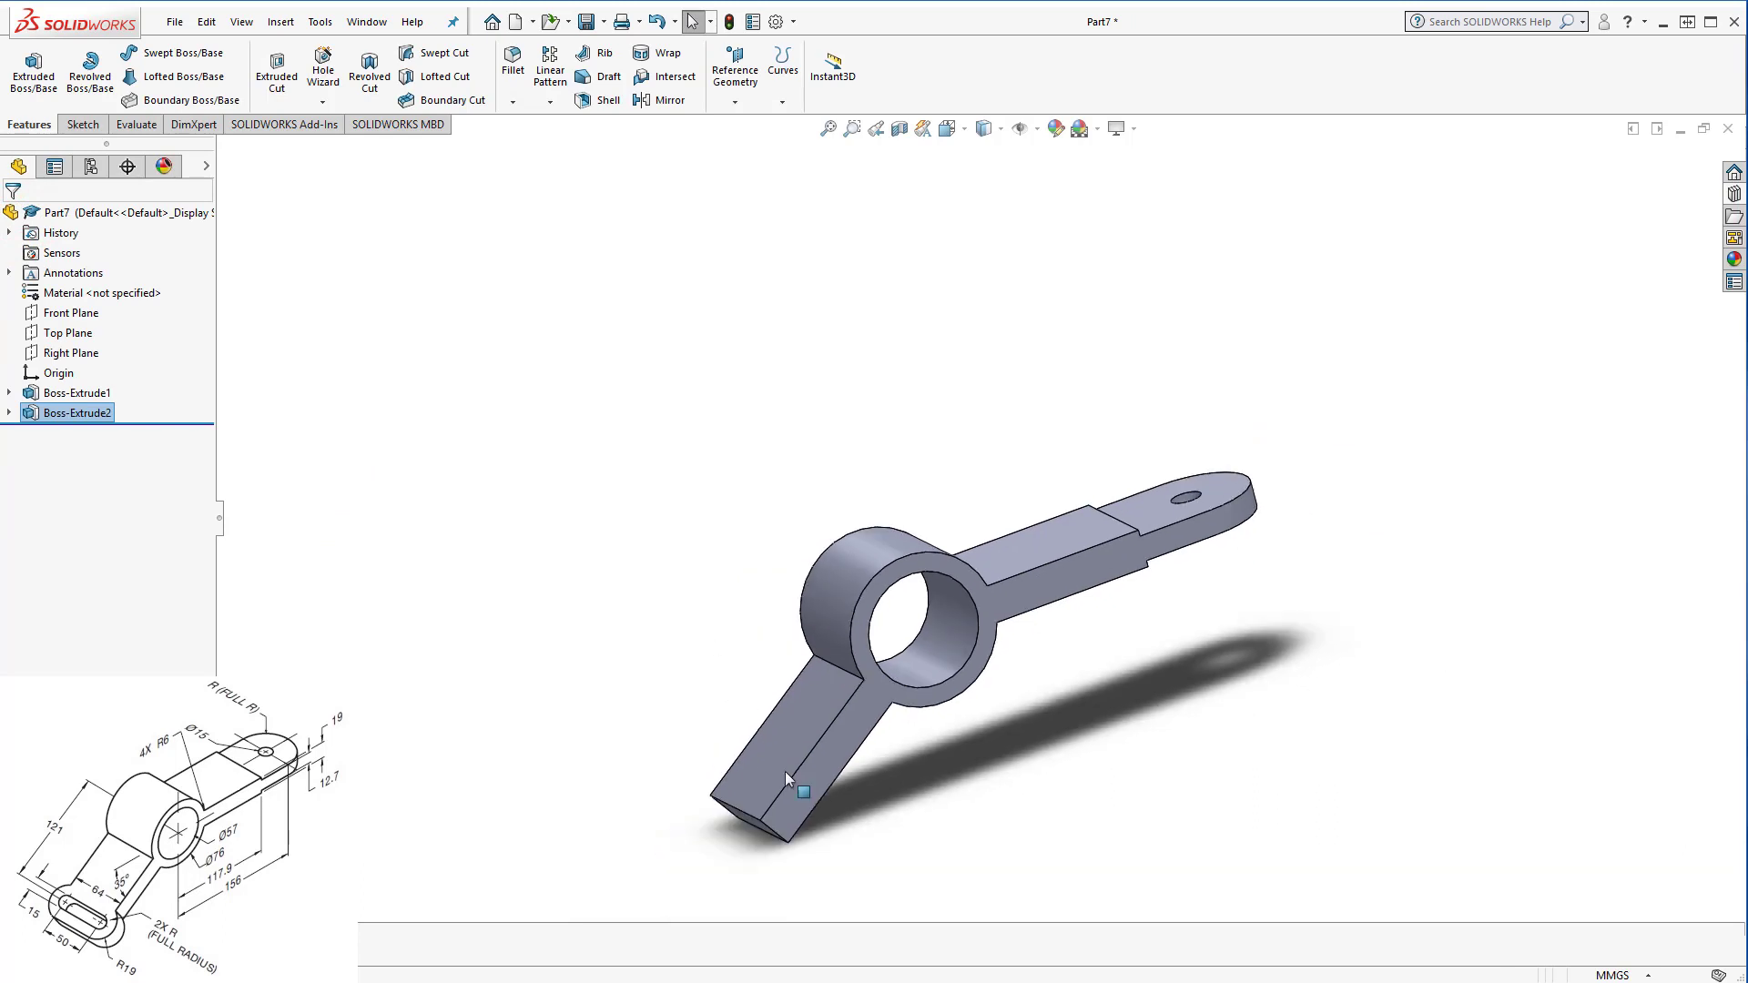
{"action": "middle_click_drag", "start_coordinate": [1072, 883], "coordinate": [995, 850]}
{"action": "left_click", "coordinate": [799, 792]}
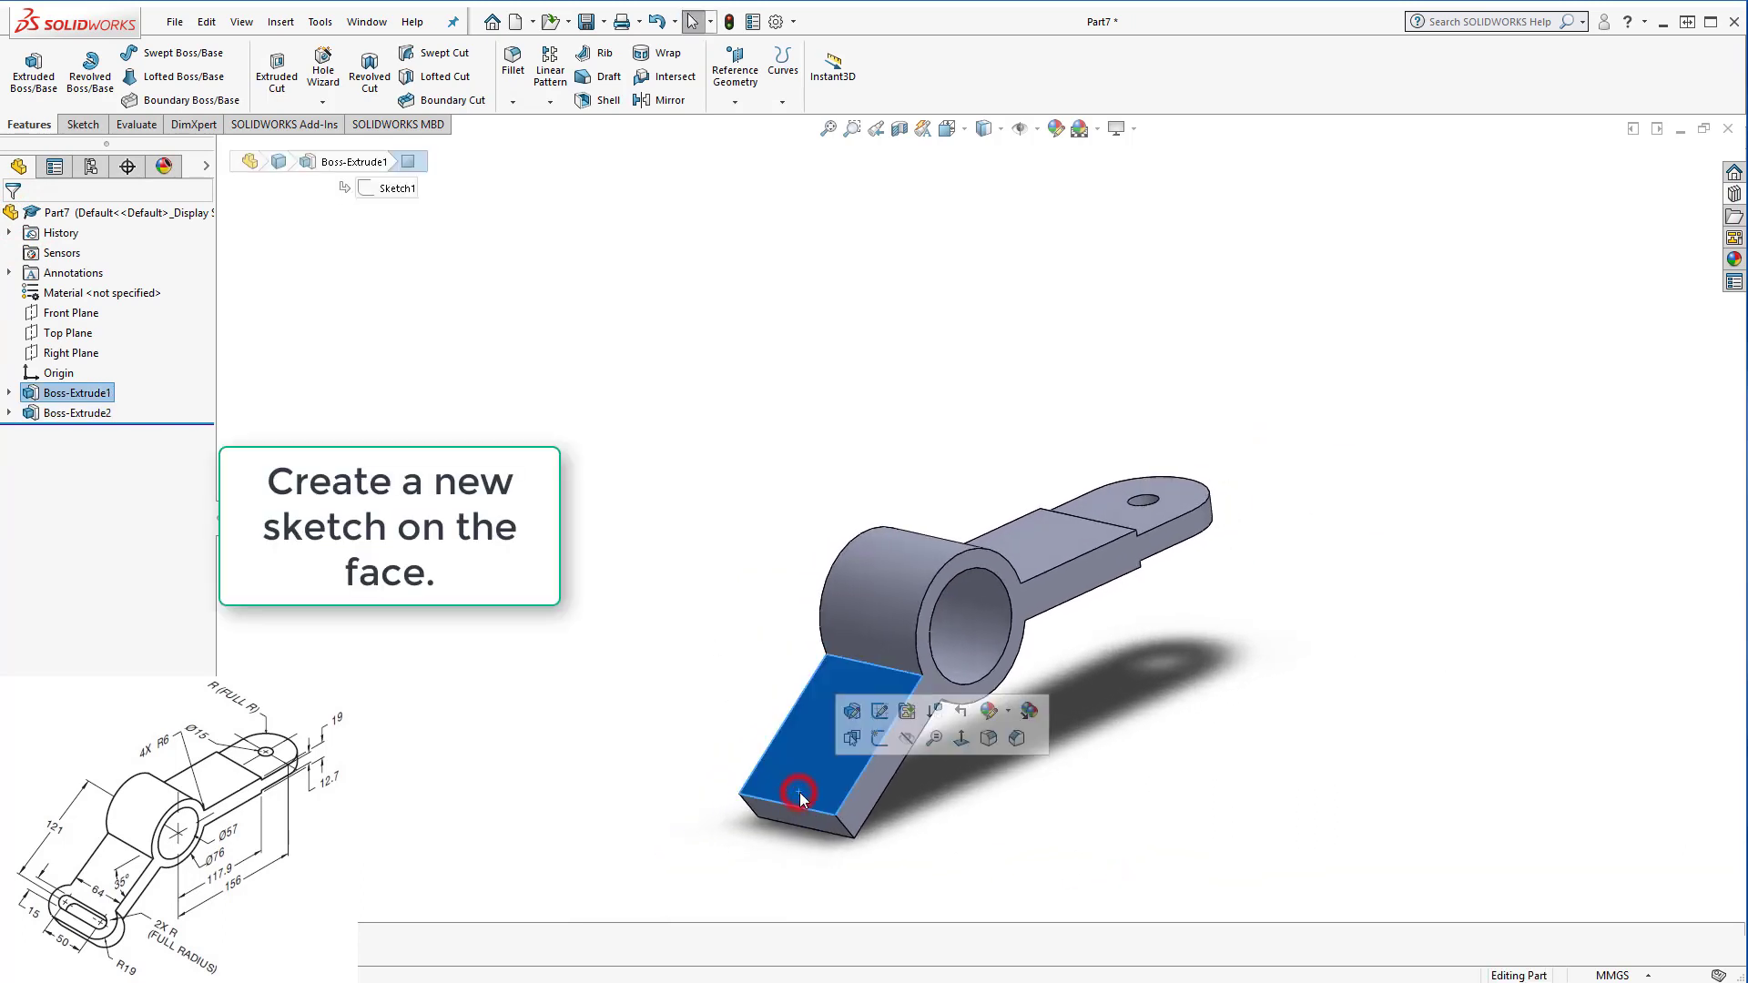
{"action": "left_click", "coordinate": [34, 69]}
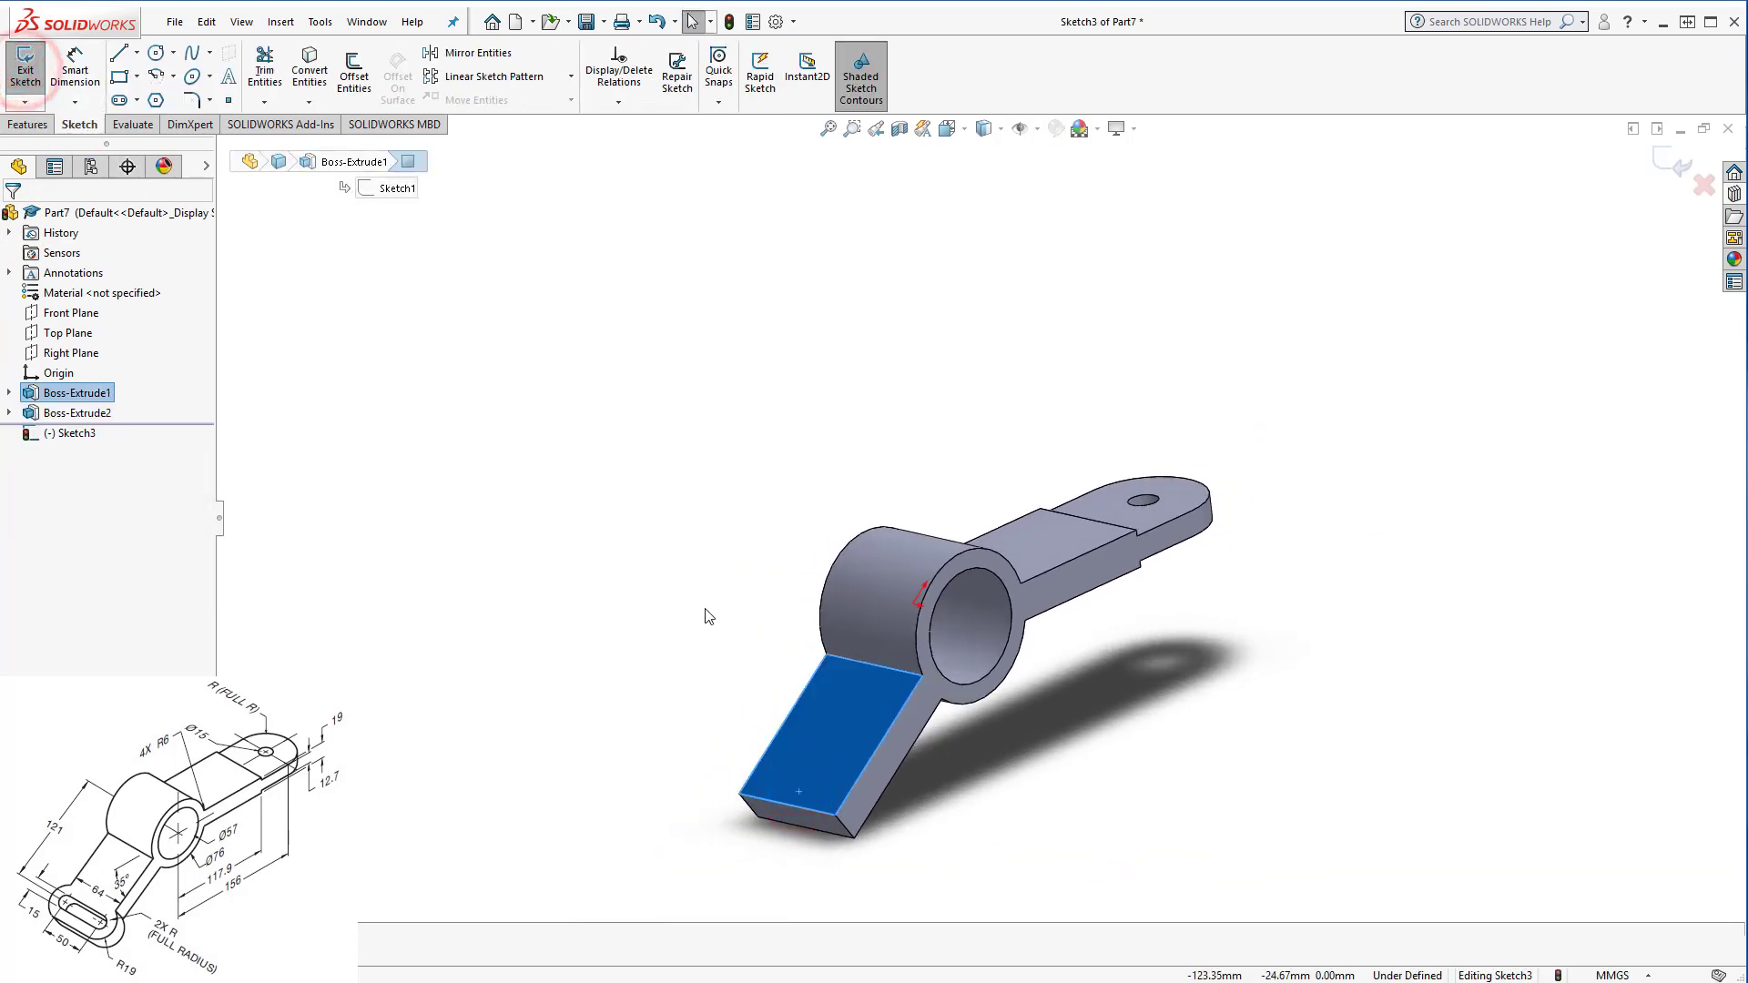
{"action": "key", "text": "space"}
{"action": "left_click", "coordinate": [879, 750]}
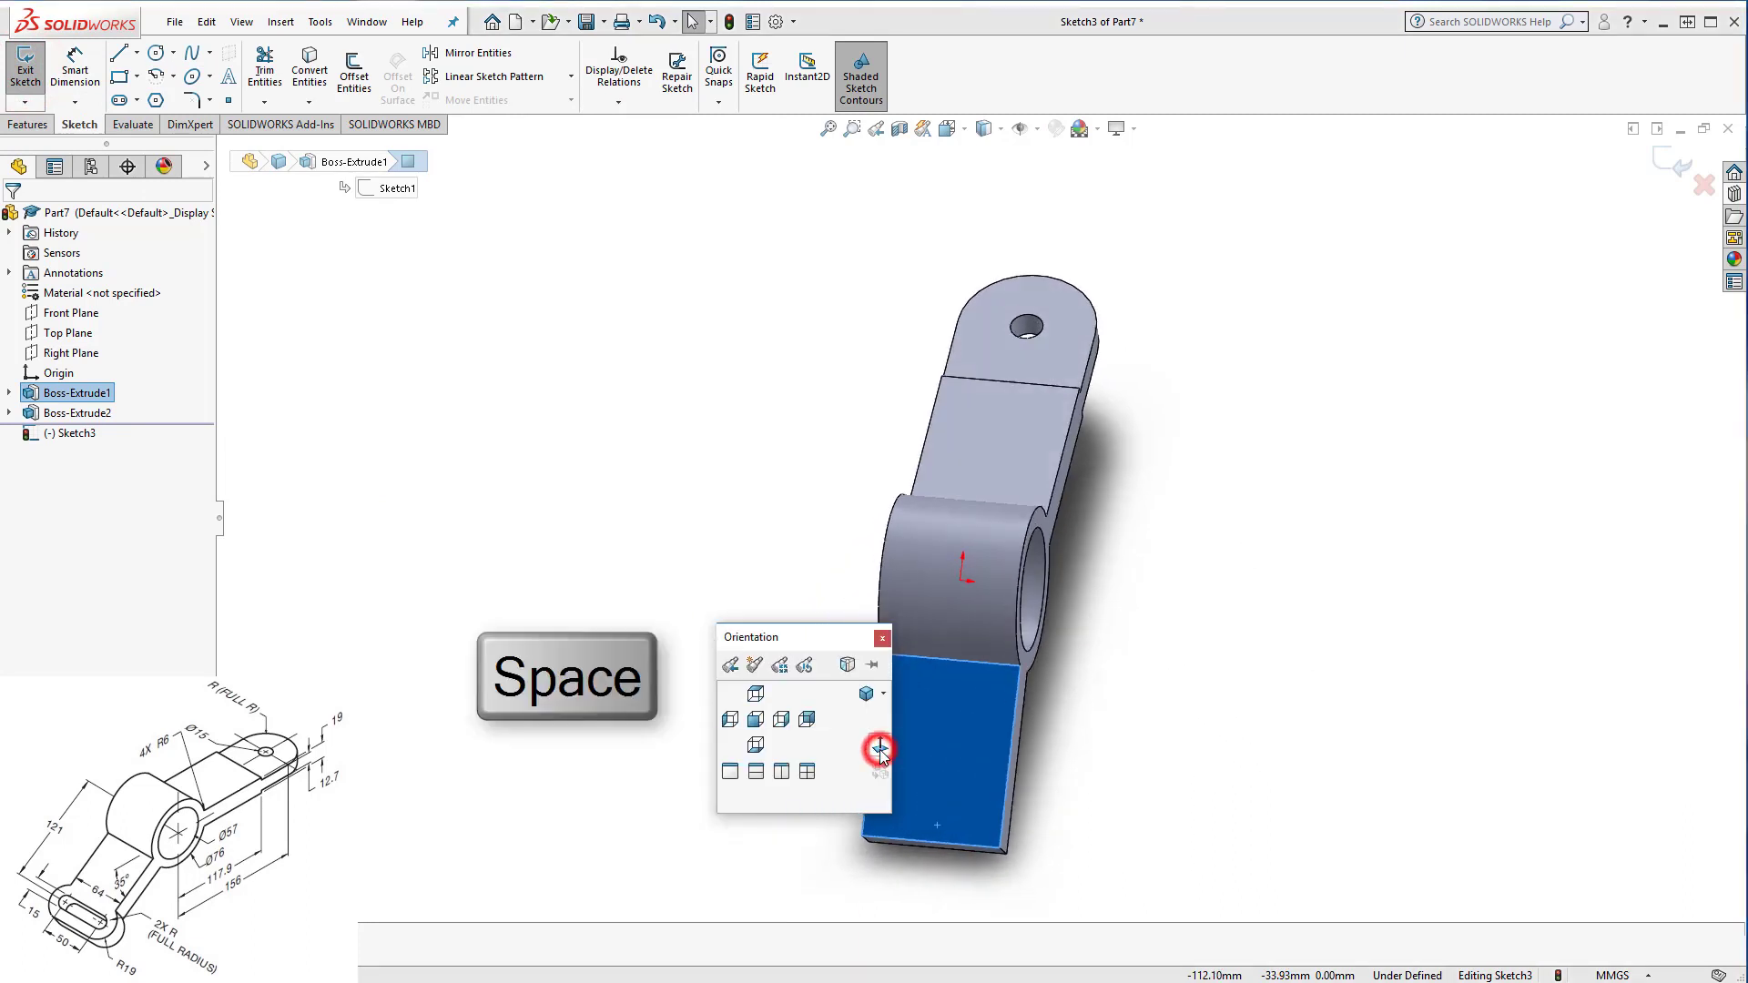
{"action": "scroll", "coordinate": [1138, 860], "scroll_direction": "down", "scroll_amount": 2}
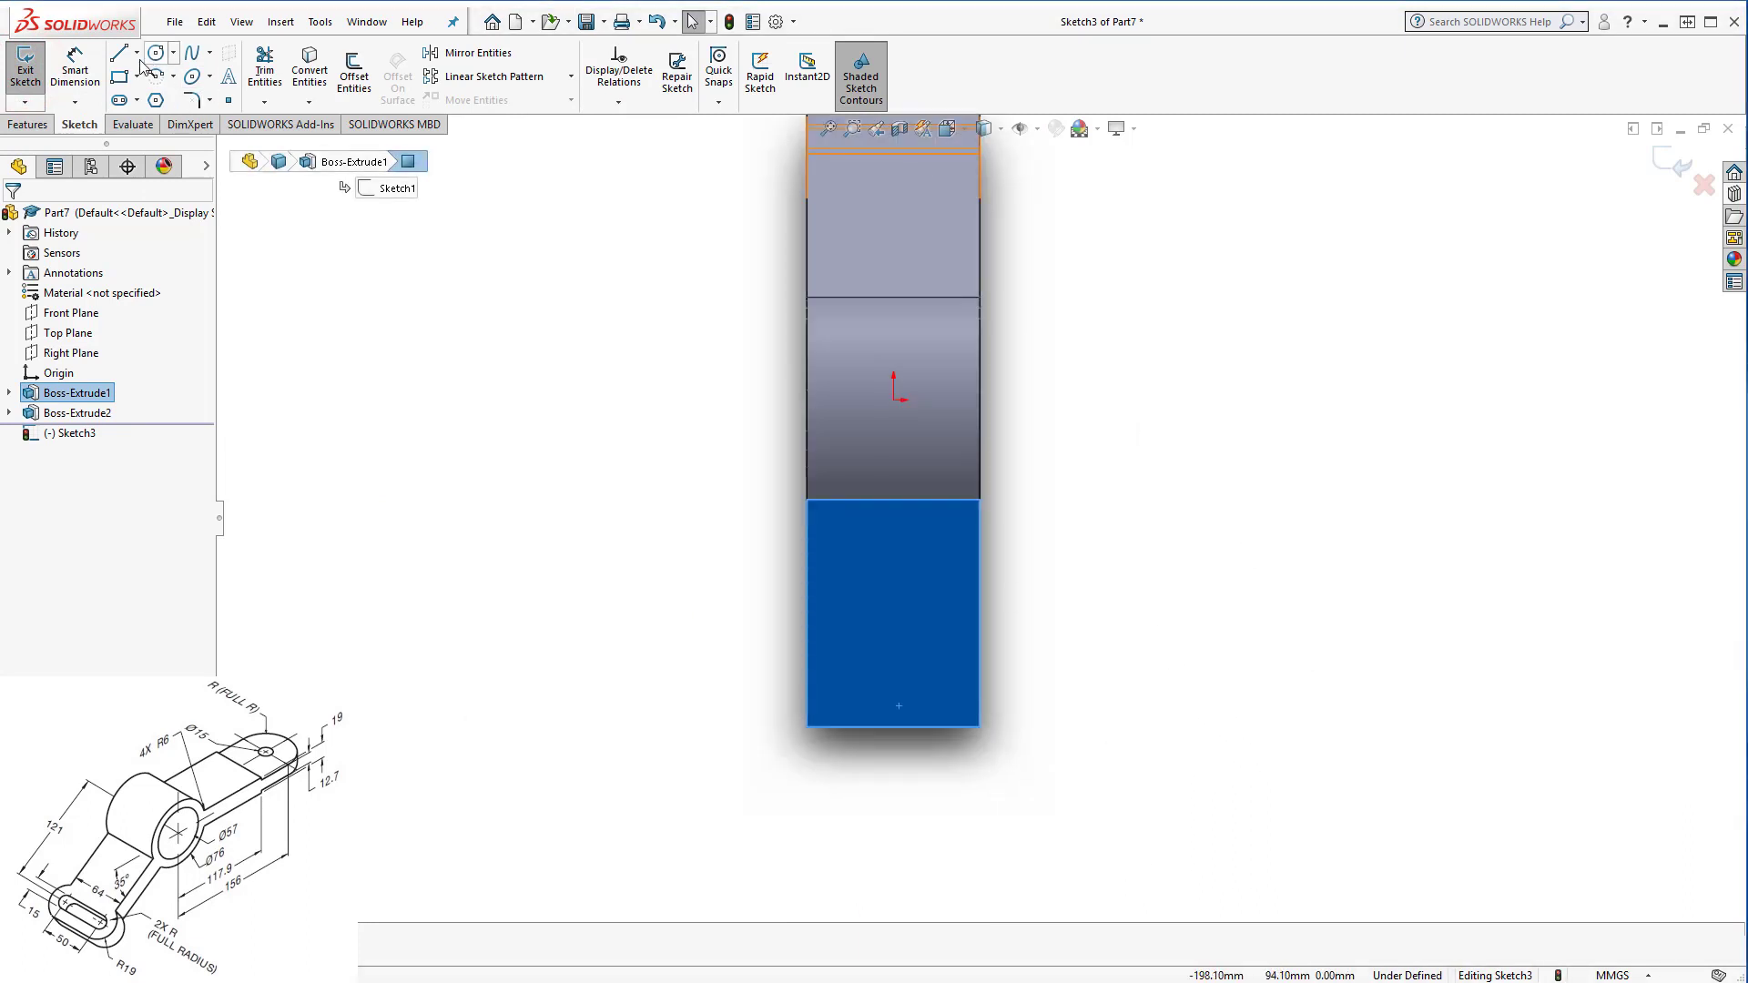
Draw a straight slot straddling the arm's bottom edge.
{"action": "left_click", "coordinate": [120, 100]}
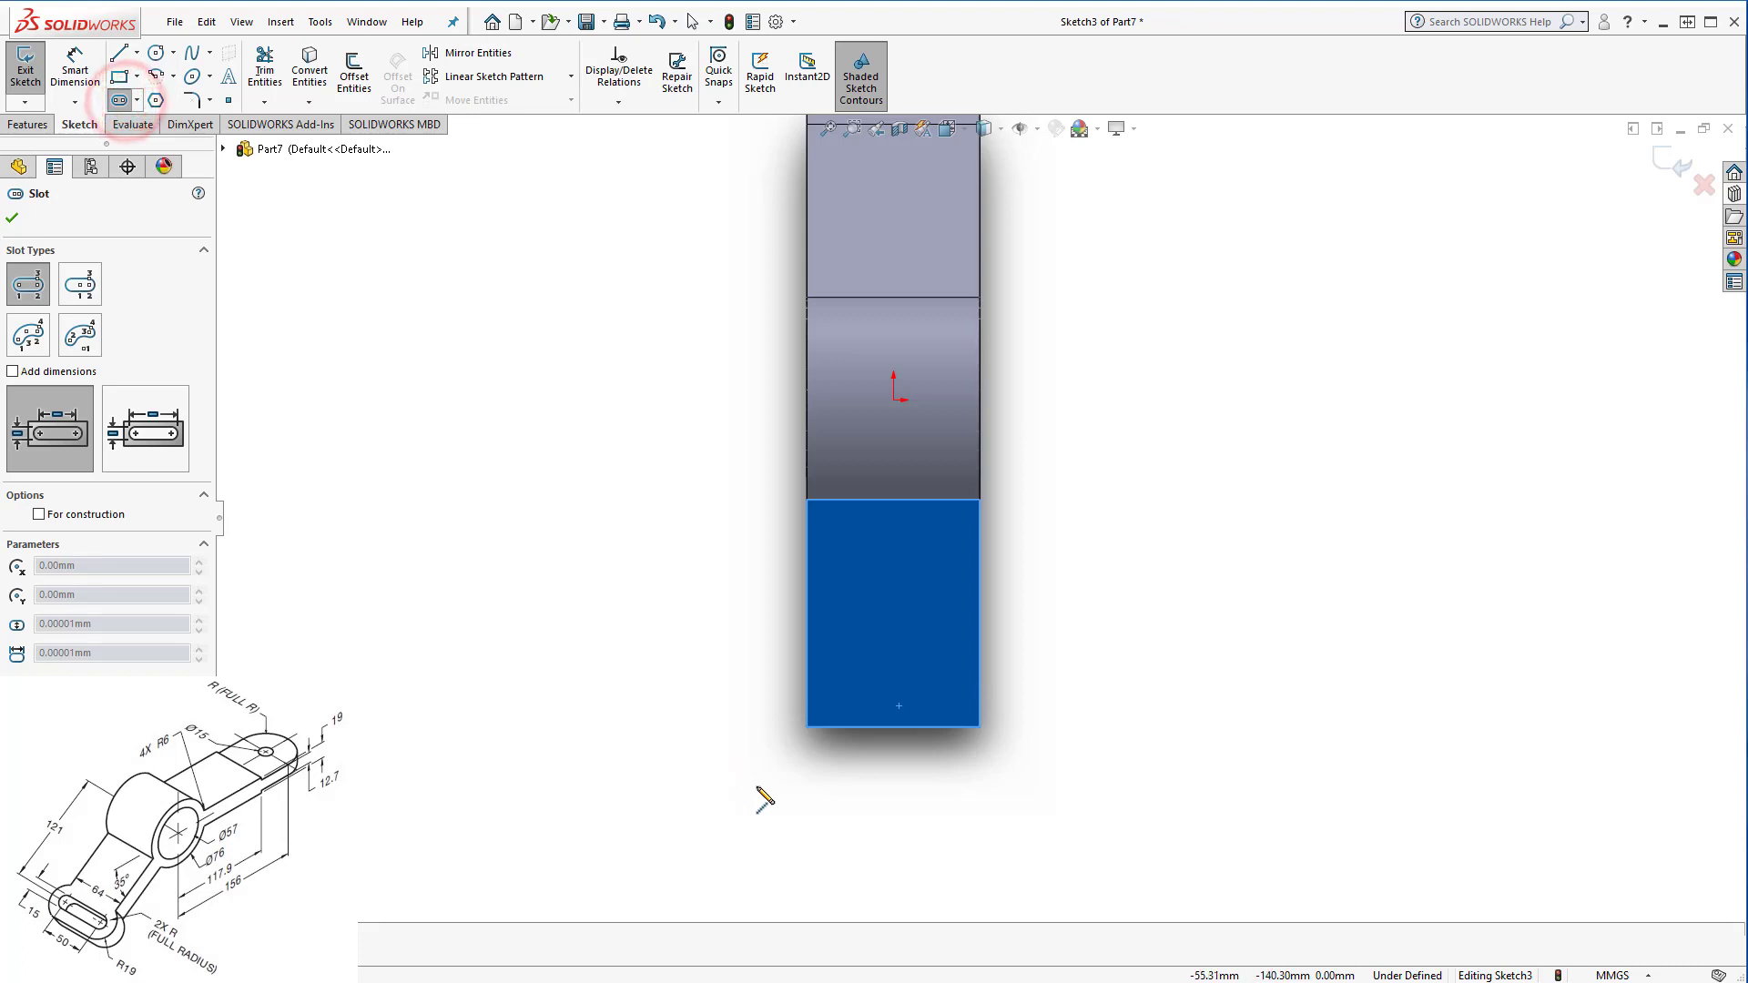
{"action": "left_click", "coordinate": [841, 727]}
{"action": "left_click", "coordinate": [948, 727]}
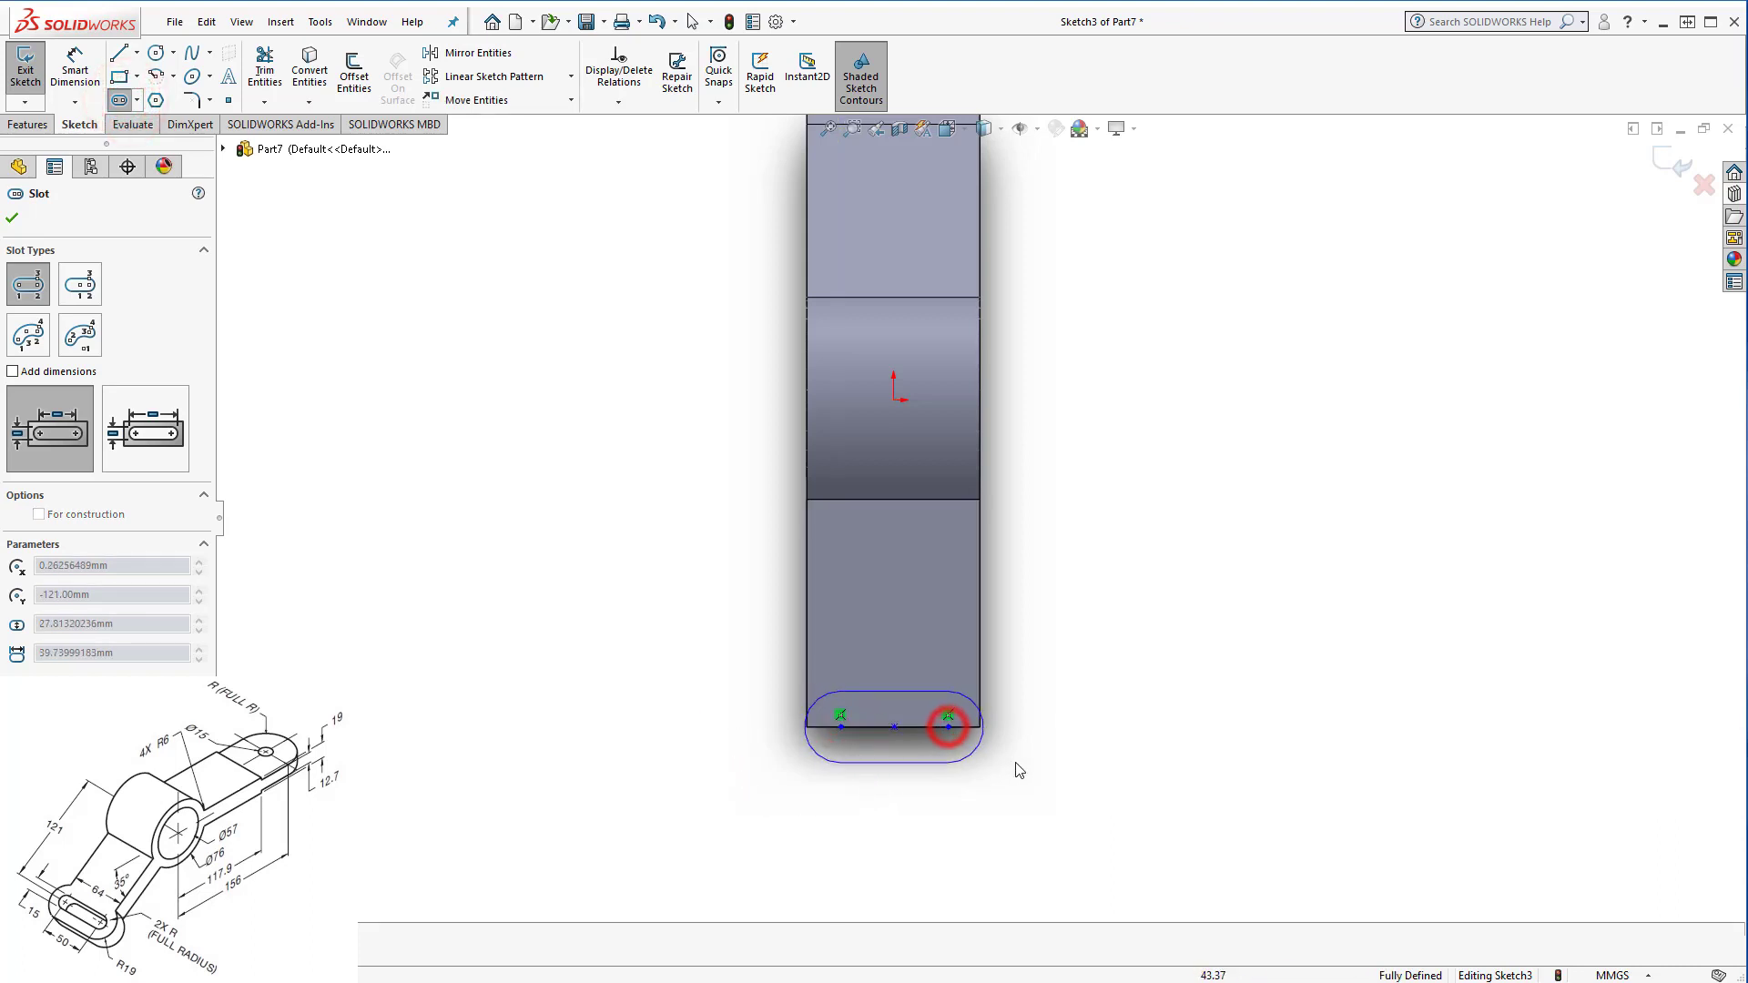
{"action": "left_click", "coordinate": [1064, 788]}
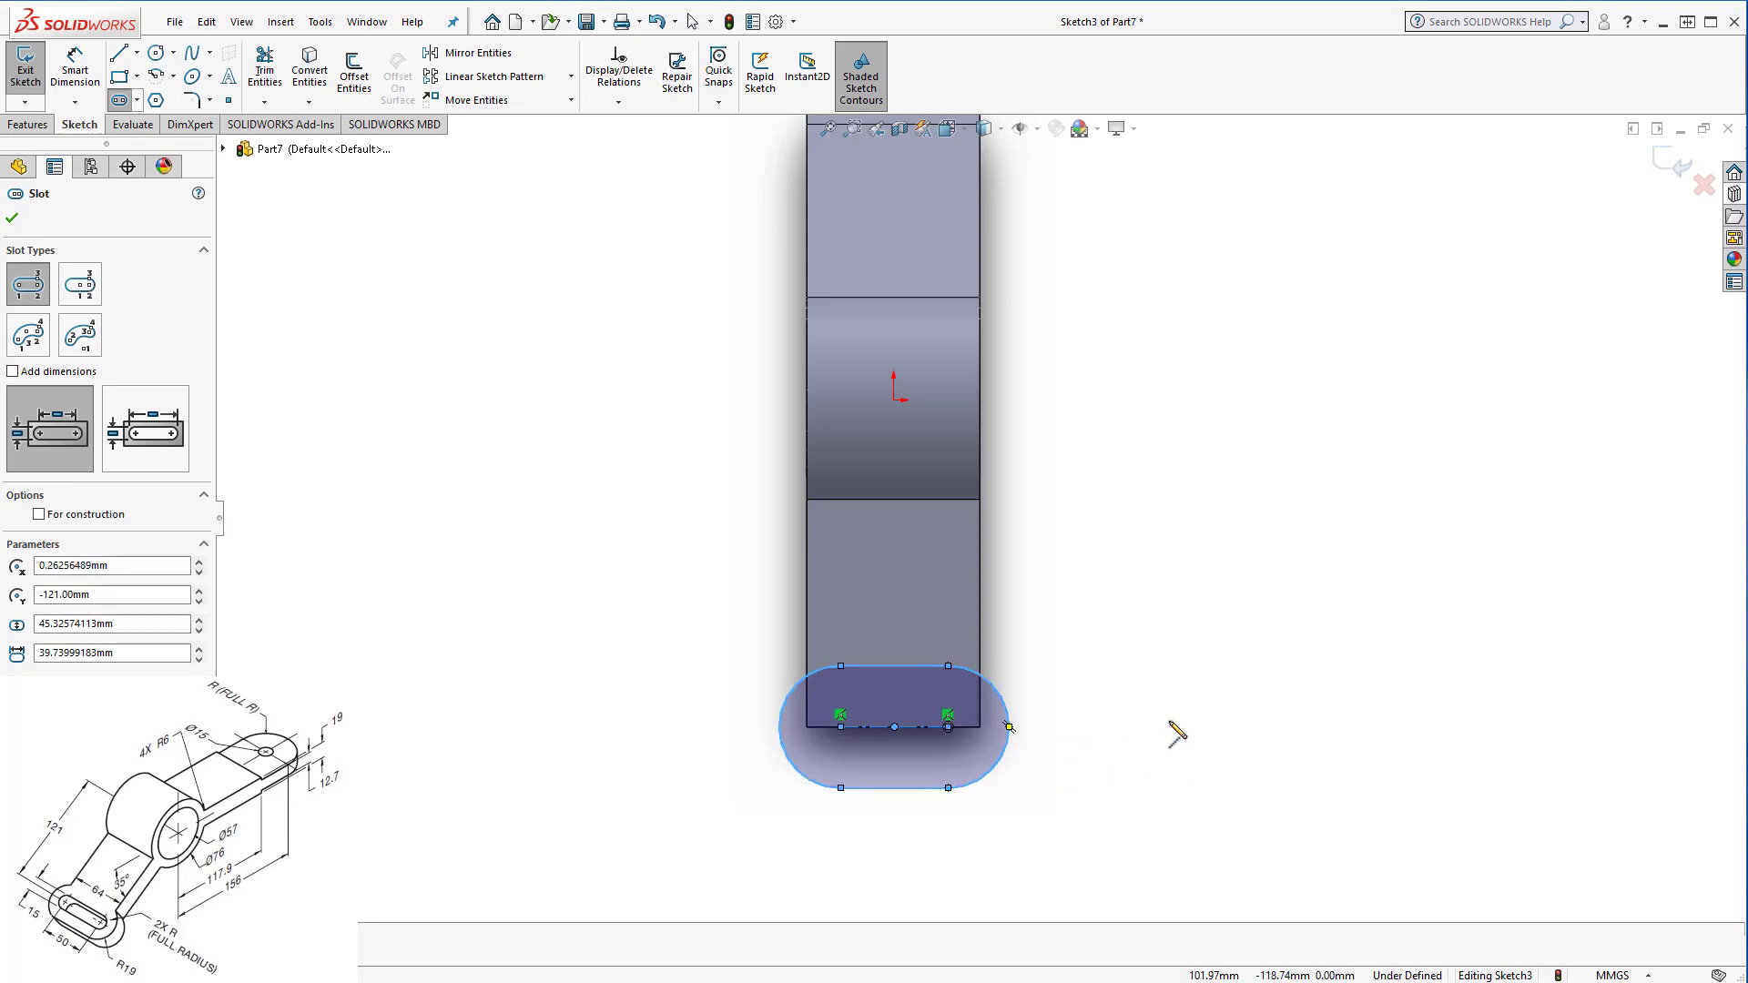
{"action": "key", "text": "Escape"}
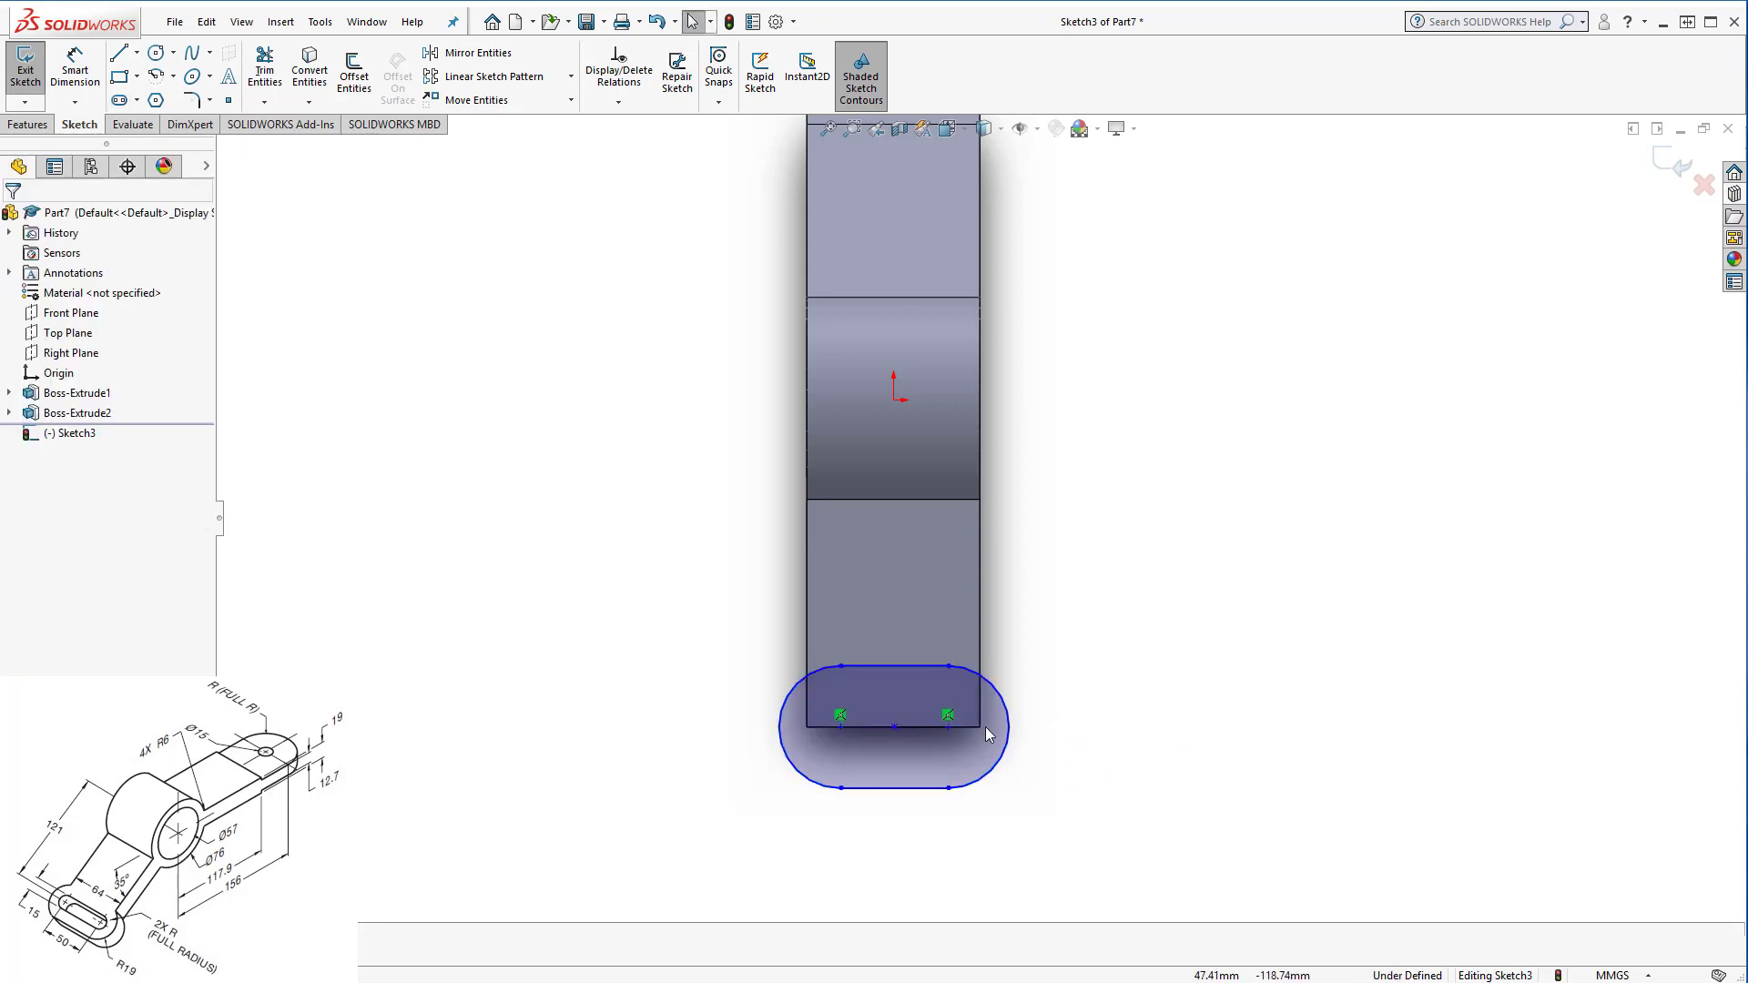
Draw a construction centerline from the sketch origin to the slot's midpoint.
{"action": "left_click", "coordinate": [137, 52]}
{"action": "left_click", "coordinate": [123, 99]}
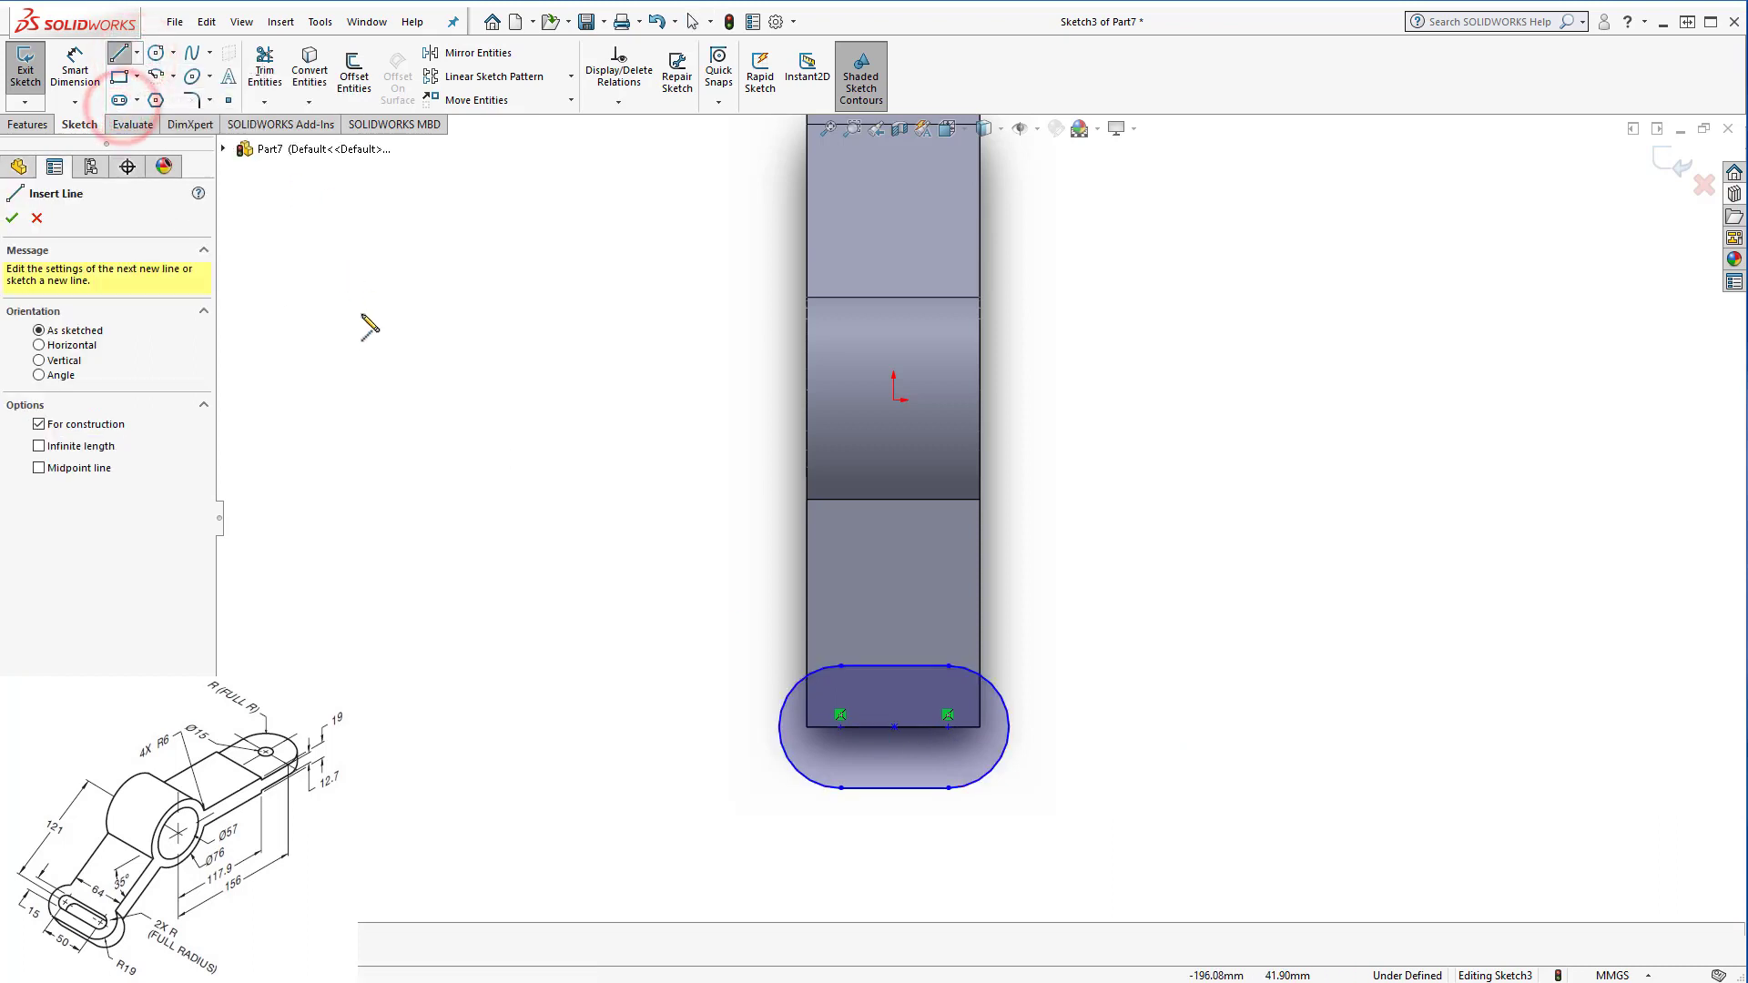
{"action": "left_click", "coordinate": [137, 52]}
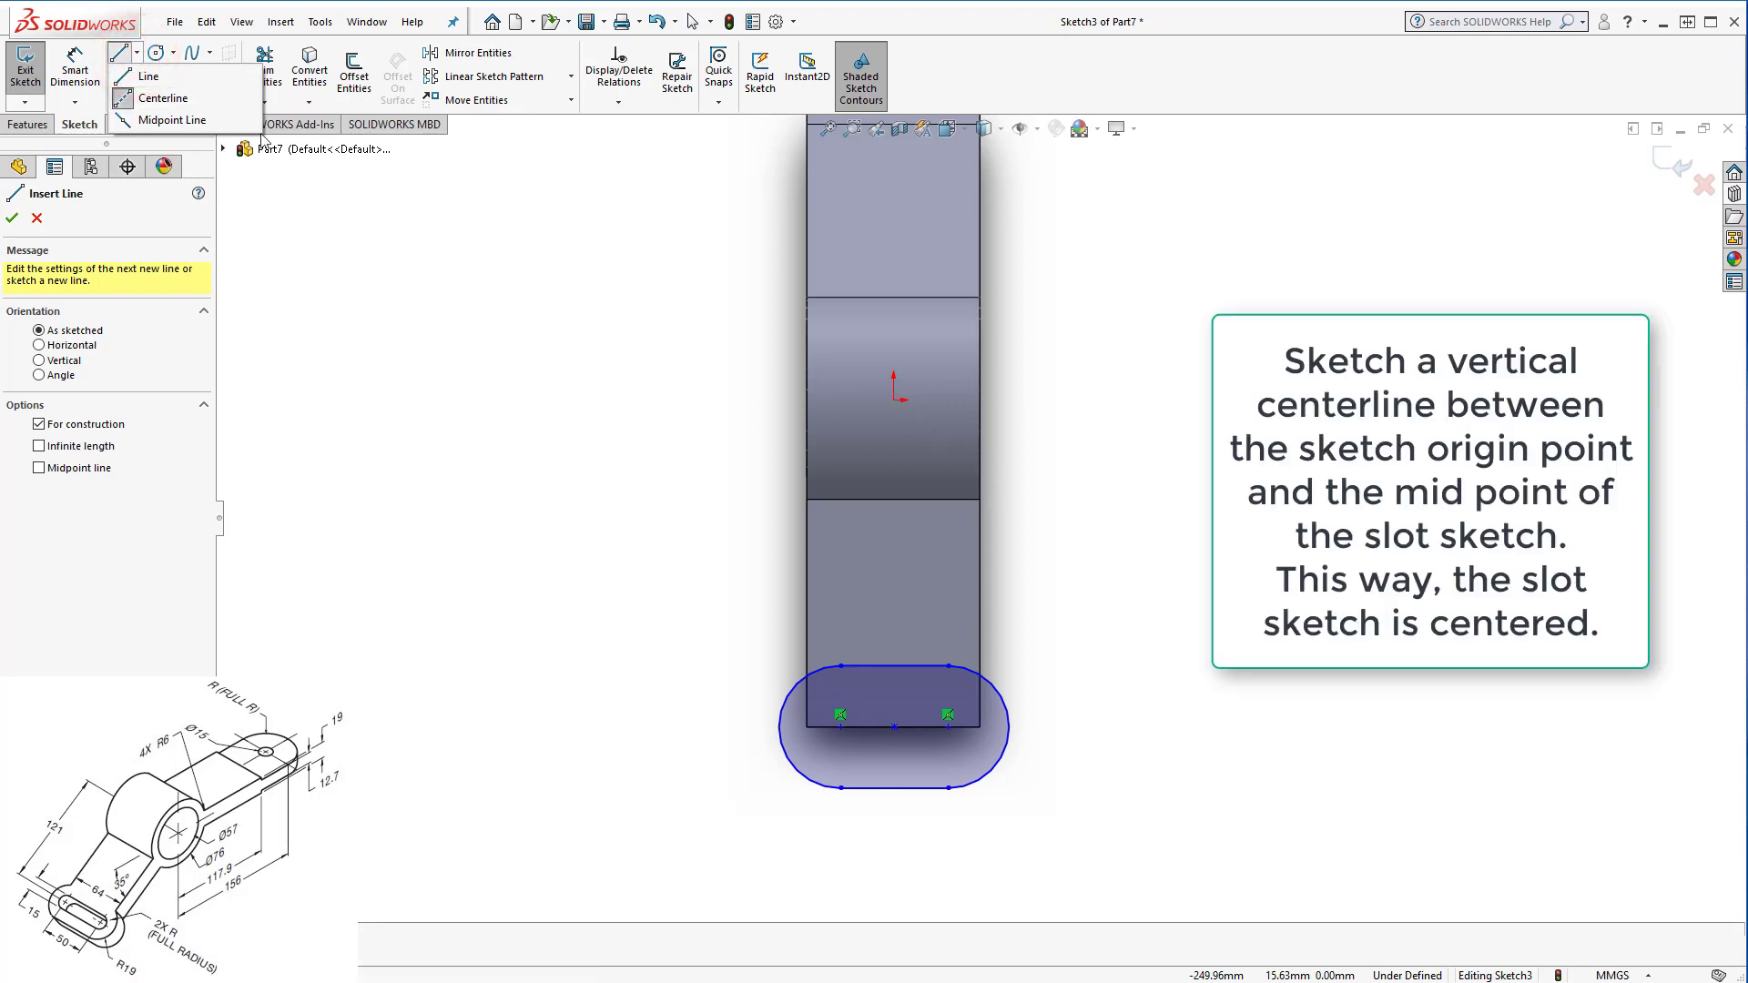
{"action": "left_click", "coordinate": [119, 78]}
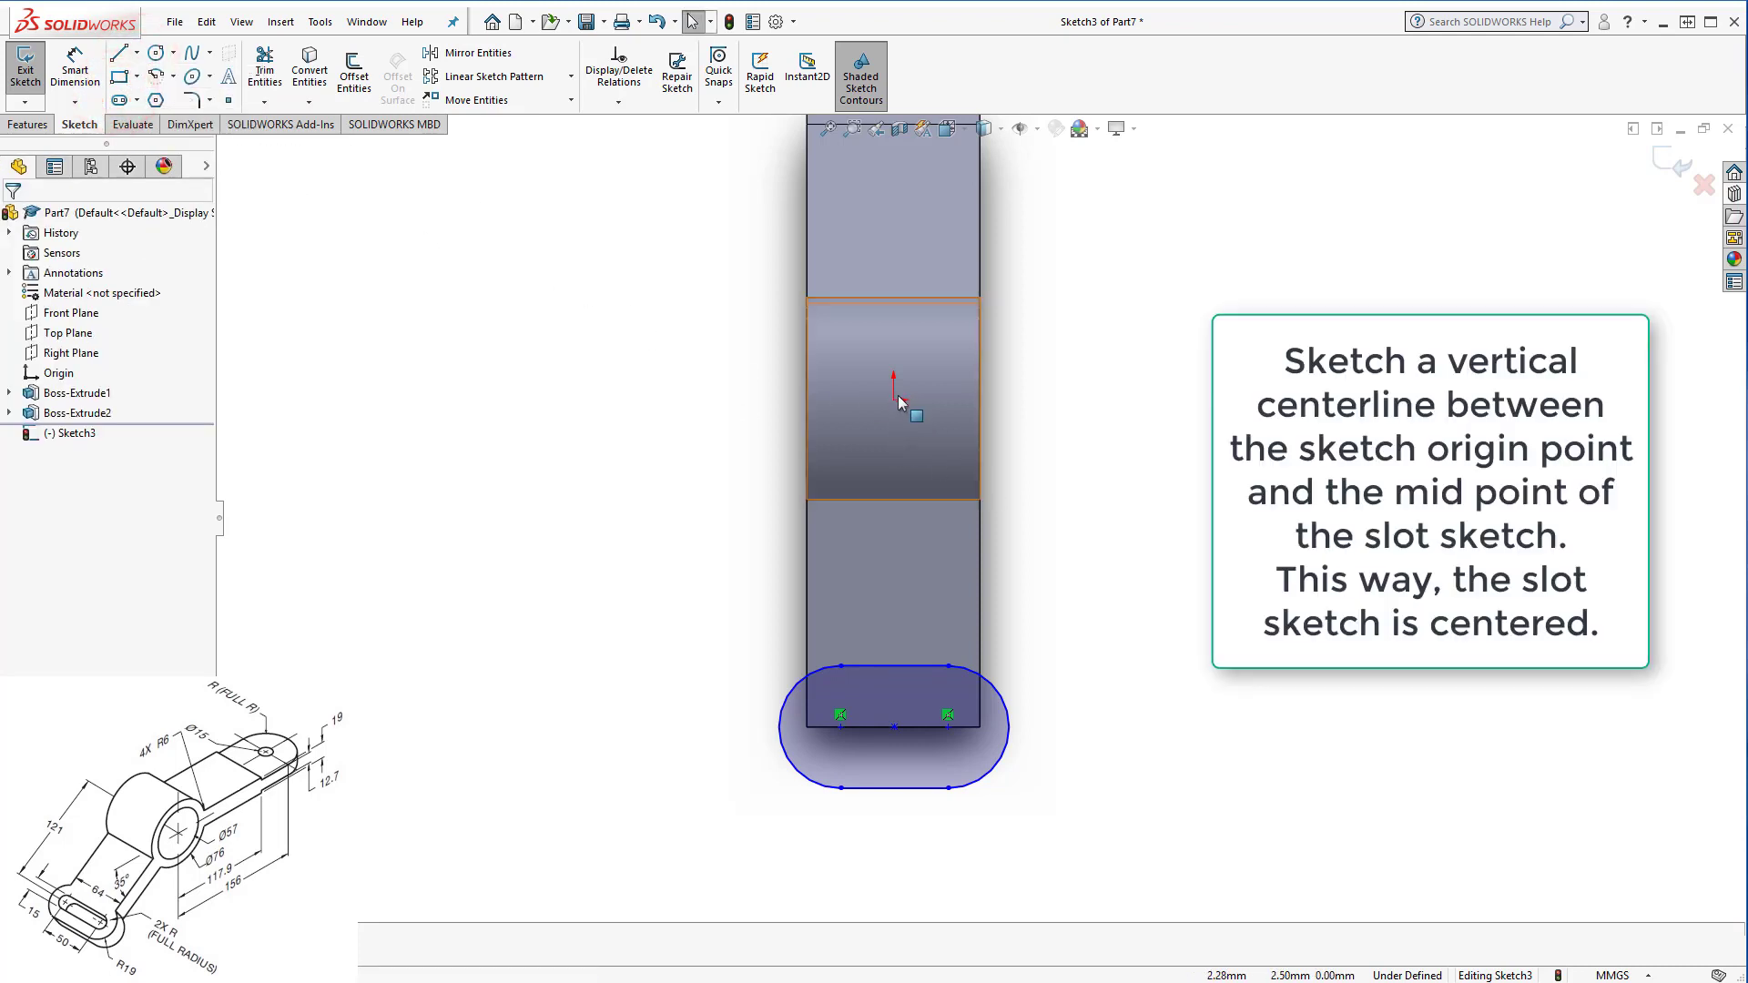
{"action": "left_click", "coordinate": [136, 51]}
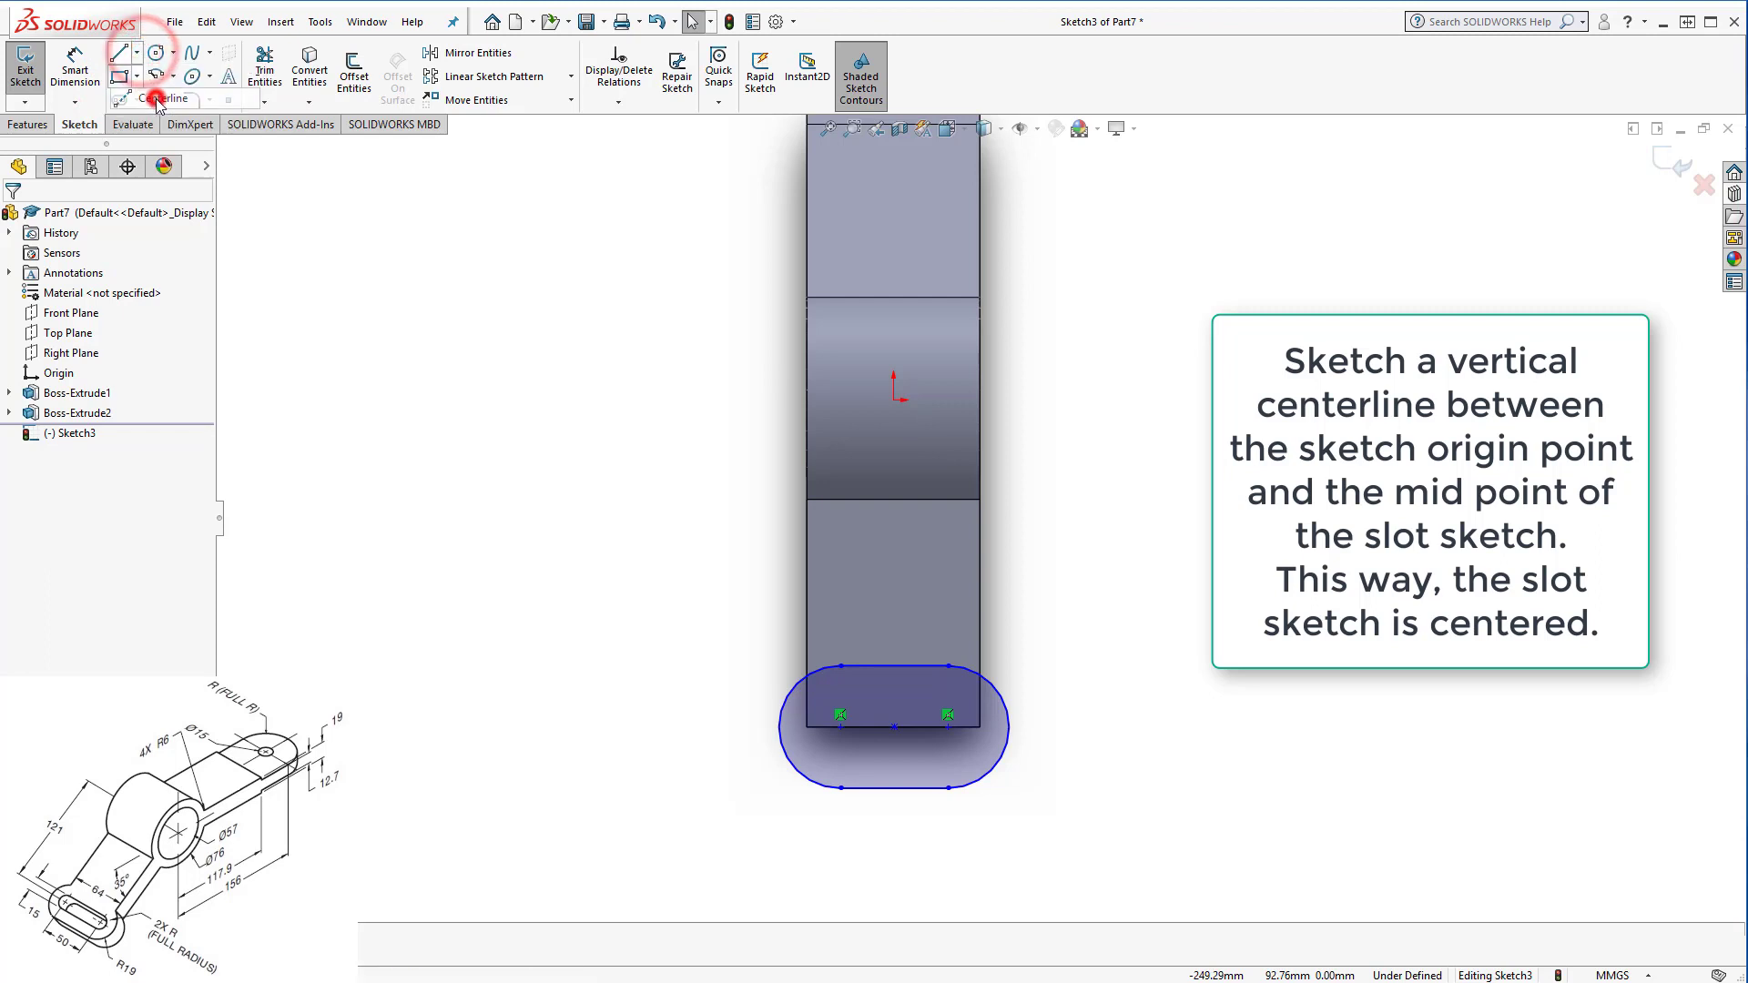
{"action": "left_click", "coordinate": [893, 400]}
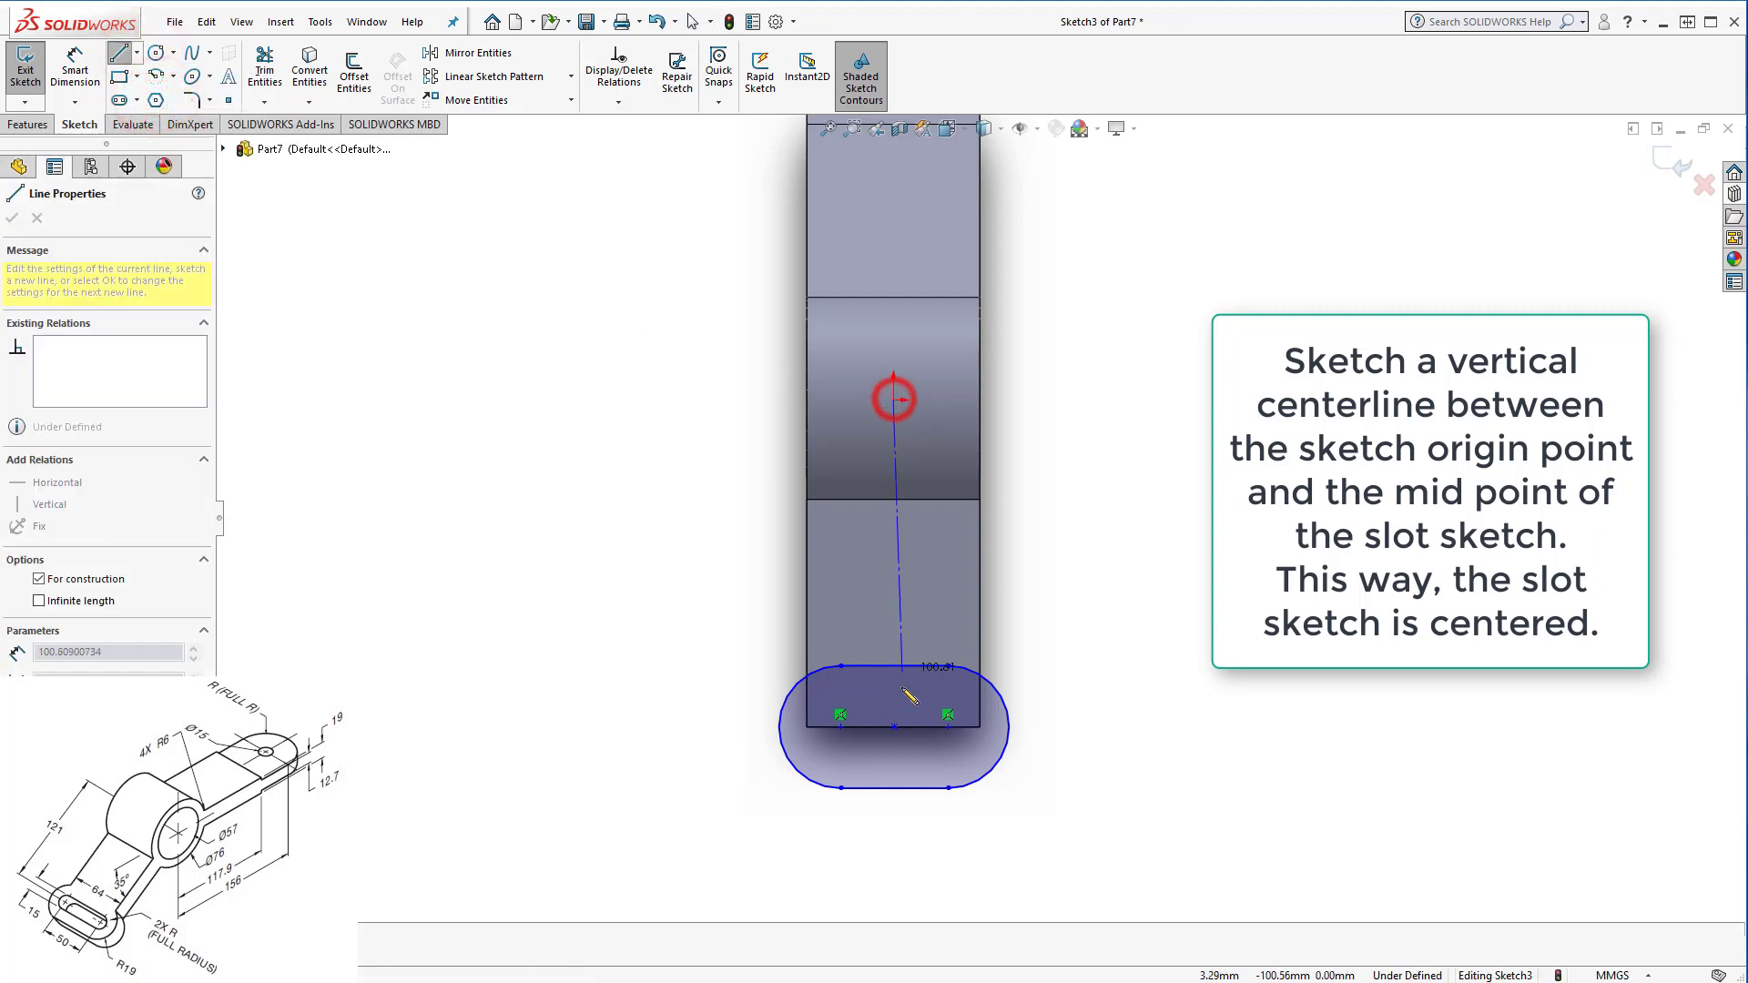
{"action": "left_click", "coordinate": [895, 729]}
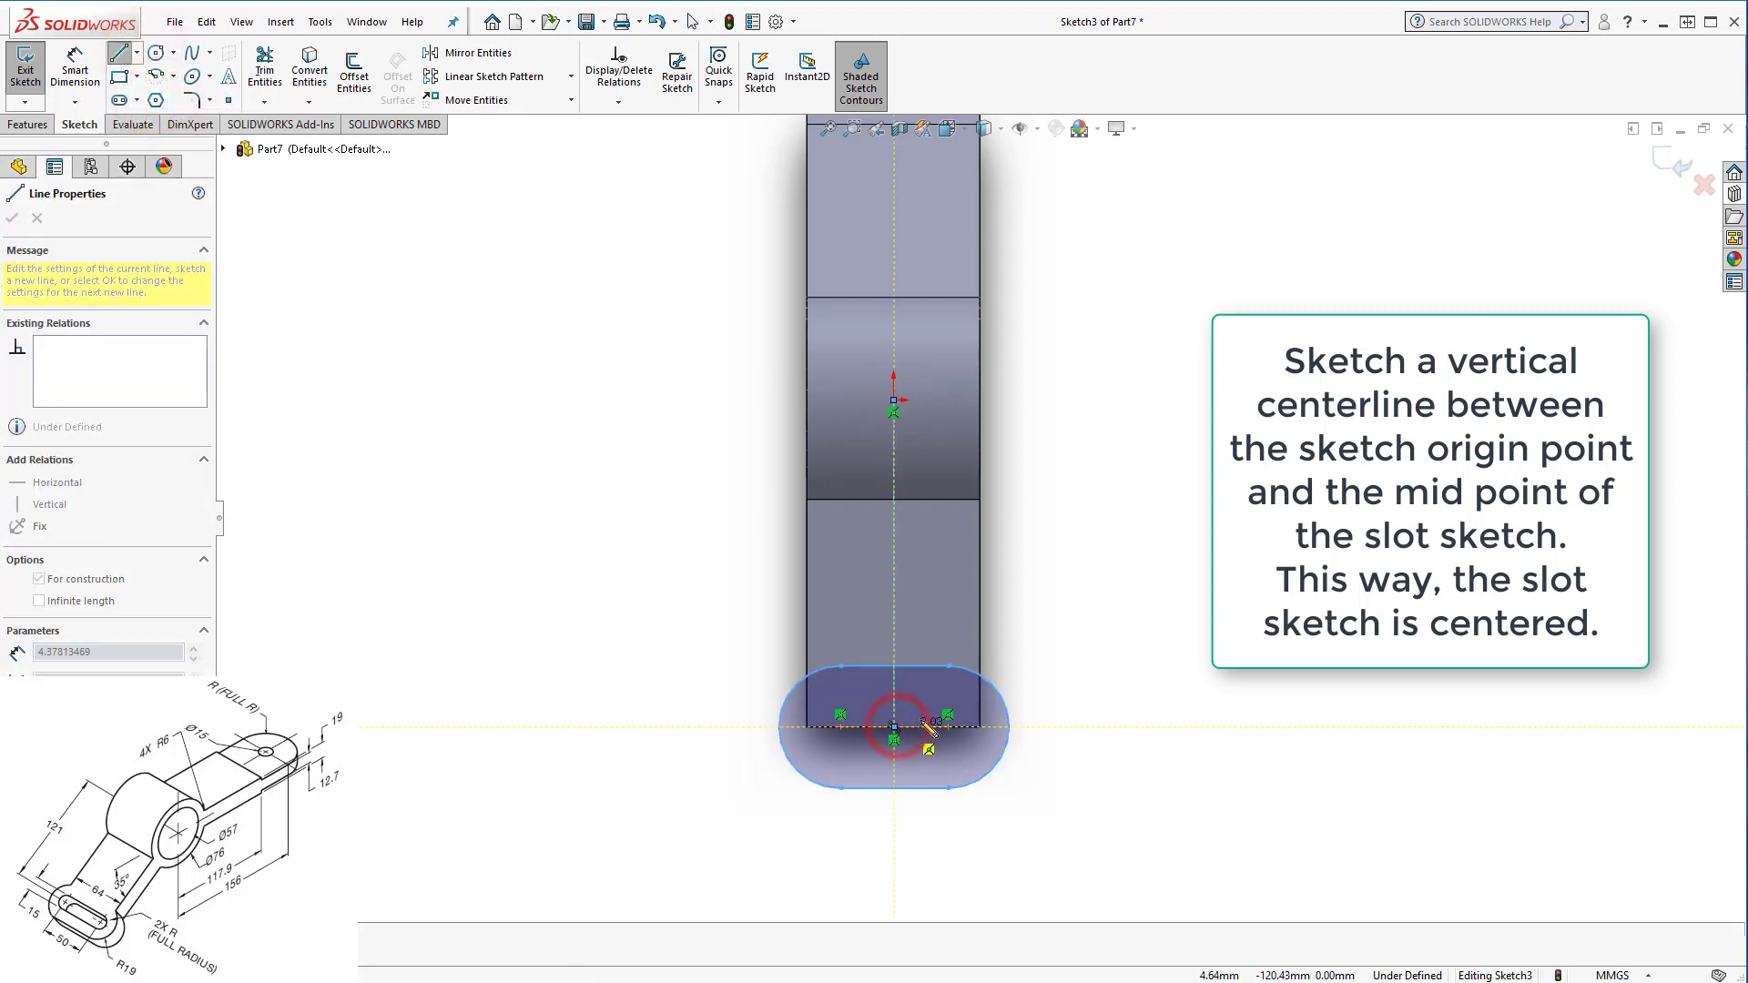
{"action": "key", "text": "Escape"}
Make the centerline vertical and stretch the slot evenly about it.
{"action": "left_click", "coordinate": [893, 570]}
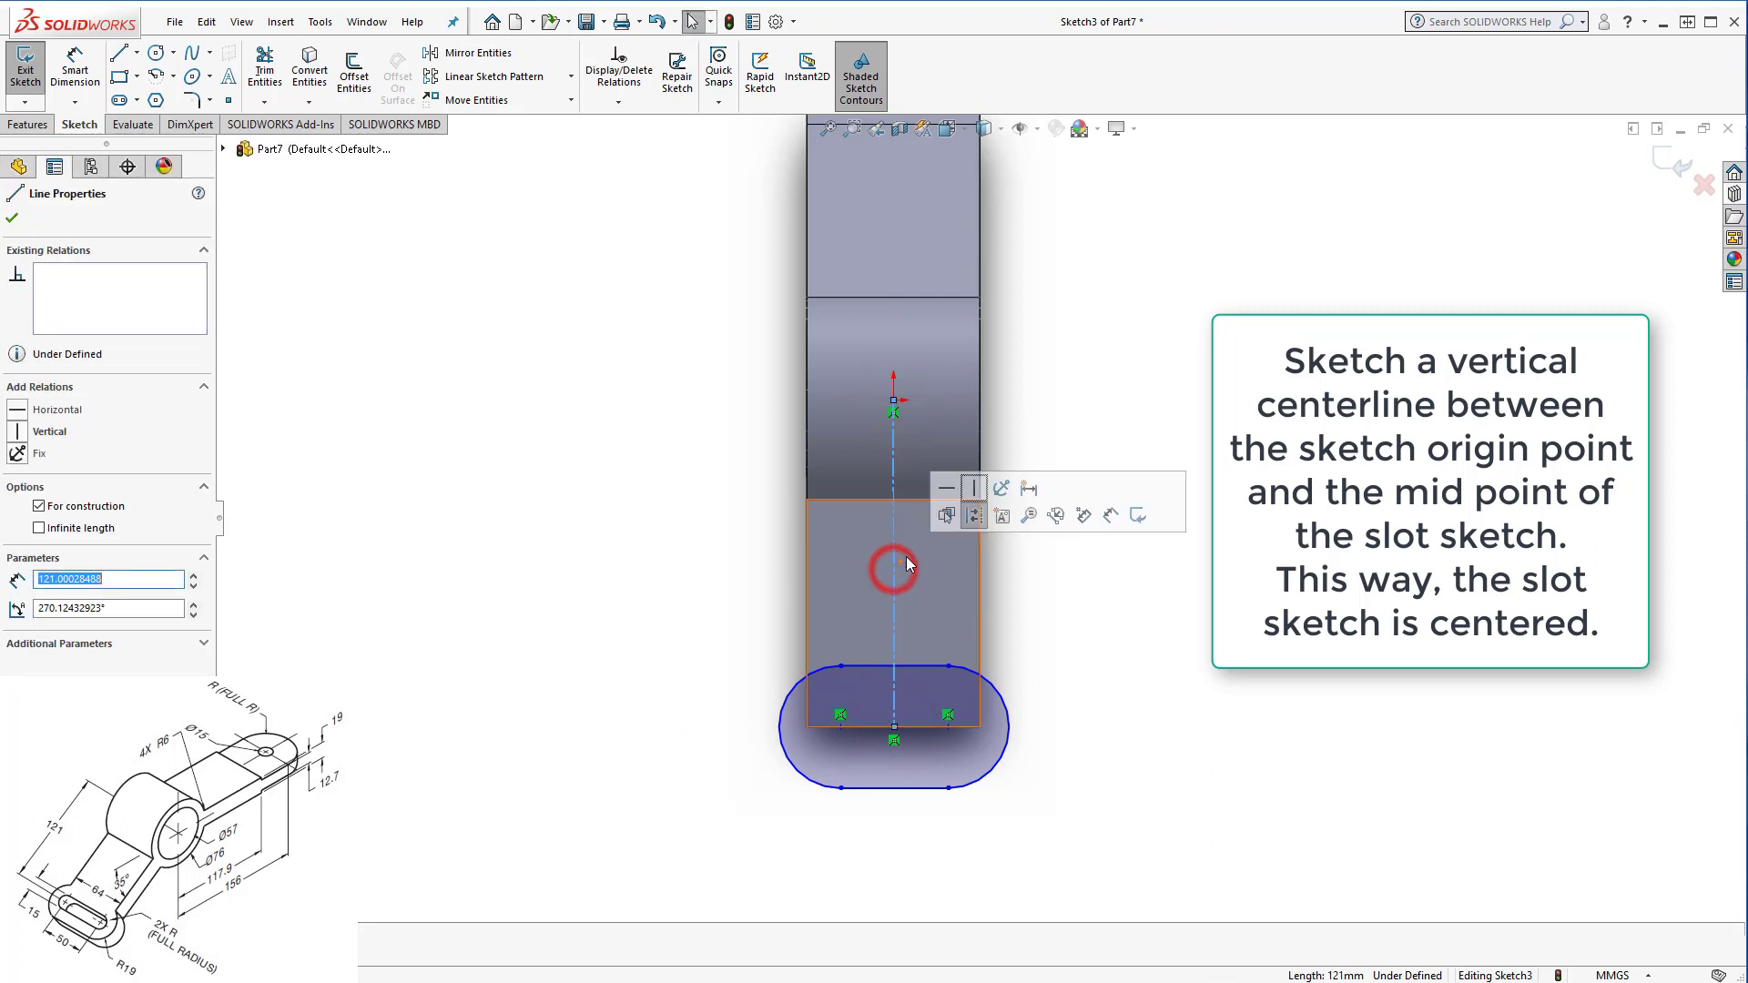
{"action": "left_click", "coordinate": [974, 490]}
{"action": "left_click", "coordinate": [1083, 639]}
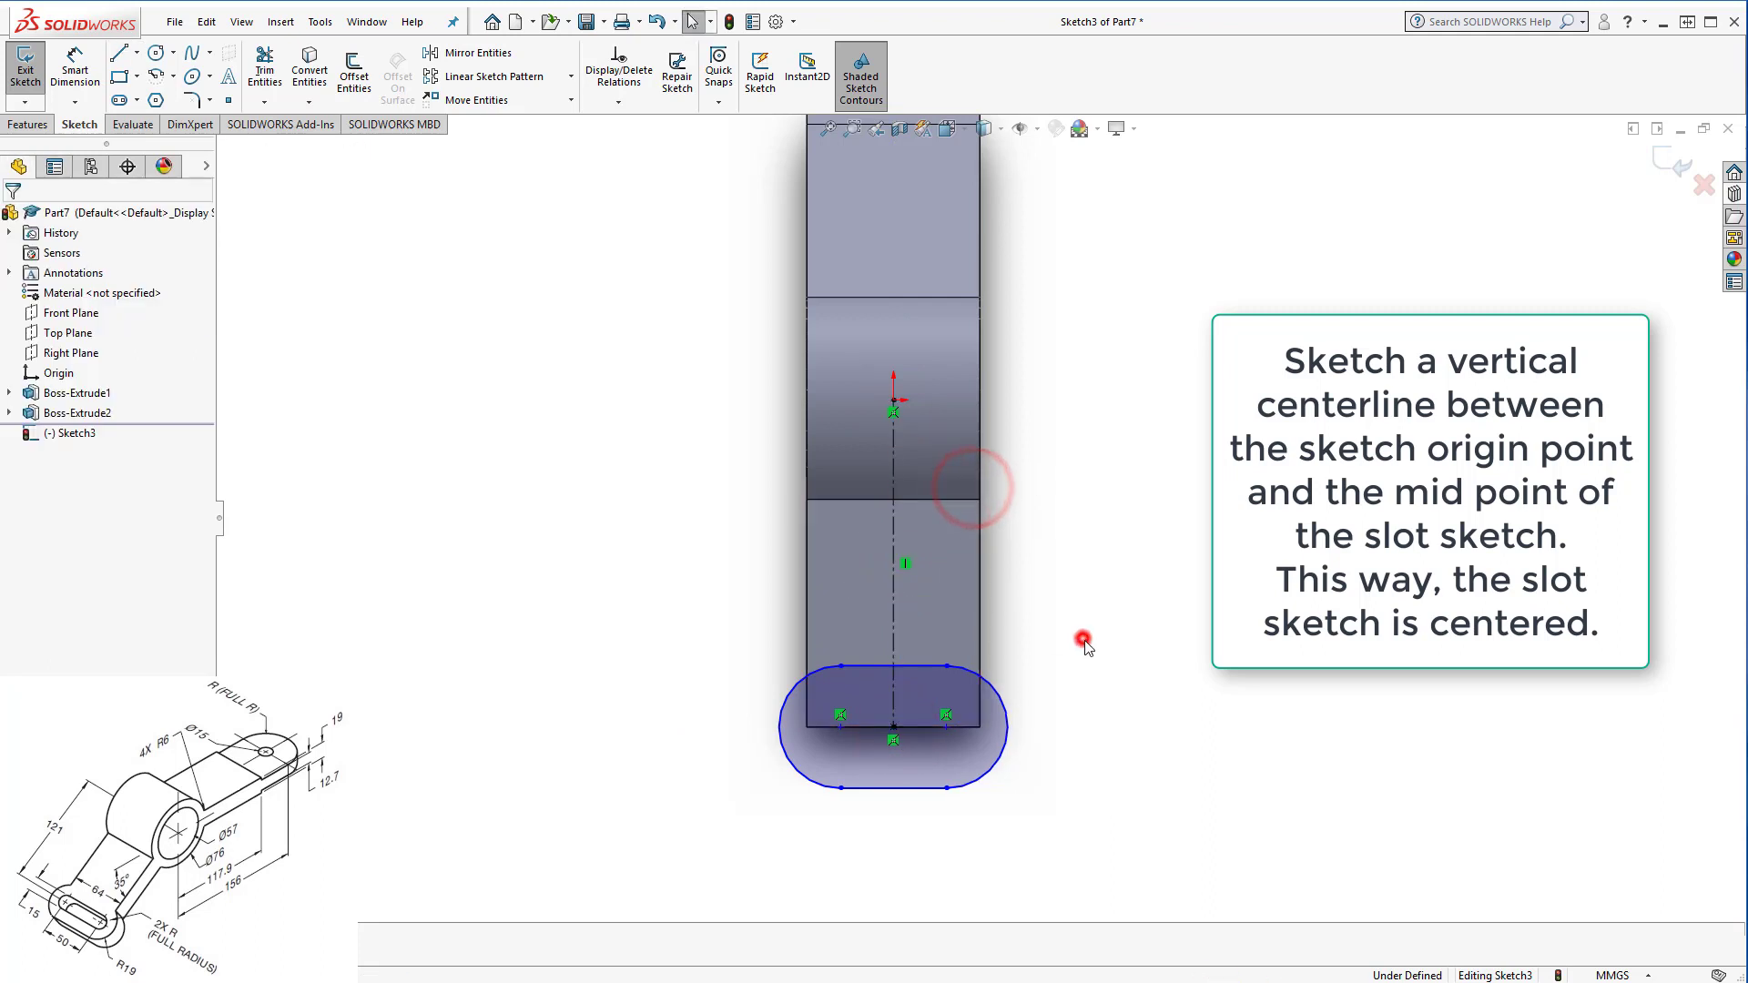
{"action": "left_click", "coordinate": [947, 725]}
{"action": "left_click_drag", "start_coordinate": [1056, 741], "coordinate": [945, 726]}
{"action": "left_click", "coordinate": [1036, 854]}
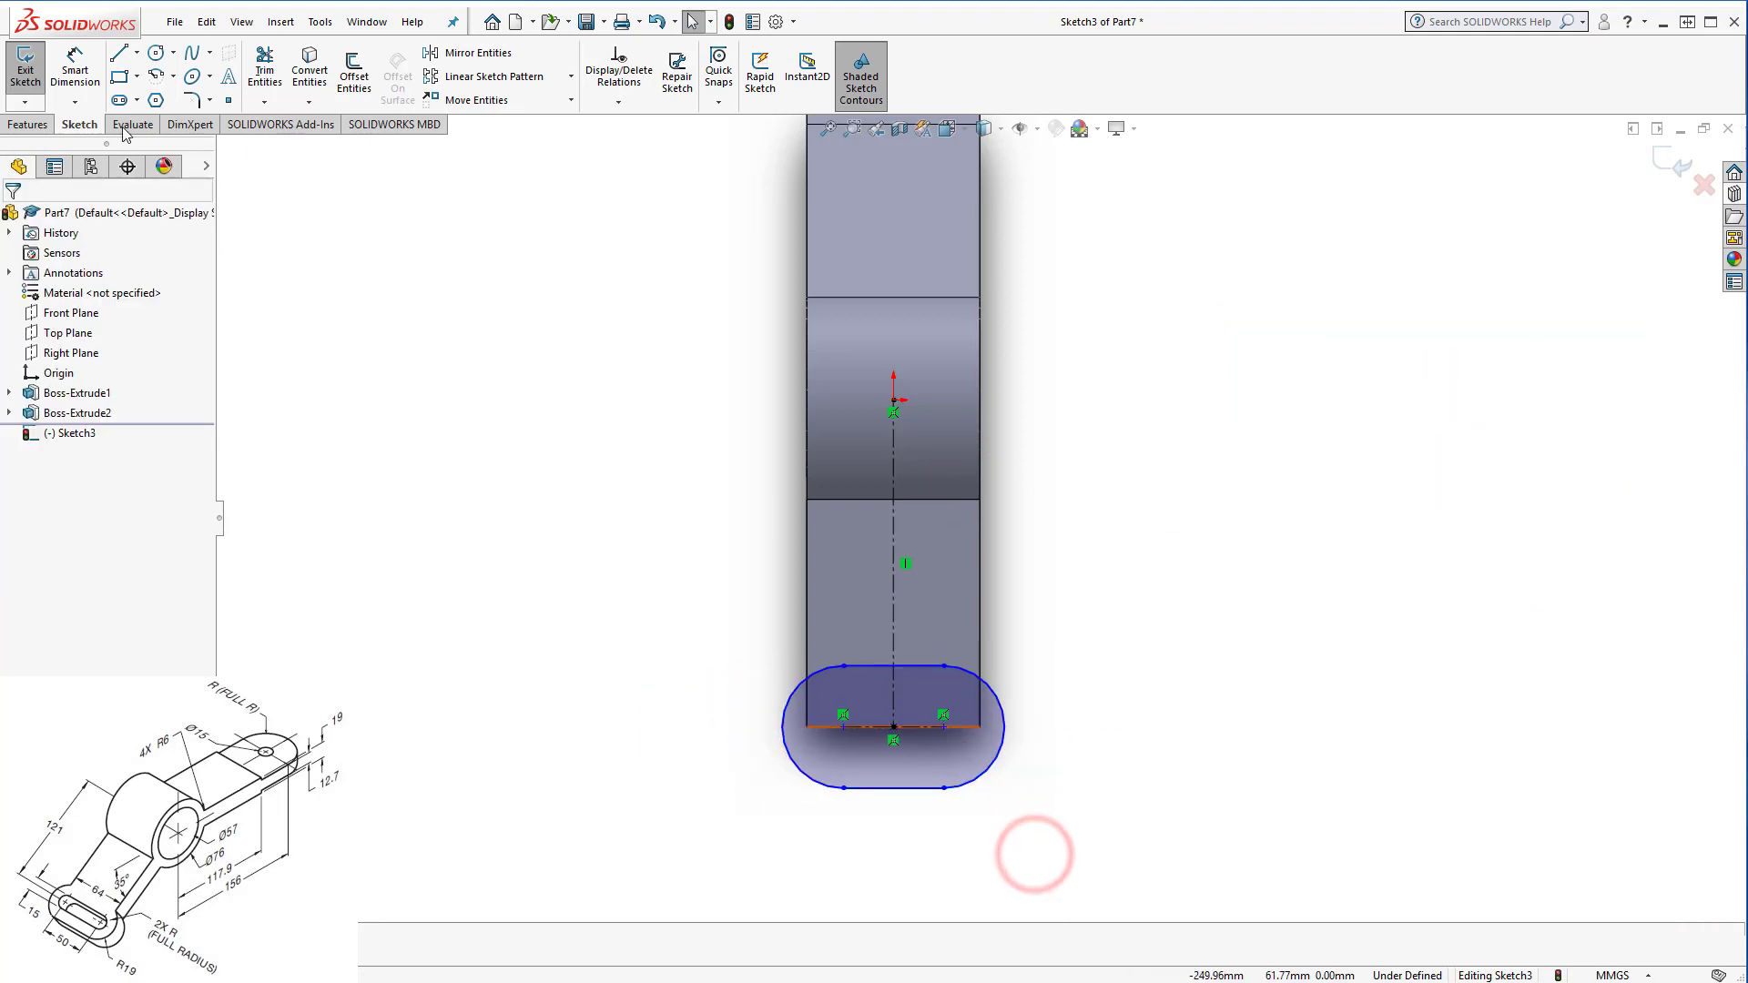
Dimension the slot with a 50 mm centre distance and R19 end arcs.
{"action": "left_click", "coordinate": [77, 66]}
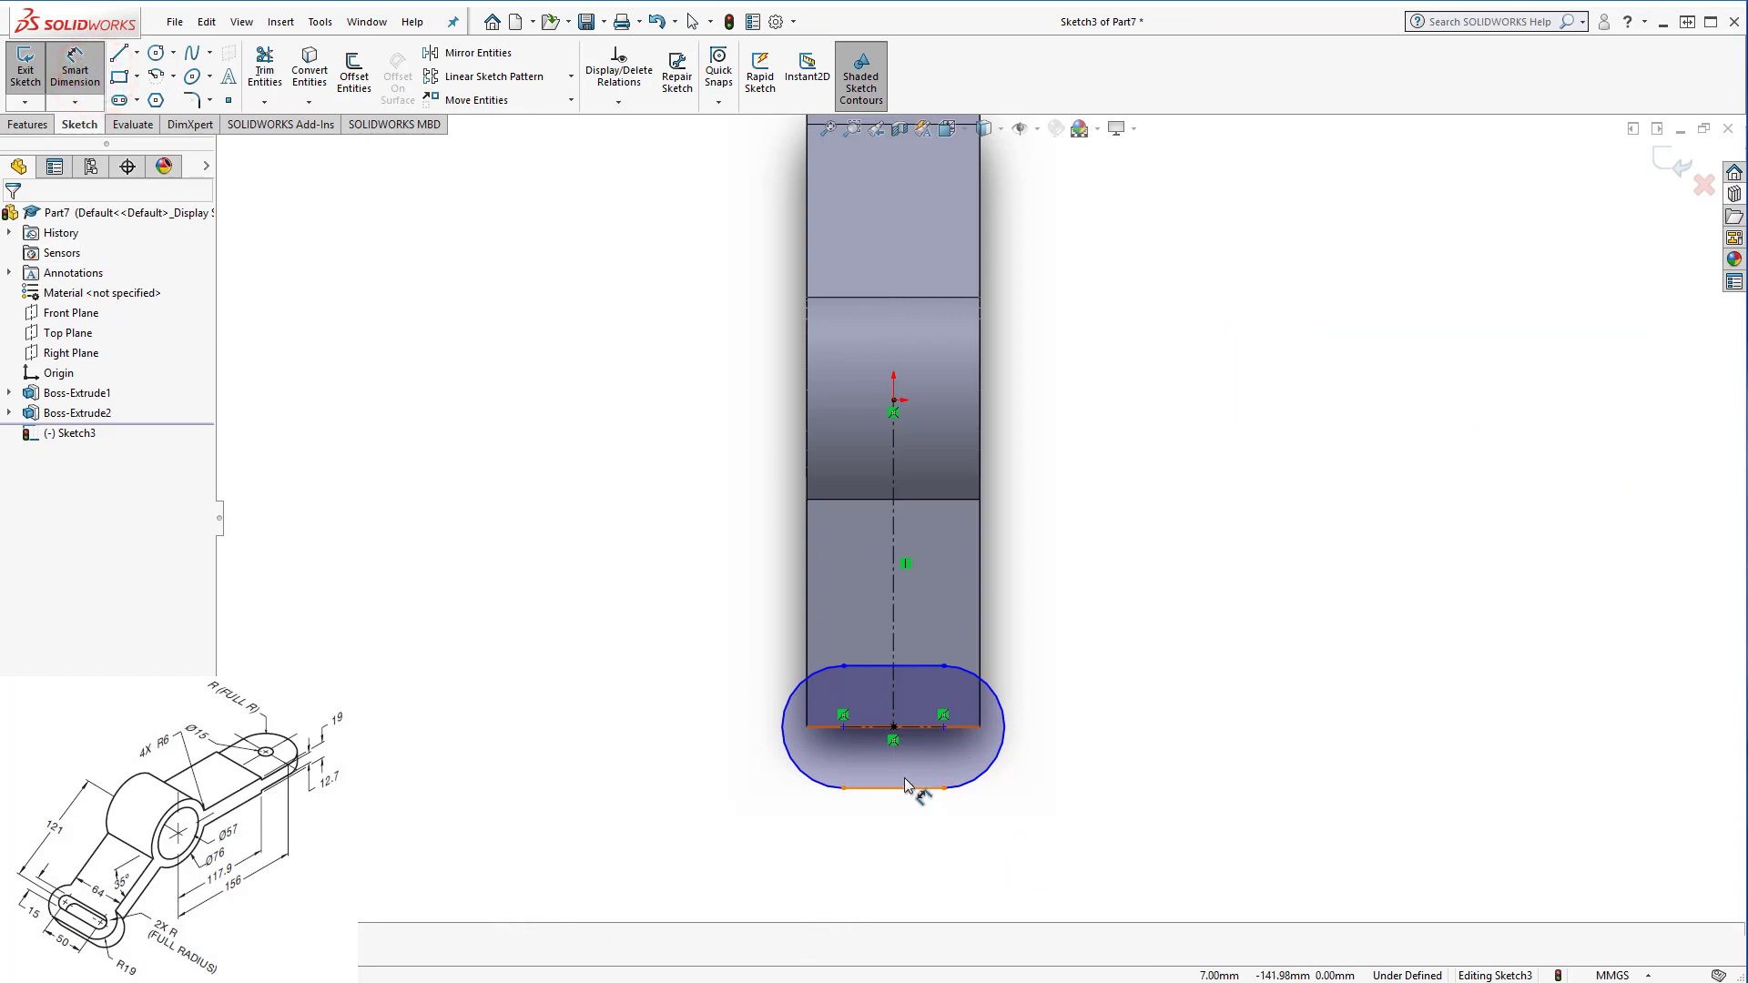
{"action": "left_click", "coordinate": [910, 725]}
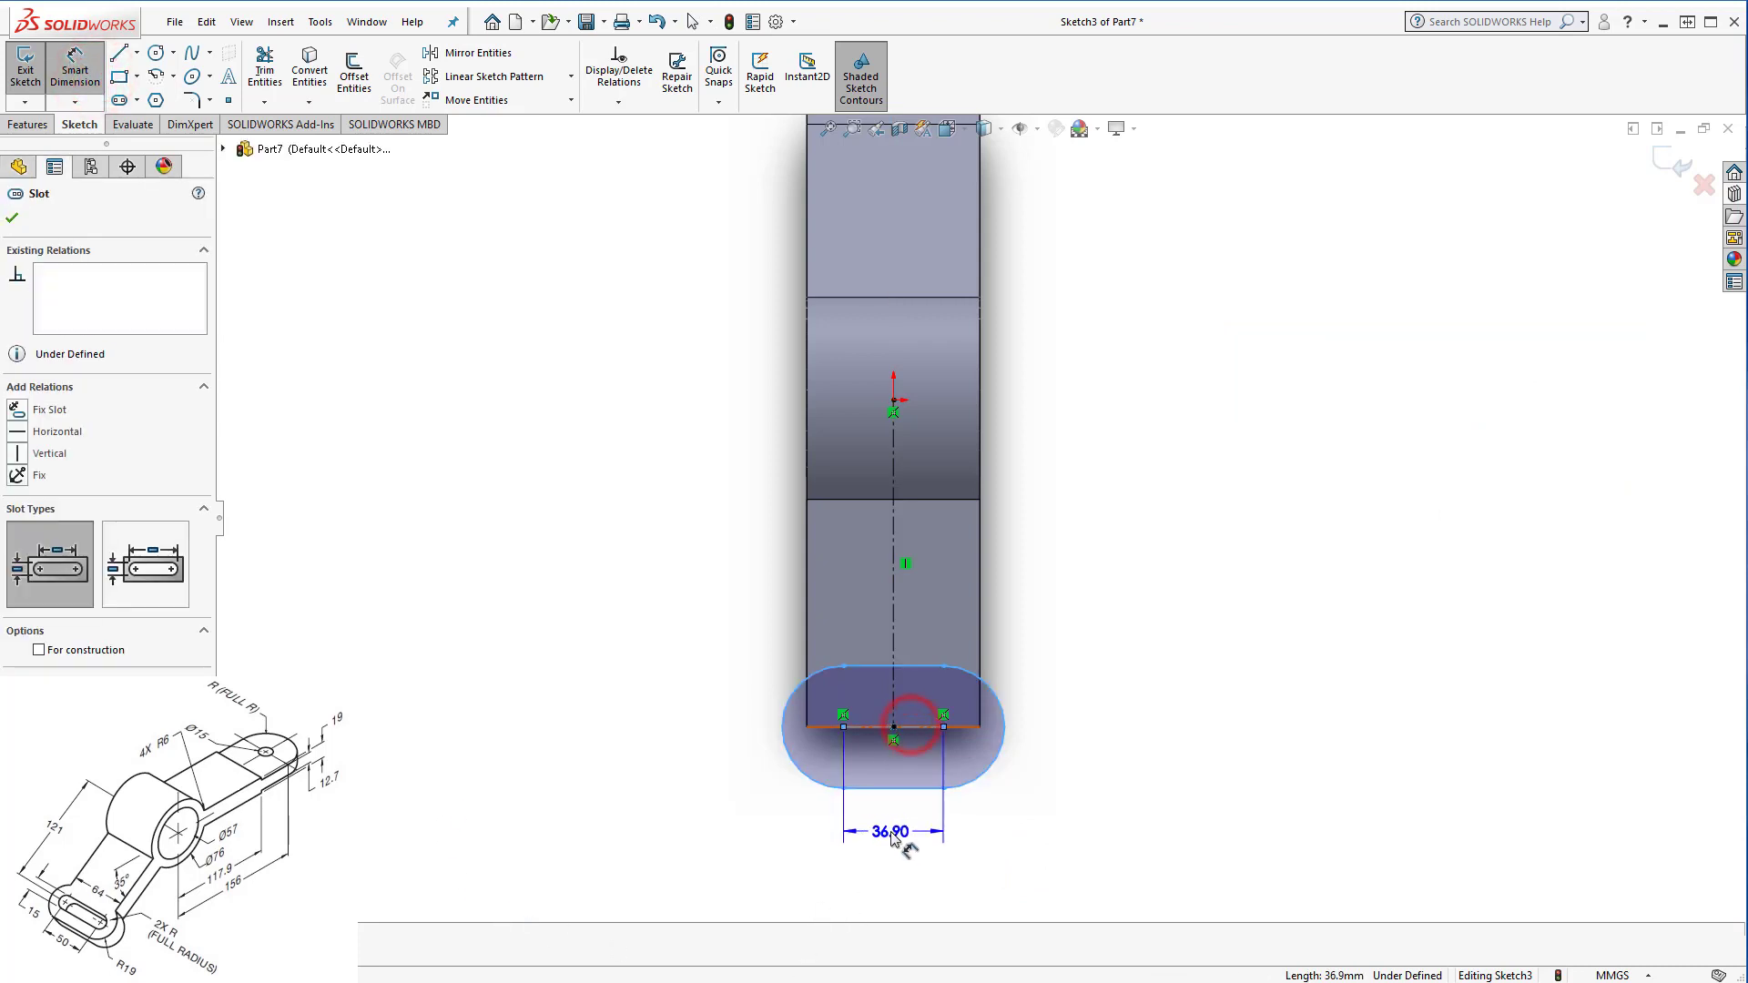
{"action": "left_click", "coordinate": [896, 830]}
{"action": "type", "text": "50"}
{"action": "key", "text": "Return"}
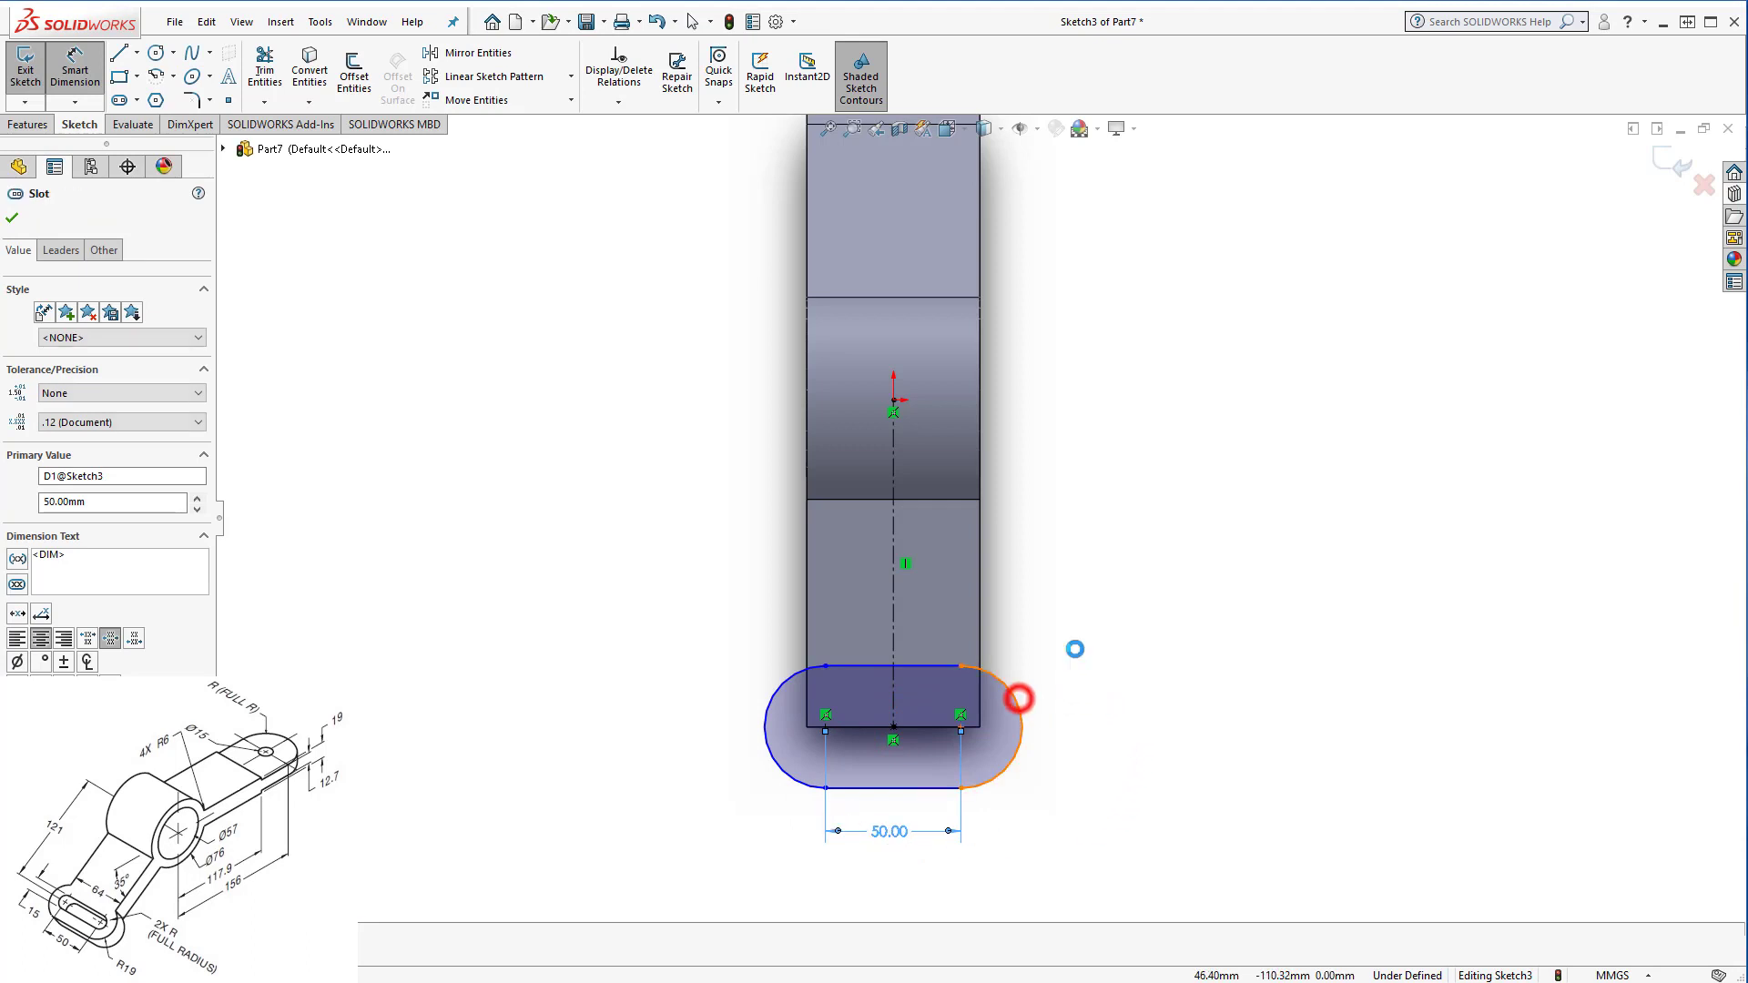
{"action": "left_click", "coordinate": [1017, 698]}
{"action": "left_click", "coordinate": [1079, 648]}
{"action": "key", "text": "Return"}
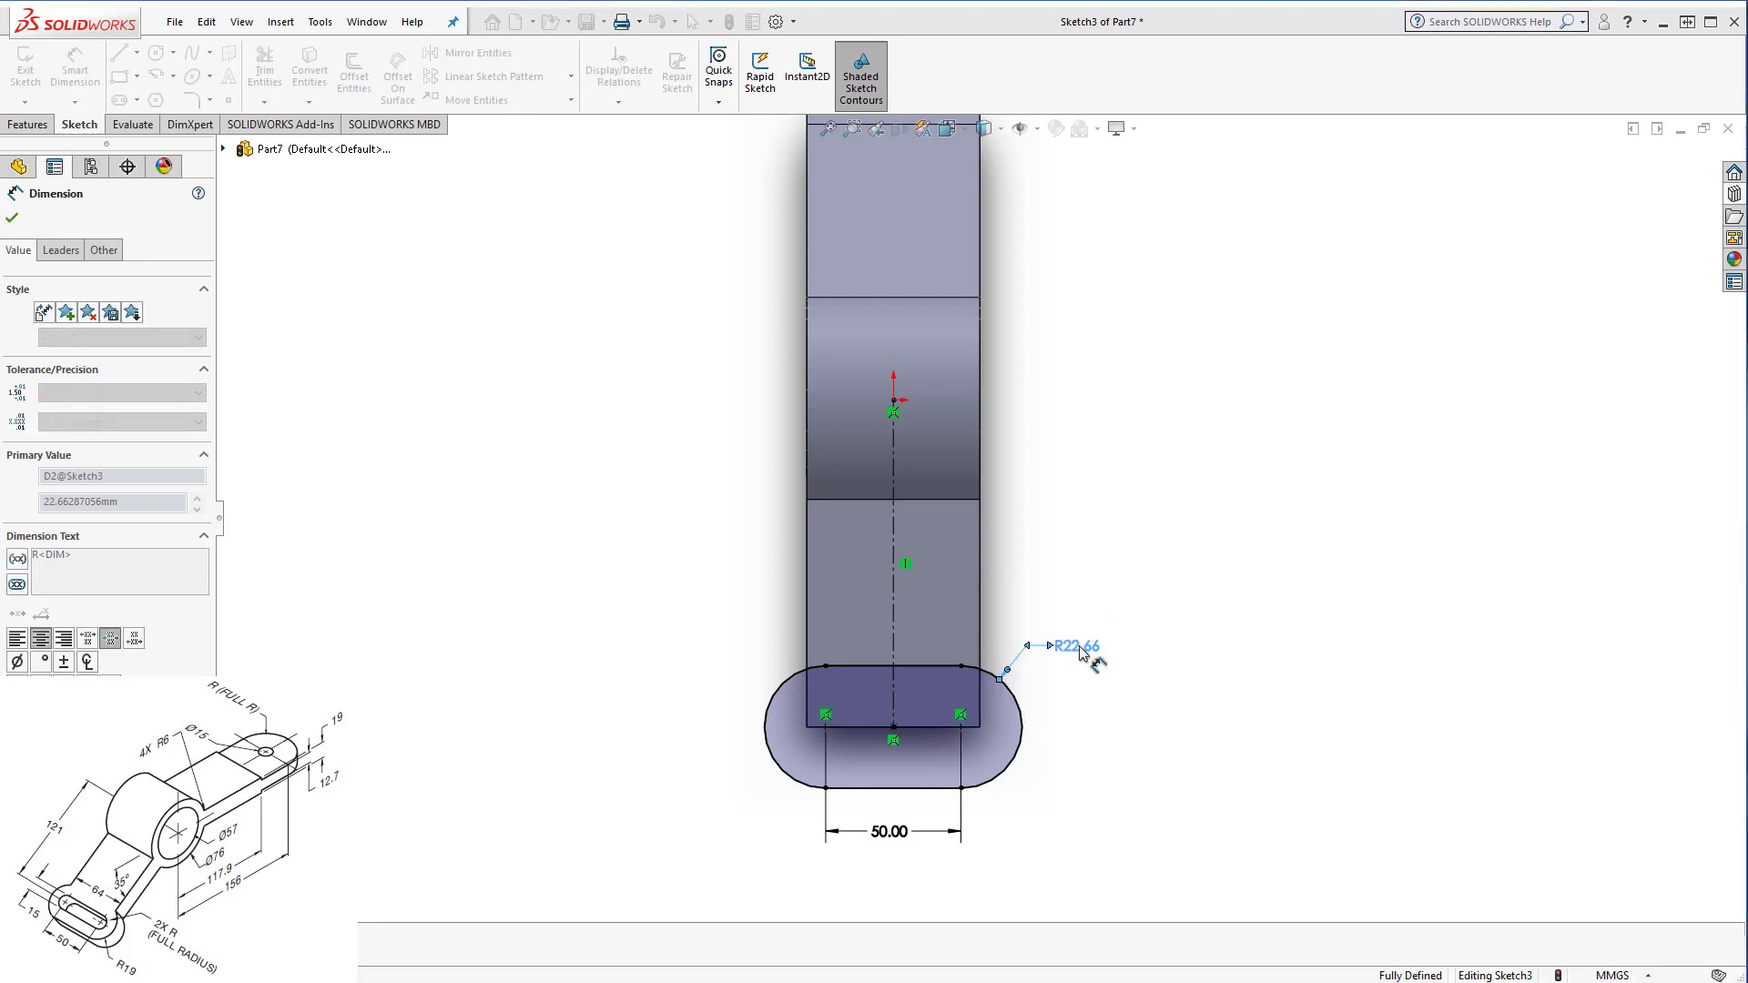
Orbit to an angled view and start an Extruded Boss/Base from the slot sketch.
{"action": "middle_click_drag", "start_coordinate": [1158, 781], "coordinate": [1055, 655]}
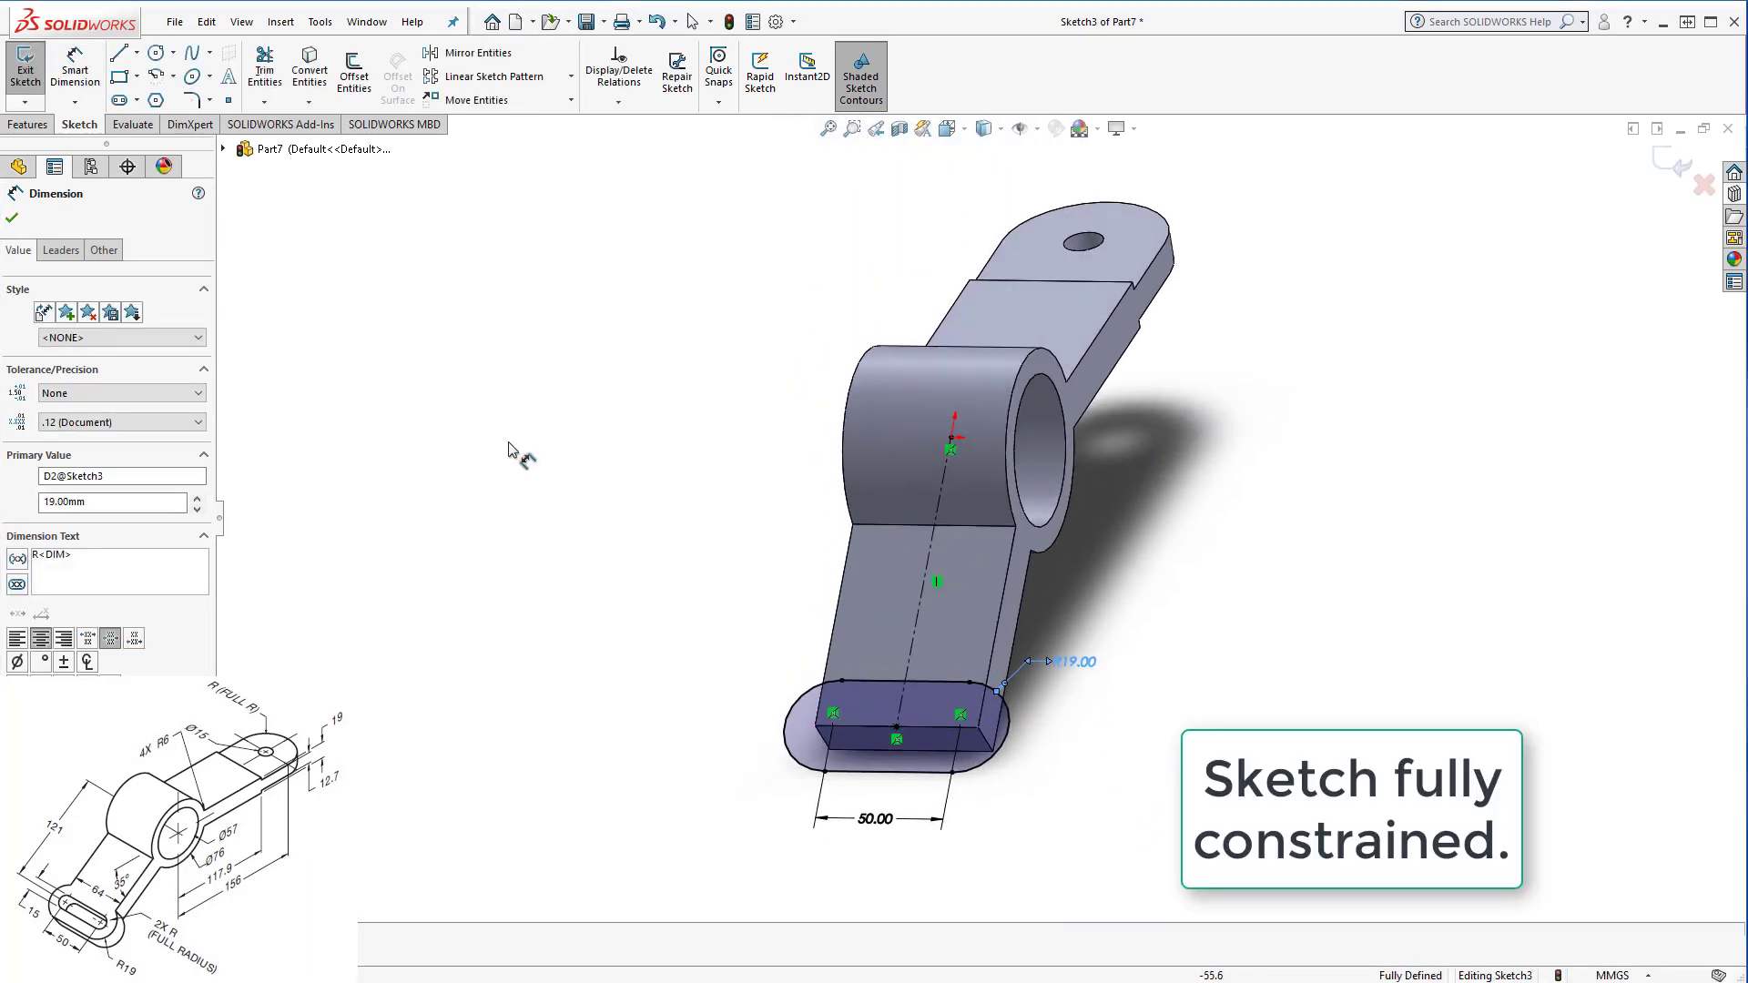
{"action": "left_click", "coordinate": [1657, 168]}
{"action": "left_click", "coordinate": [1658, 159]}
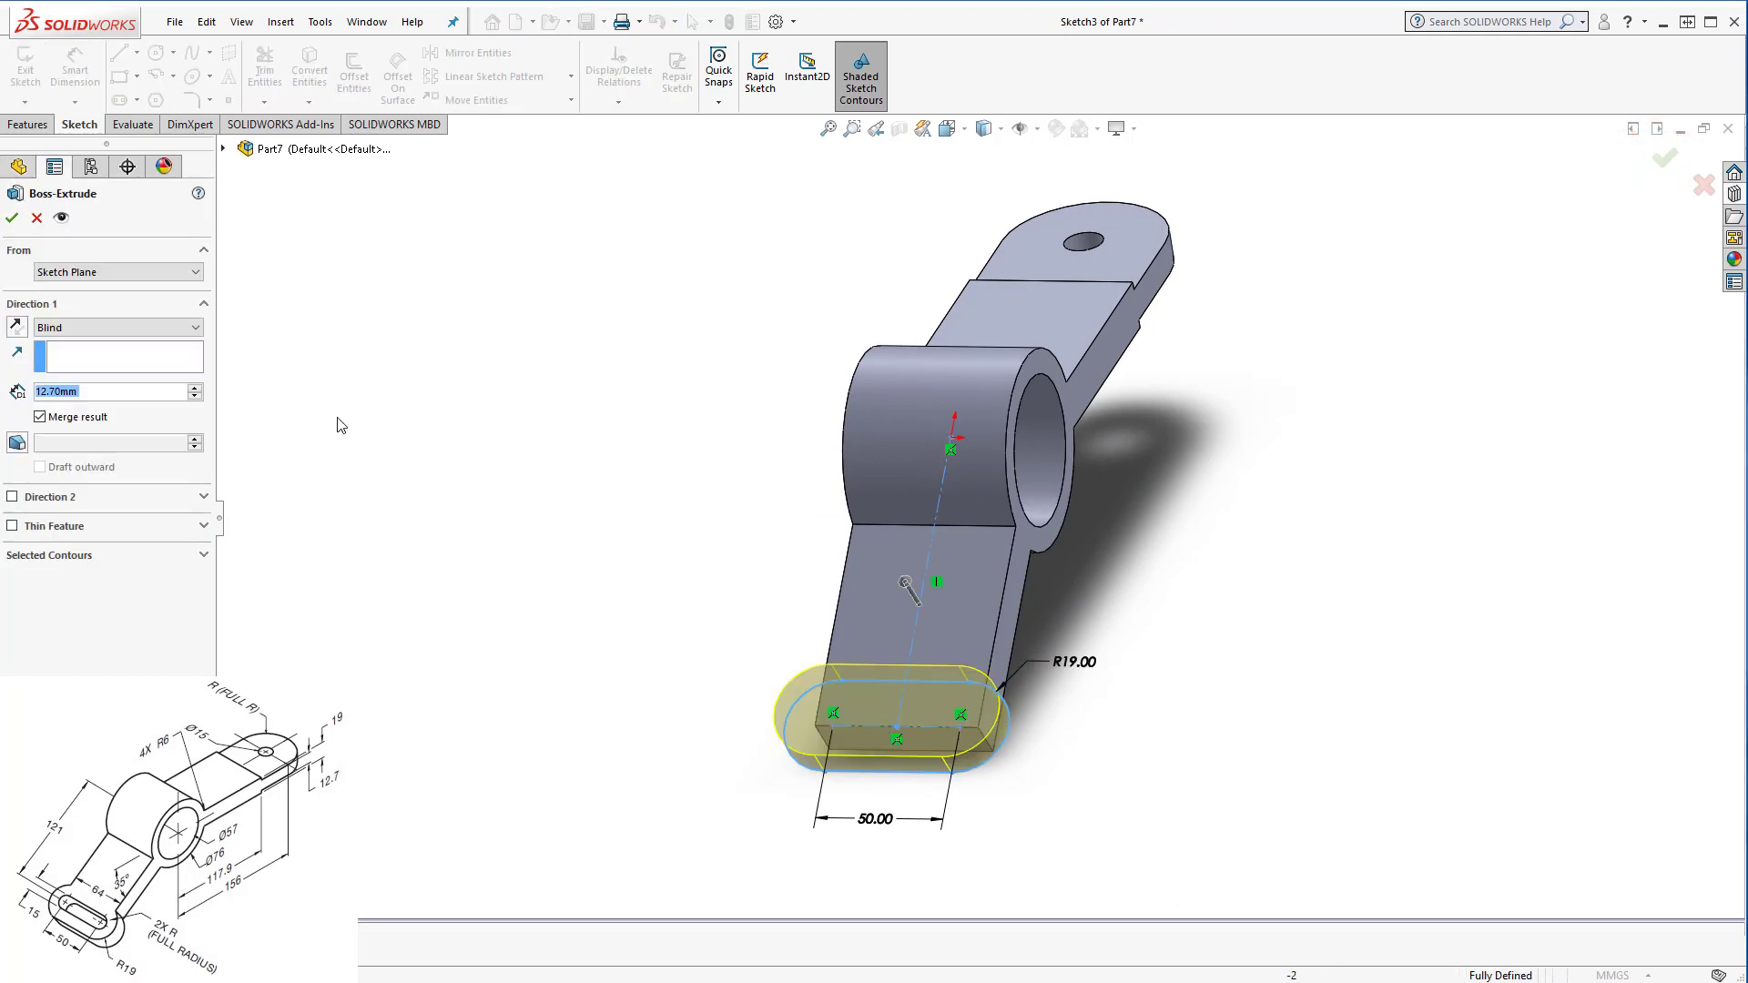
Reverse the extrusion and extrude Up To Surface, stopping at the lower arm's side face.
{"action": "mouse_move", "coordinate": [468, 468]}
{"action": "middle_mouse_down"}
{"action": "mouse_move", "coordinate": [371, 331]}
{"action": "mouse_move", "coordinate": [468, 437]}
{"action": "mouse_move", "coordinate": [576, 489]}
{"action": "middle_mouse_up"}
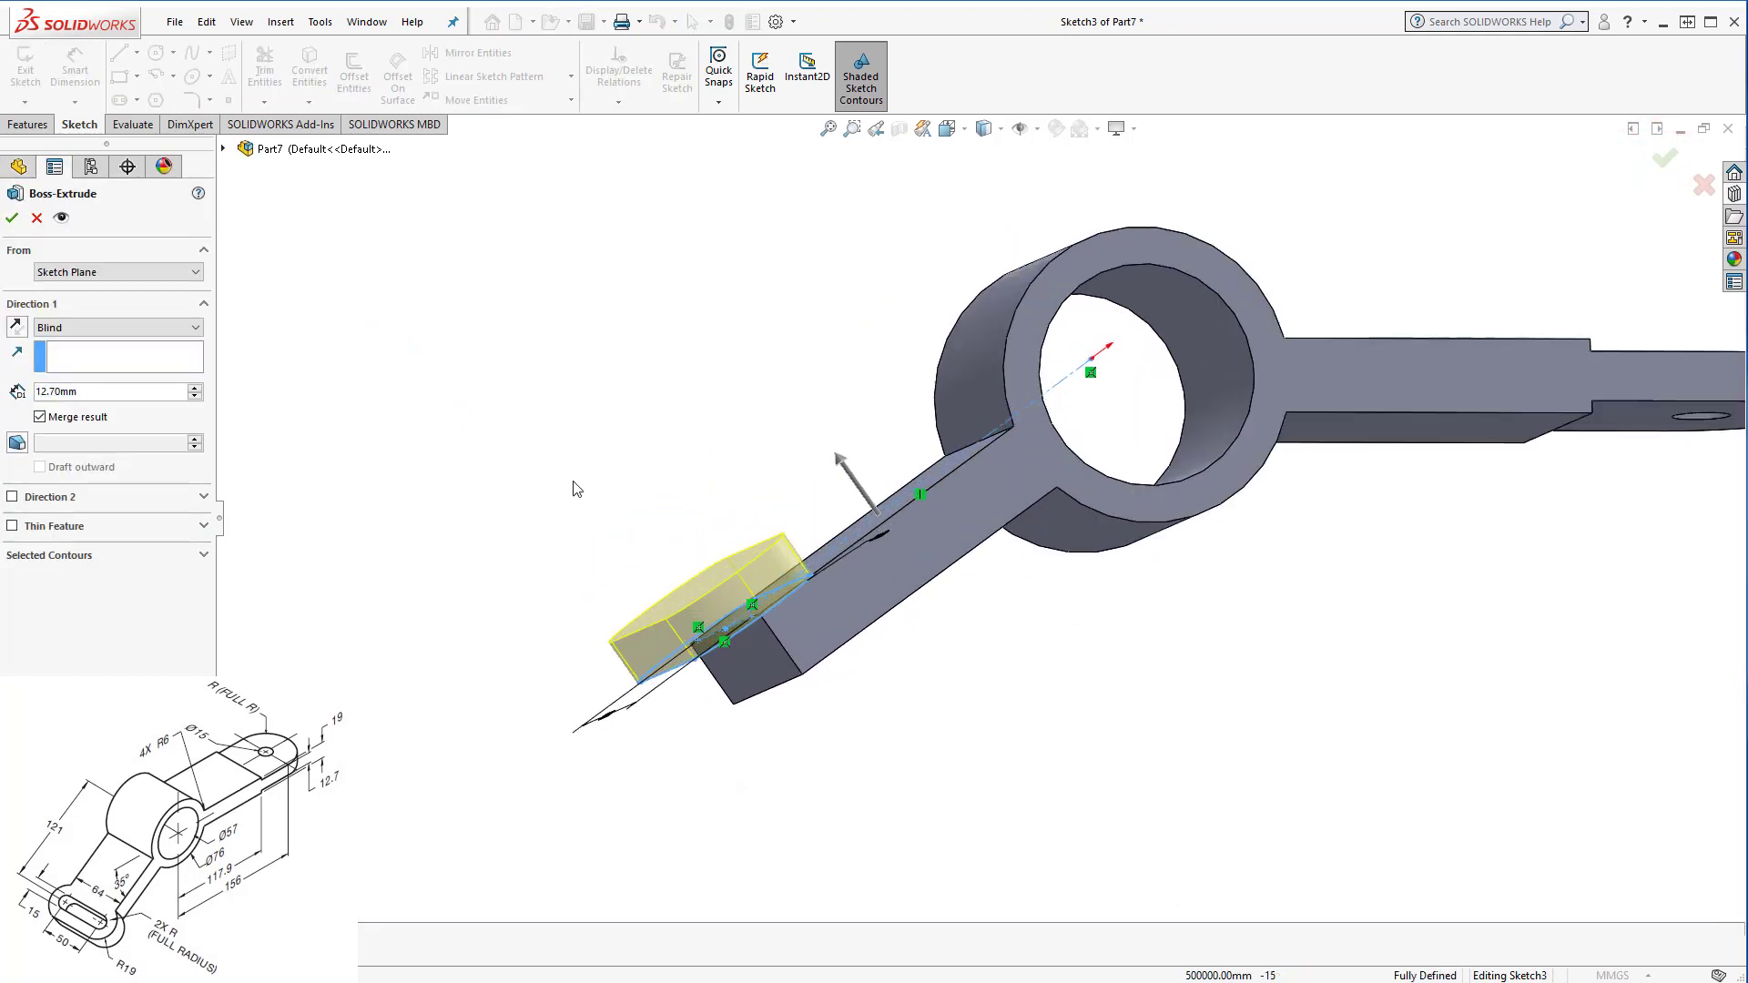
{"action": "left_click", "coordinate": [18, 333]}
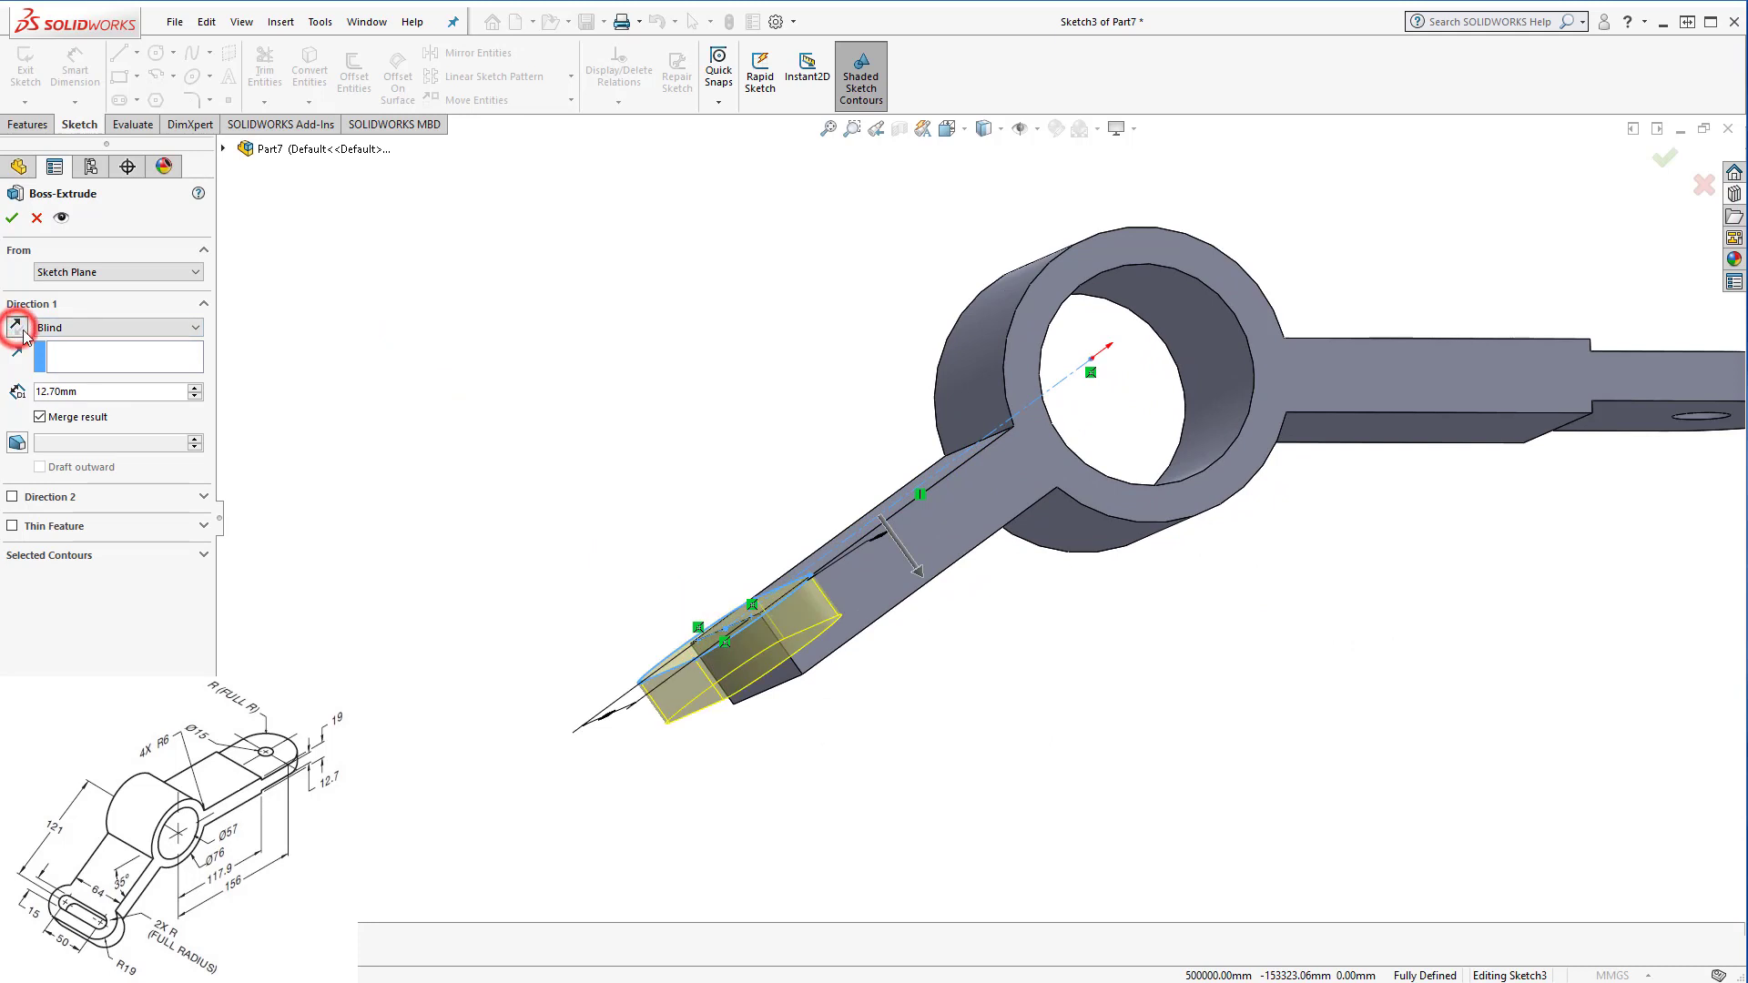
{"action": "left_click", "coordinate": [120, 329]}
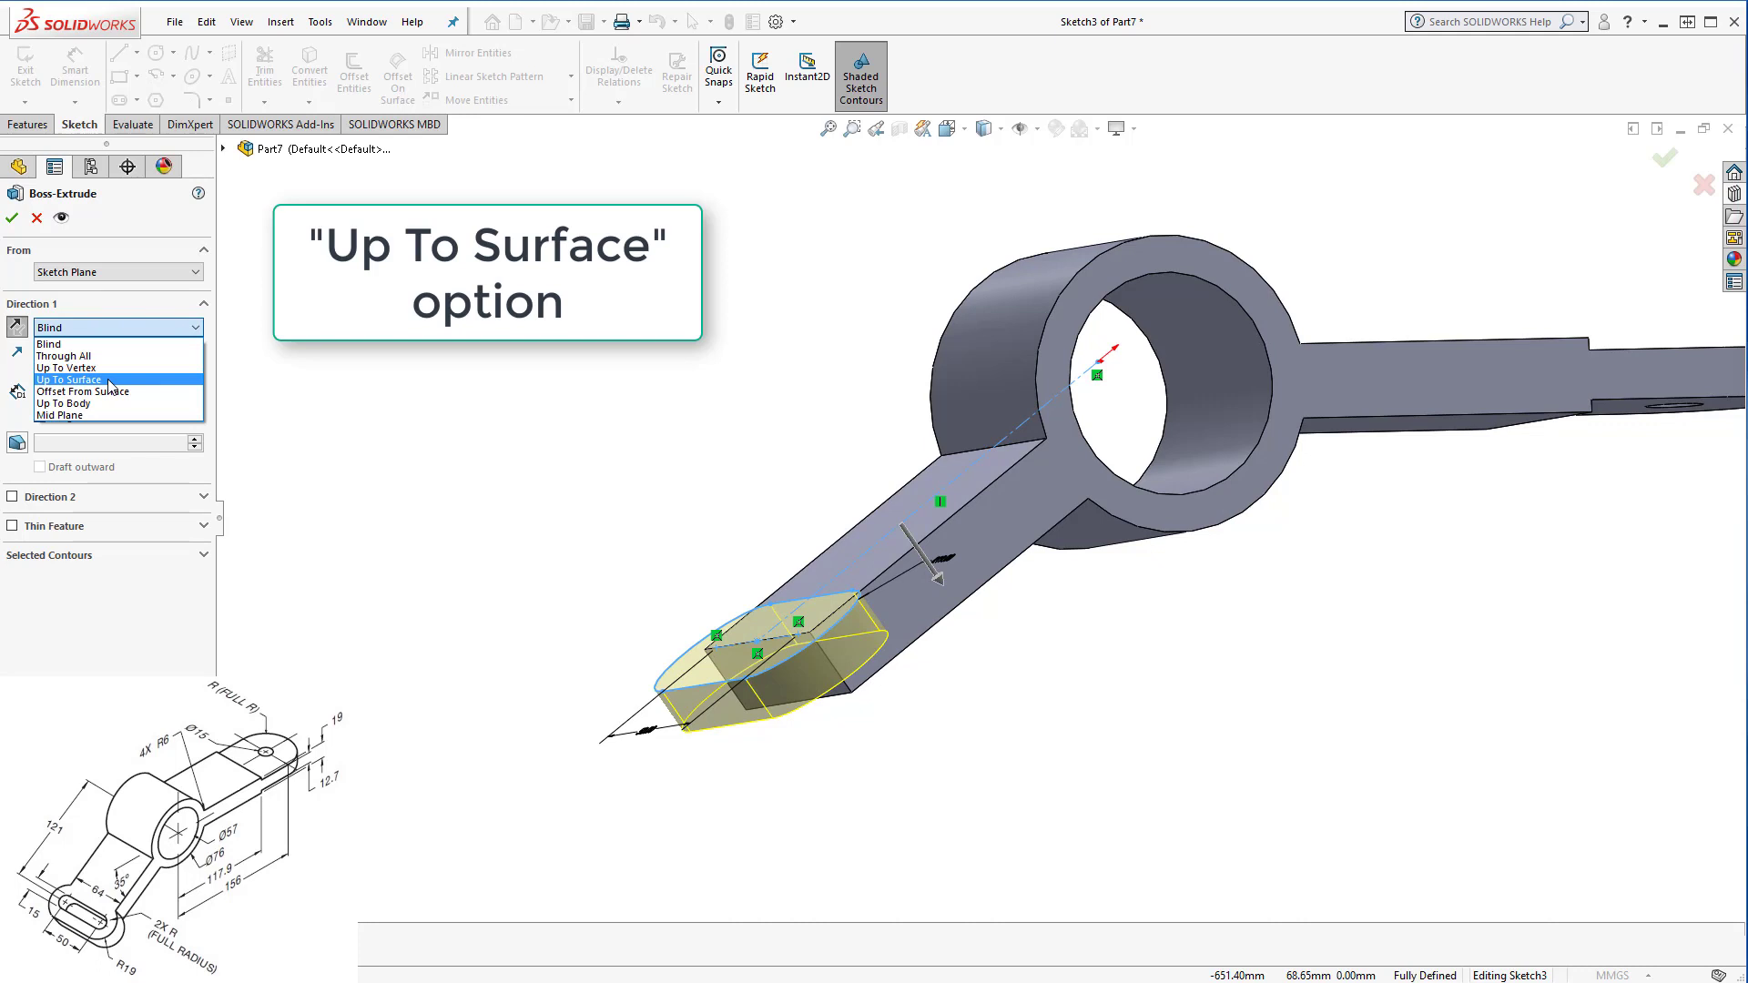
{"action": "left_click", "coordinate": [109, 380]}
{"action": "mouse_move", "coordinate": [484, 511]}
{"action": "middle_mouse_down"}
{"action": "mouse_move", "coordinate": [483, 437]}
{"action": "mouse_move", "coordinate": [880, 550]}
{"action": "middle_mouse_up"}
{"action": "left_click", "coordinate": [853, 548]}
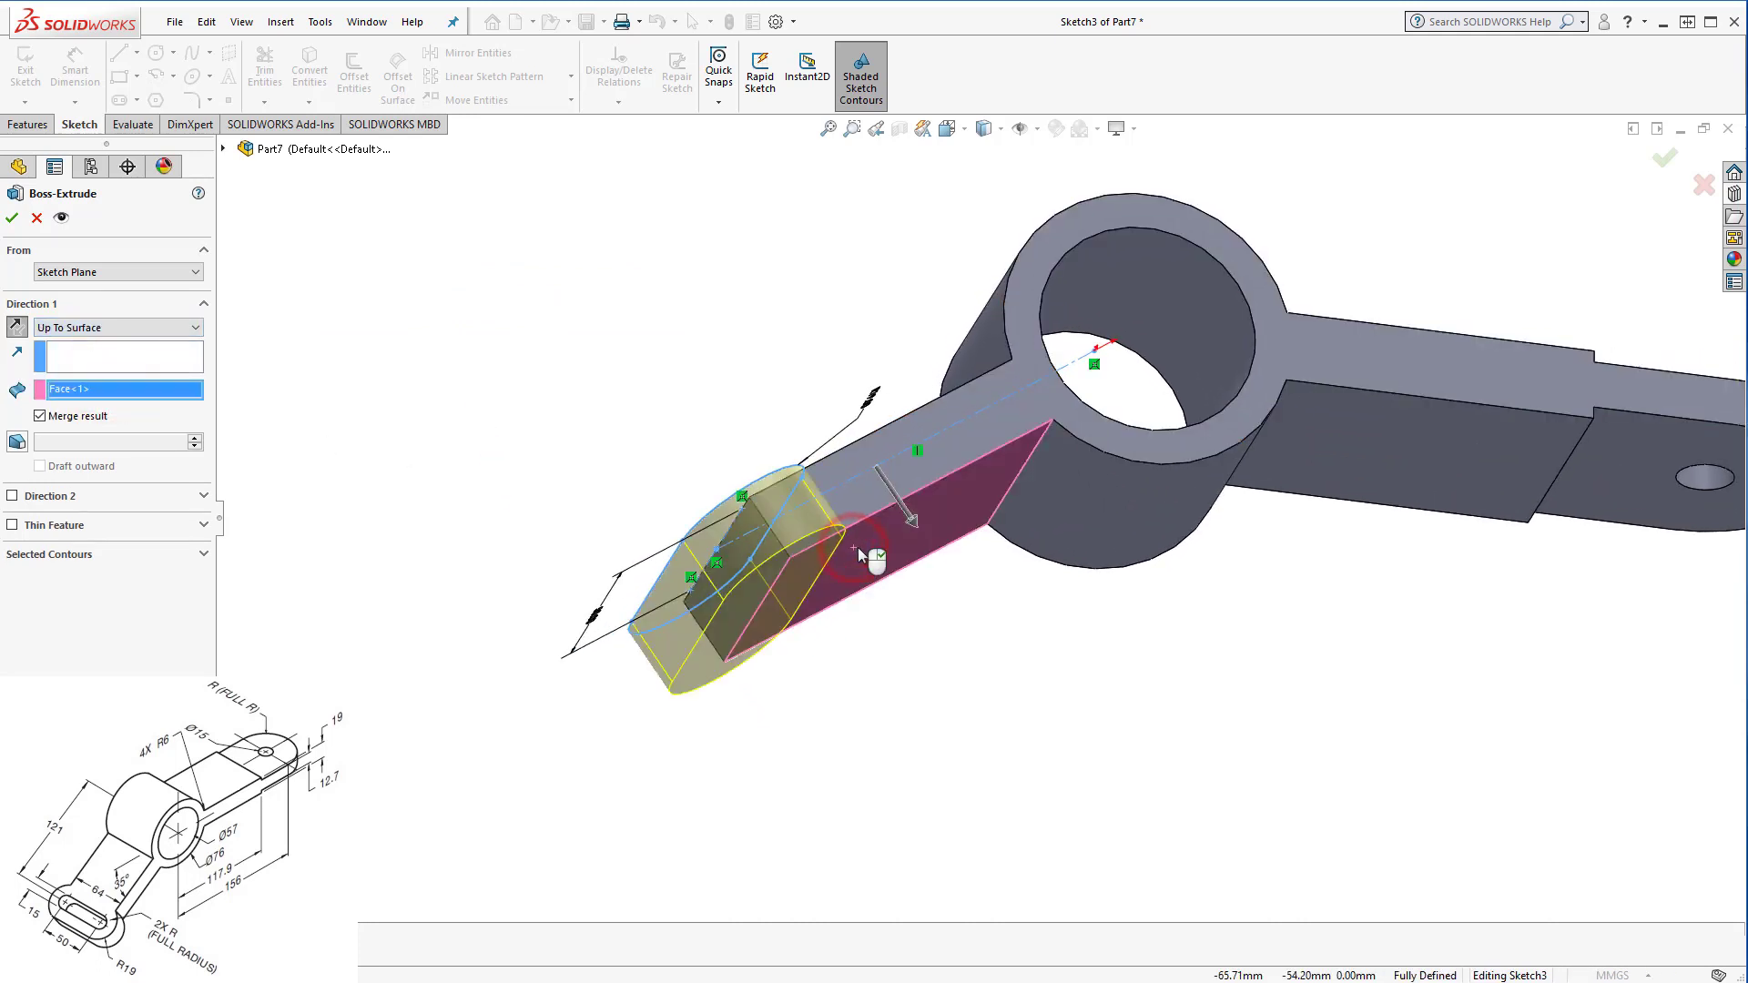
{"action": "mouse_move", "coordinate": [966, 646]}
{"action": "middle_mouse_down"}
{"action": "mouse_move", "coordinate": [1022, 702]}
{"action": "mouse_move", "coordinate": [406, 508]}
{"action": "middle_mouse_up"}
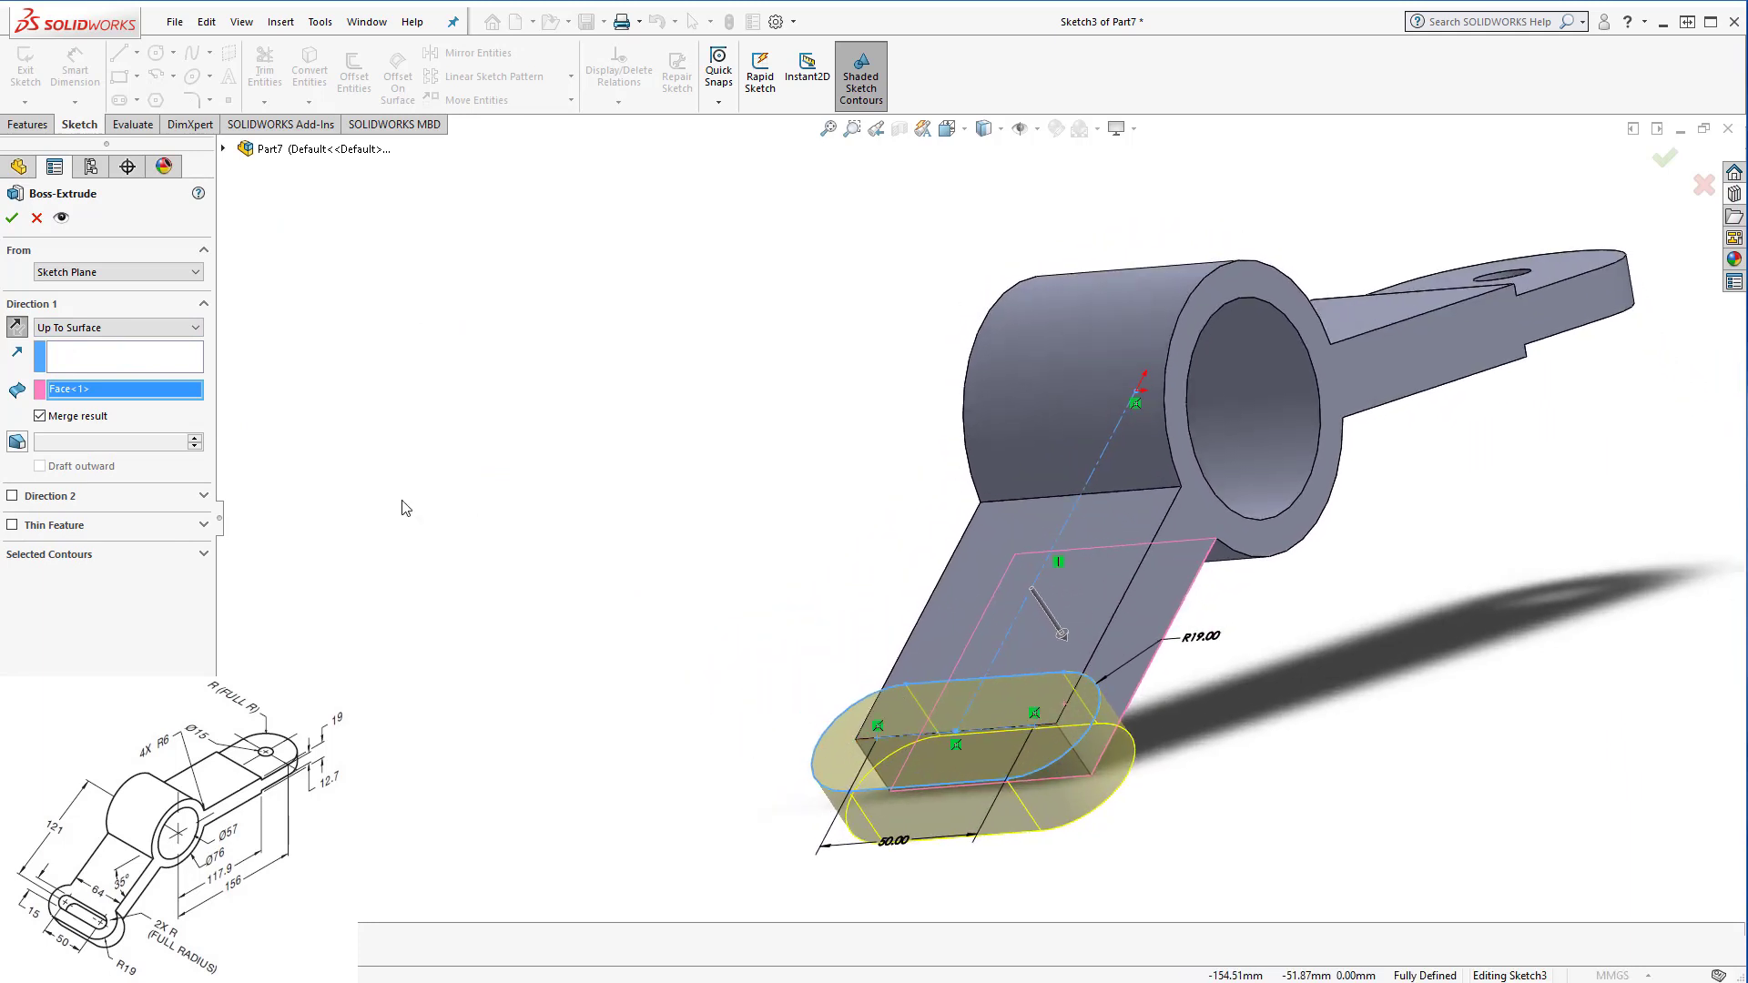
{"action": "left_click", "coordinate": [12, 217]}
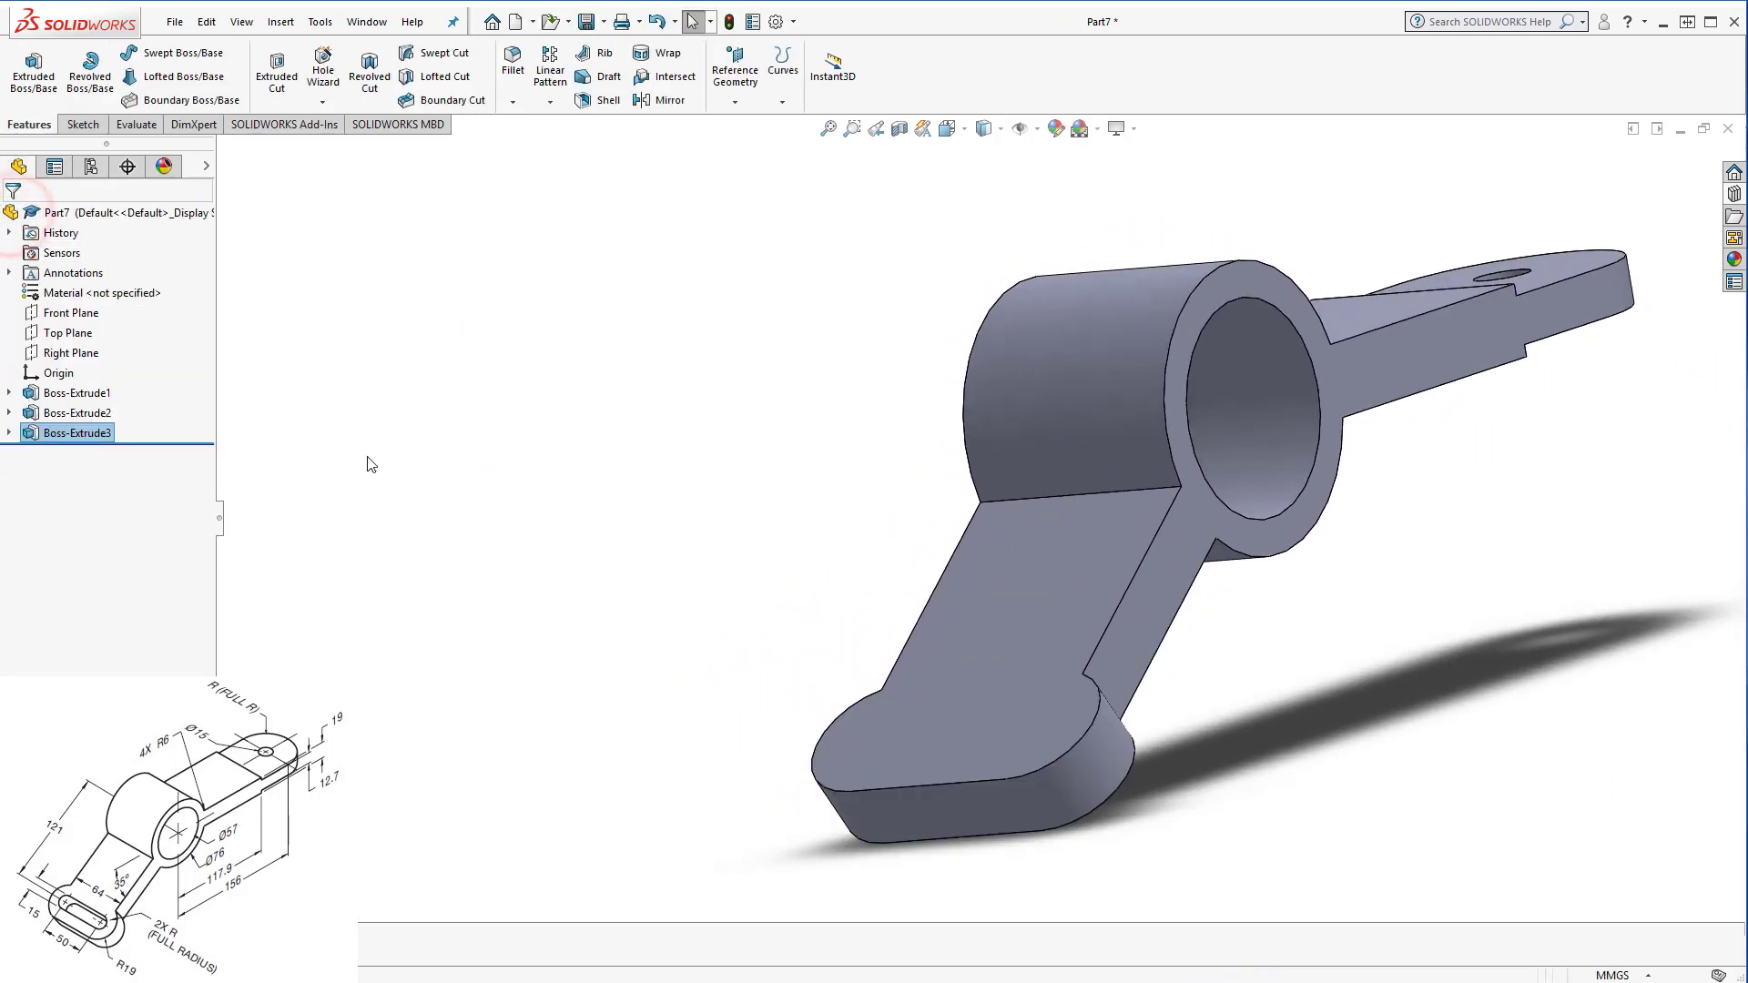
Start an Extruded Cut sketch on the lower arm's top face, viewed Normal To.
{"action": "left_click", "coordinate": [919, 733]}
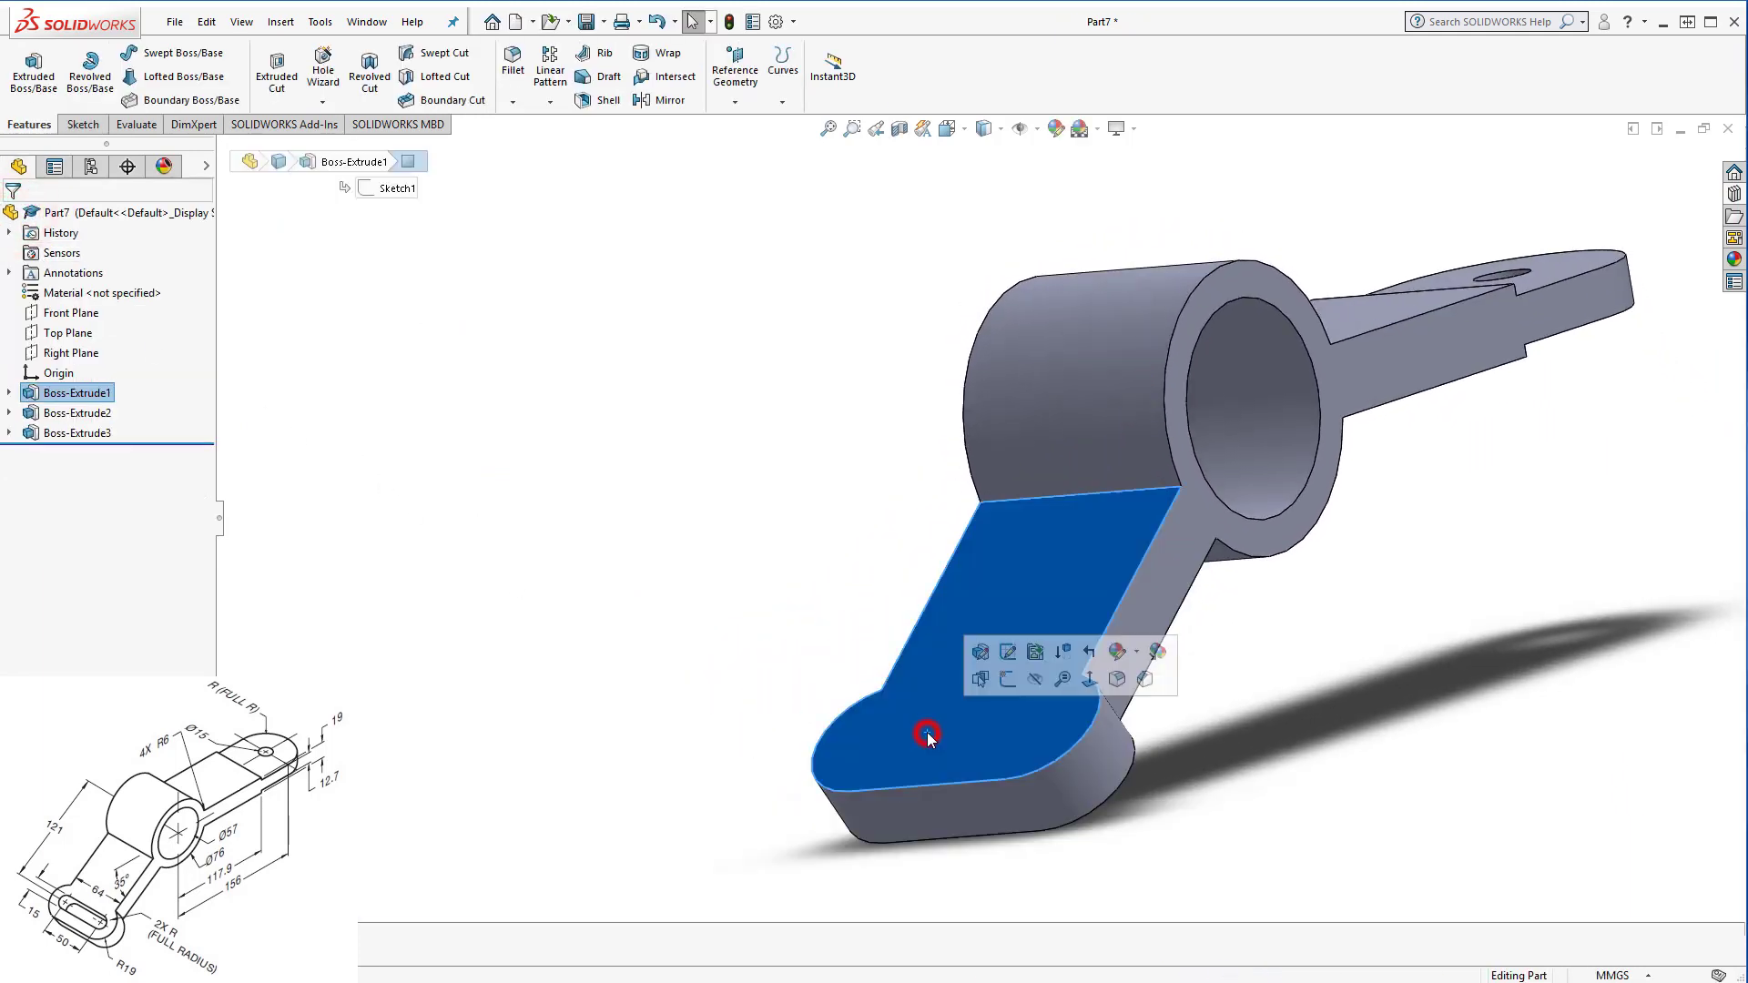
{"action": "left_click", "coordinate": [277, 66]}
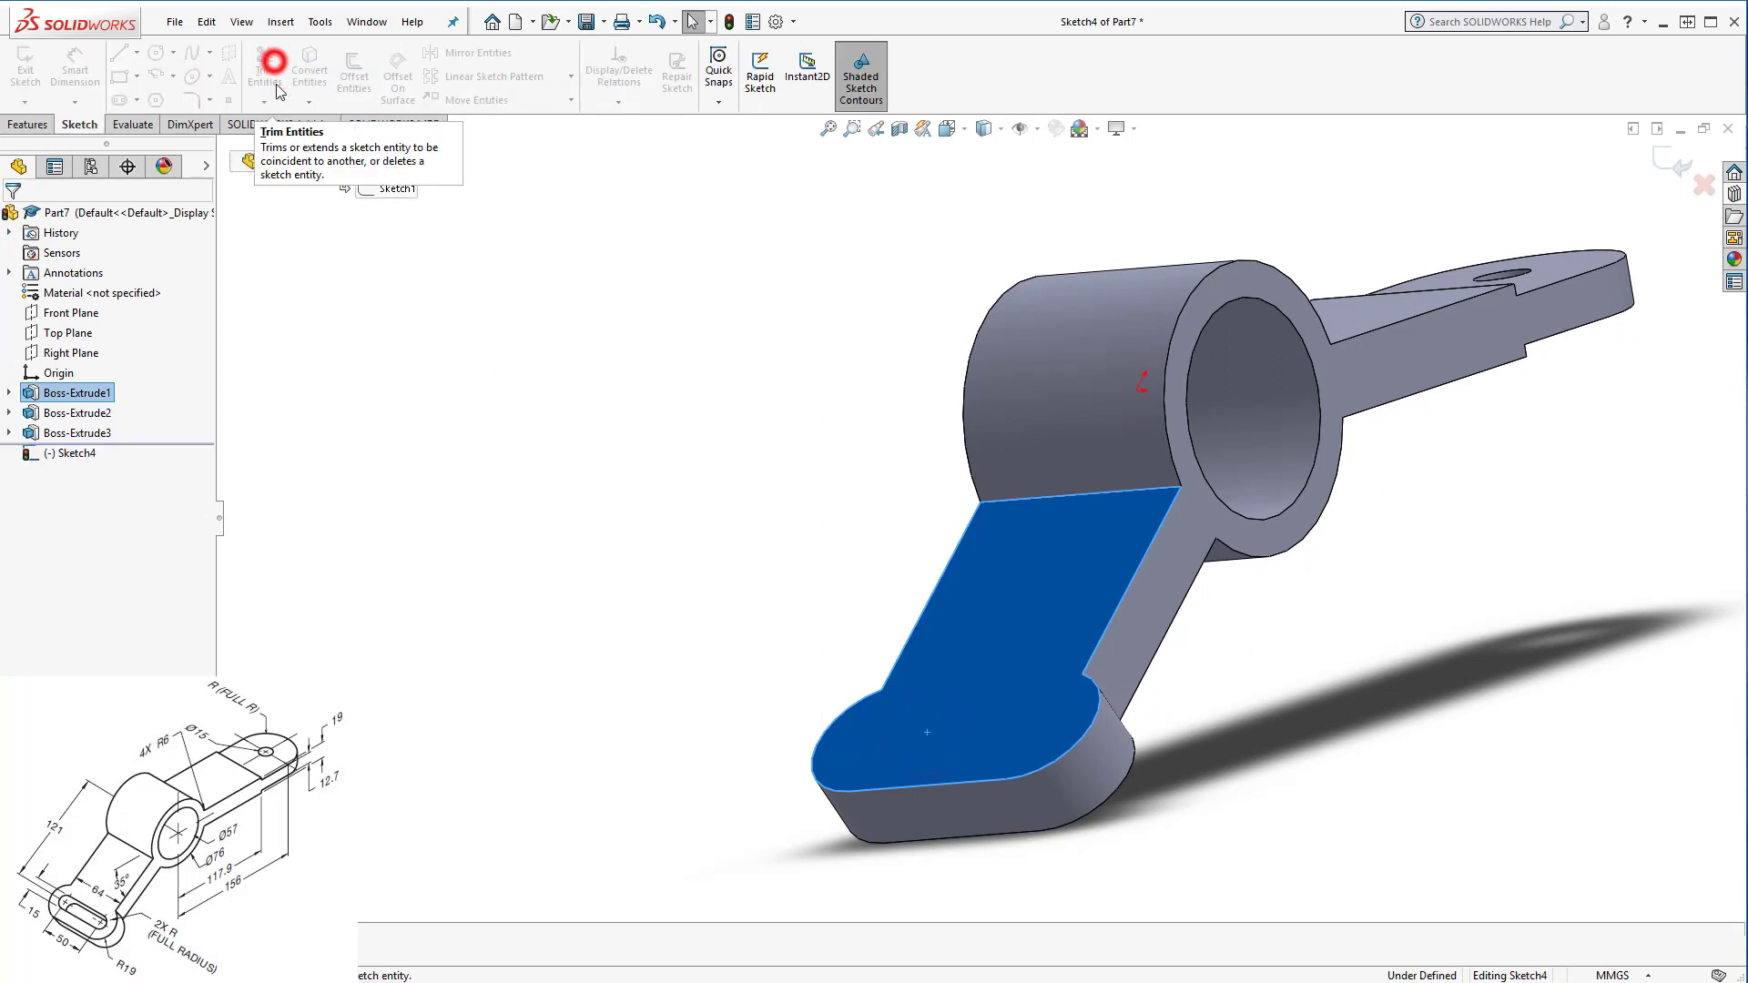
{"action": "key", "text": "space"}
{"action": "left_click", "coordinate": [667, 499]}
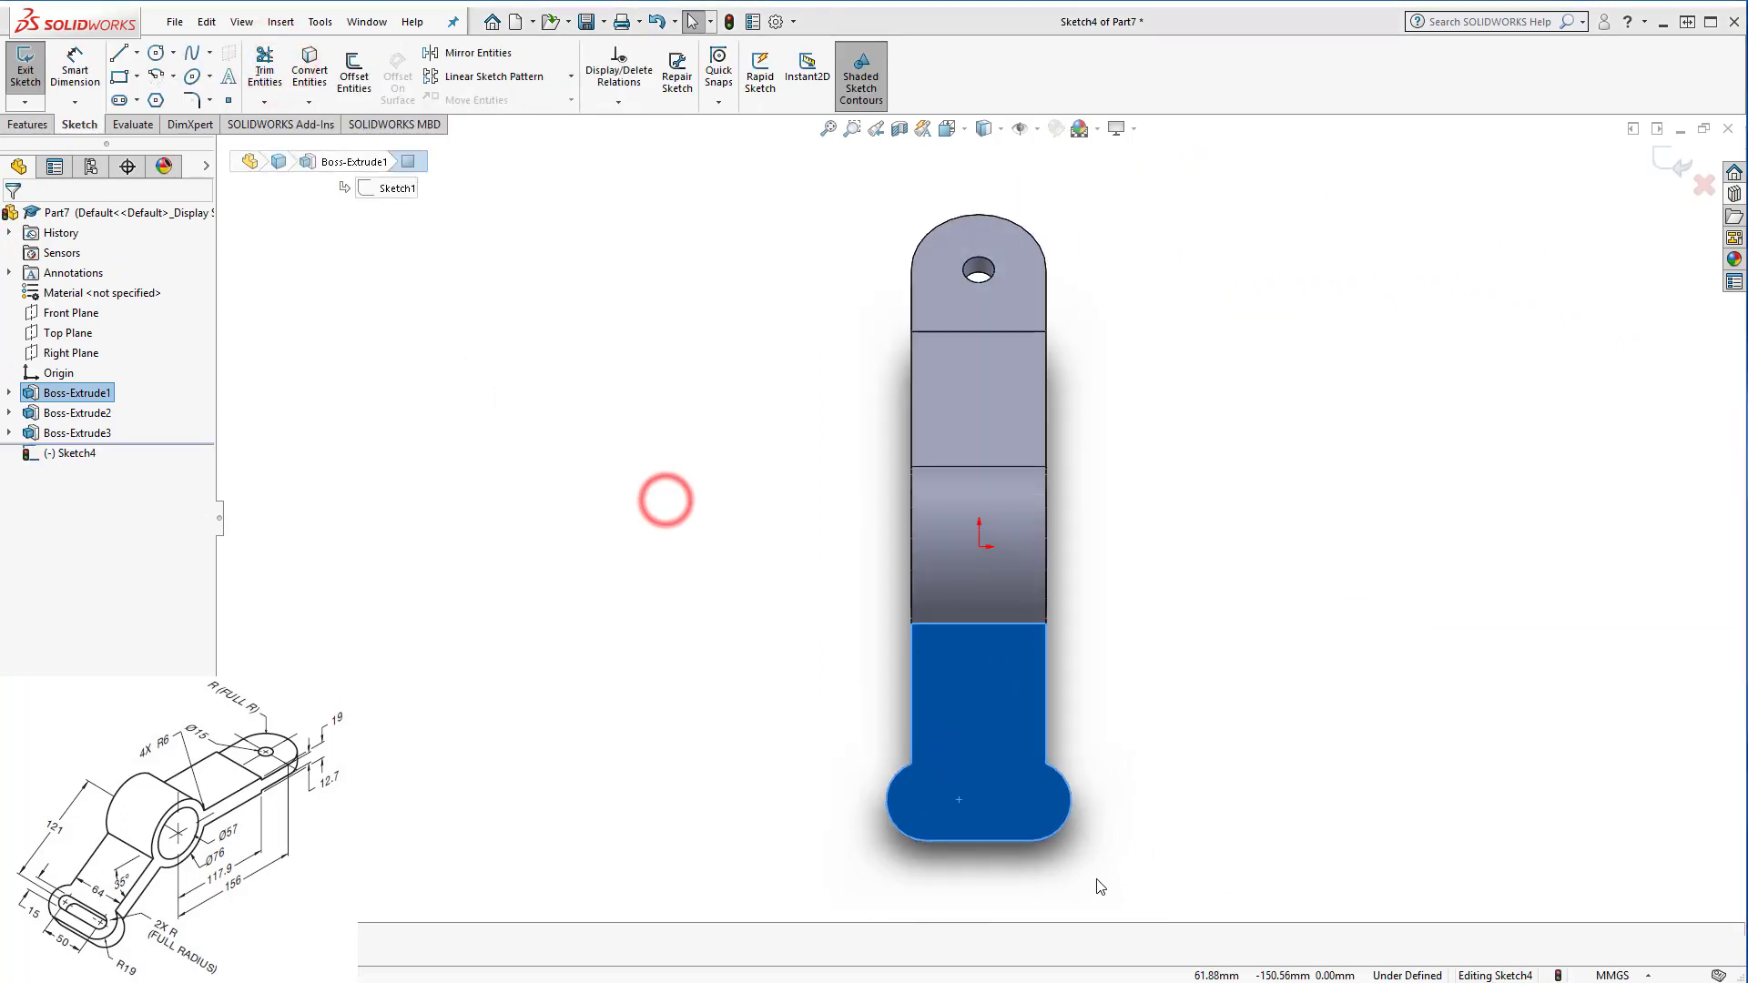
Draw a straight slot inside the rounded foot.
{"action": "left_click", "coordinate": [120, 100]}
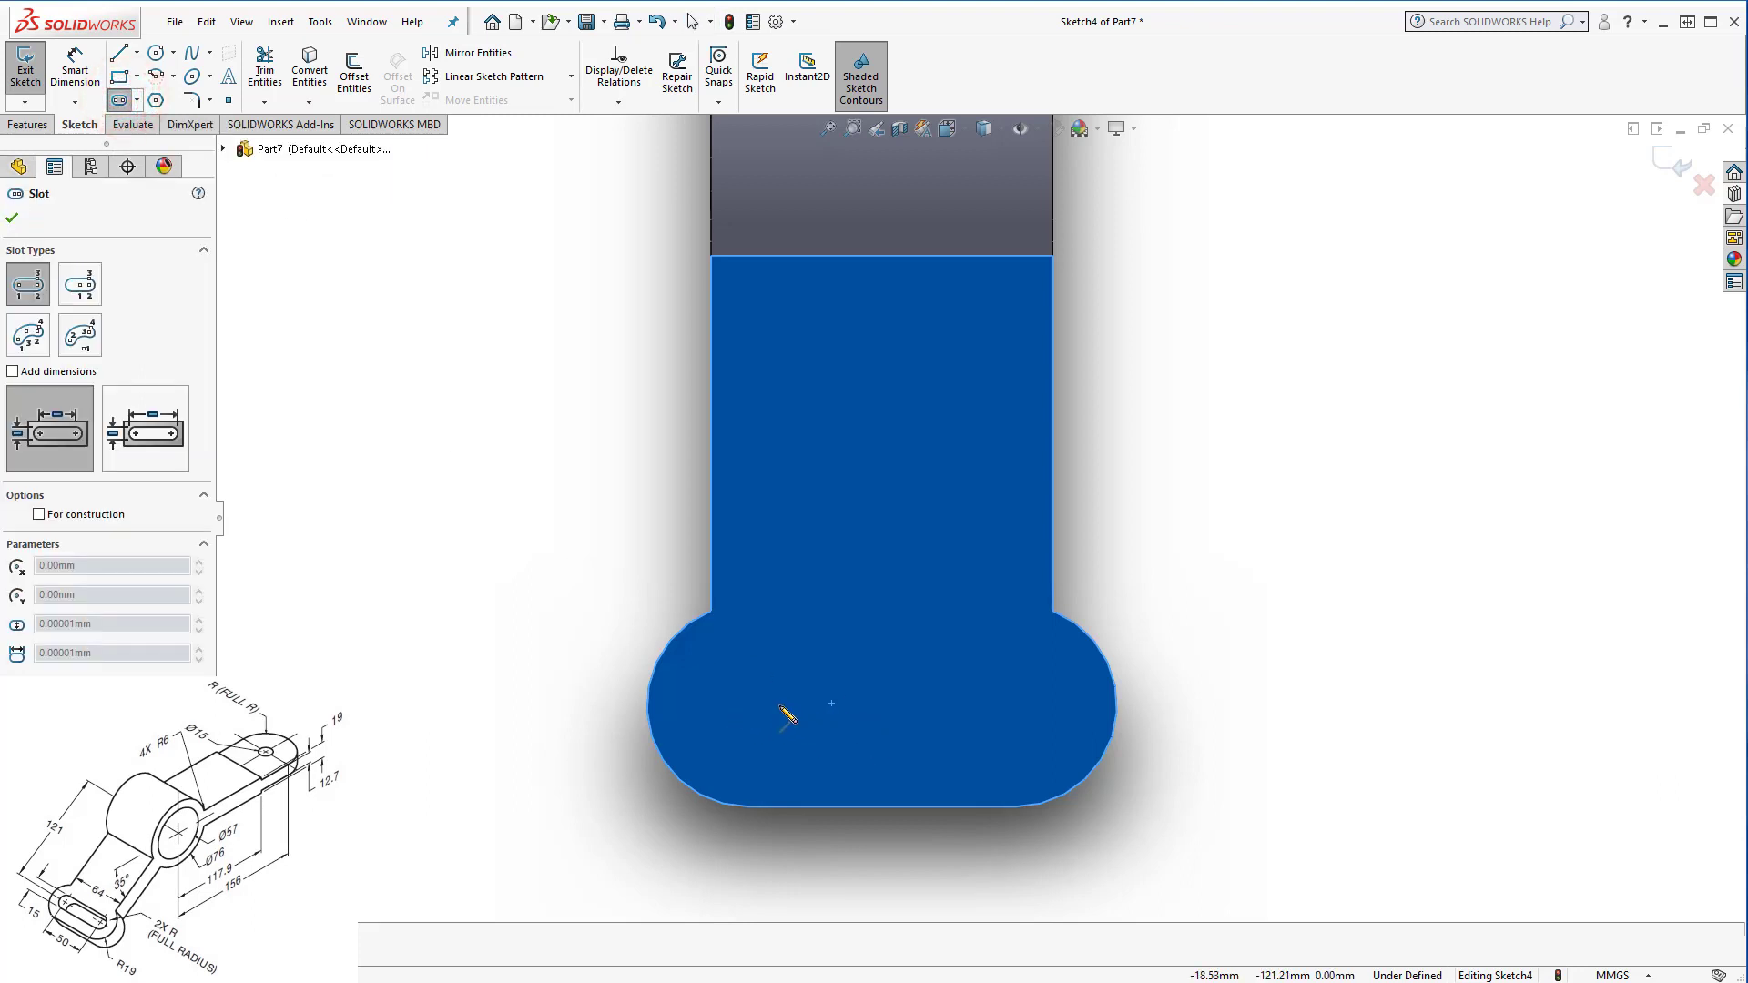
{"action": "left_click", "coordinate": [772, 703]}
{"action": "left_click", "coordinate": [977, 703]}
{"action": "left_click", "coordinate": [1008, 750]}
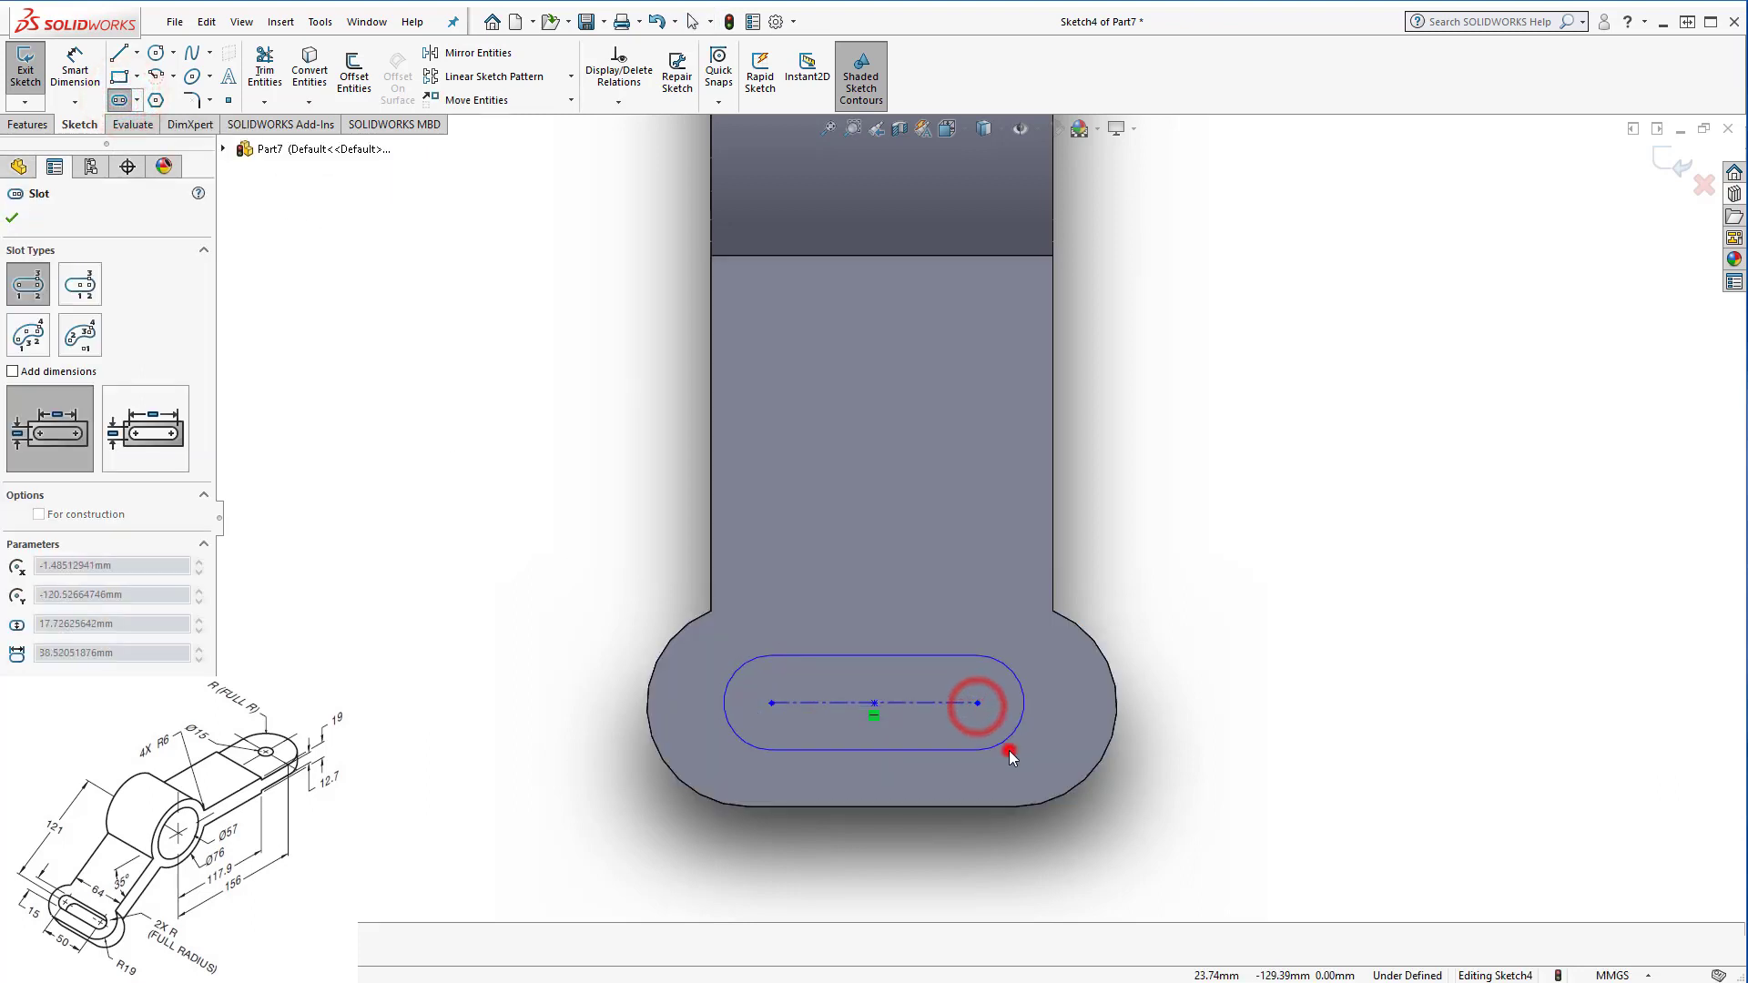
{"action": "key", "text": "Escape"}
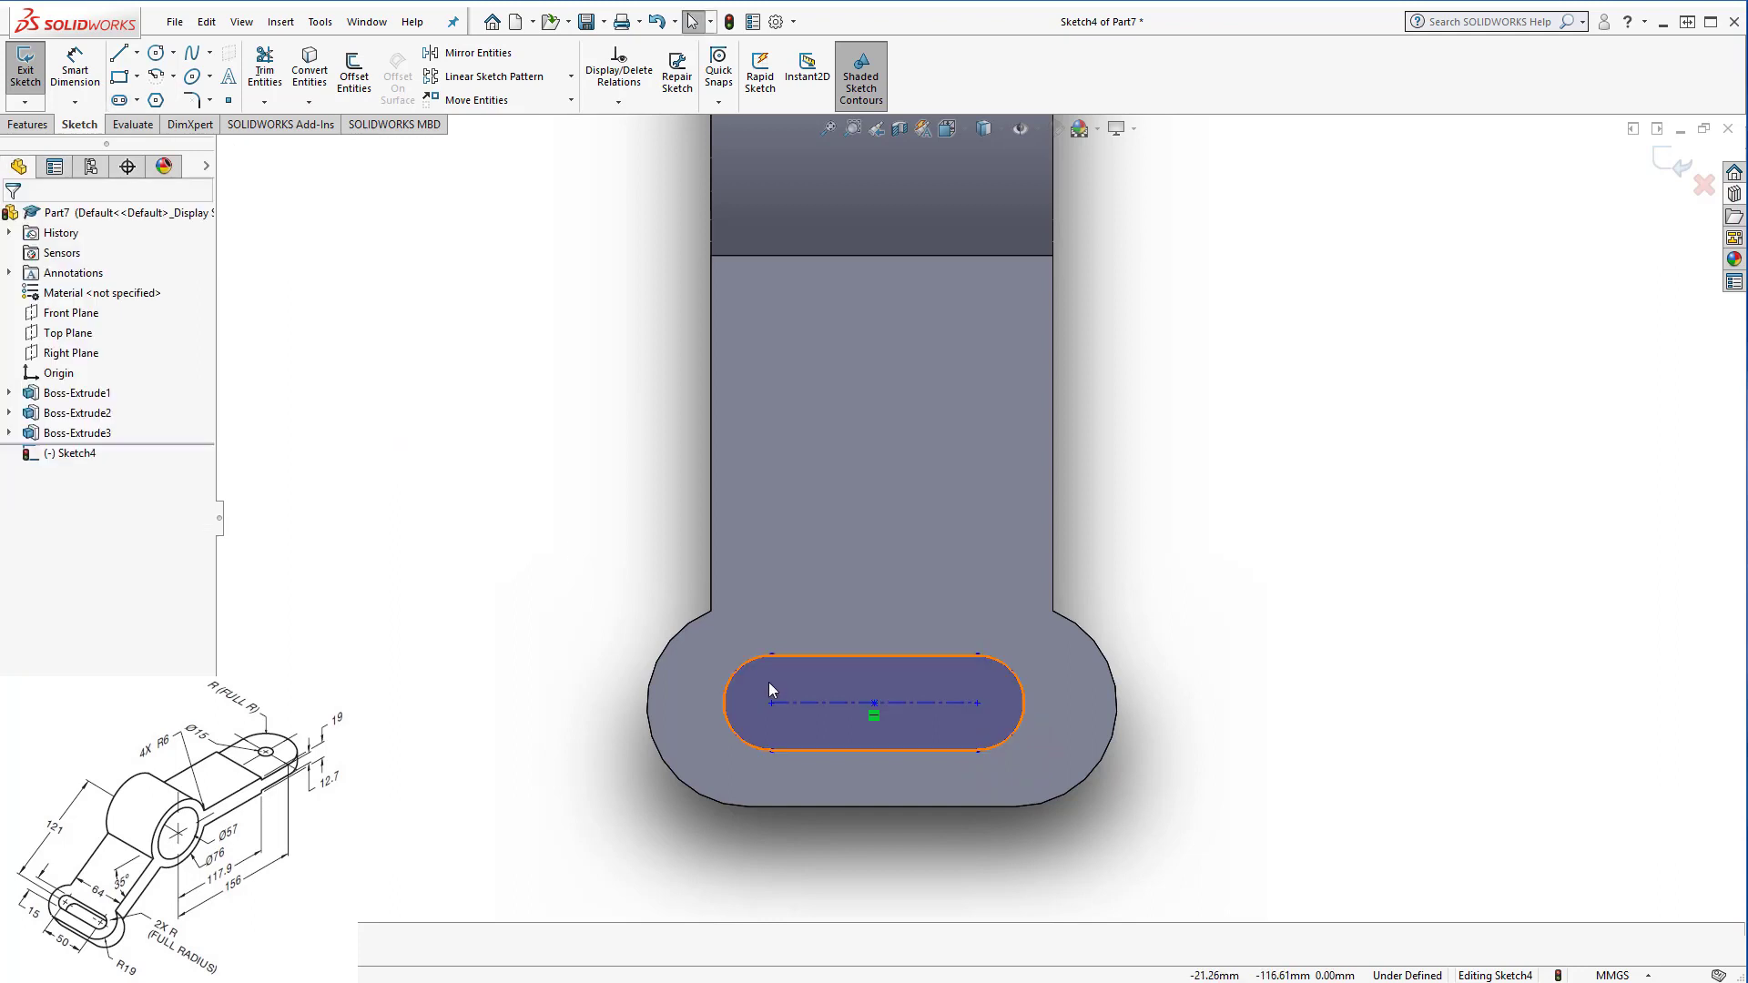
Make both slot ends concentric with the foot's outer arcs.
{"action": "left_click", "coordinate": [740, 670]}
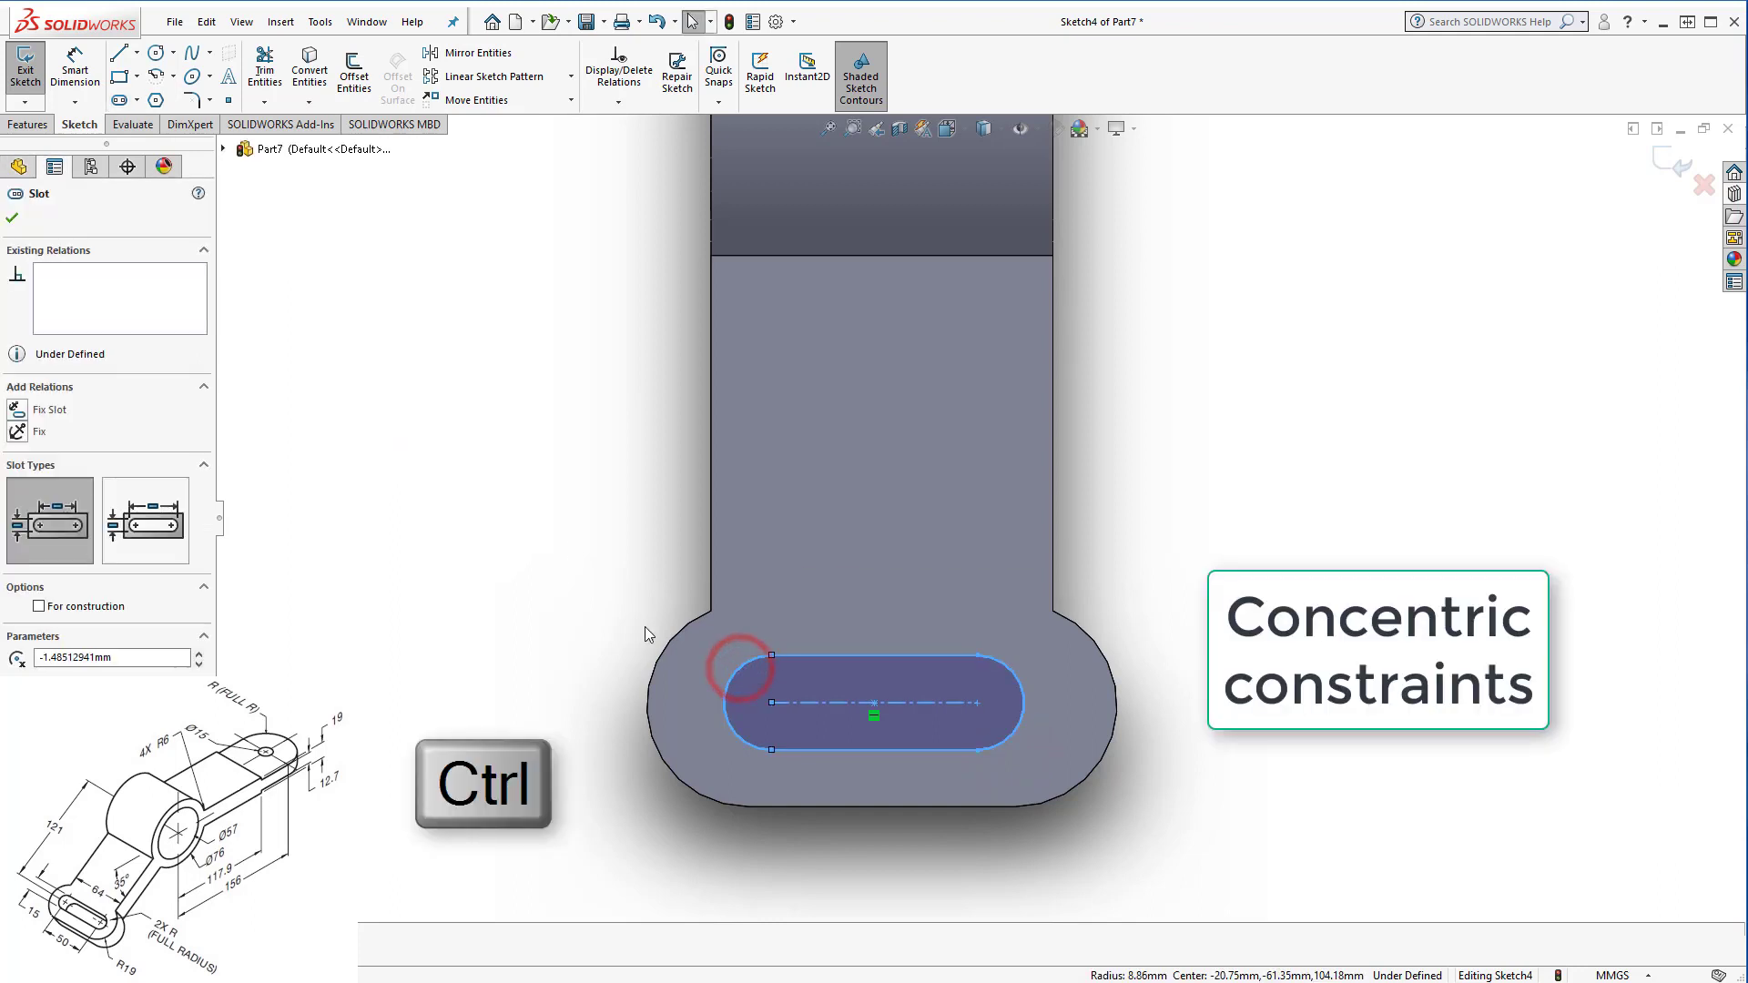
{"action": "left_click", "coordinate": [675, 641], "text": "ctrl"}
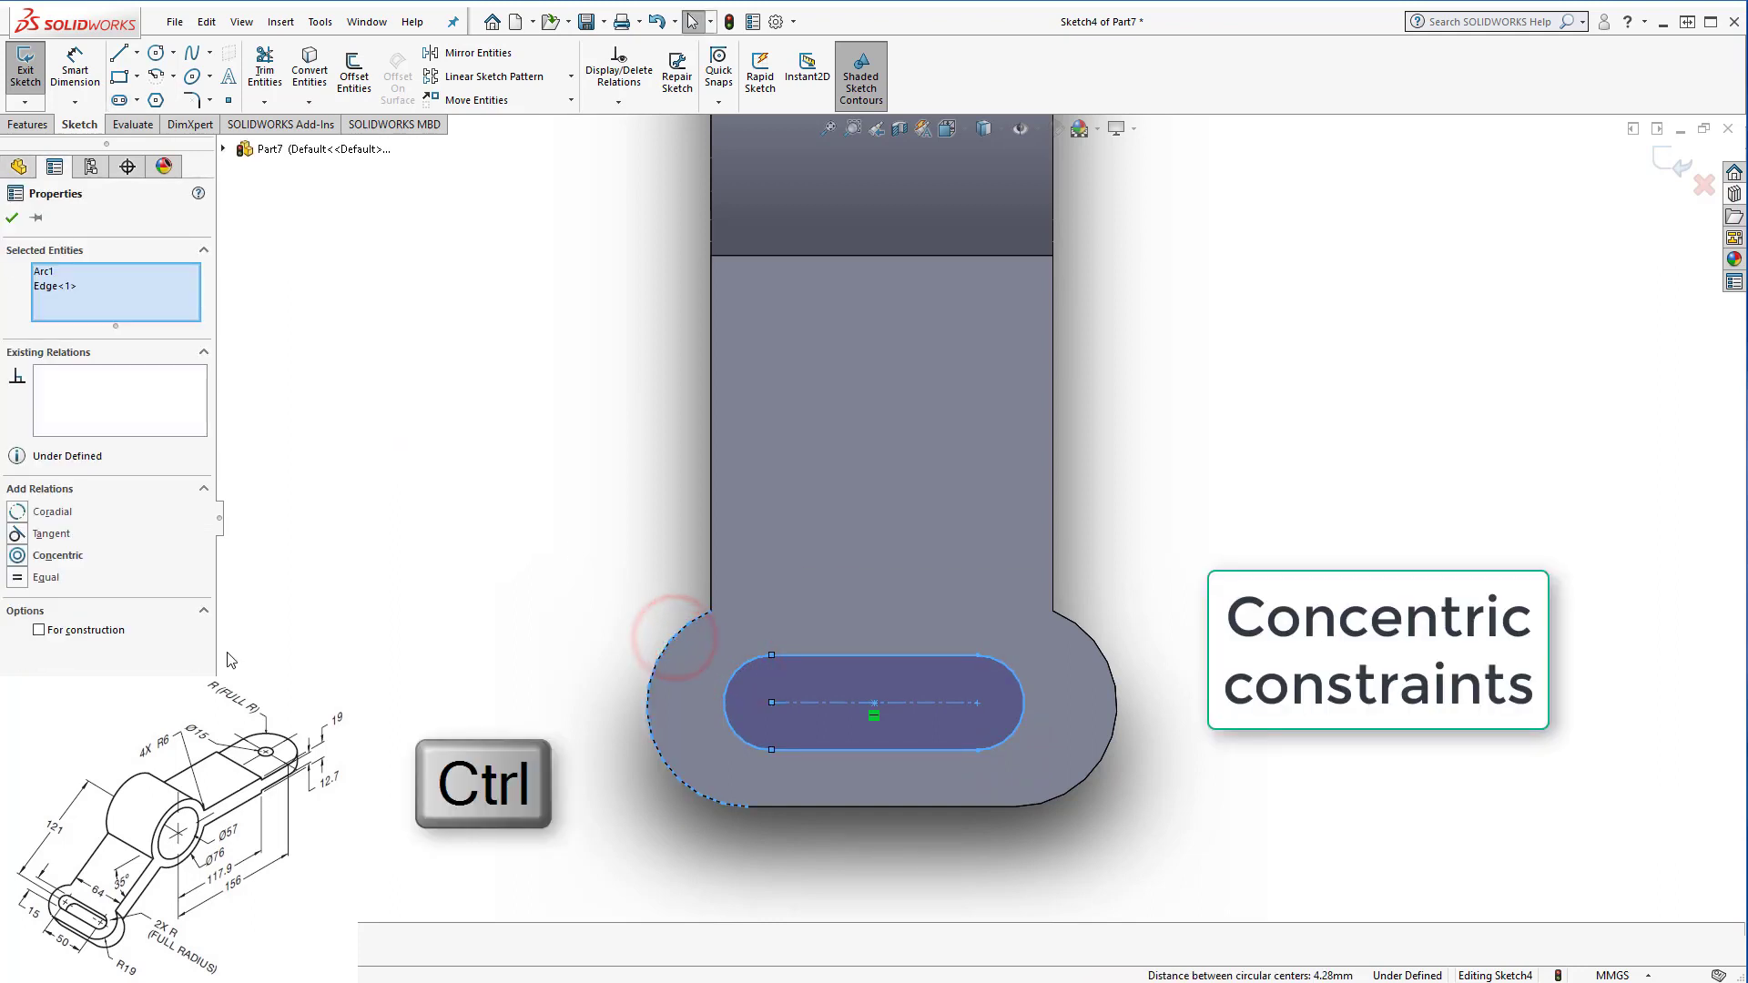
{"action": "left_click", "coordinate": [19, 556]}
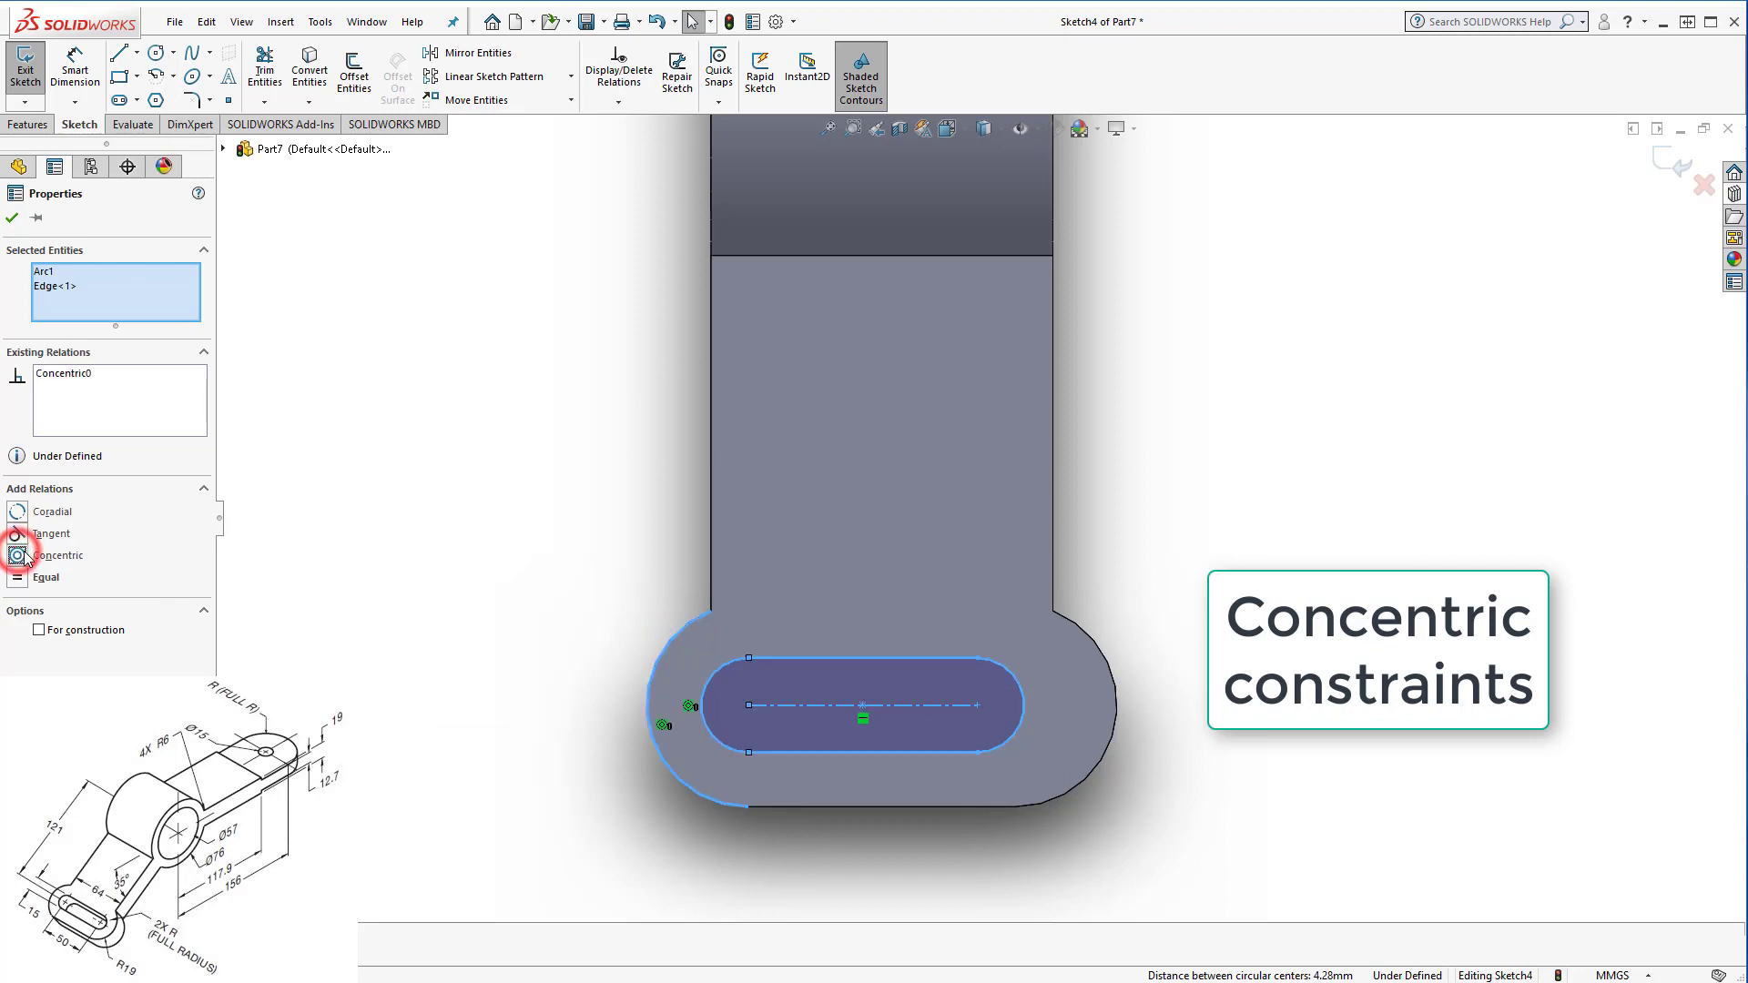
{"action": "left_click", "coordinate": [1112, 658]}
{"action": "left_click", "coordinate": [1109, 657], "text": "ctrl"}
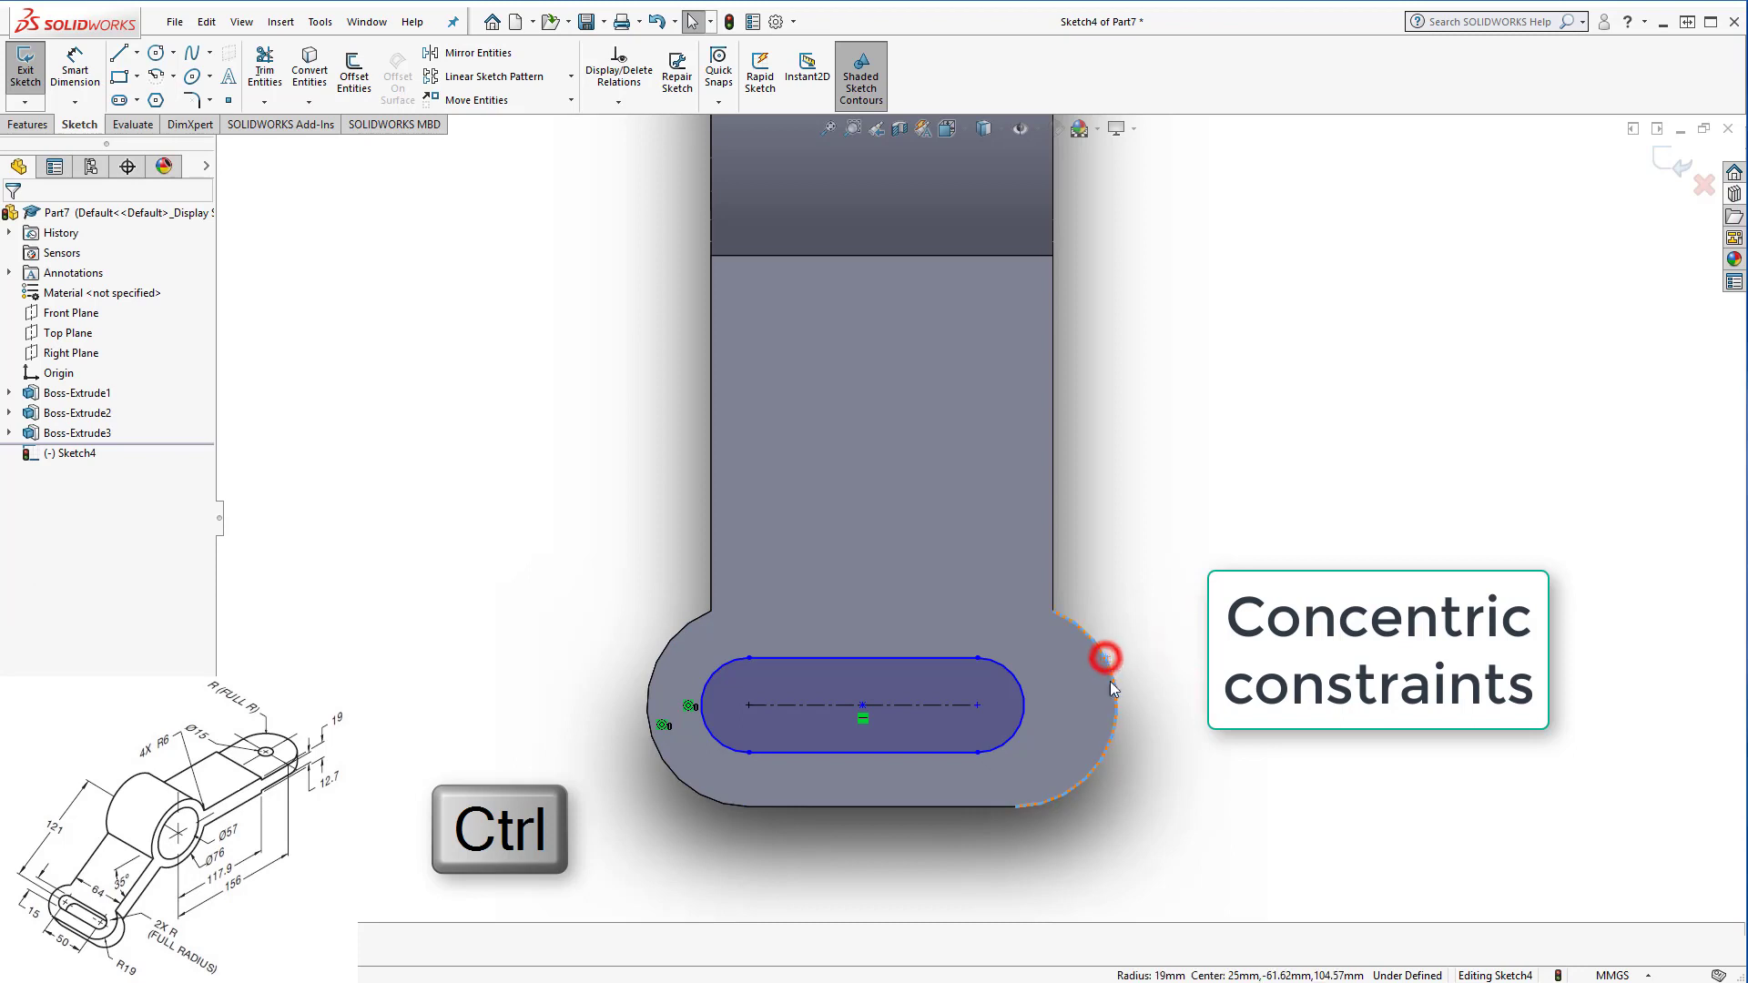
{"action": "left_click", "coordinate": [1021, 696], "text": "ctrl"}
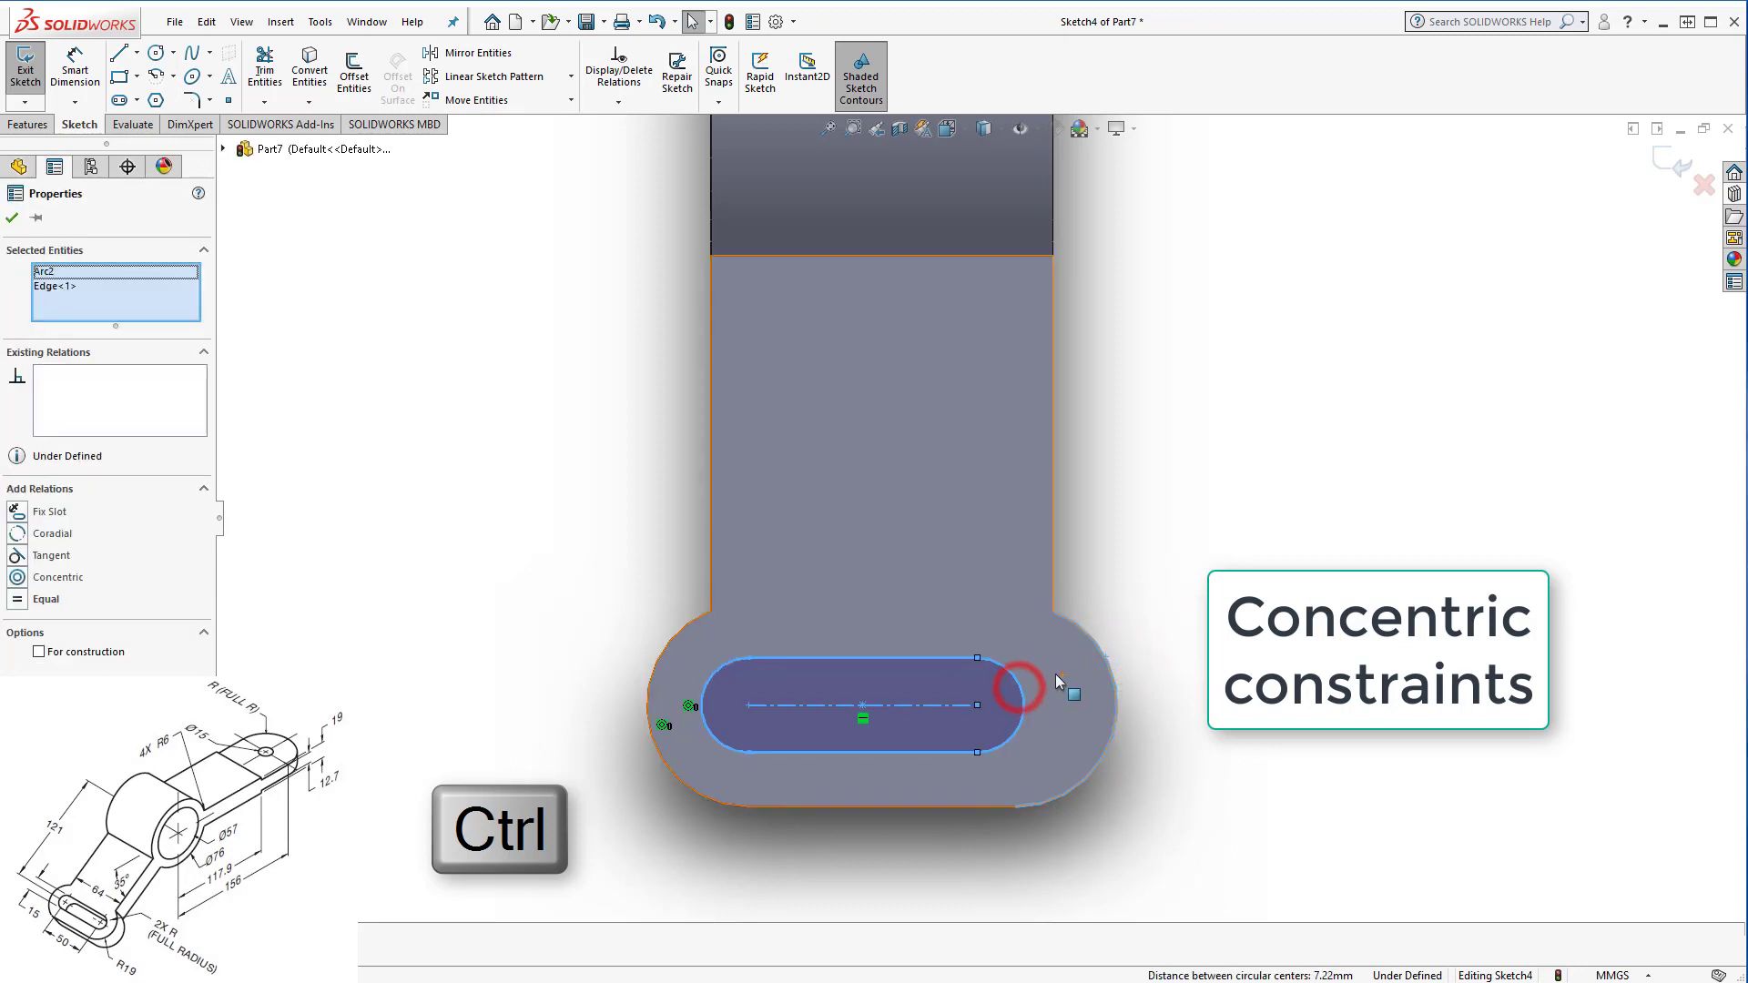
{"action": "left_click", "coordinate": [16, 578]}
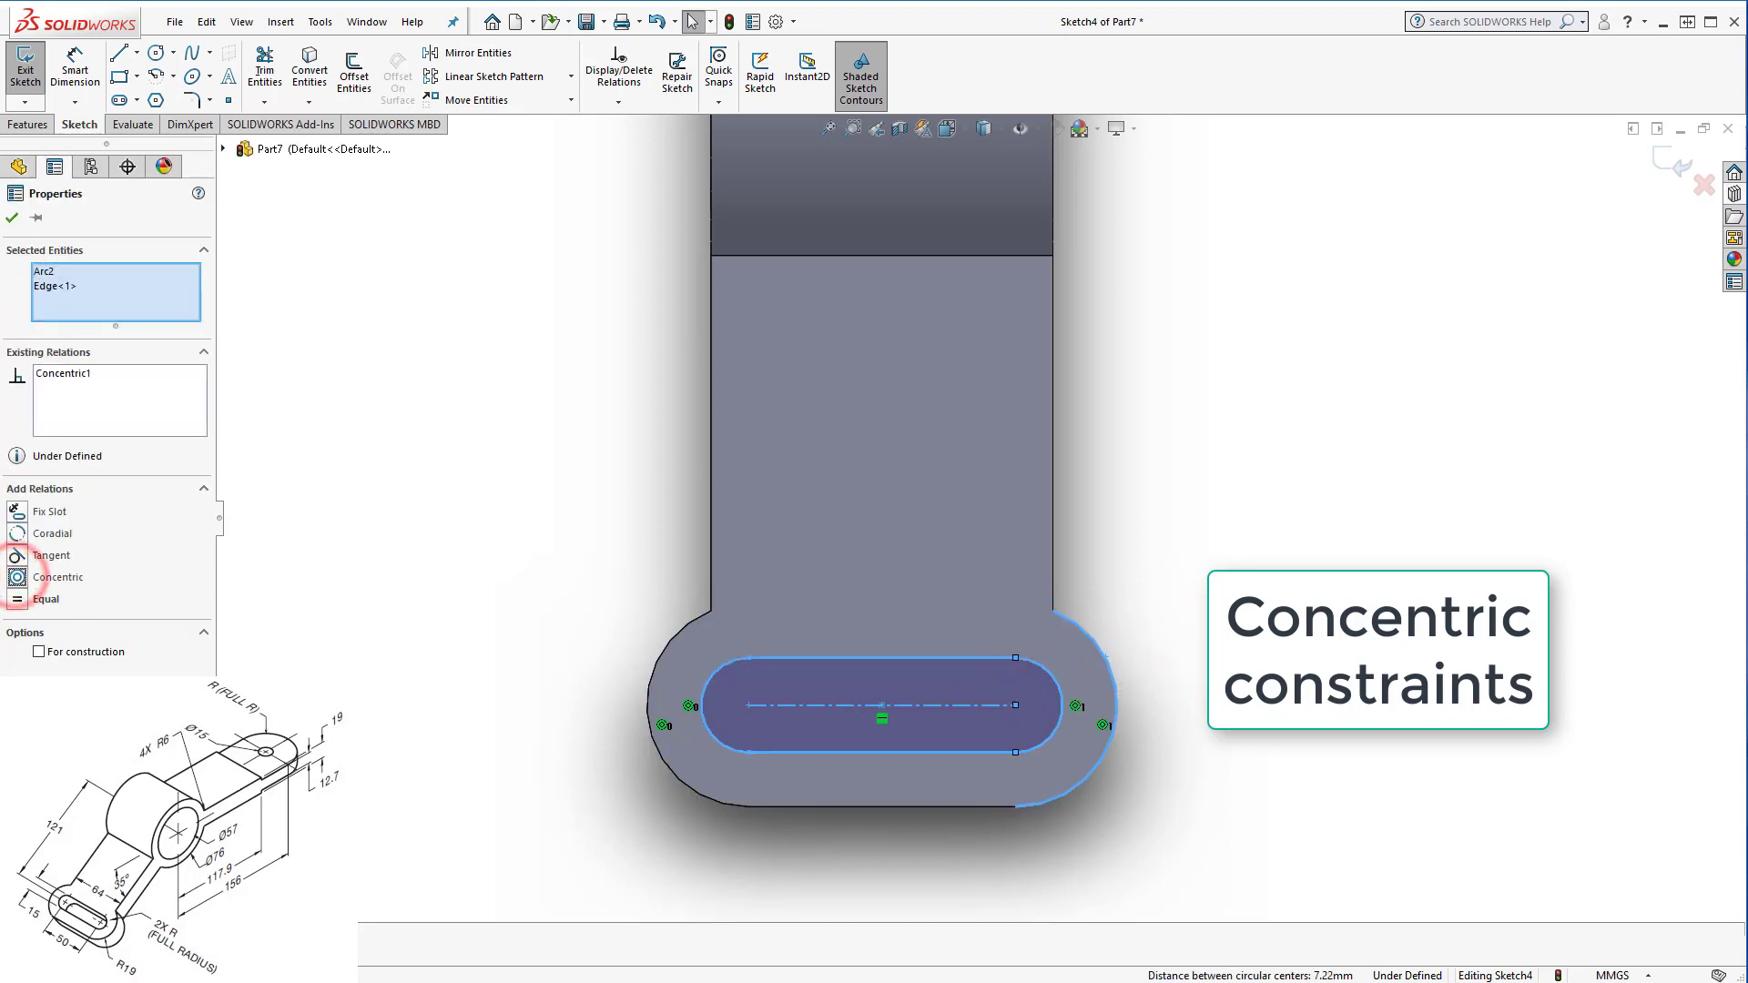
{"action": "left_click", "coordinate": [309, 675]}
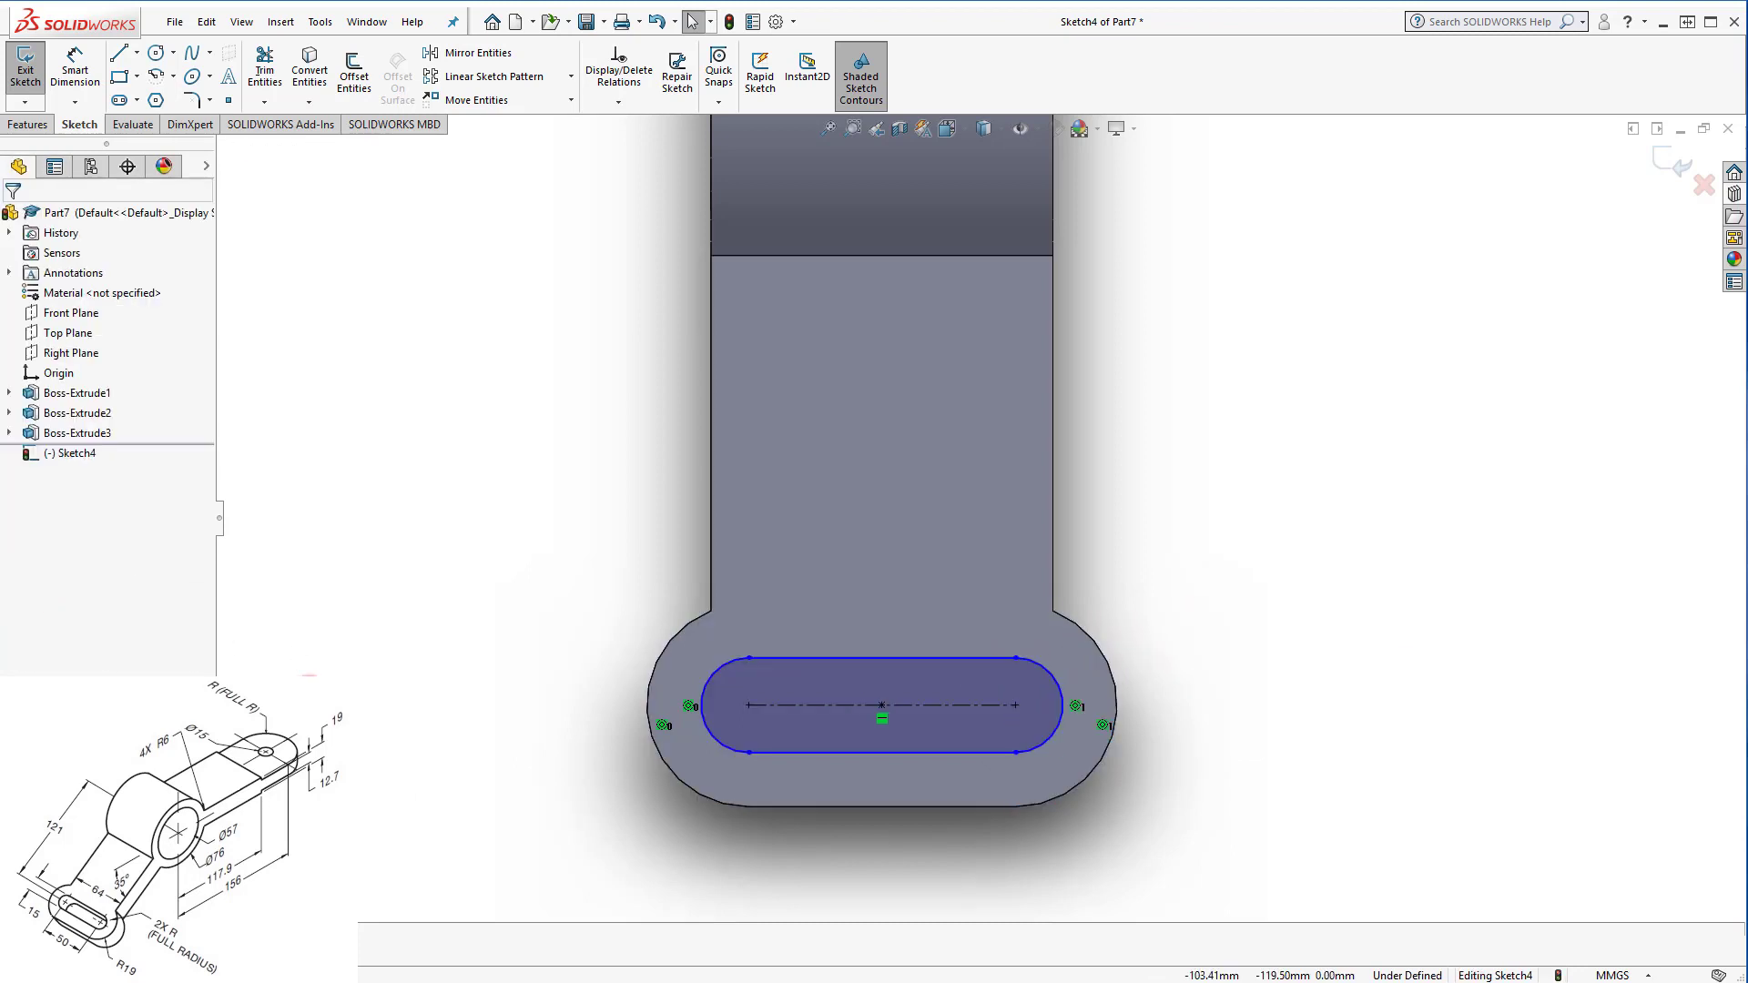
Set the slot width to 15 mm and preview the cut.
{"action": "left_click", "coordinate": [73, 73]}
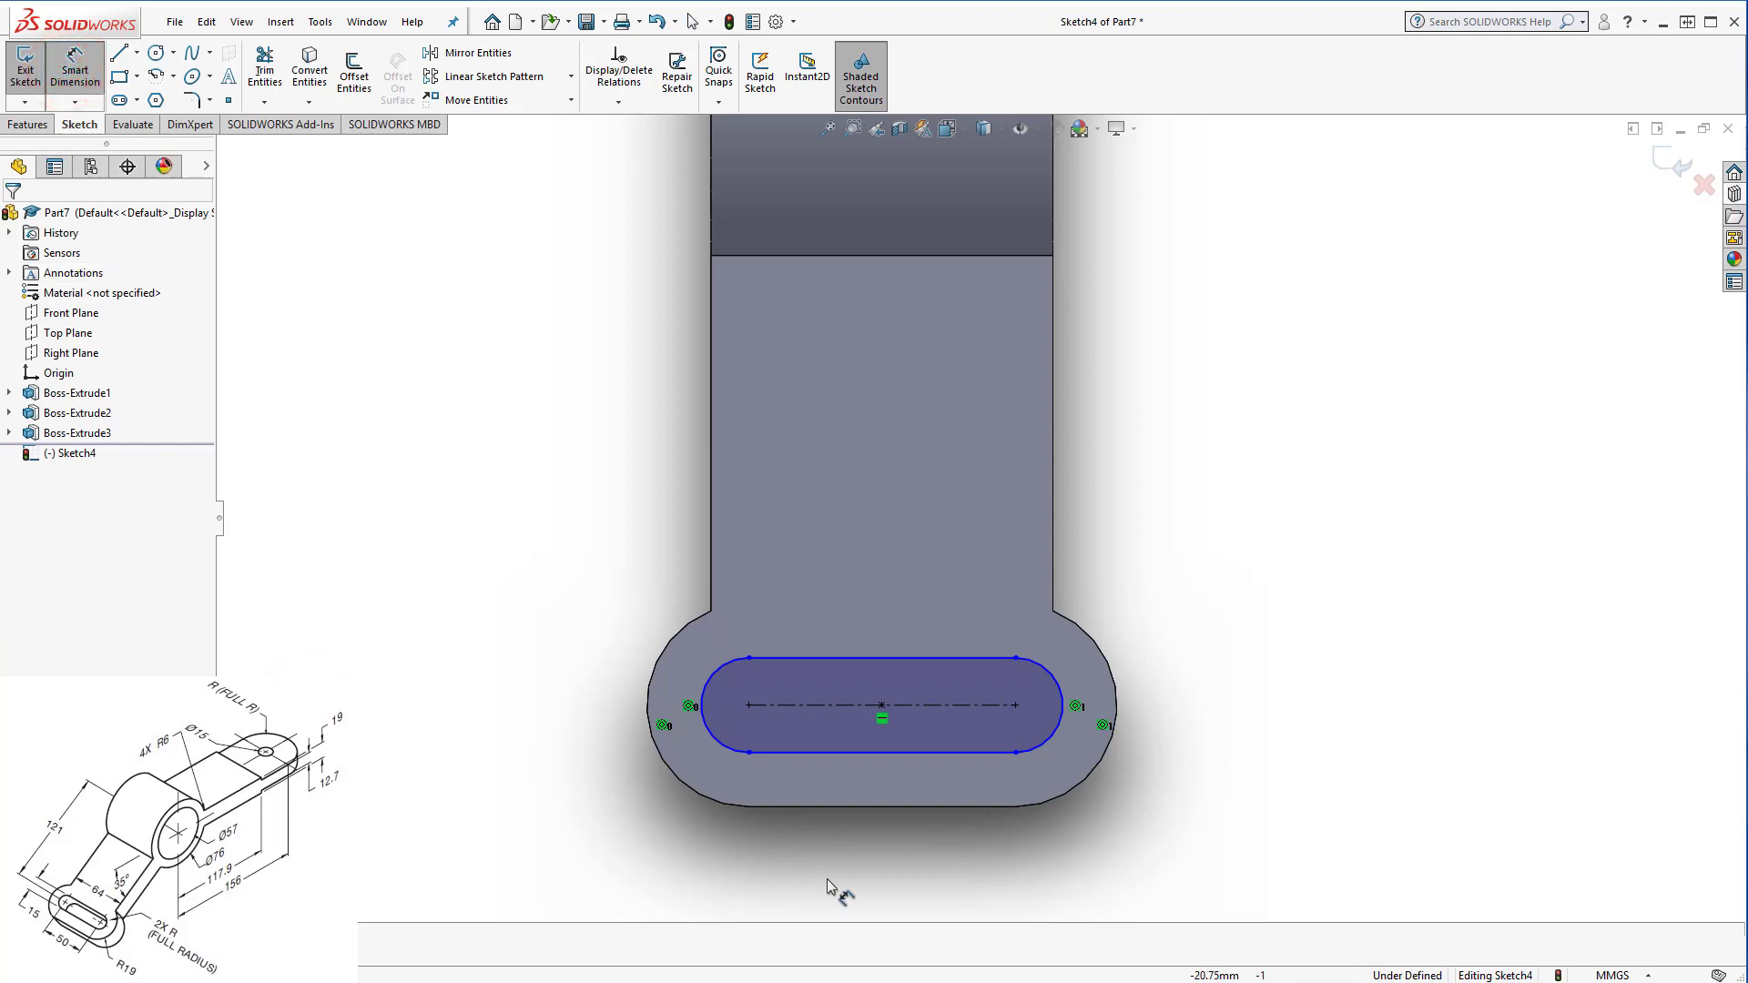
{"action": "left_click", "coordinate": [856, 753]}
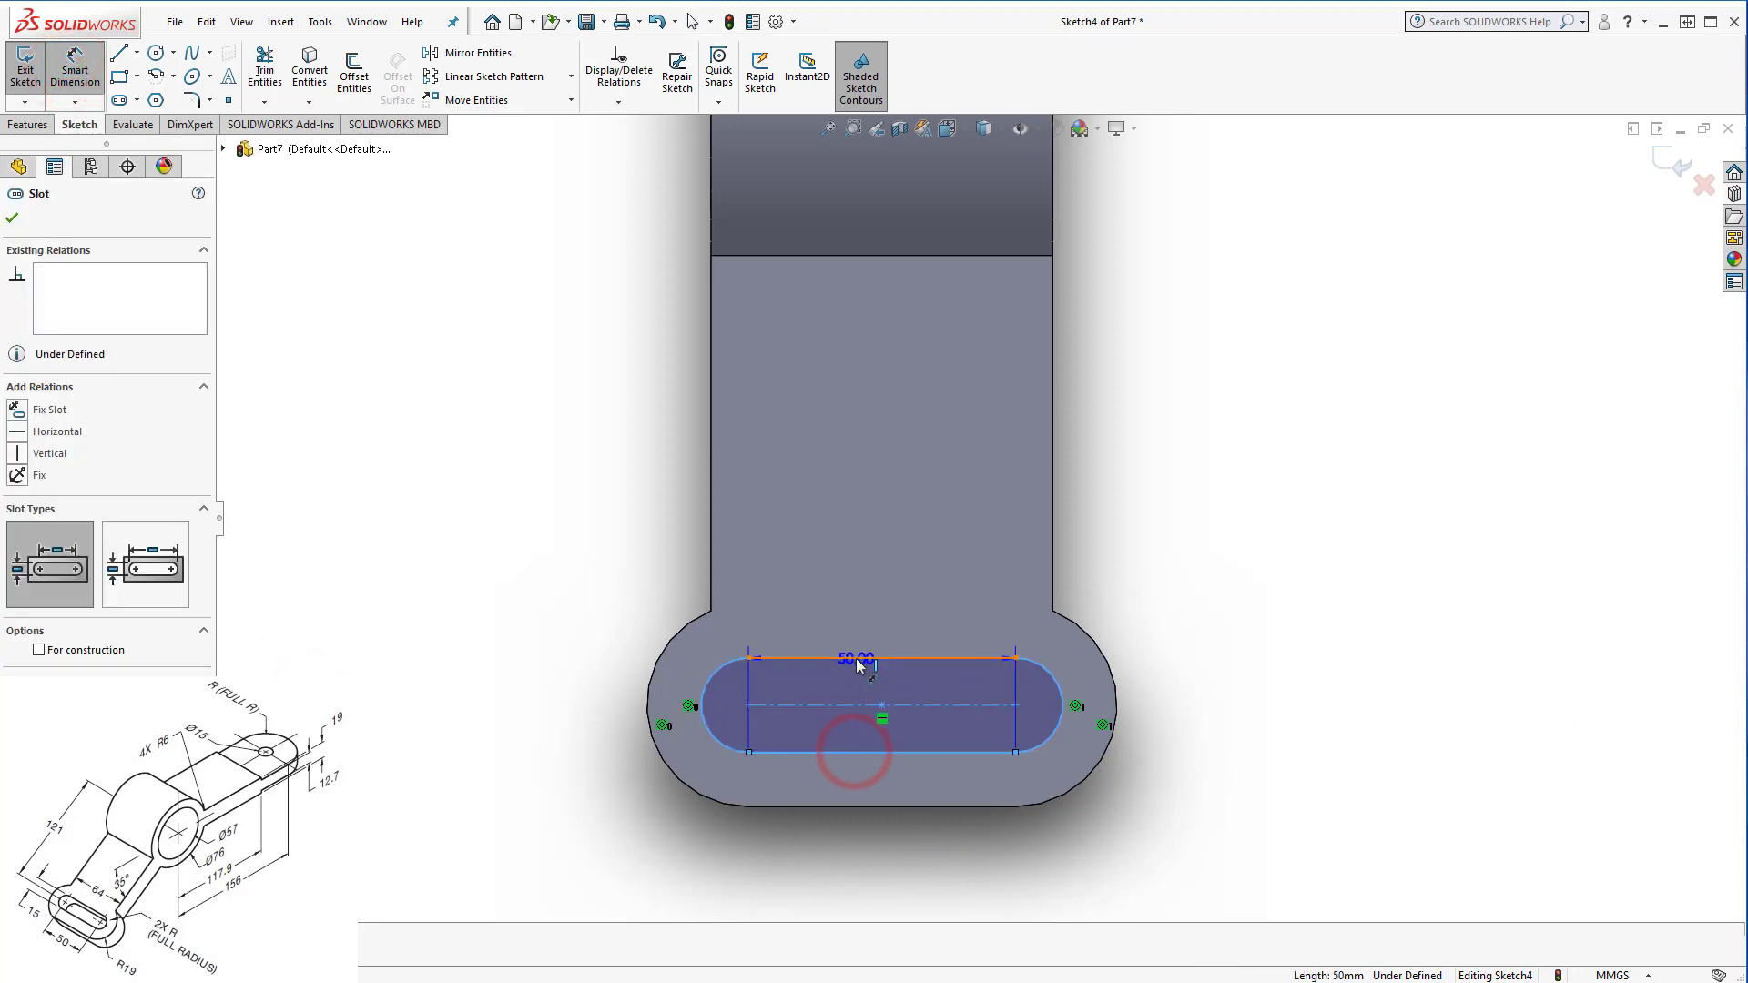
{"action": "left_click", "coordinate": [588, 698]}
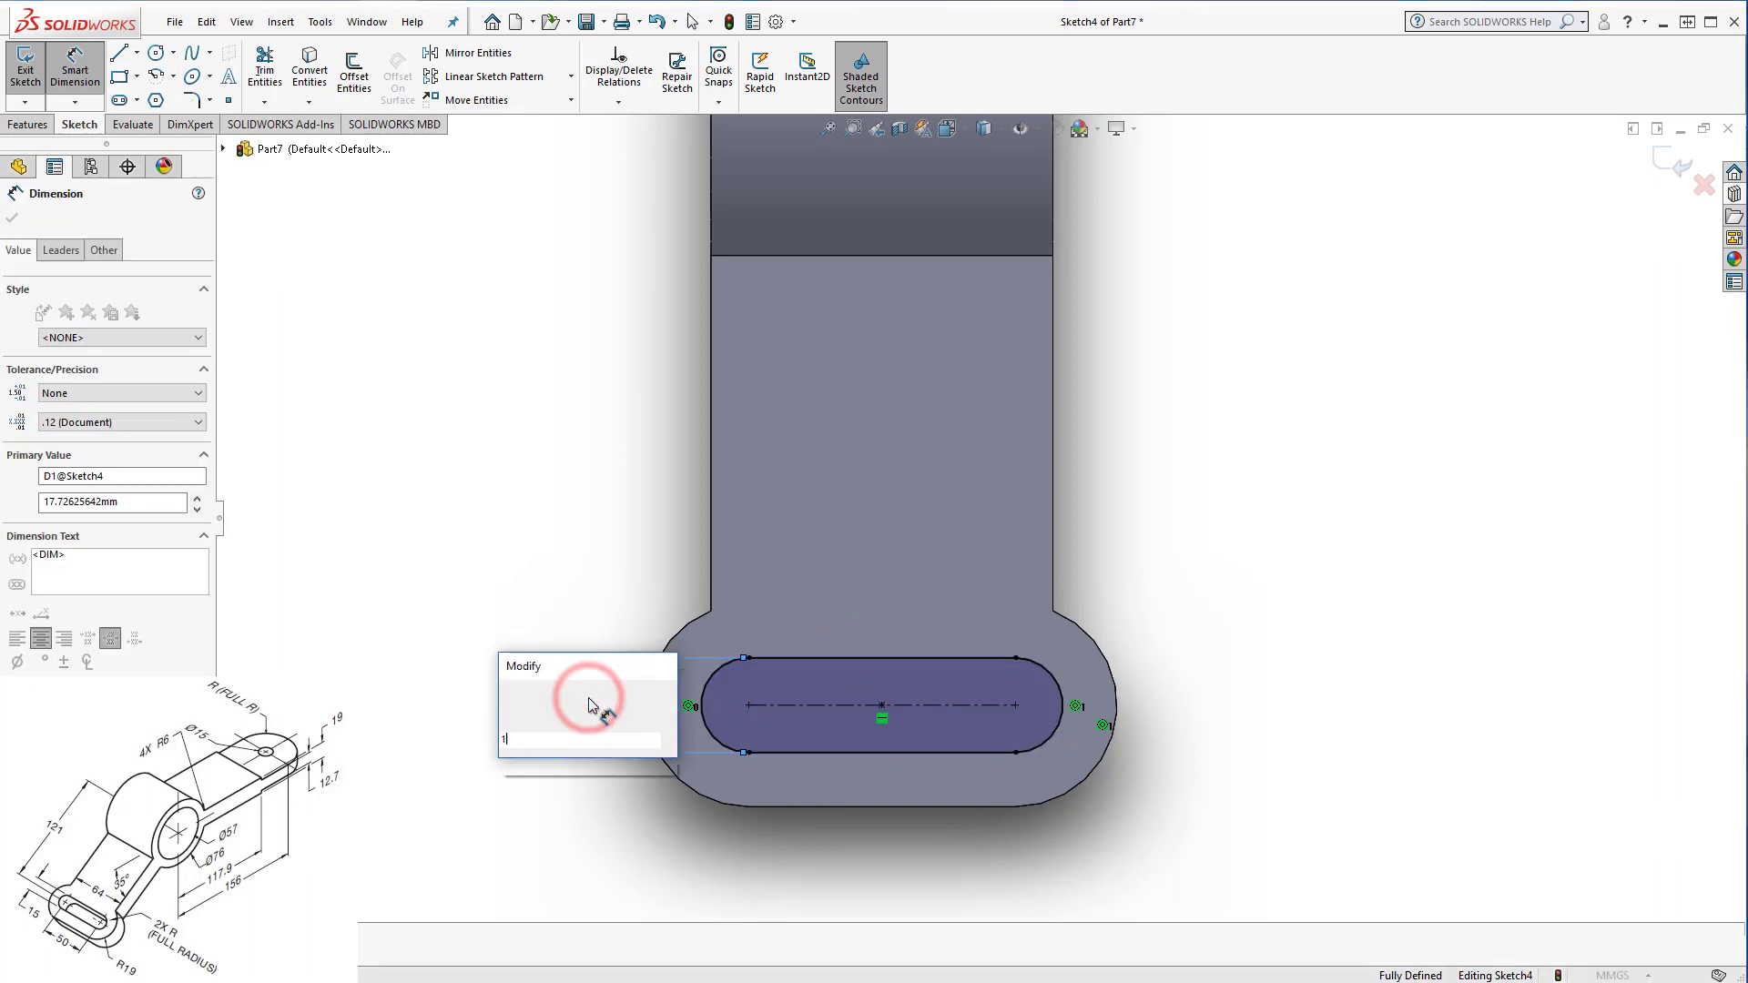
{"action": "key", "text": "Return"}
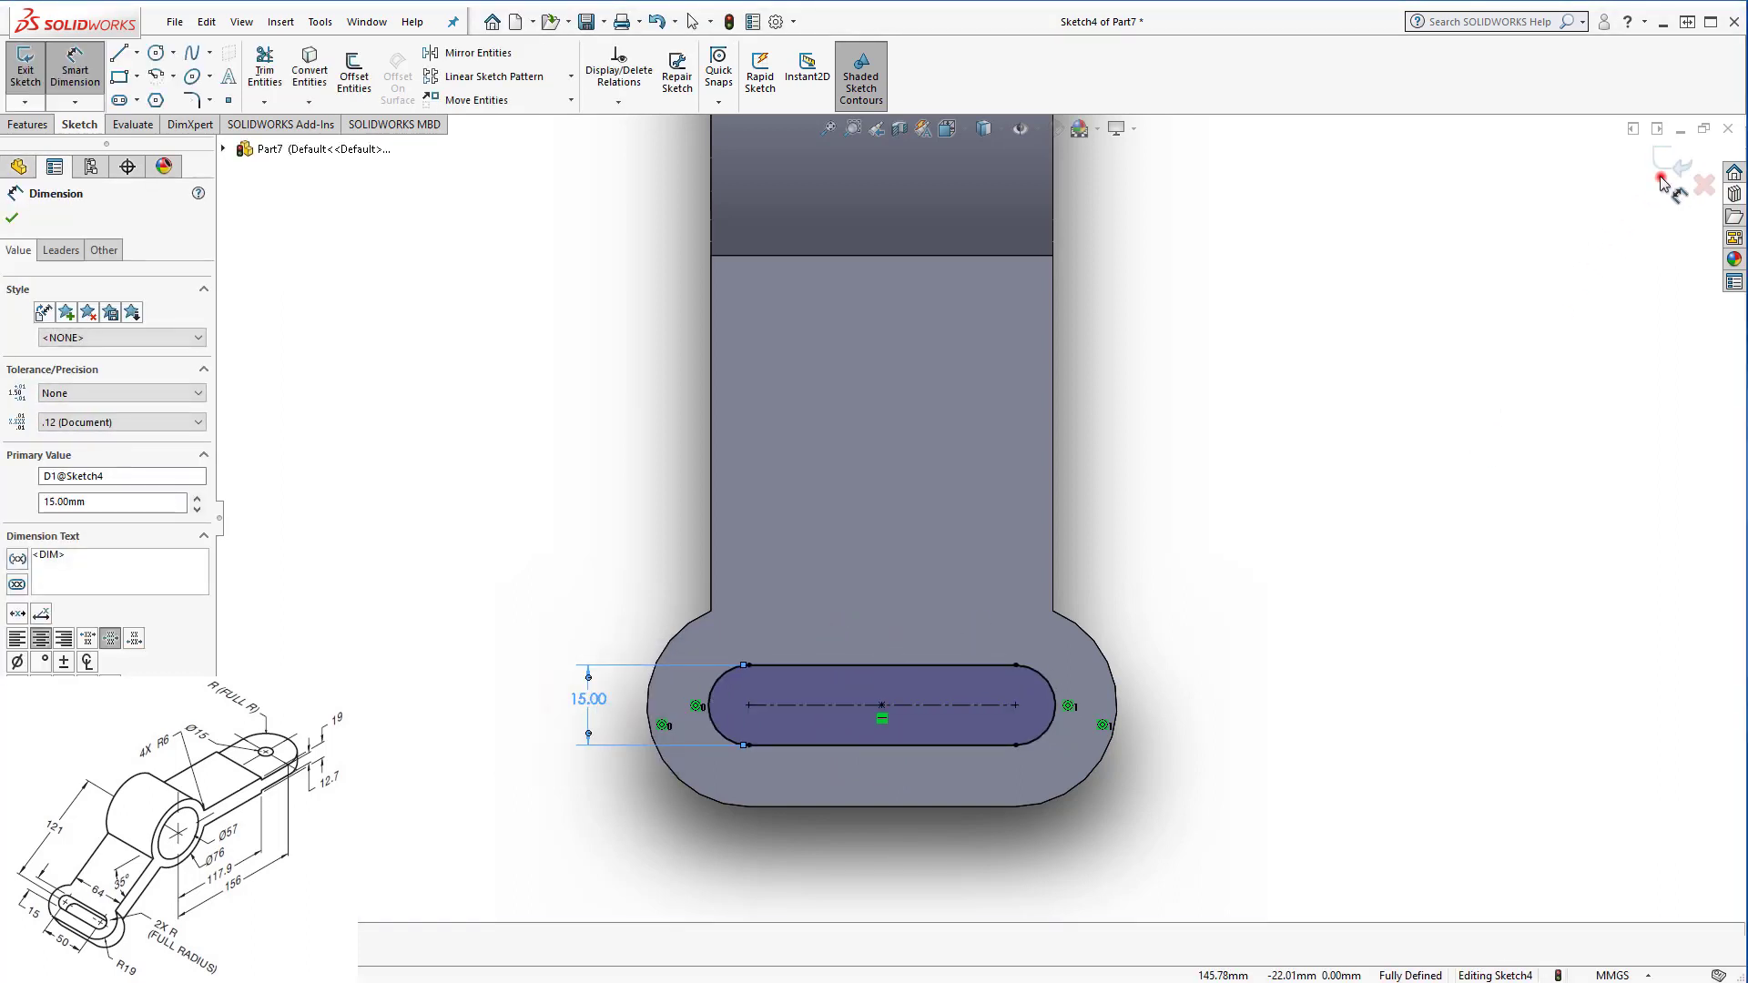
{"action": "left_click", "coordinate": [1662, 182]}
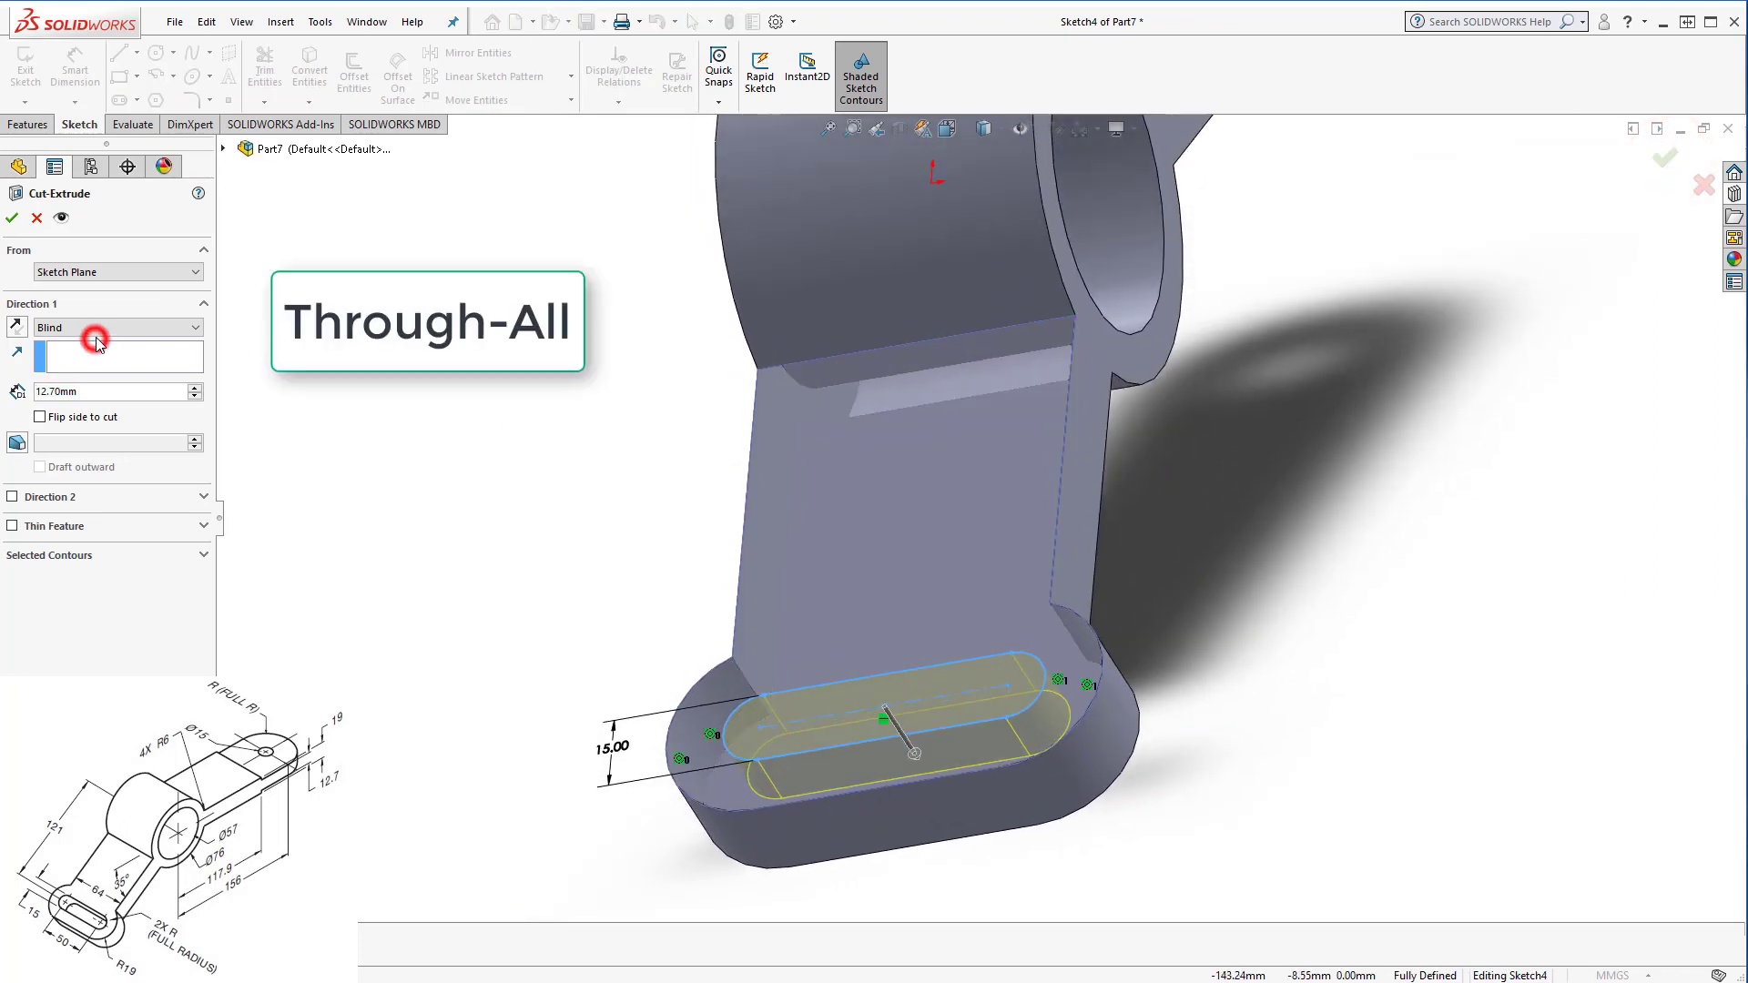
Cut the 15 mm slot Through All the rounded foot as Cut-Extrude1.
{"action": "left_click", "coordinate": [96, 337]}
{"action": "left_click", "coordinate": [105, 346]}
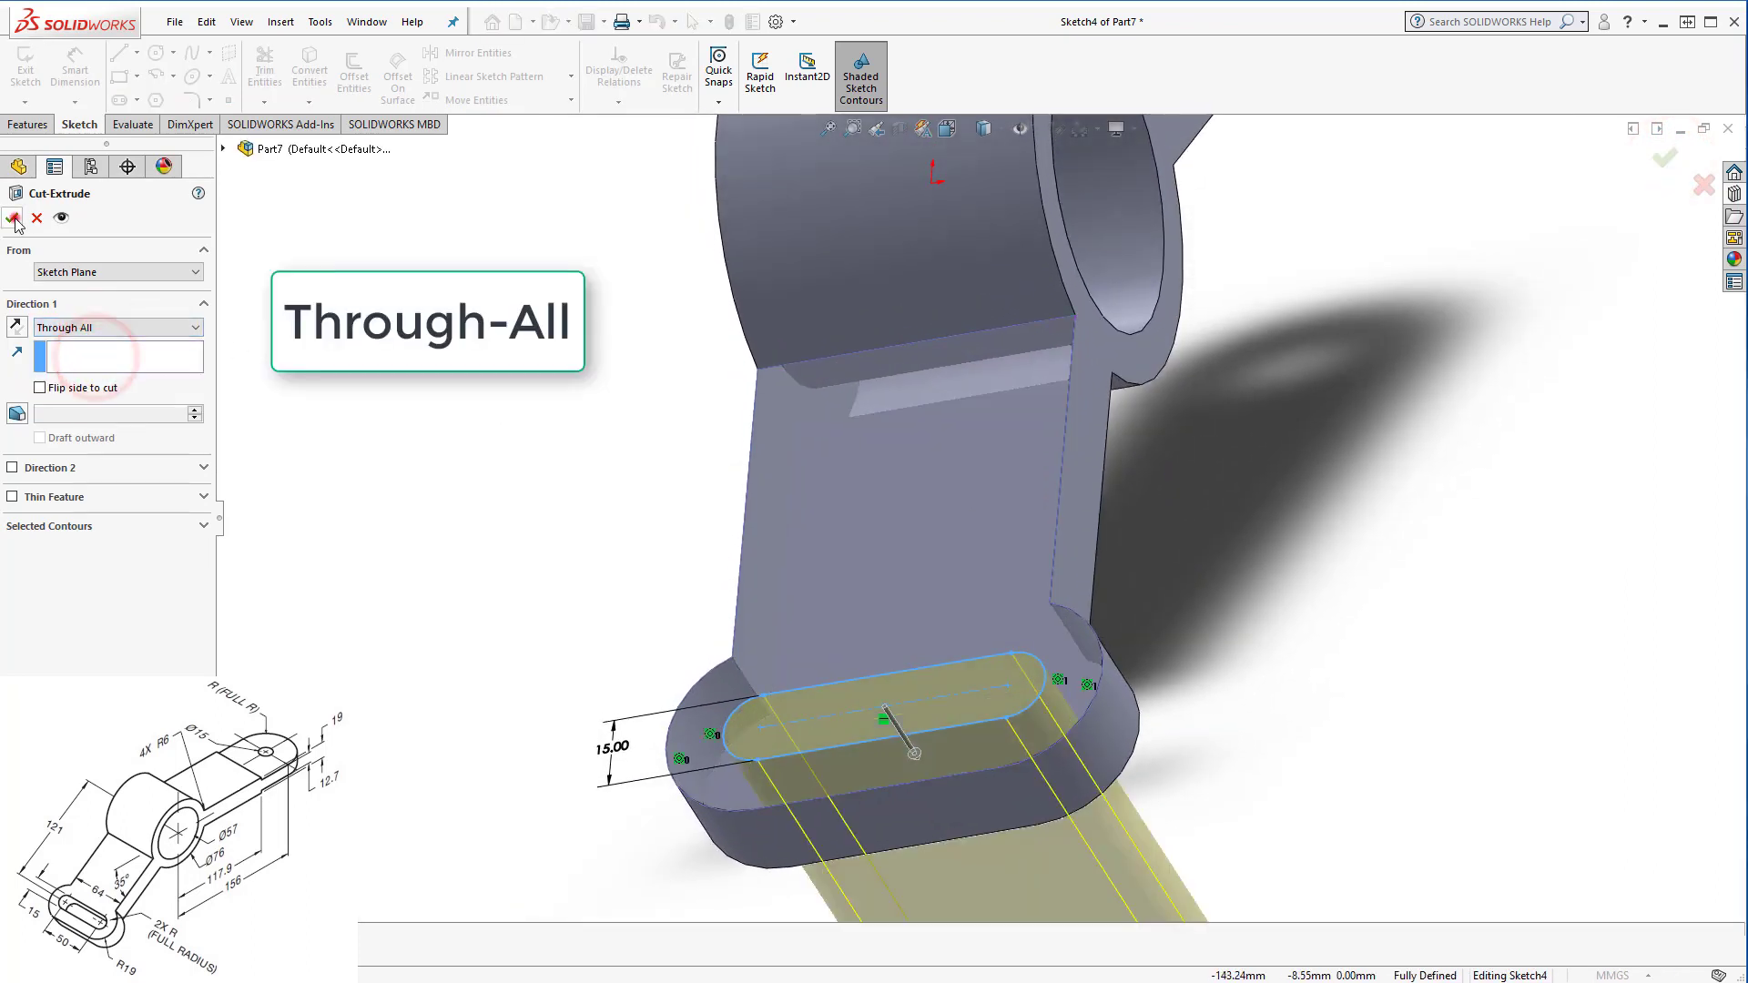
{"action": "left_click", "coordinate": [12, 219]}
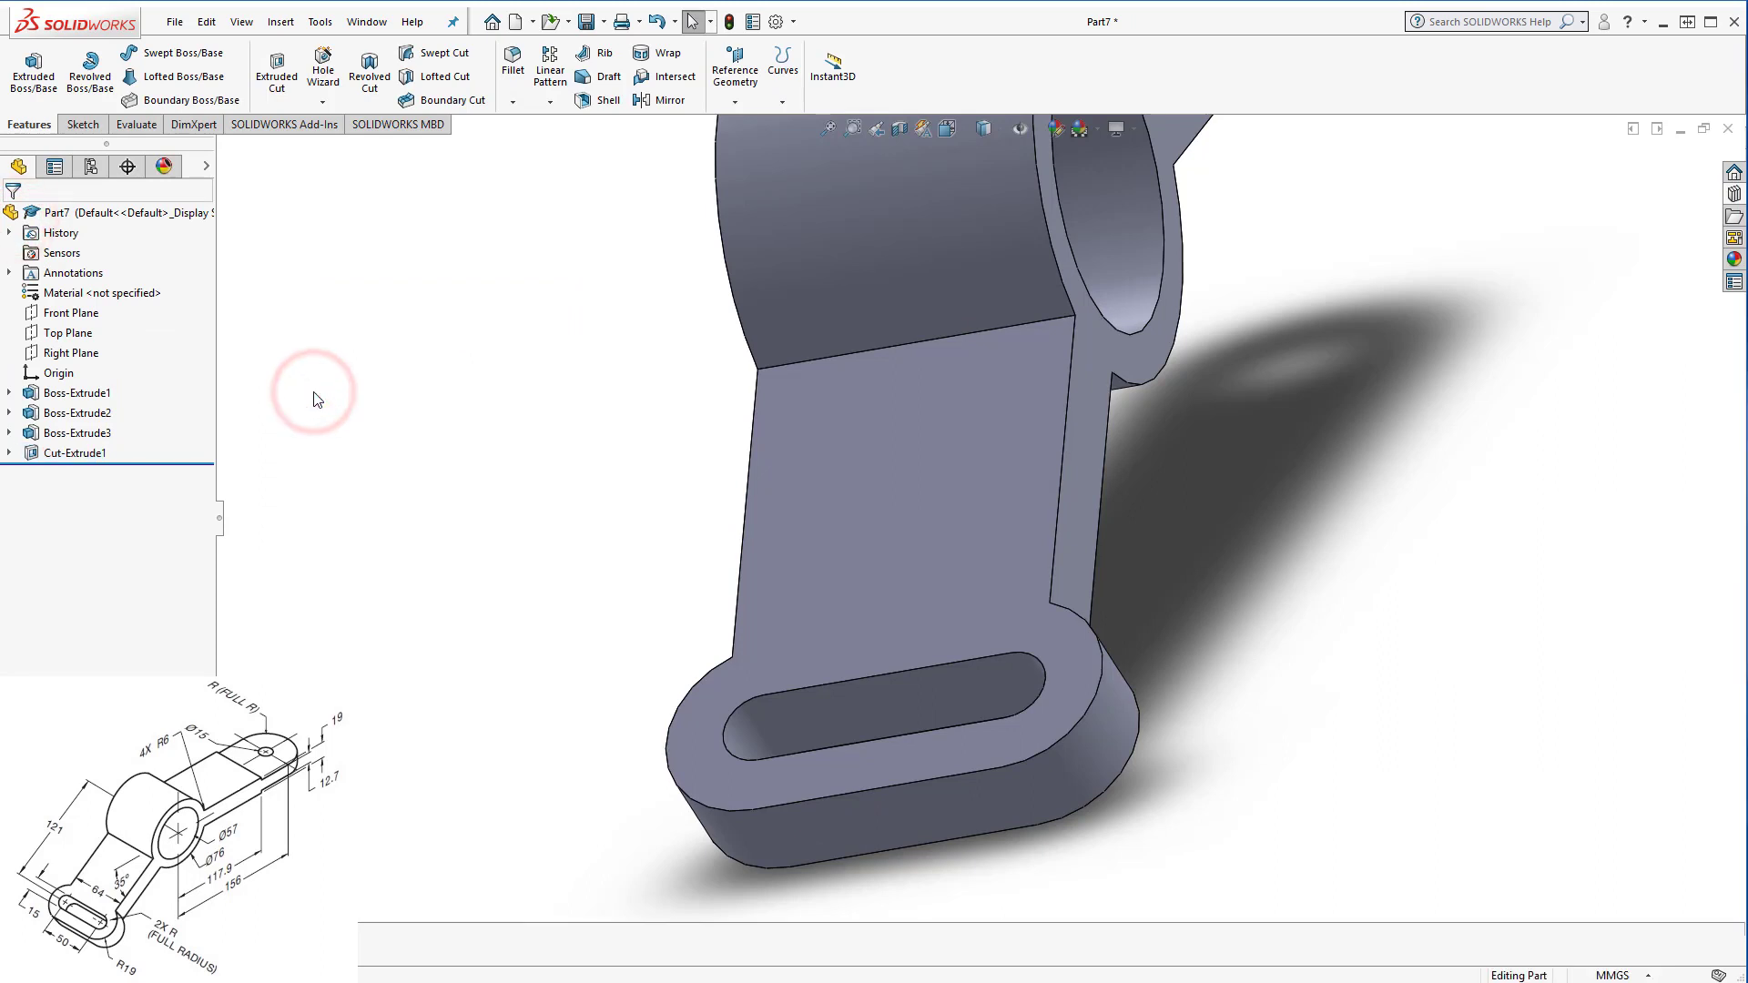